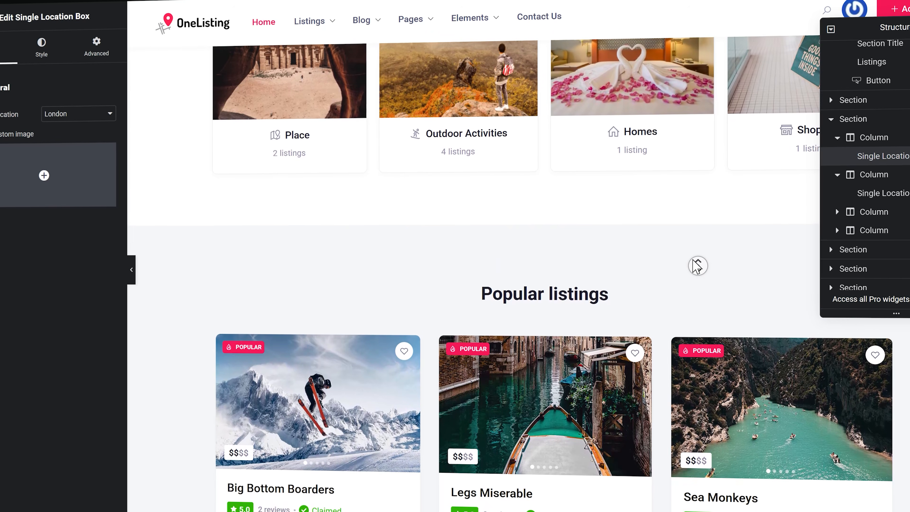
scroll(696, 267, "down", 3)
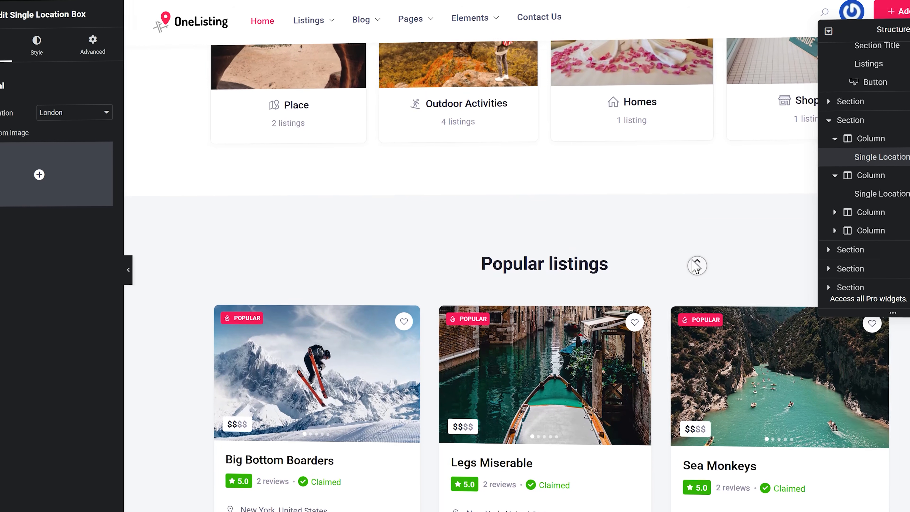
scroll(694, 265, "down", 3)
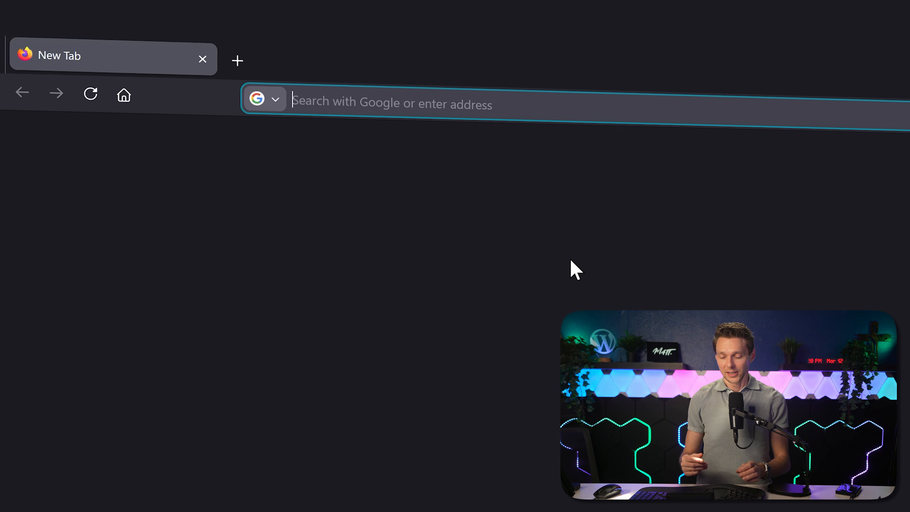
- Open wp.discount/directory in the browser and go to the Directorist pricing plans
type("wp")
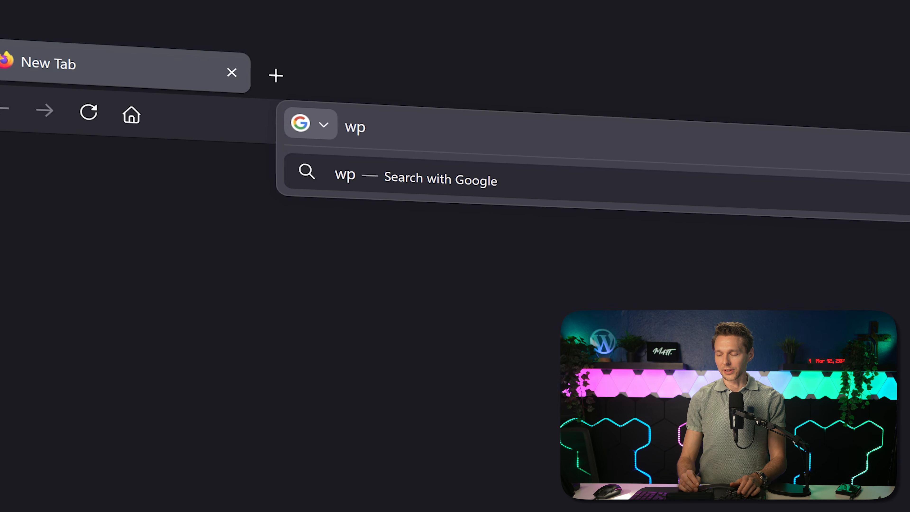
type(".discount/directory")
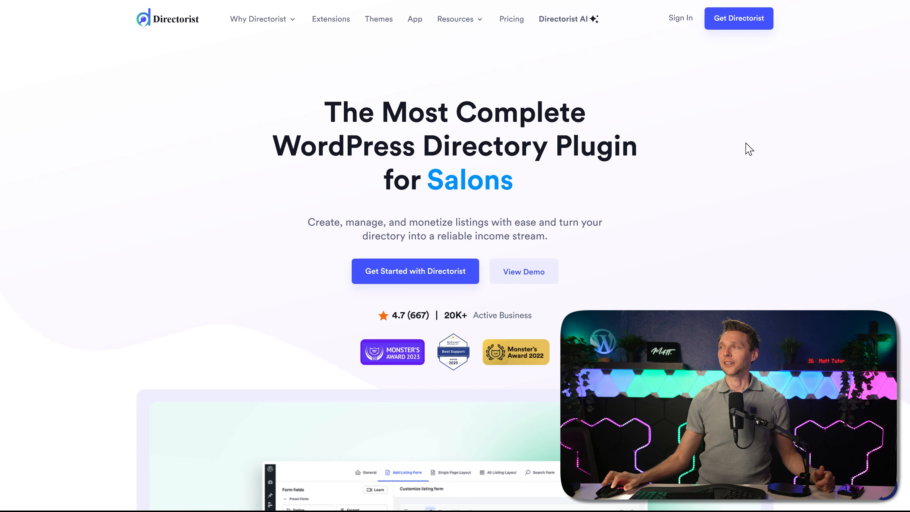
left_click(745, 26)
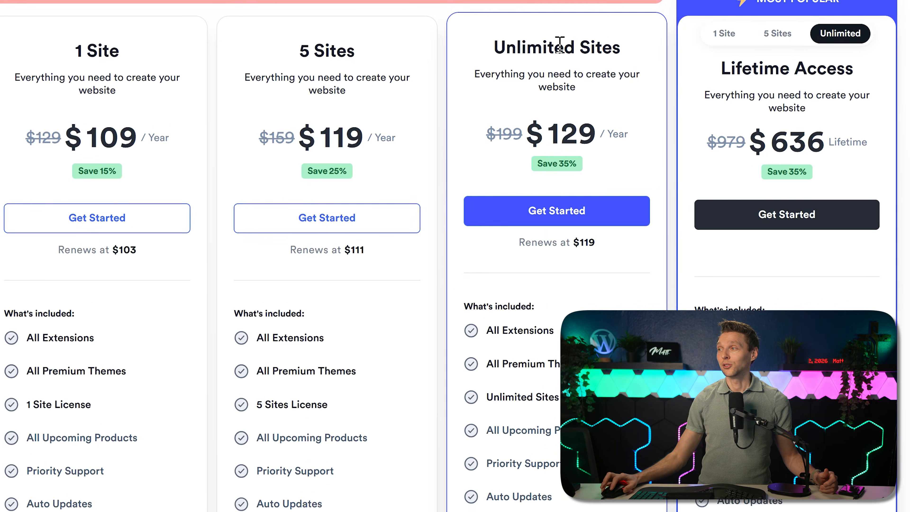
- Show the Lifetime Access price for 1 Site and review the pricing page's money-back guarantee and FAQ
left_click(739, 36)
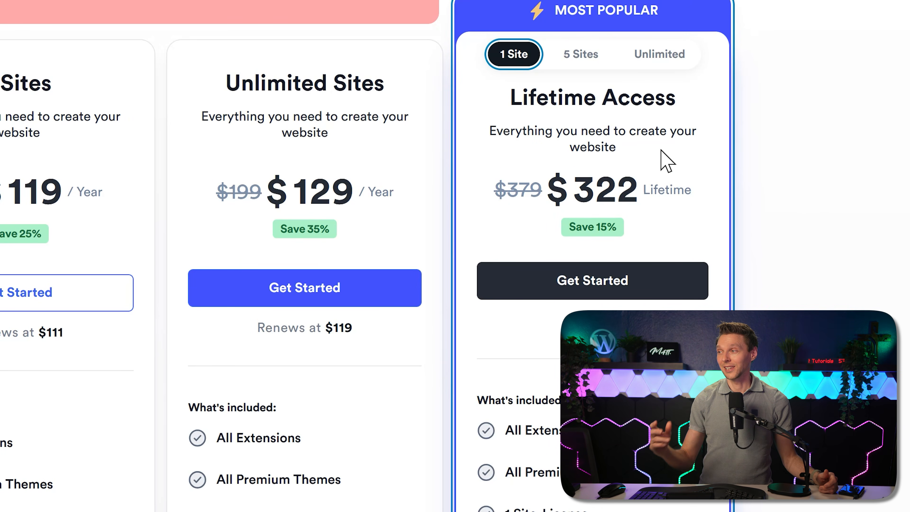
middle_click(839, 143)
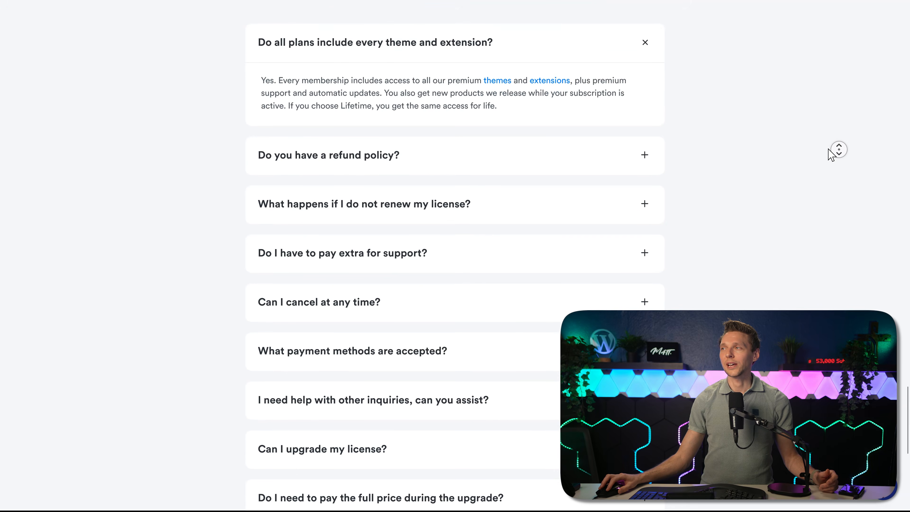
middle_click(825, 155)
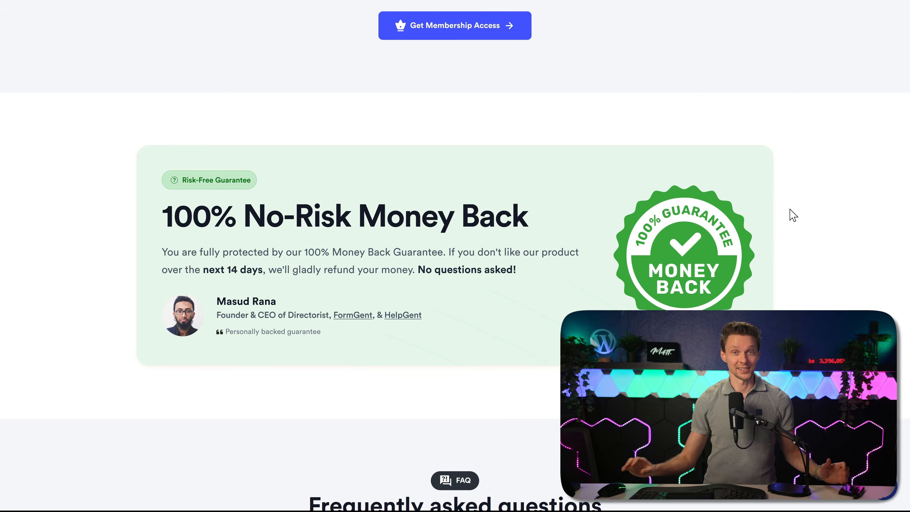
middle_click(820, 157)
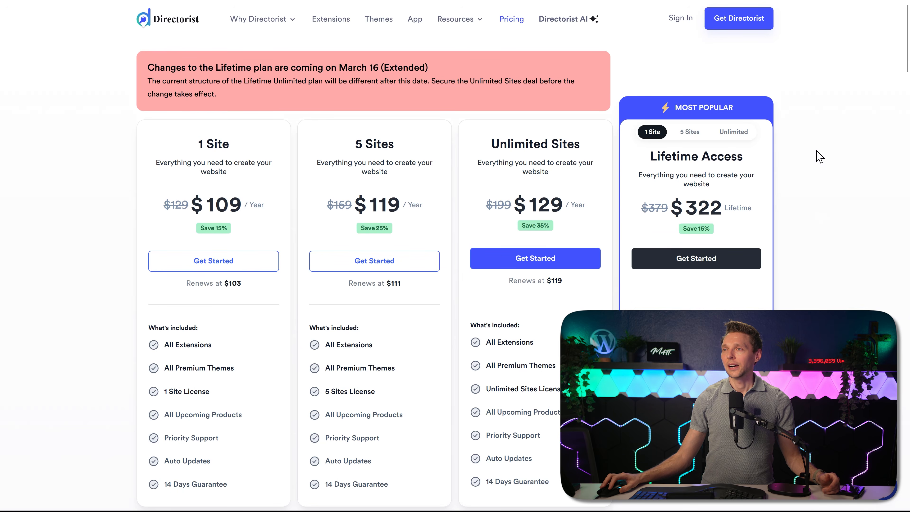
- Choose the yearly 1 Site plan and review its checkout form down to the payment details
left_click(204, 258)
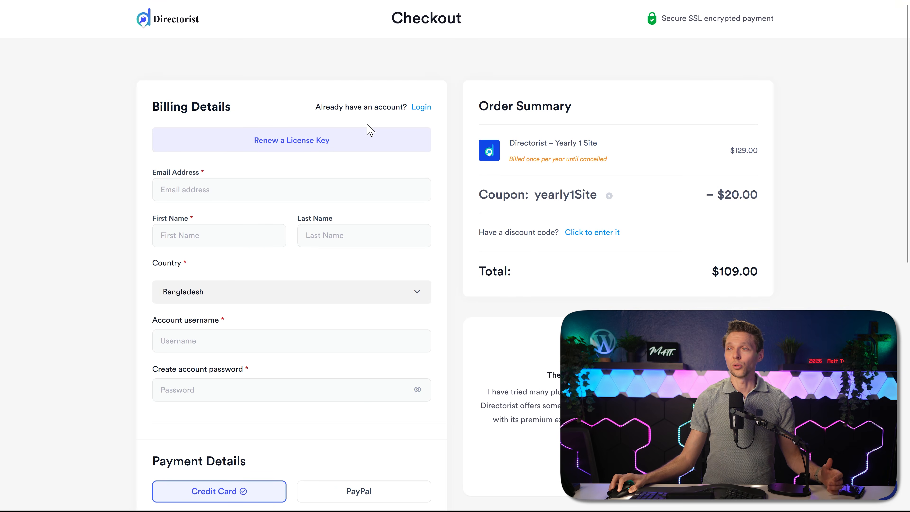
middle_click(463, 220)
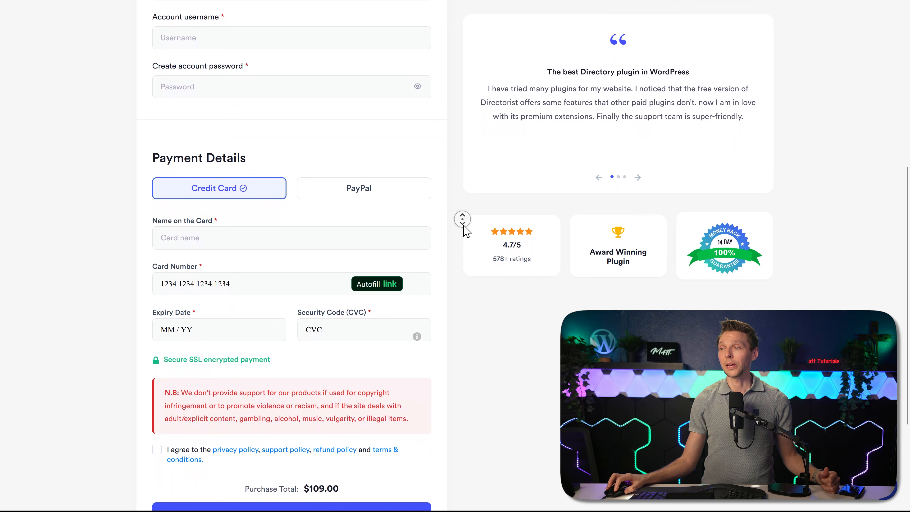
middle_click(463, 238)
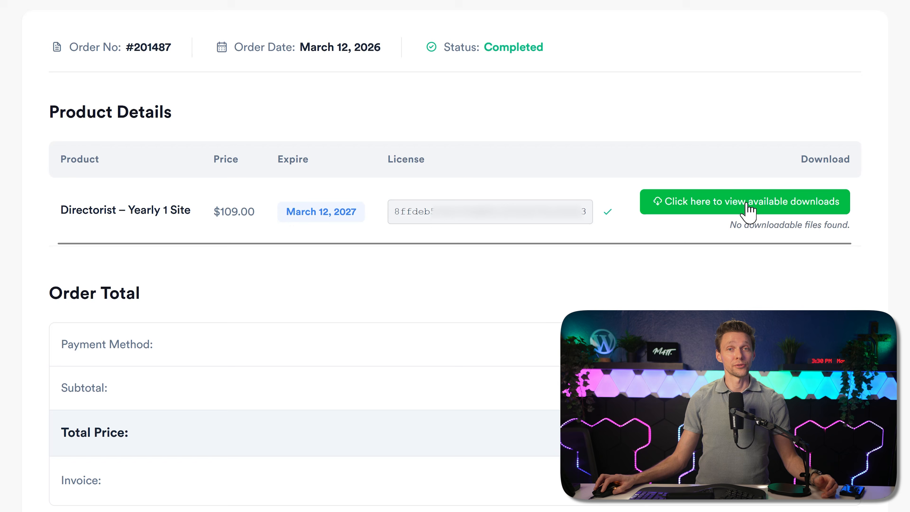
- Open the available downloads of the completed order and download the OneListing Pro theme
left_click(751, 210)
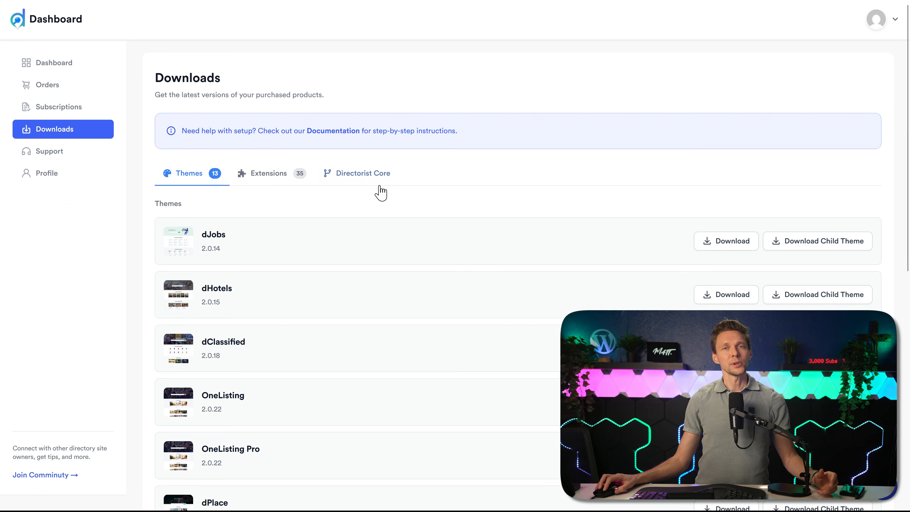
scroll(533, 194, "down", 5)
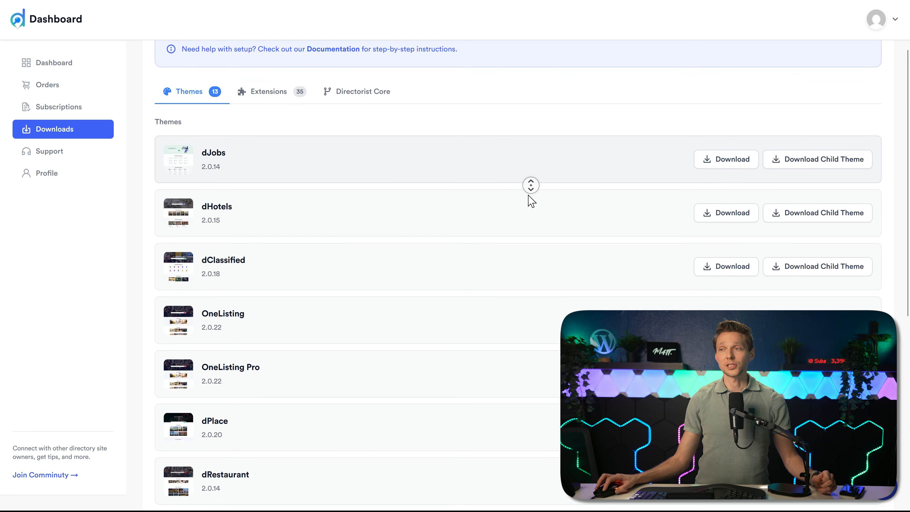
middle_click(528, 195)
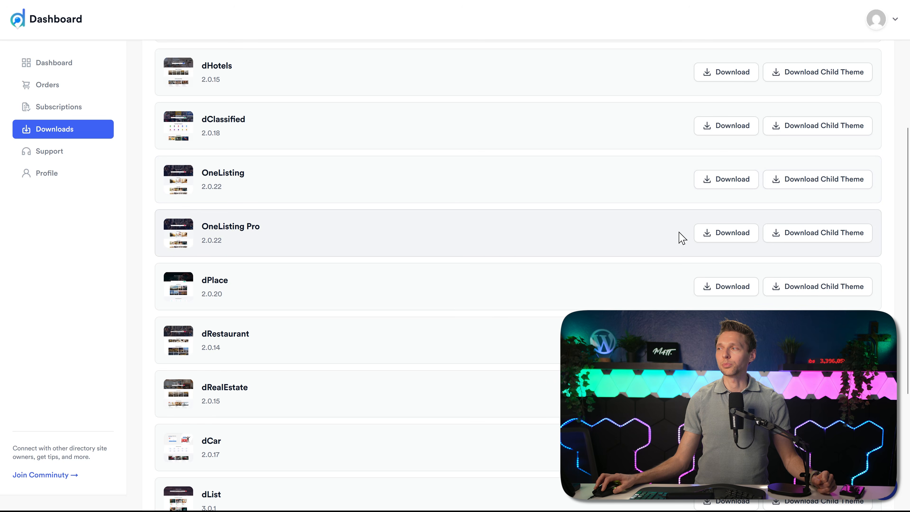
left_click(710, 236)
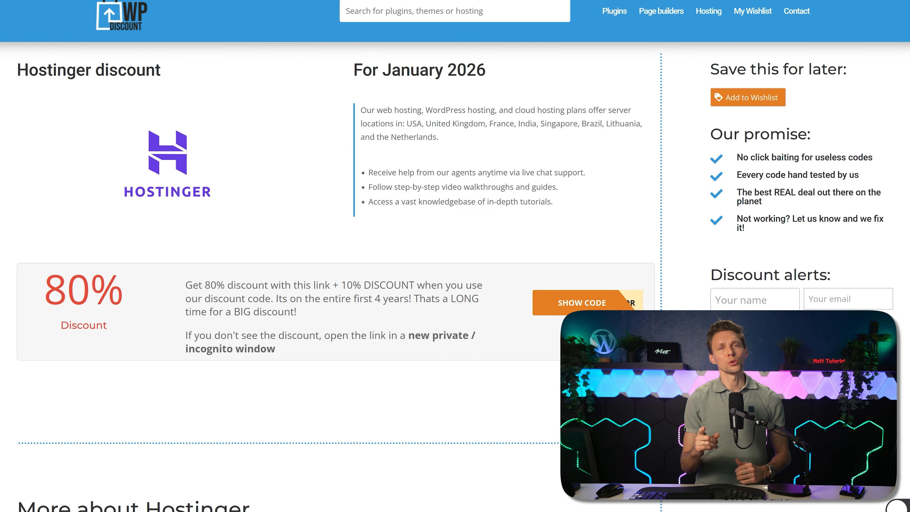
- Open the Hostinger deal with its discount code and choose the Premium web hosting plan from the pricing page
left_click(580, 303)
left_click(452, 336)
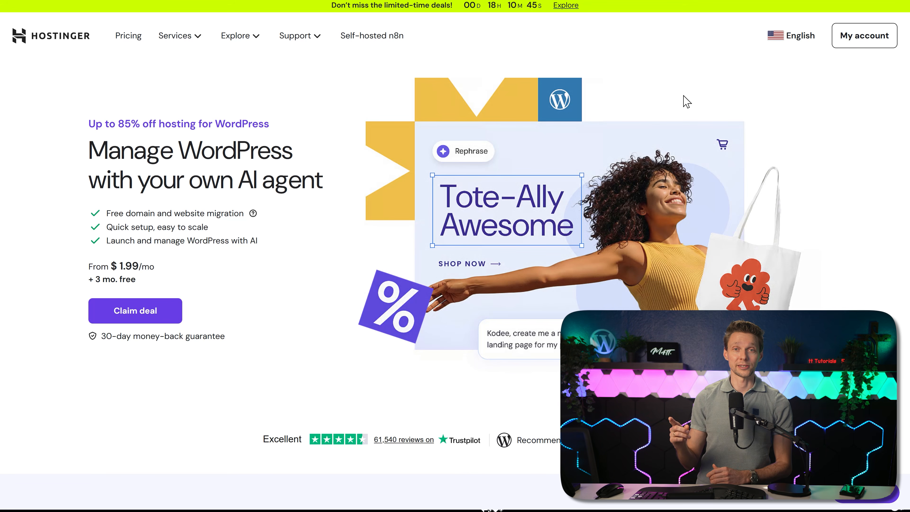
left_click(128, 35)
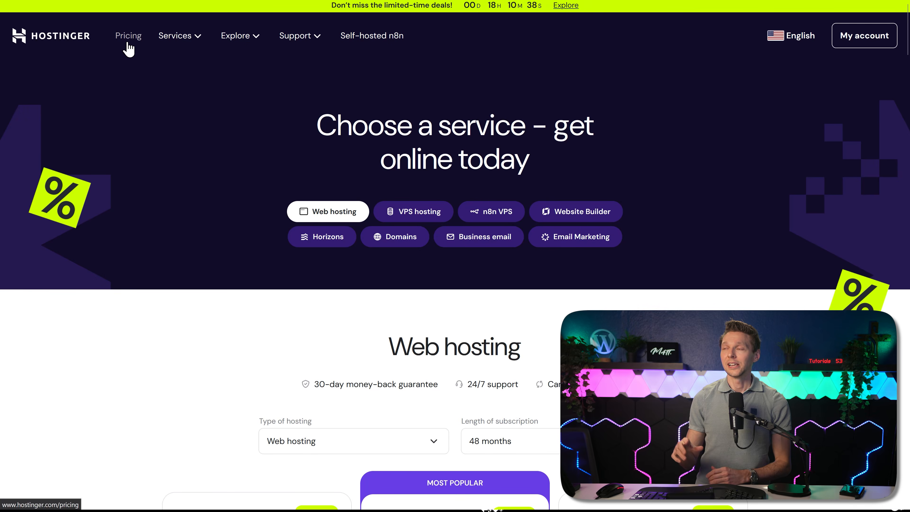
scroll(197, 179, "down", 10)
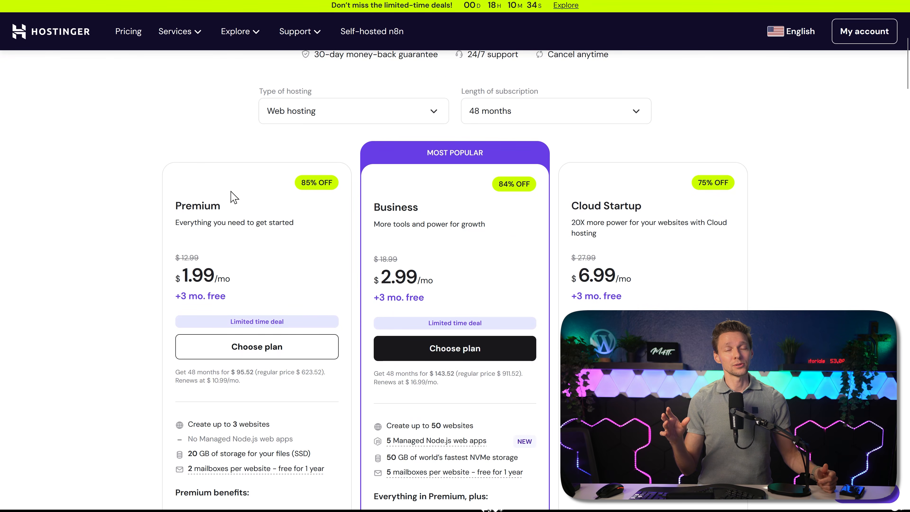
left_click(249, 349)
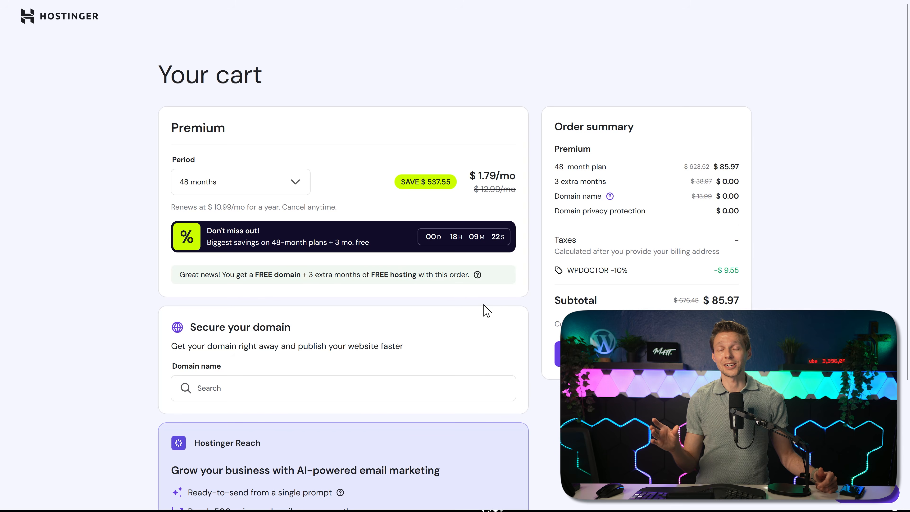
- Add the domain matttutorialsgemini.com to the hosting cart and continue with the order
scroll(483, 314, "down", 3)
left_click(288, 230)
type("matttutorialsgemini.com")
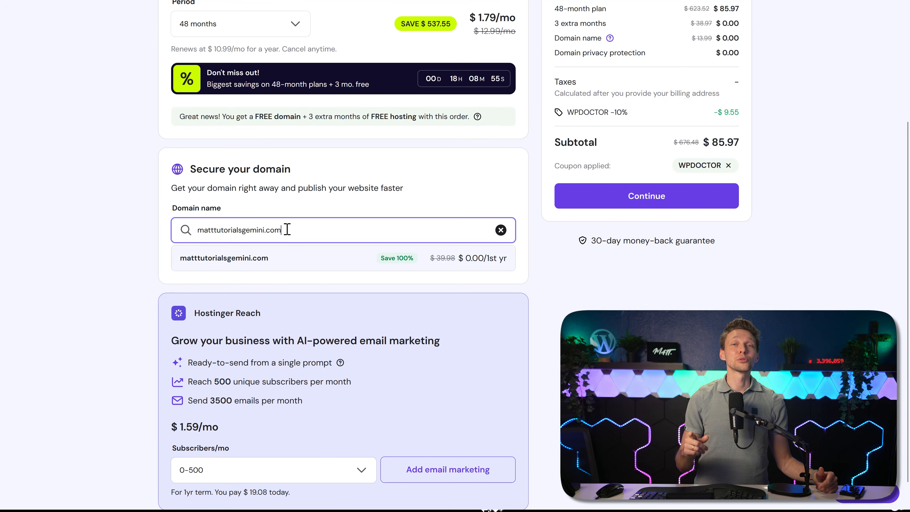
left_click(312, 253)
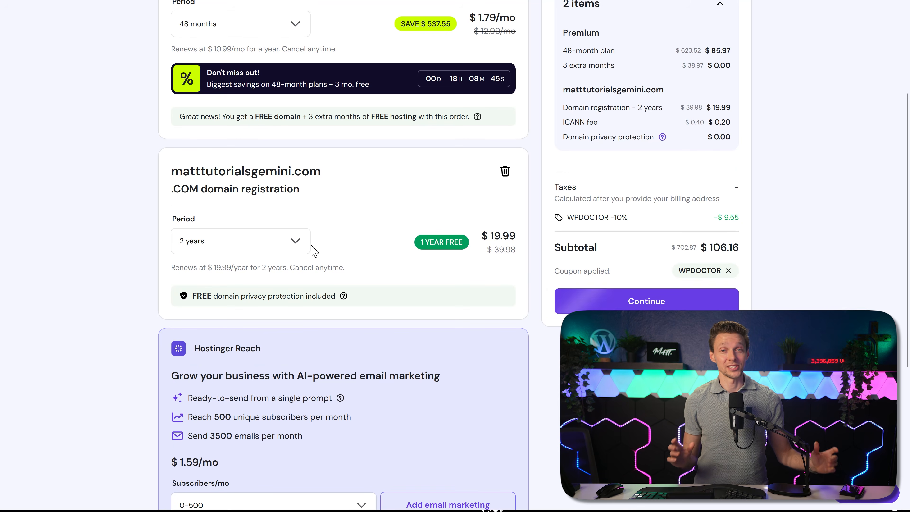
left_click(596, 293)
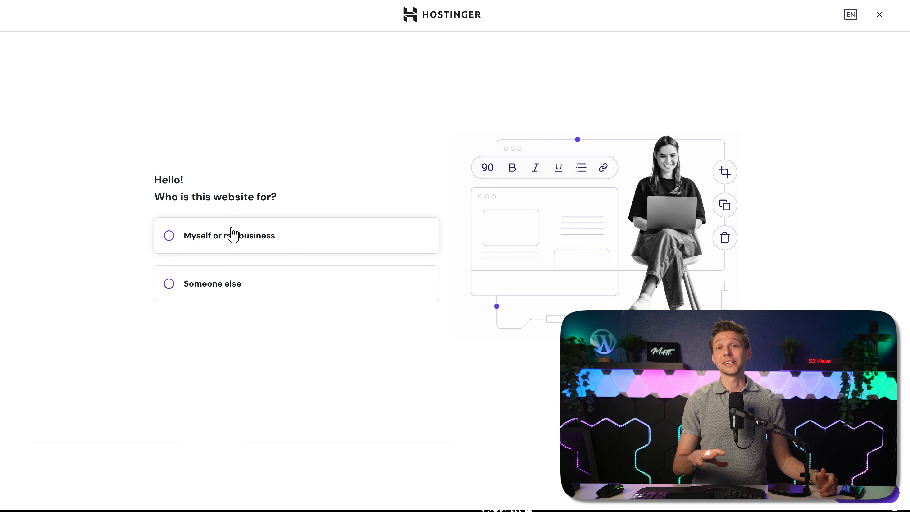
- Answer the website setup questions, choosing Myself or my business, and review the domain registration's contact details
left_click(234, 234)
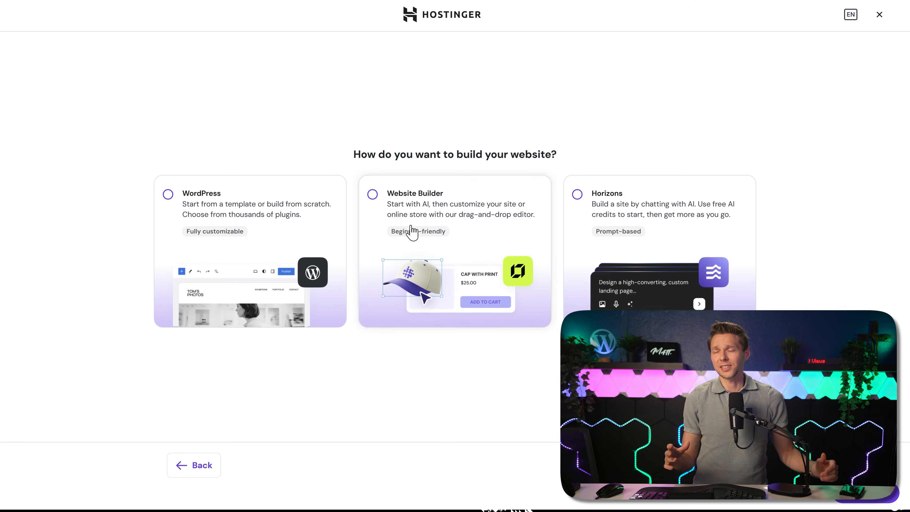
left_click(413, 233)
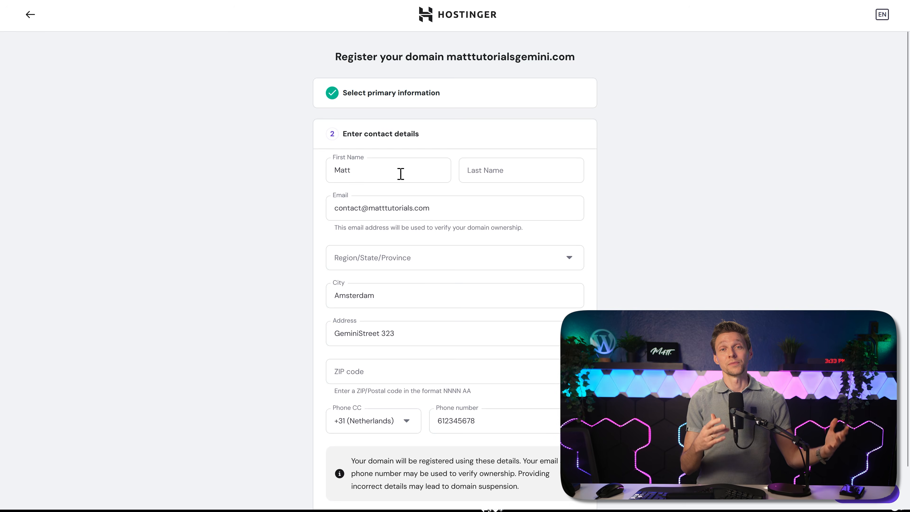
scroll(401, 173, "down", 3)
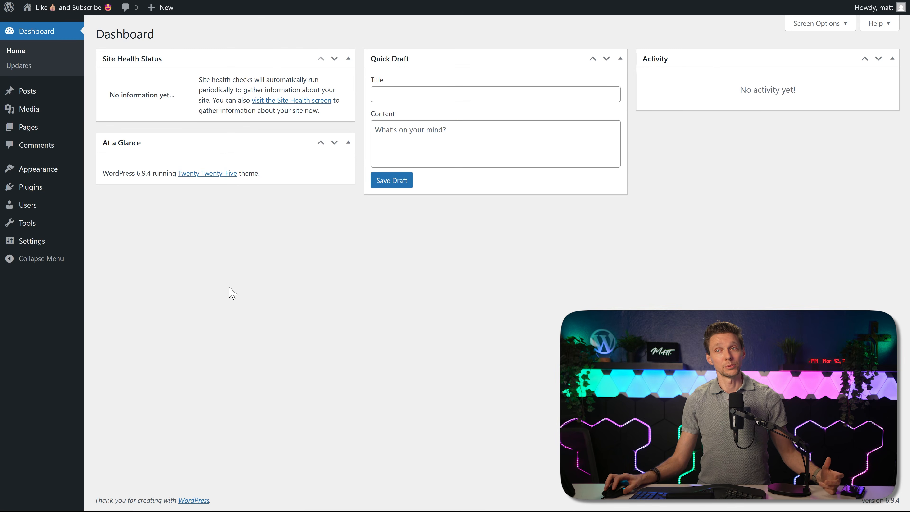
- Upload the theme file onelisting-pro-2.0.22.zip to WordPress, then install and activate it
mouse_move(61, 169)
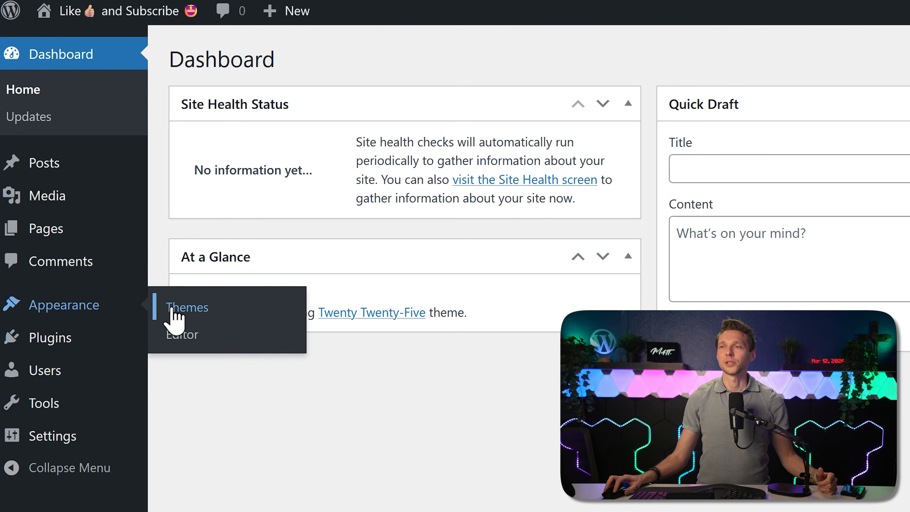
left_click(165, 292)
left_click(350, 61)
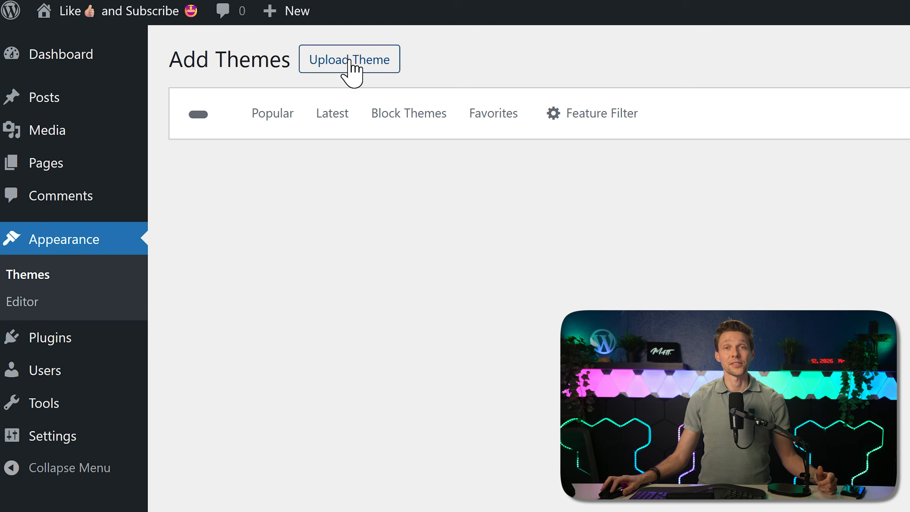
left_click(369, 67)
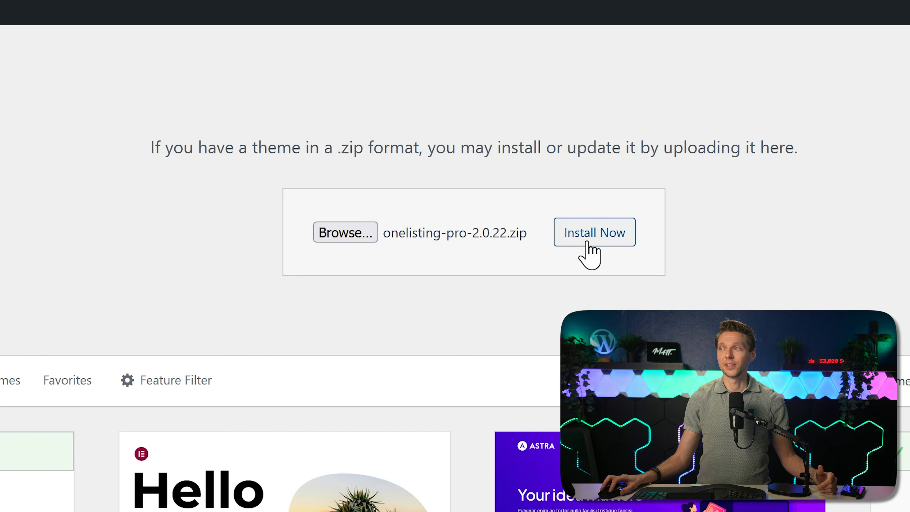
left_click(588, 240)
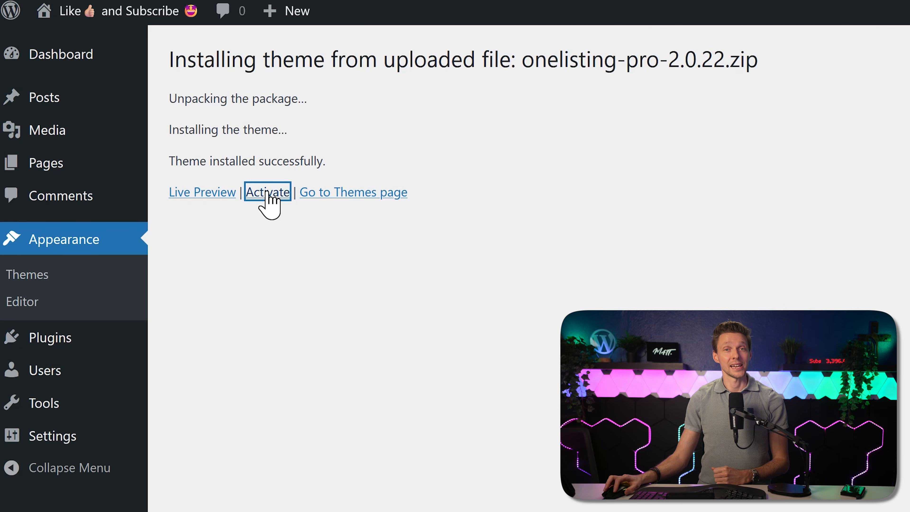
left_click(267, 194)
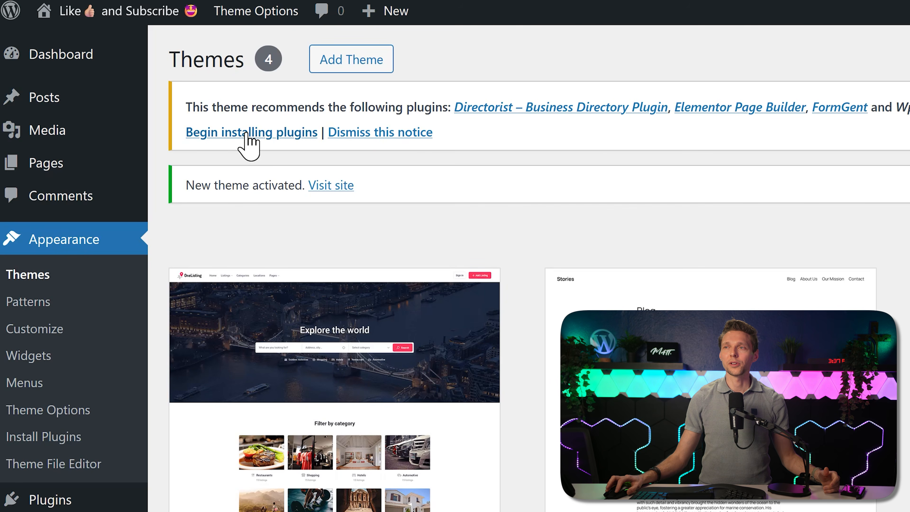
- Install all four plugins recommended by the theme with one bulk action
left_click(254, 136)
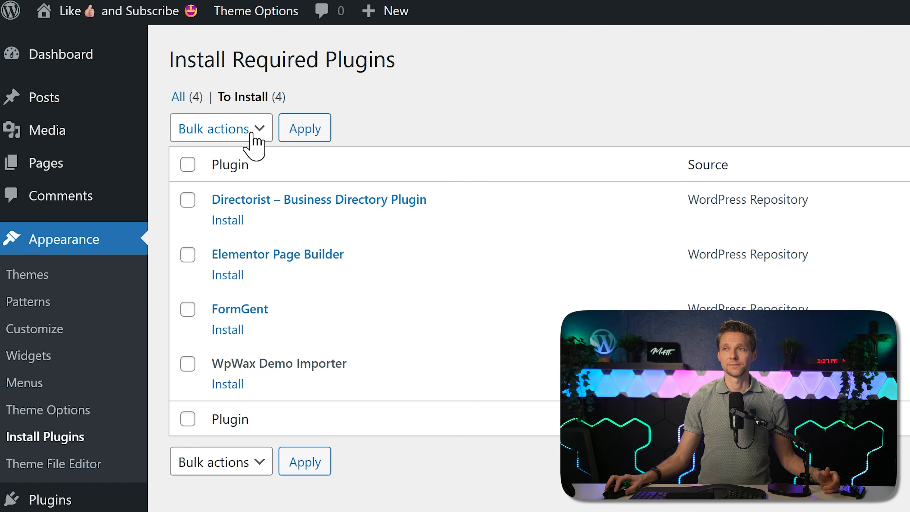
left_click(187, 163)
left_click(220, 130)
left_click(221, 184)
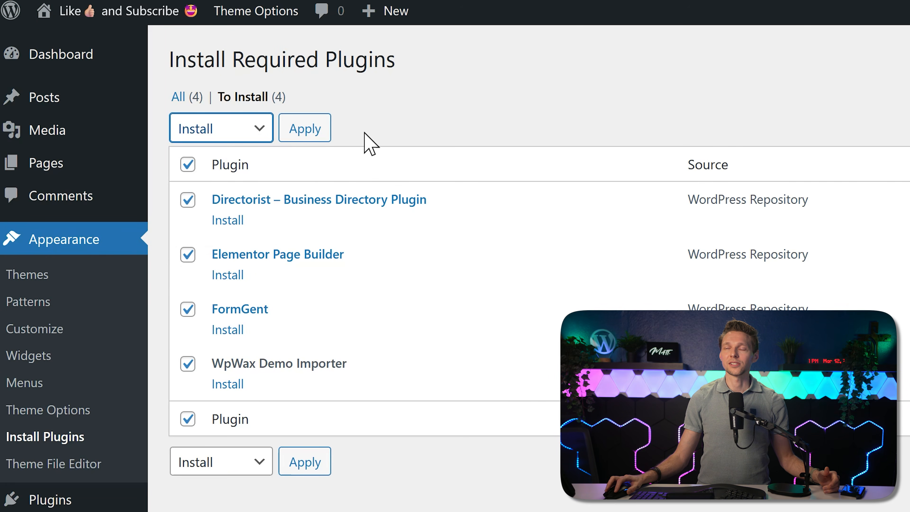
left_click(319, 136)
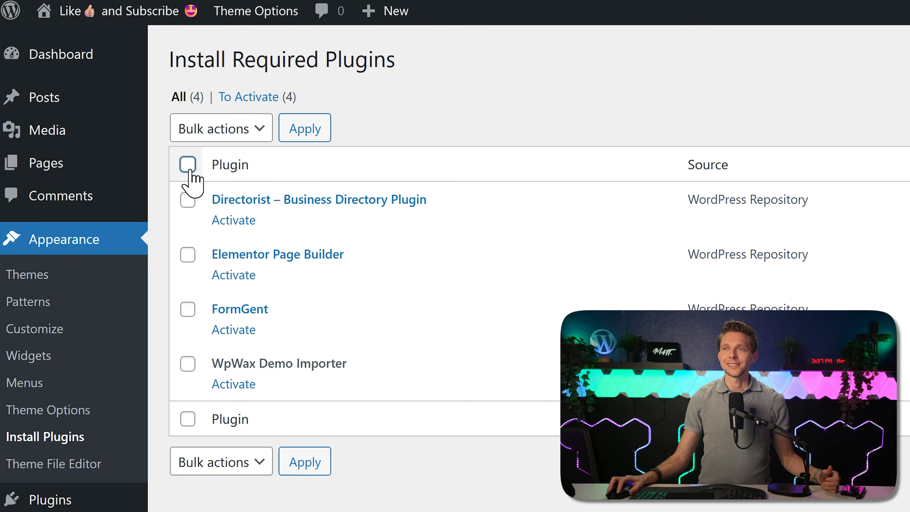
- Activate all four of the theme's required plugins with one bulk action
left_click(188, 164)
left_click(222, 133)
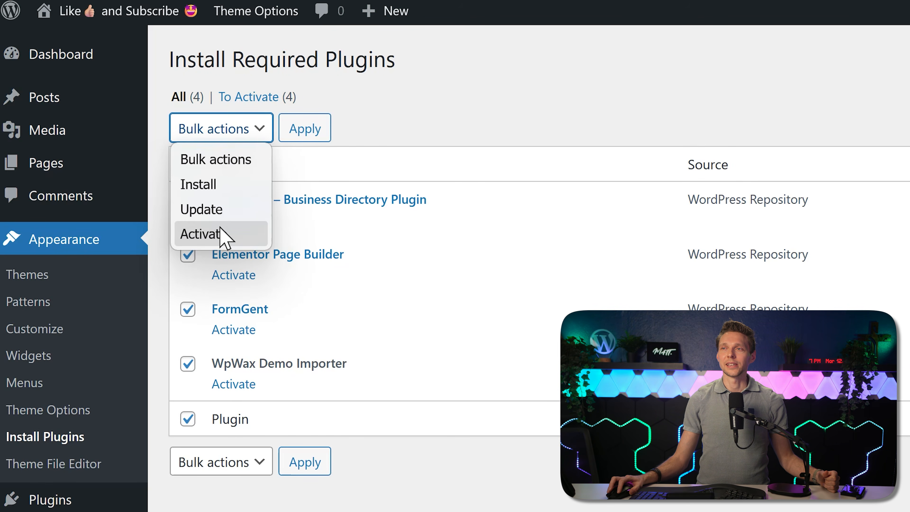
left_click(223, 235)
left_click(315, 134)
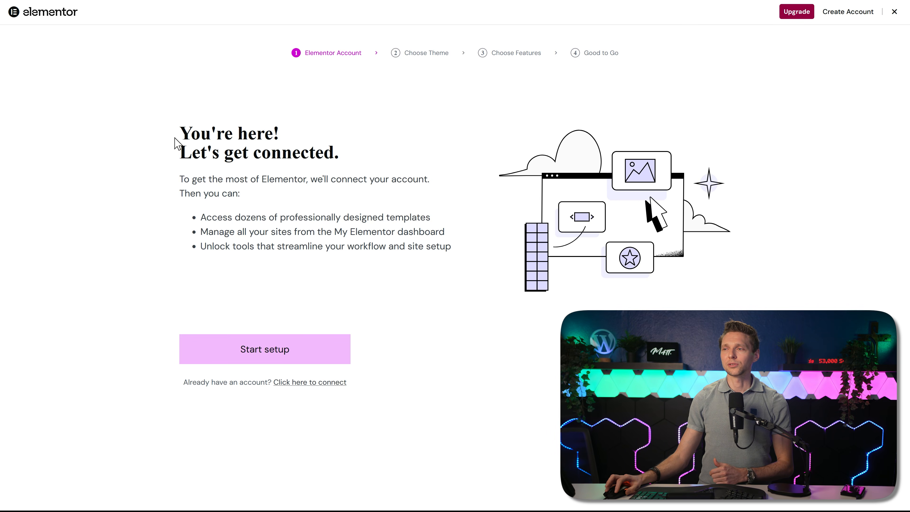
- Skip the Elementor account and theme setup, dismiss the AI notification, and exit the editor to the WordPress dashboard
left_click(694, 358)
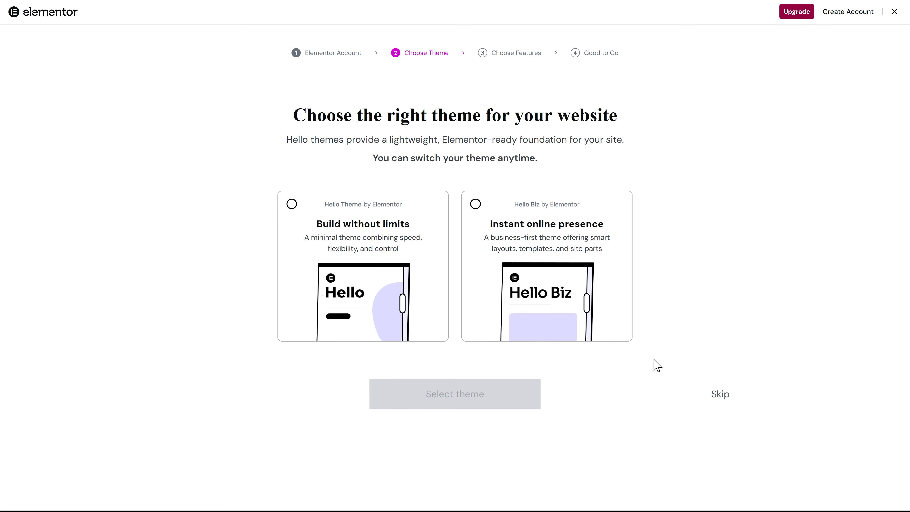
left_click(720, 398)
left_click(717, 389)
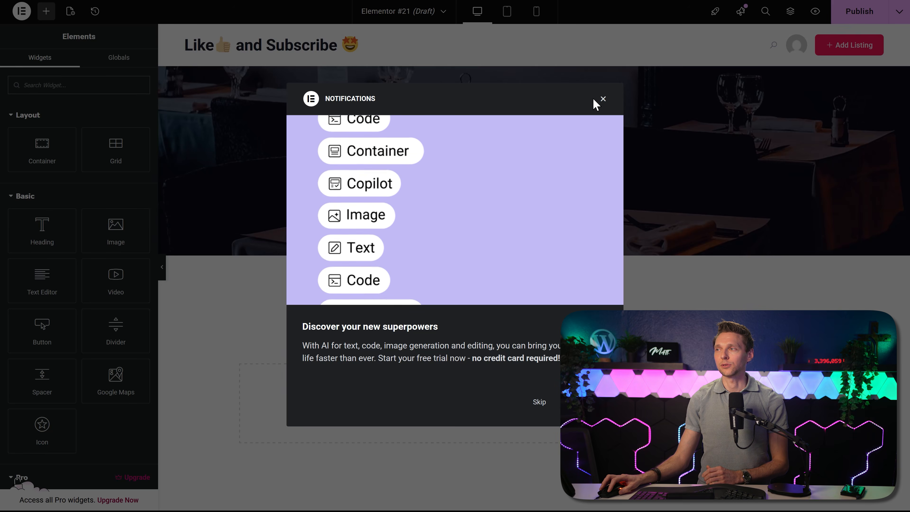
left_click(604, 100)
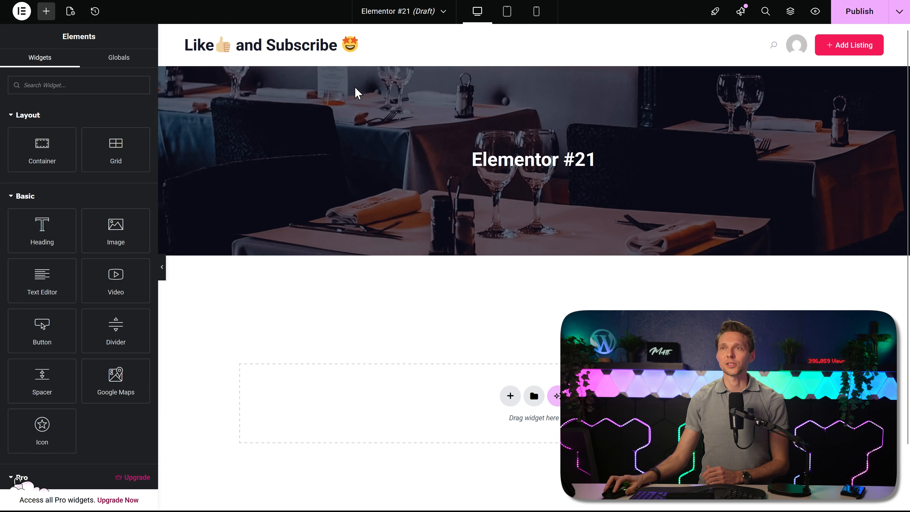
left_click(24, 15)
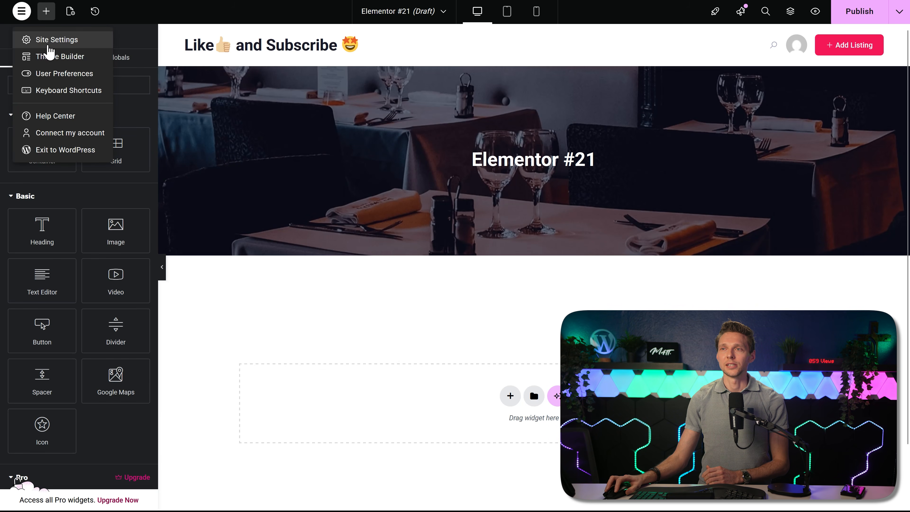
left_click(61, 150)
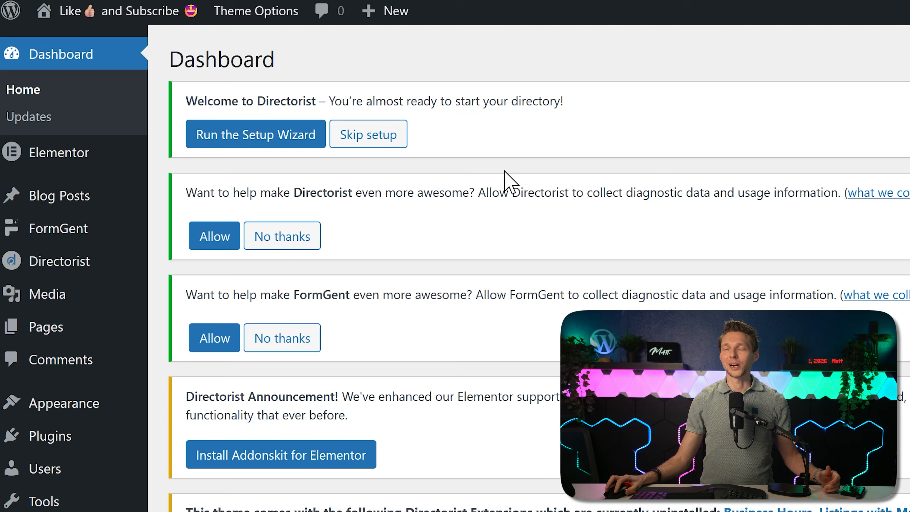
- Decline diagnostic data collection for Directorist and FormGent, and start the Directorist setup wizard
left_click(285, 239)
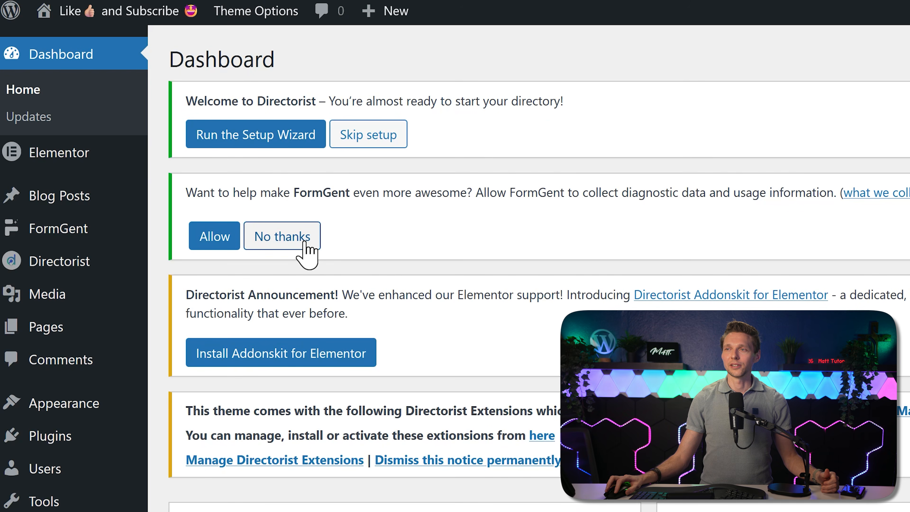
left_click(302, 243)
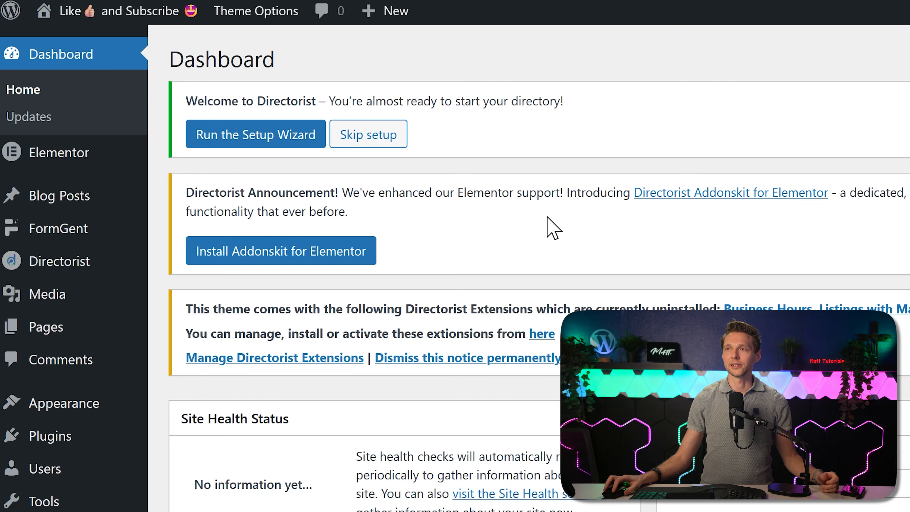
left_click(251, 141)
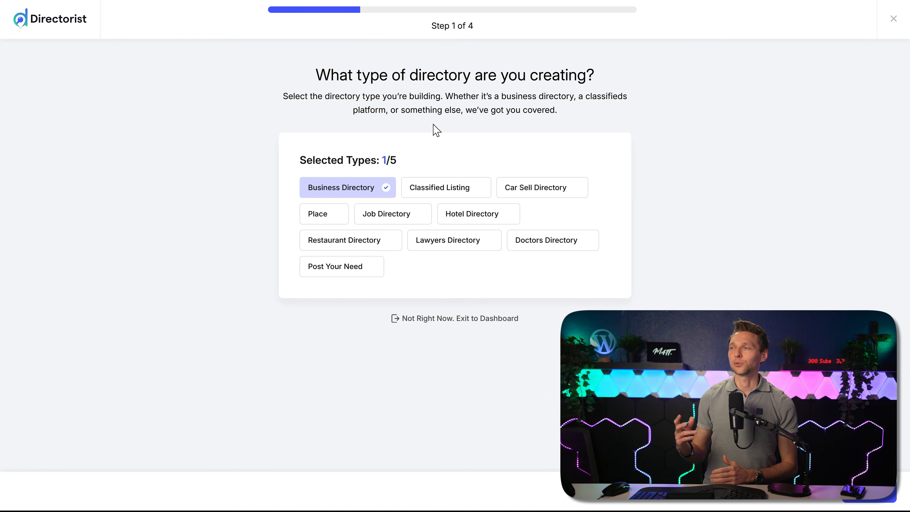
- Choose Restaurant Directory as the only directory type and set the default location to Las Vegas, Clark County, Nevada, United States
left_click(344, 240)
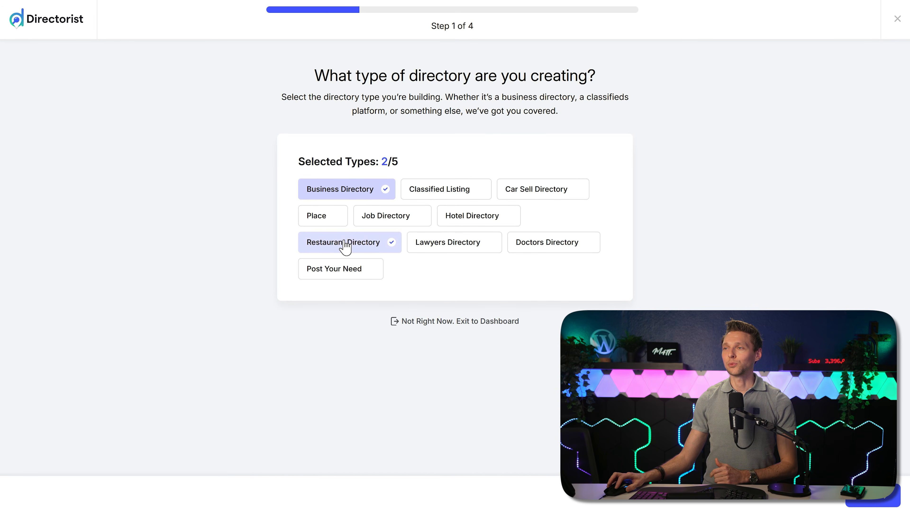
left_click(324, 190)
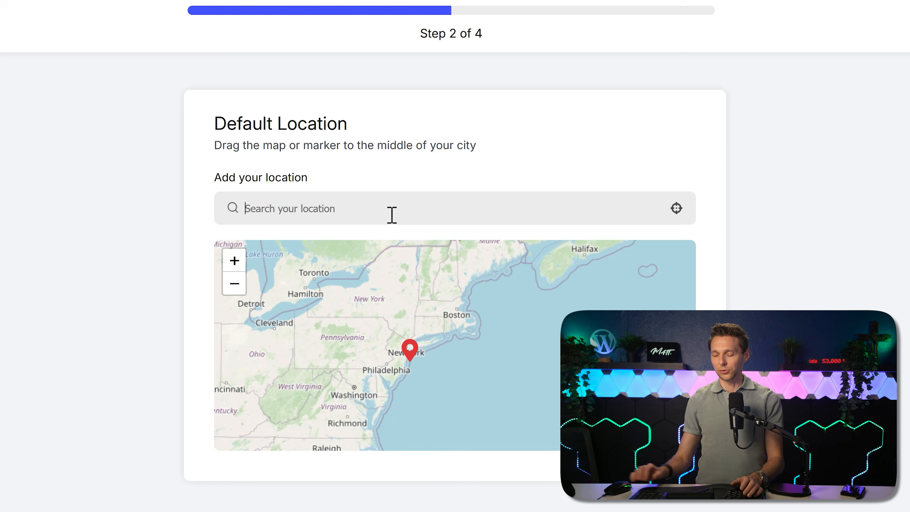
type("Las Vegas")
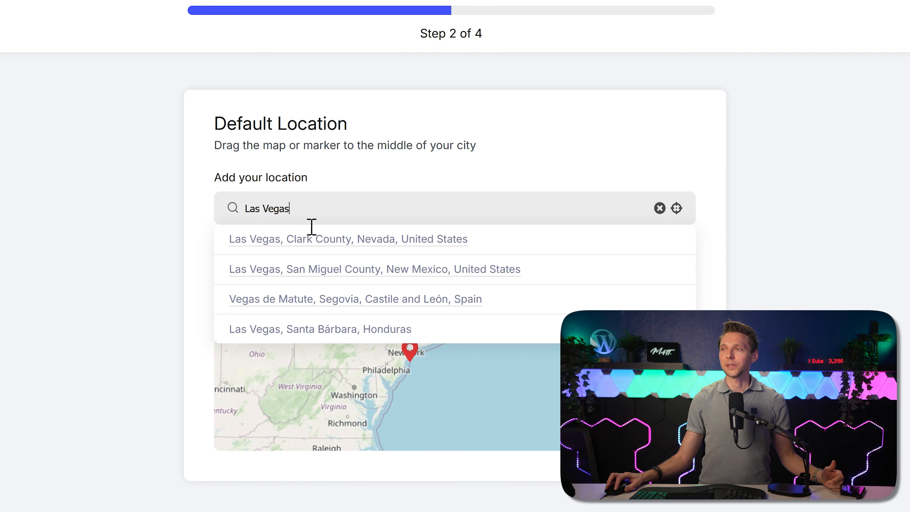
left_click(371, 244)
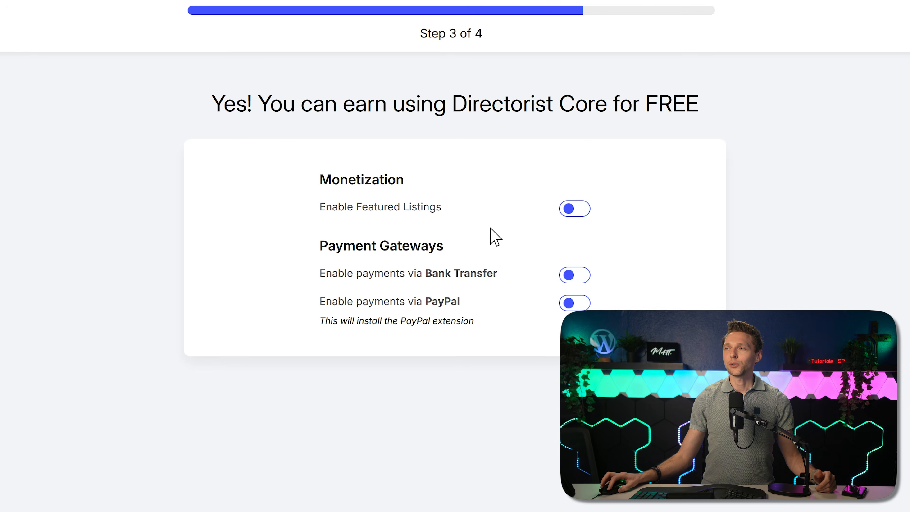
- Enable Featured Listings for monetization and launch the directory with demo content imported
left_click(578, 211)
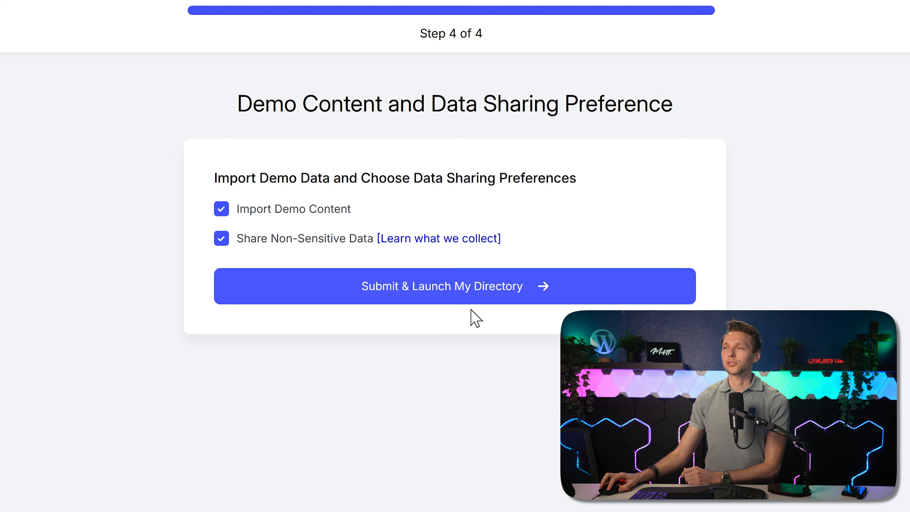
left_click(450, 293)
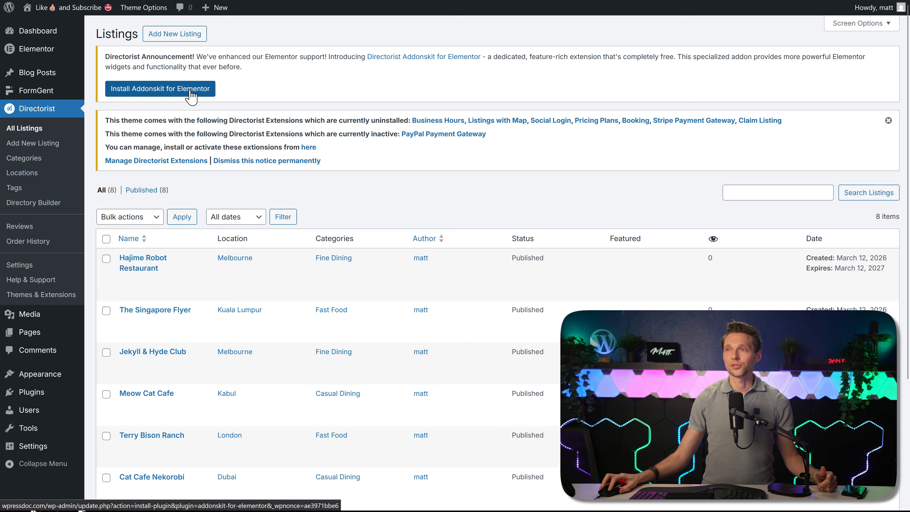
- Install and activate Directorist AddonsKit for Elementor, and open the page for managing the theme's Directorist extensions
left_click(181, 92)
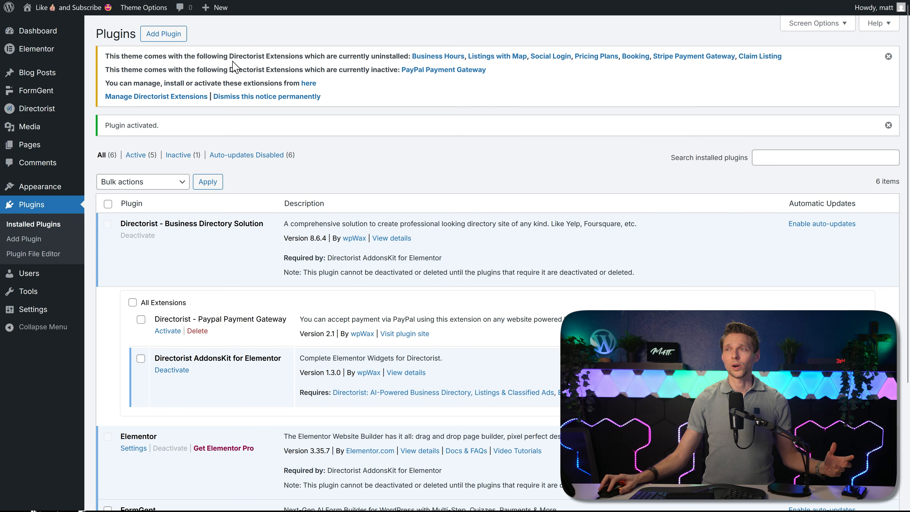
left_click(307, 84)
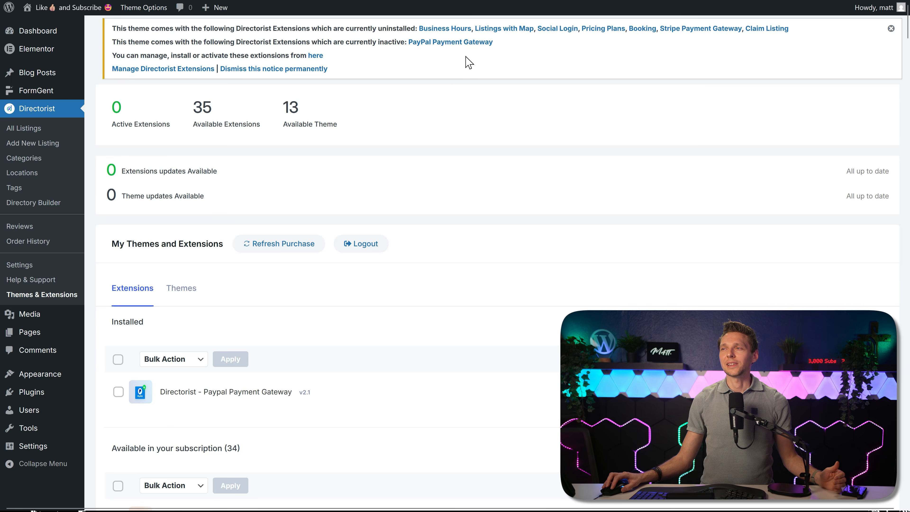
- Install all eight required Directorist extensions with one bulk action
middle_click(462, 131)
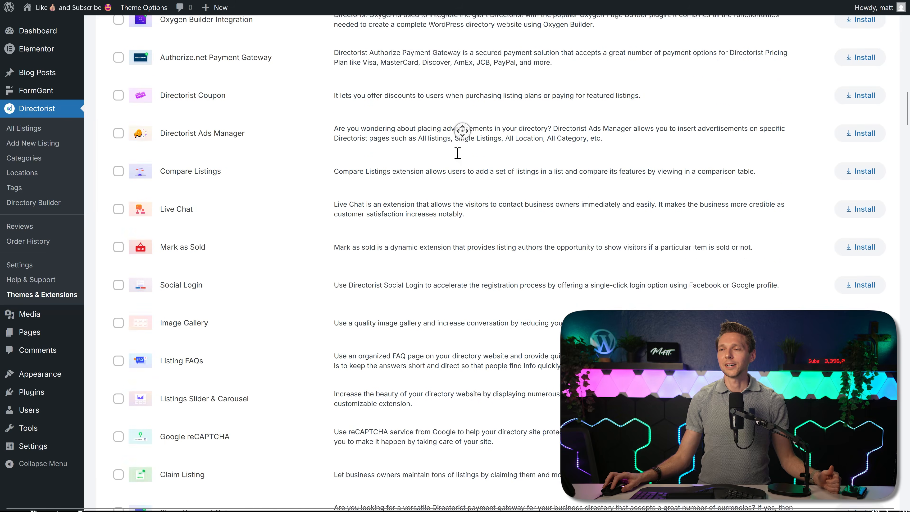
middle_click(456, 146)
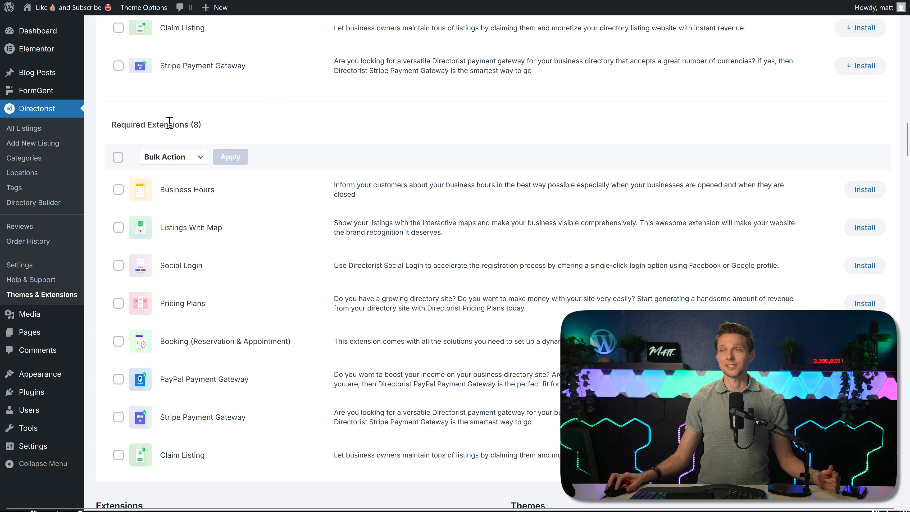
left_click(118, 157)
left_click(172, 157)
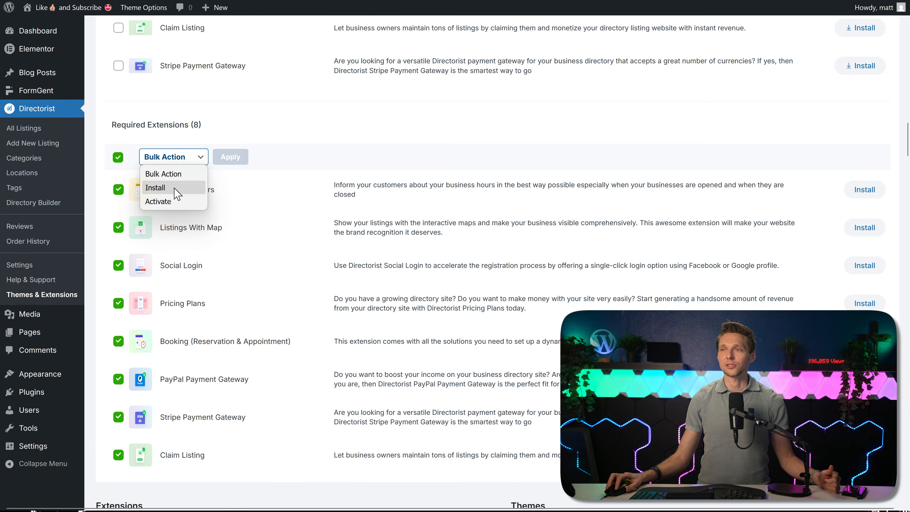
left_click(158, 188)
left_click(234, 161)
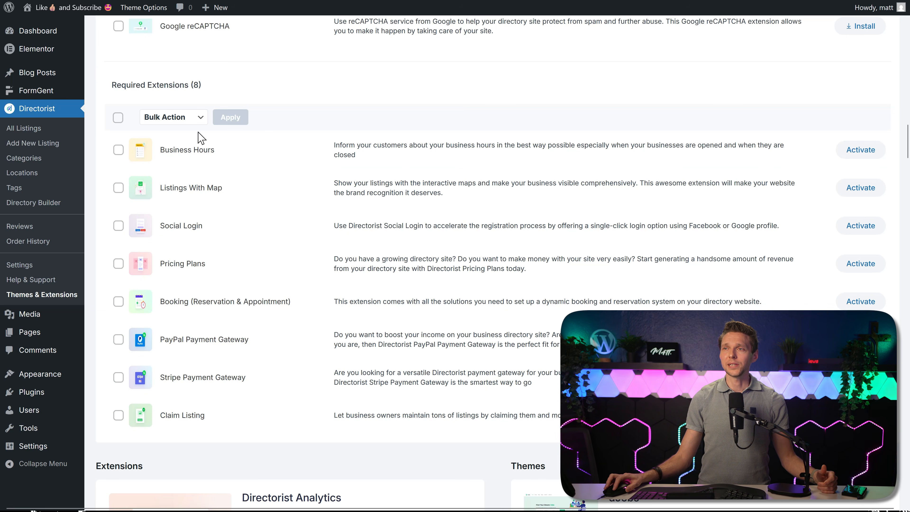
- Activate all eight required Directorist extensions with one bulk action
left_click(118, 117)
left_click(176, 120)
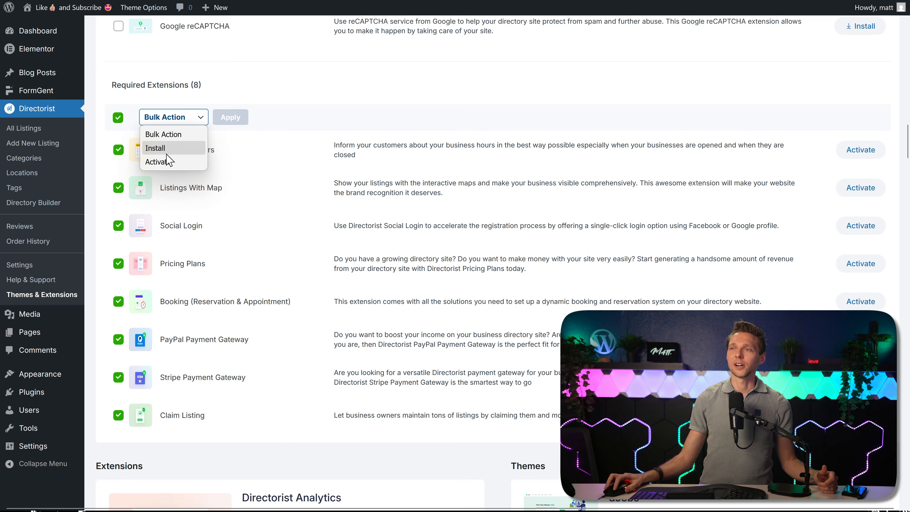
left_click(159, 163)
left_click(226, 122)
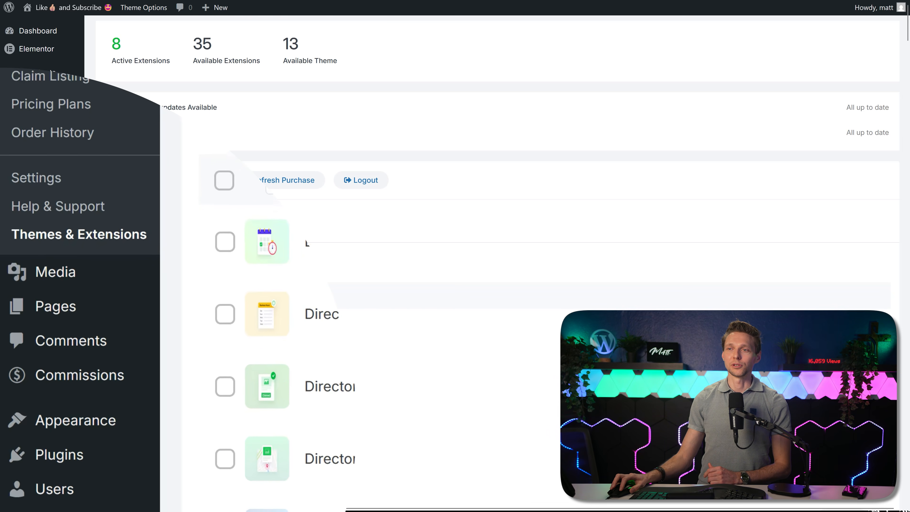
- View the published All Listings page from the site's page list and examine its filters and demo listings
mouse_move(121, 313)
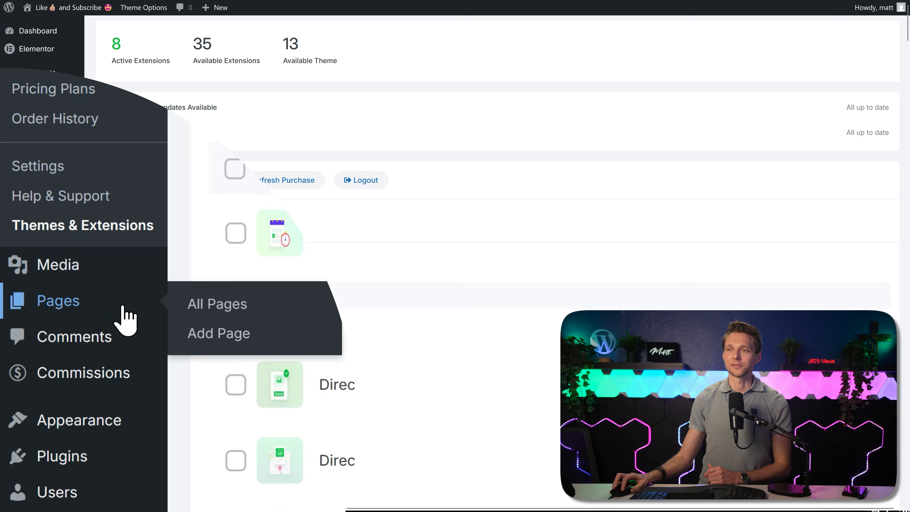
left_click(205, 309)
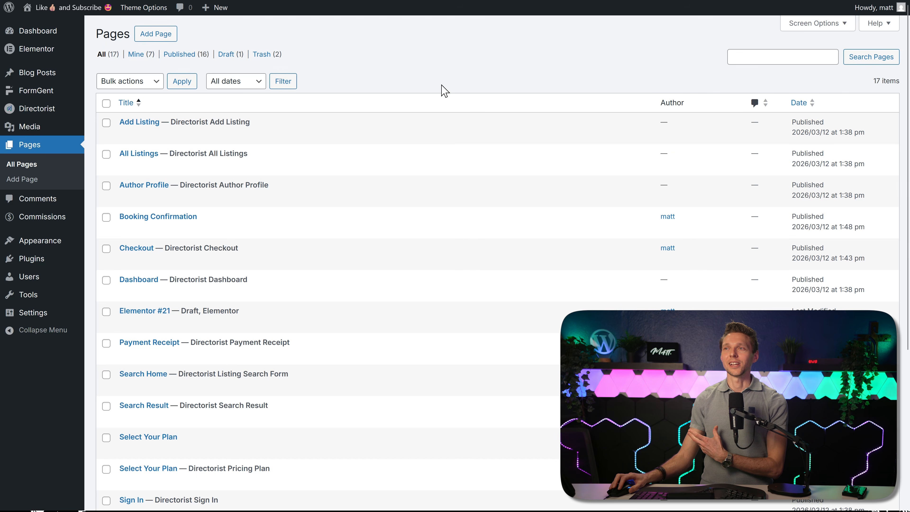
middle_click(442, 84)
left_click(445, 91)
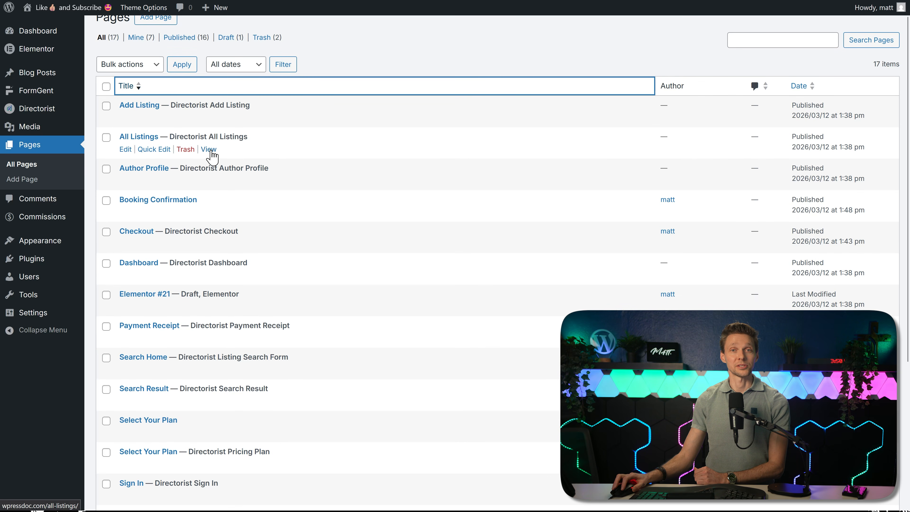
left_click(208, 150)
middle_click(887, 127)
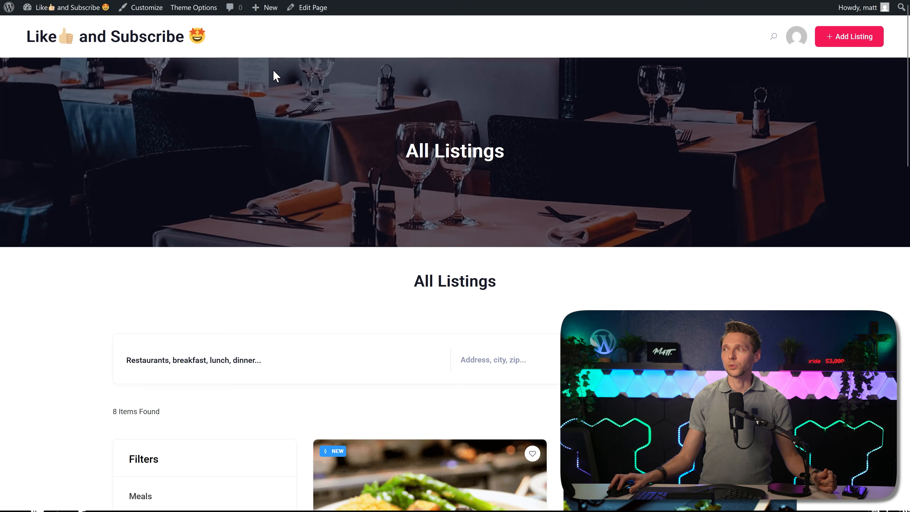
middle_click(427, 283)
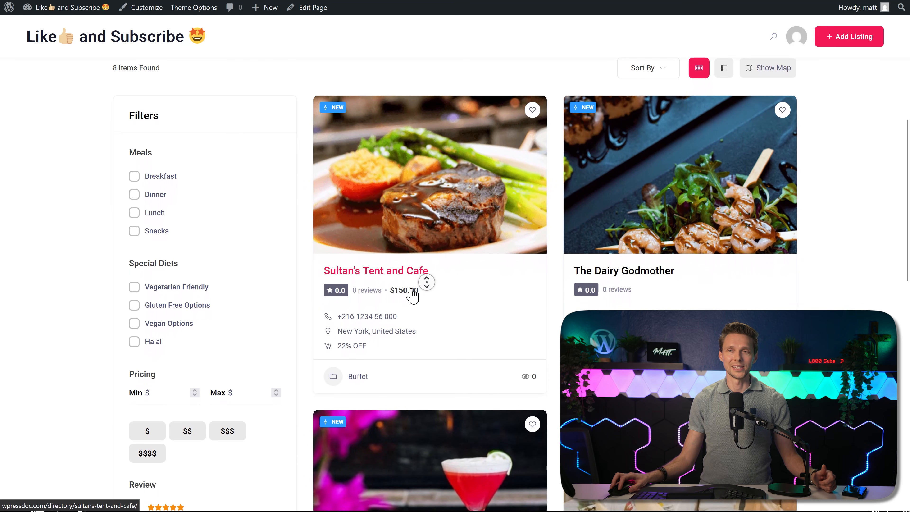
middle_click(412, 289)
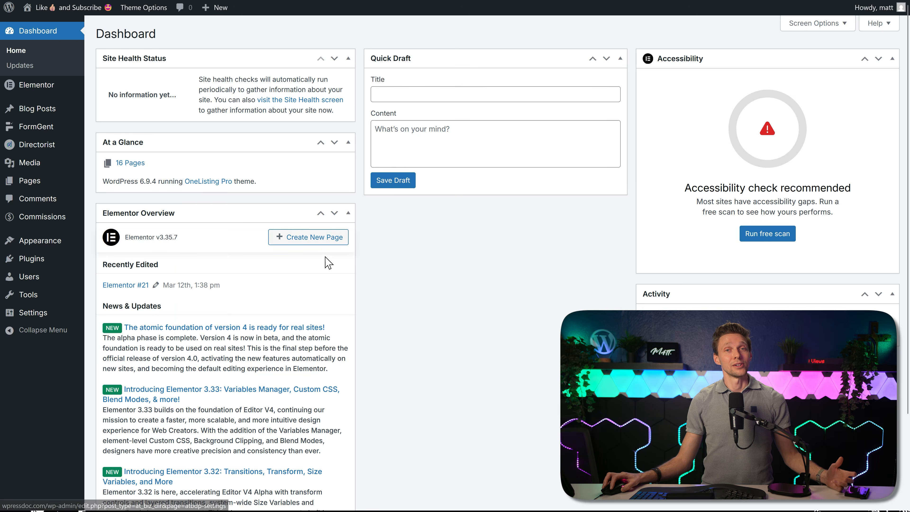
- Open the form for adding a new Directorist listing and examine its sections, from pricing and appointments to location and media
mouse_move(77, 145)
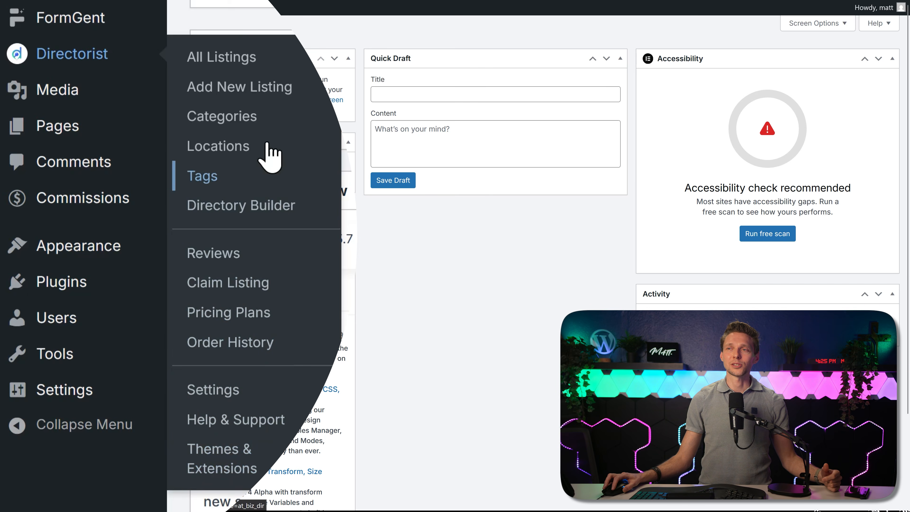
left_click(230, 58)
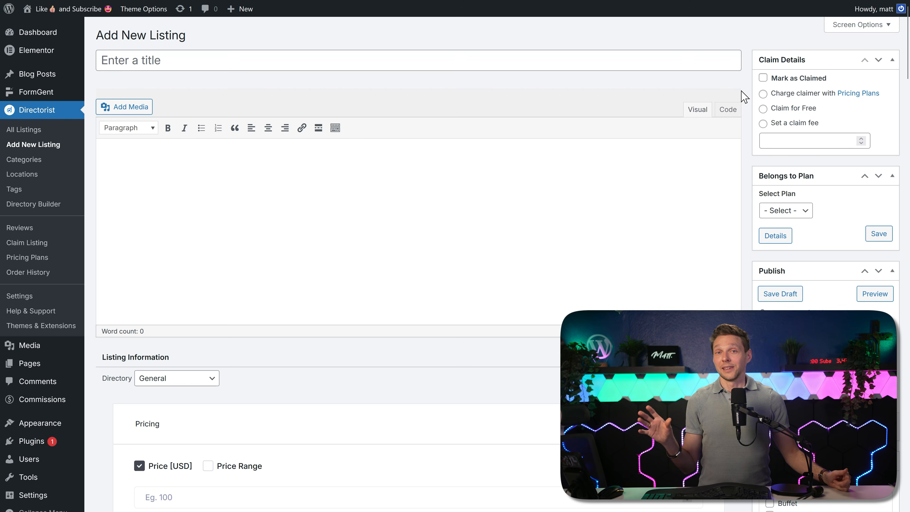
scroll(742, 92, "down", 3)
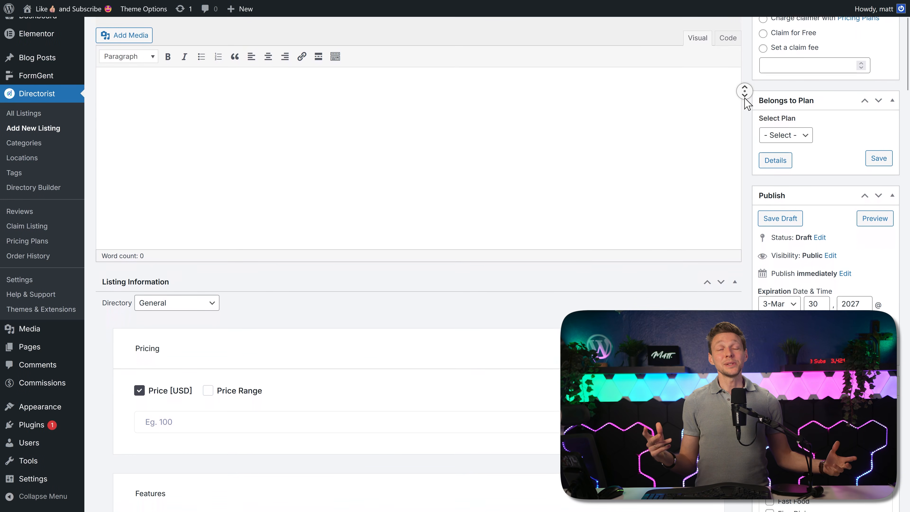
scroll(745, 102, "down", 7)
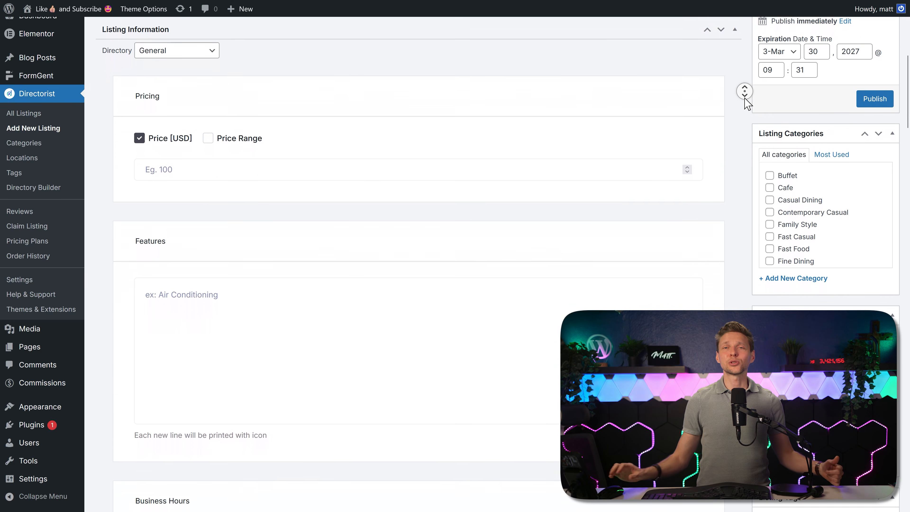
scroll(745, 102, "down", 7)
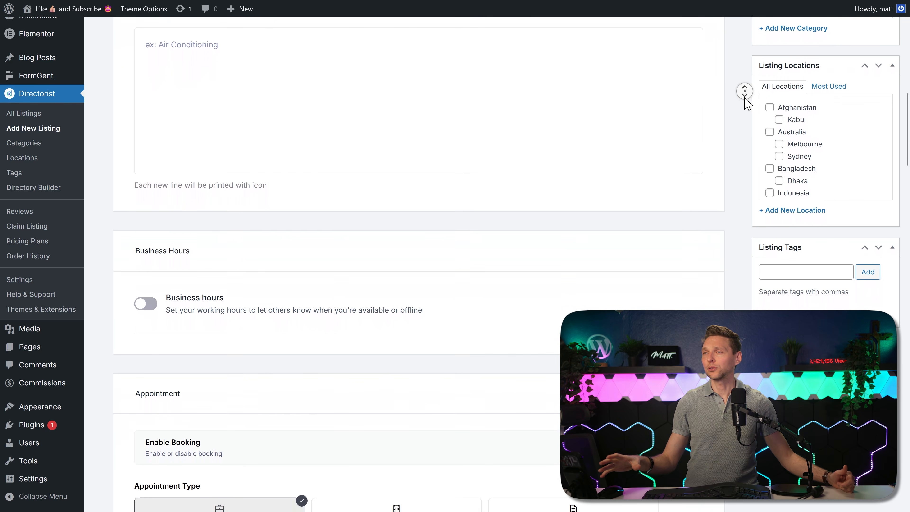
scroll(745, 102, "down", 7)
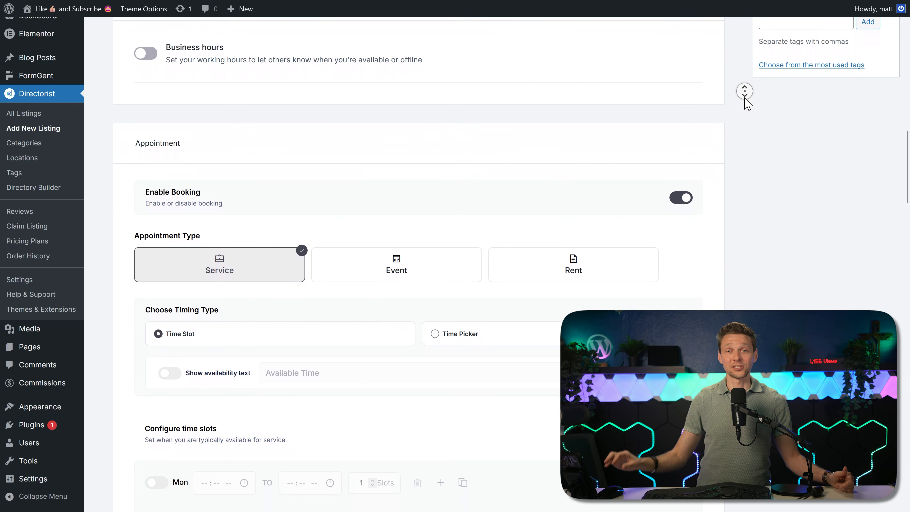
scroll(745, 102, "down", 7)
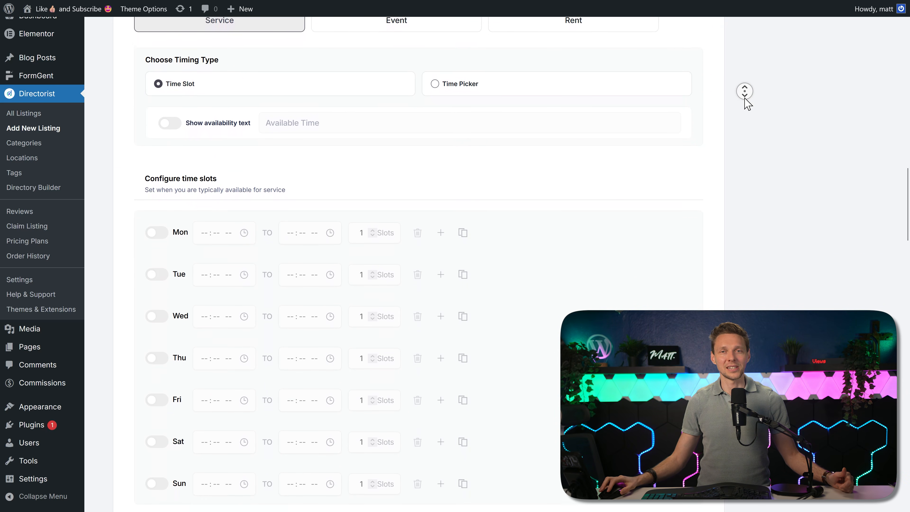
scroll(745, 102, "down", 7)
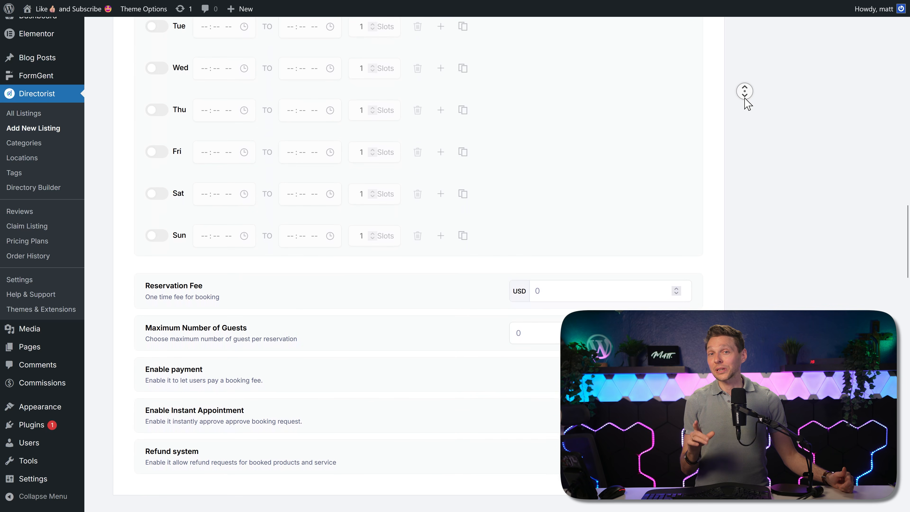
scroll(745, 102, "down", 7)
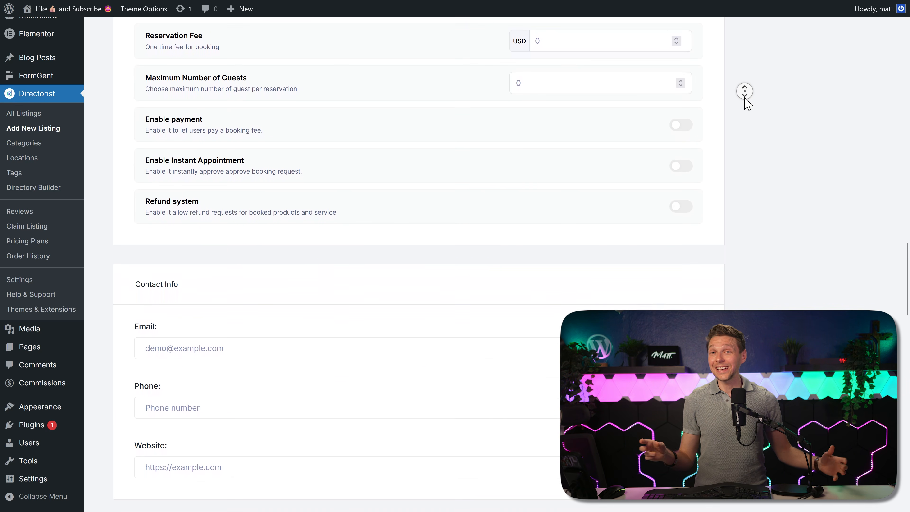
scroll(745, 102, "down", 7)
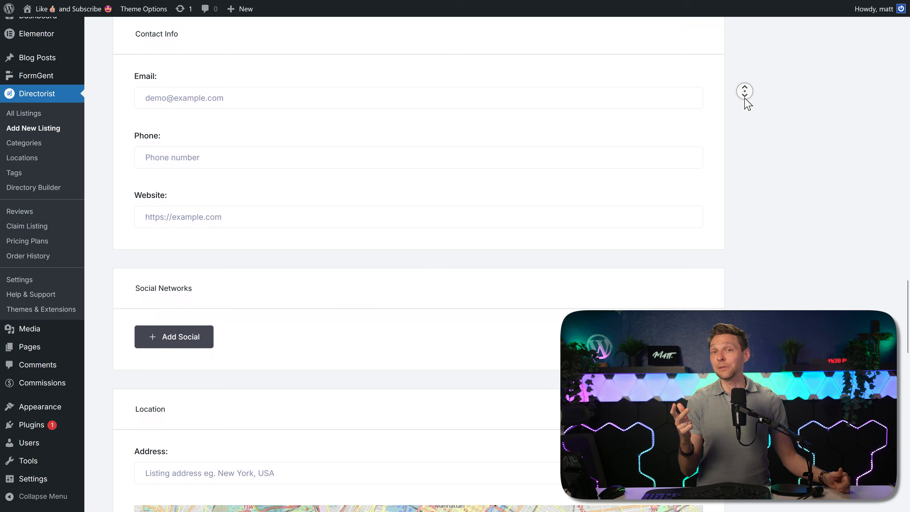
scroll(745, 102, "down", 7)
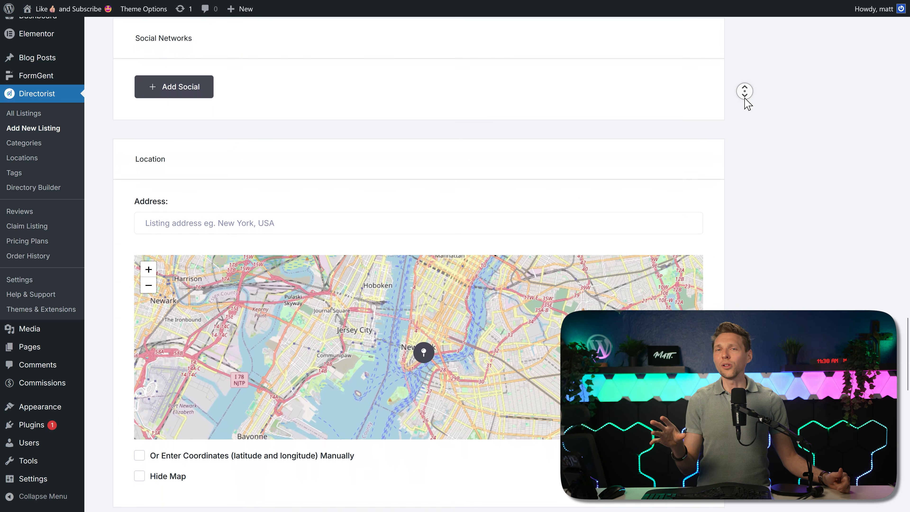
scroll(745, 102, "down", 7)
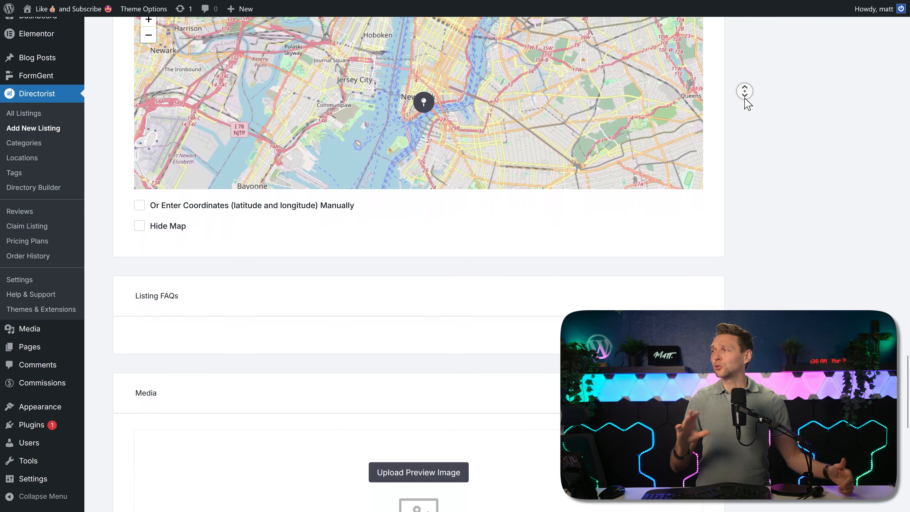
scroll(745, 102, "down", 7)
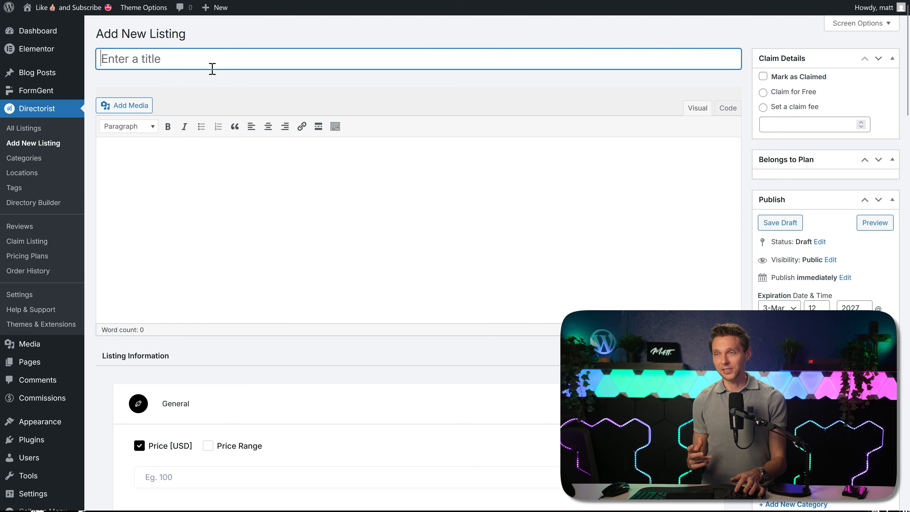
- Title the new listing "Primal Steakhouse" and fill in a description of it as a medieval-themed dining destination off the Las Vegas Strip
type("Primal Steakhouse")
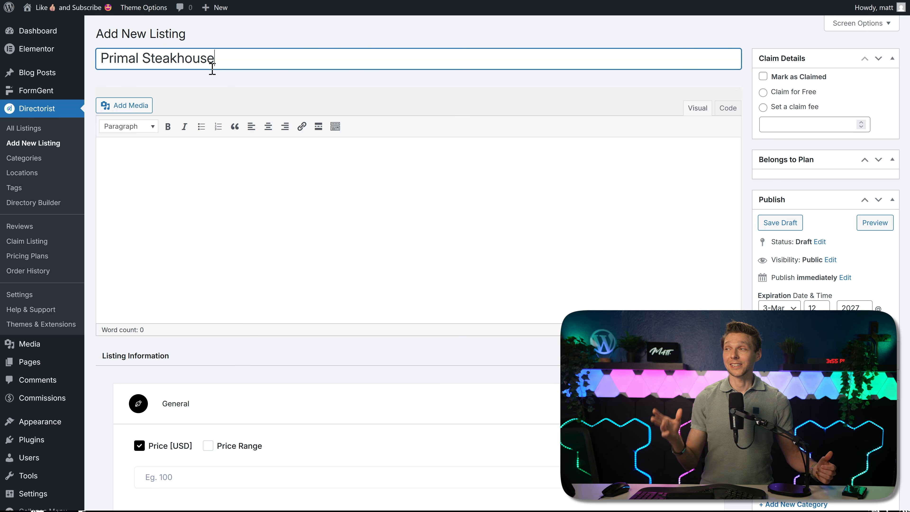
left_click(218, 232)
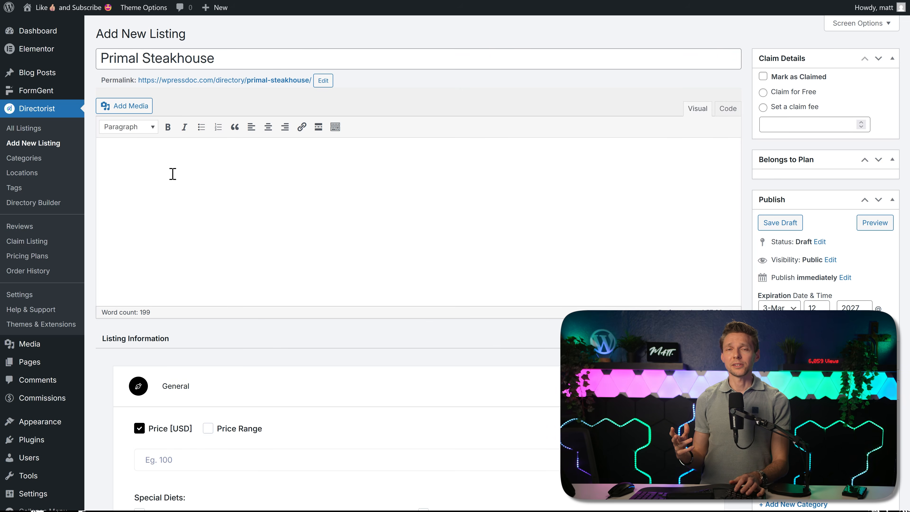
type("Primal Steakhouse is a unique, medieval-themed dining destination located just off the Las Vegas Strip, known for its immersive and somewhat theatrical \"Game of Thrones\" or Viking-inspired atmosphere. The restaurant features a dark, decadent interior with stone-like walls, plush seating, and various knightly artifacts like swords and helmets that guests can use for photos. Despite its location in a more modest neighborhood, it has gained significant popularity—often ranking as one of the top-rated restaurants in the city—by offering high-end steakhouse quality and world-class service at a price point that is notably more affordable than its counterparts inside the major casinos.")
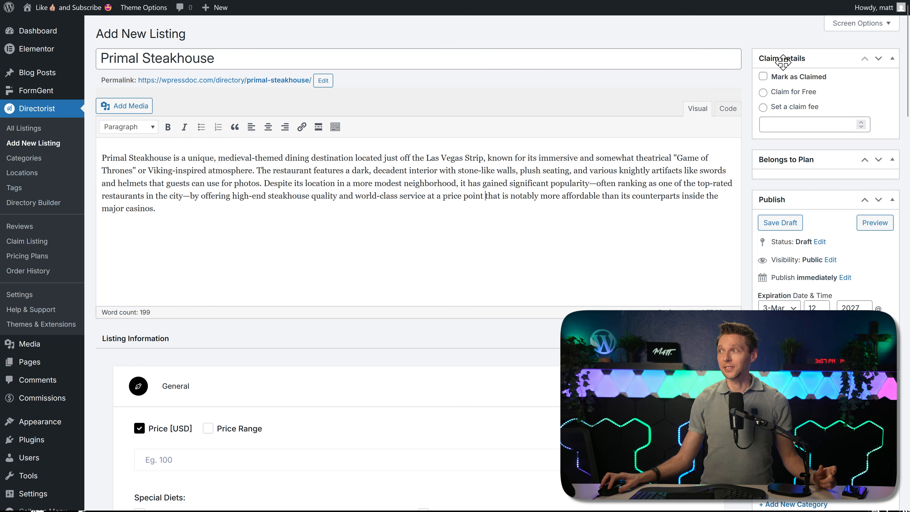
- Set a claim fee of 500 in the listing's claim details and leave the listing not marked as claimed
left_click(764, 93)
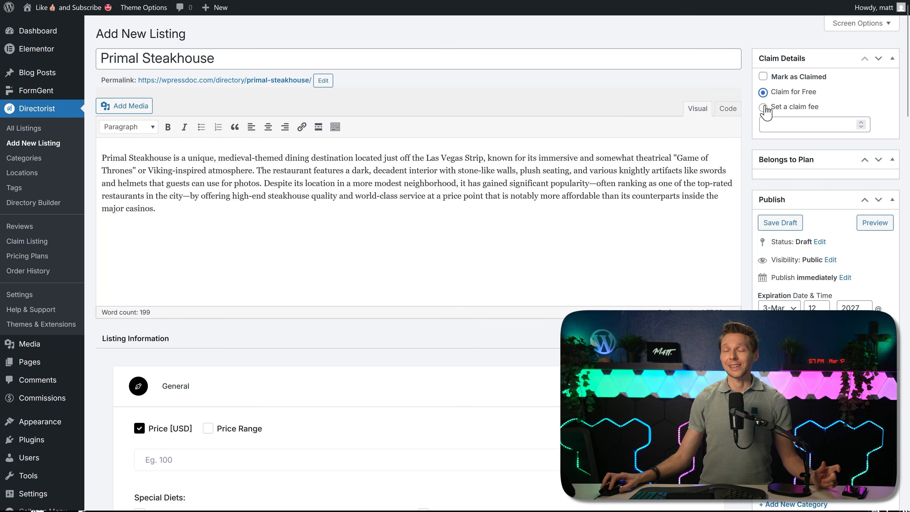
left_click(768, 124)
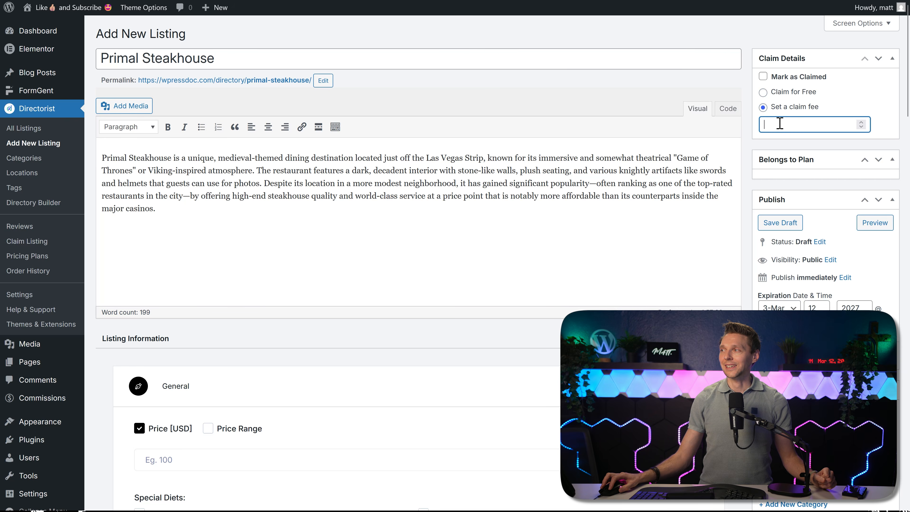
left_click(764, 77)
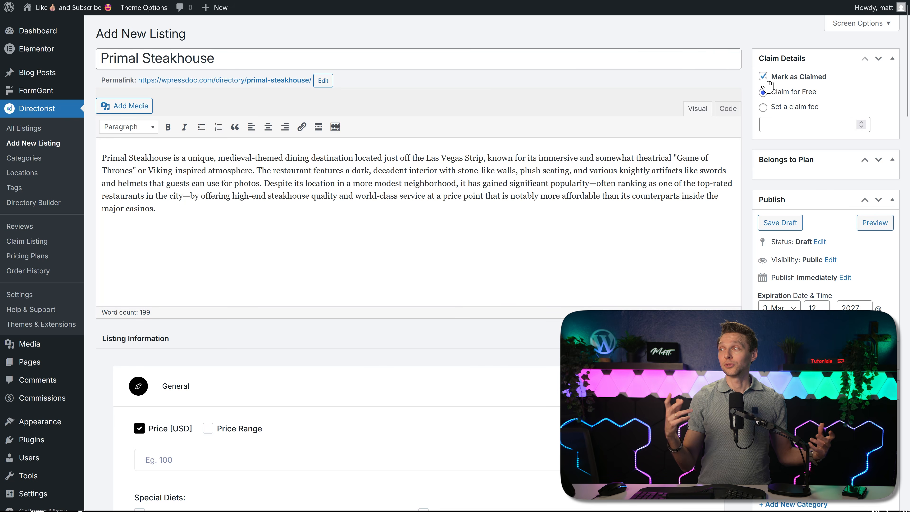
left_click(764, 107)
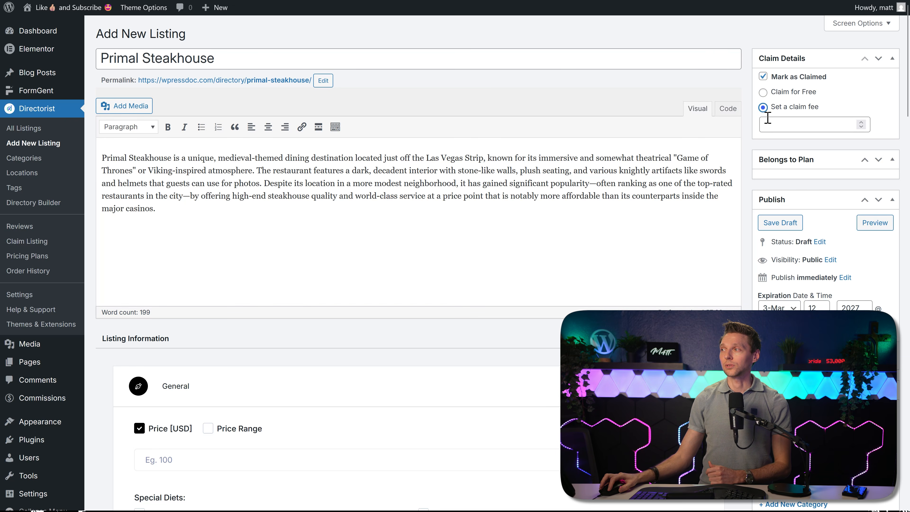
left_click(800, 128)
type("500")
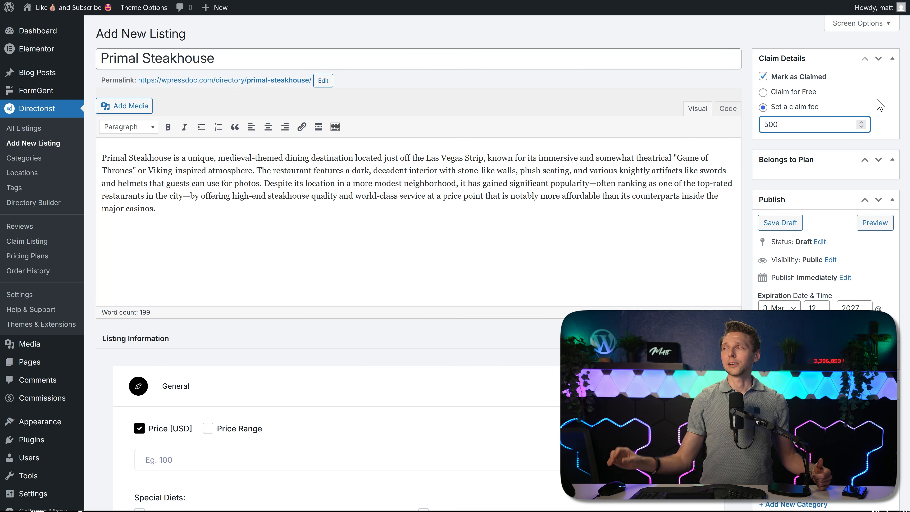
left_click(418, 199)
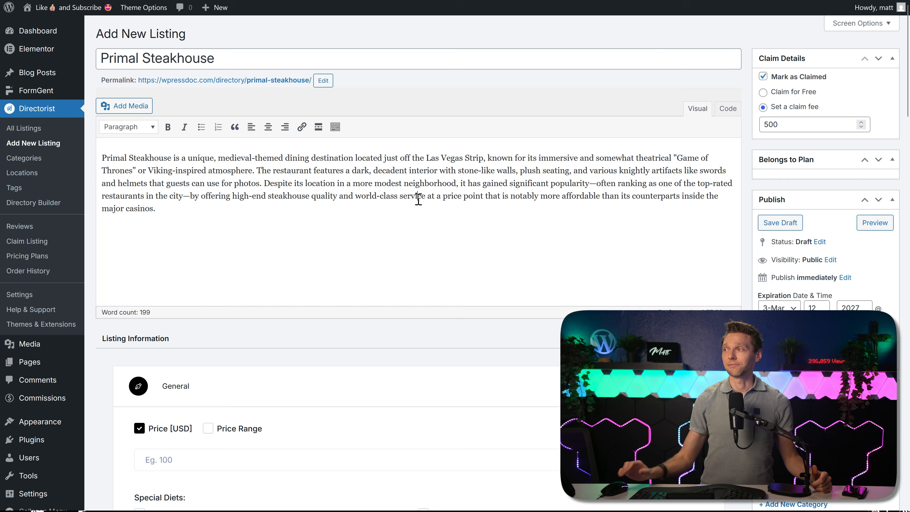
left_click(763, 77)
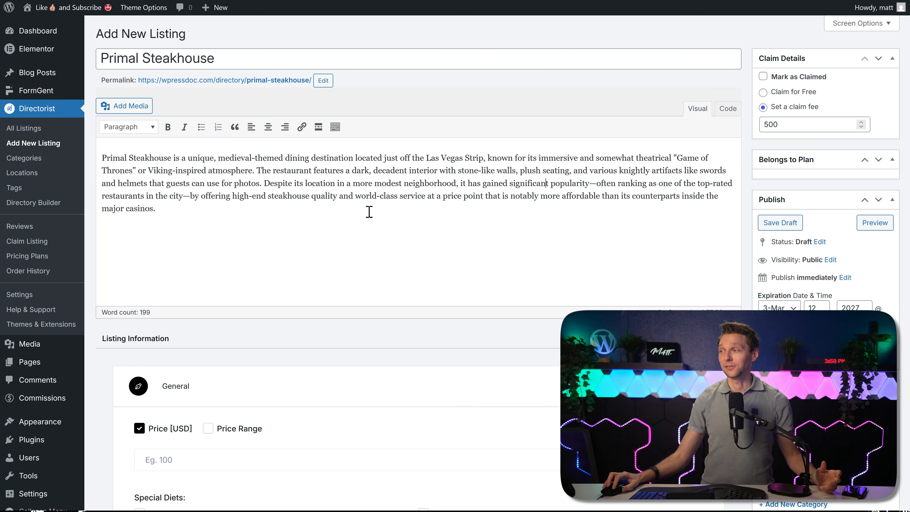
- Open the Directorist Categories and Locations management pages in new browser tabs and switch to Locations
scroll(744, 113, "down", 5)
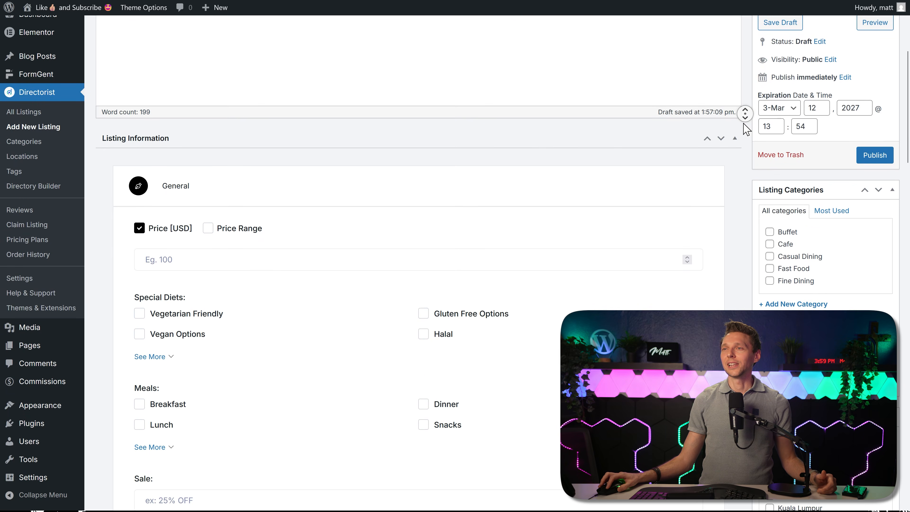
scroll(744, 131, "down", 2)
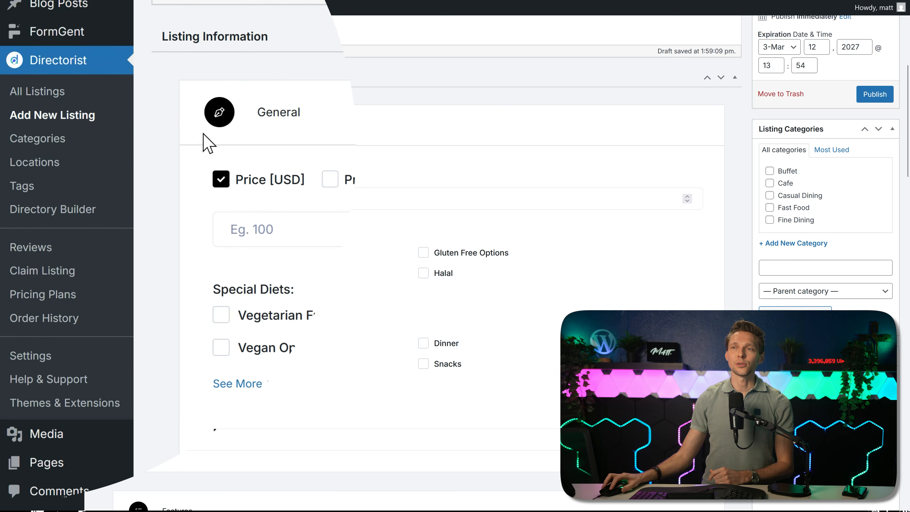
right_click(46, 140)
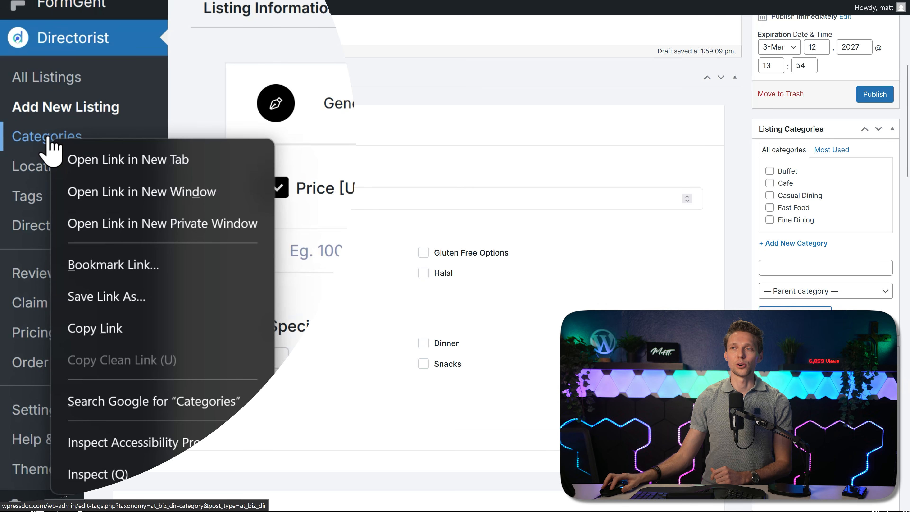
key("Escape")
right_click(67, 170)
left_click(114, 192)
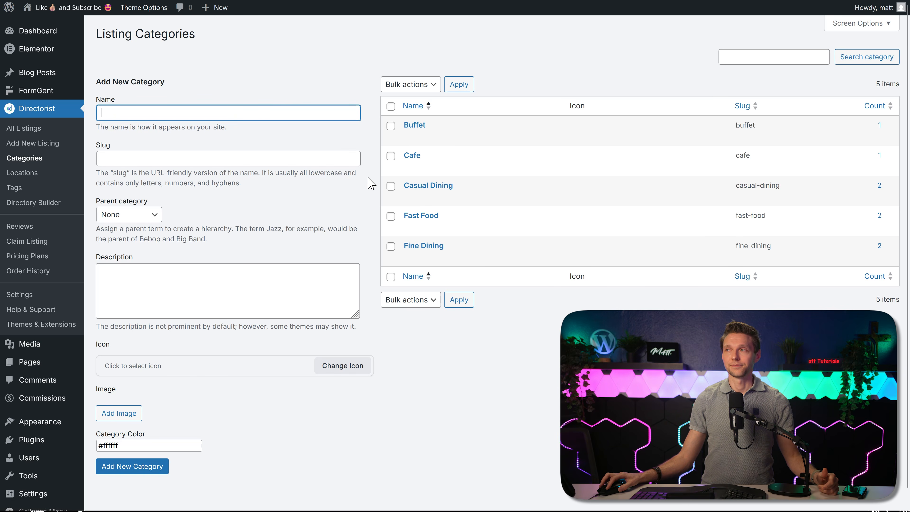
key("ctrl+Tab")
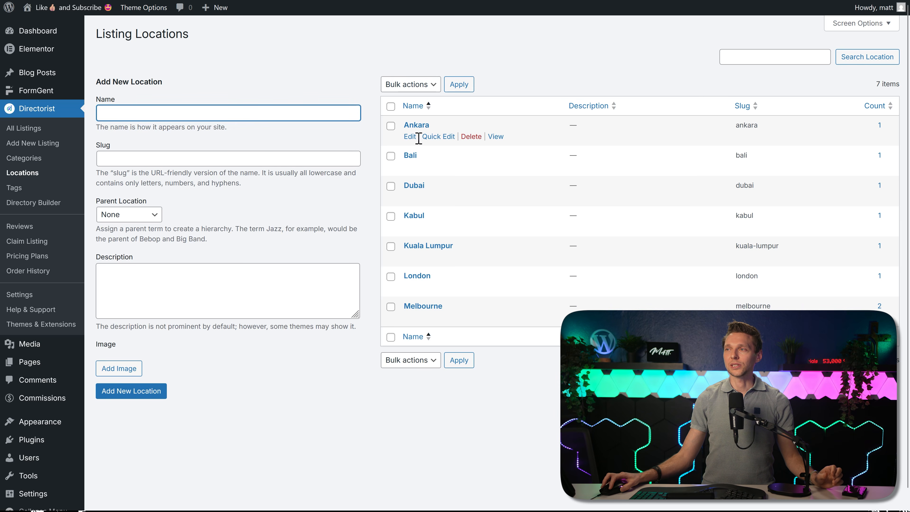
- Delete all demo listing locations with one bulk action
left_click(391, 106)
left_click(409, 86)
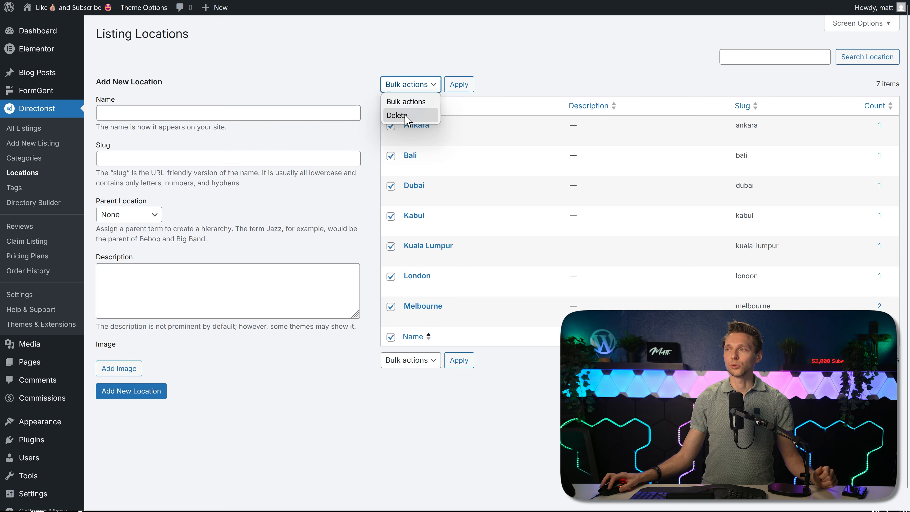
left_click(398, 115)
left_click(460, 84)
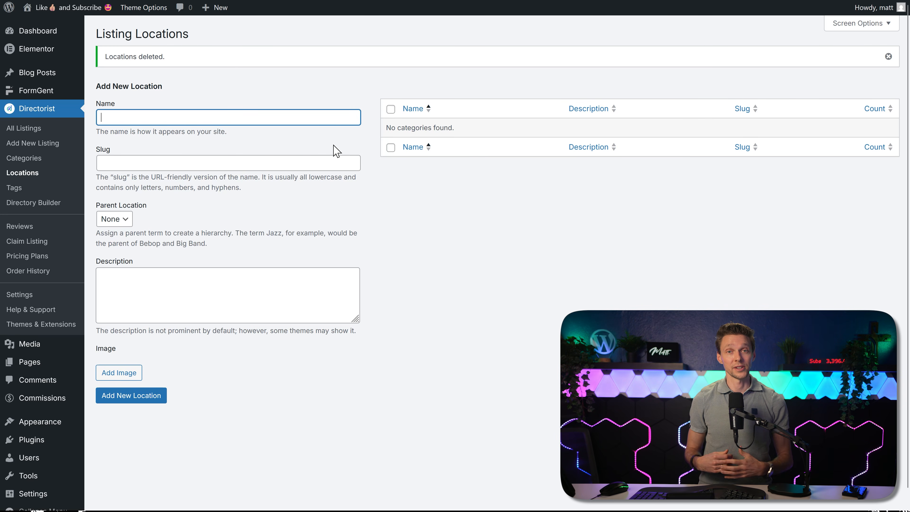
- Name a new listing location "The Strip", describe it as a 4-mile stretch of Las Vegas Boulevard, and keep its parent location as None
type("The Strip")
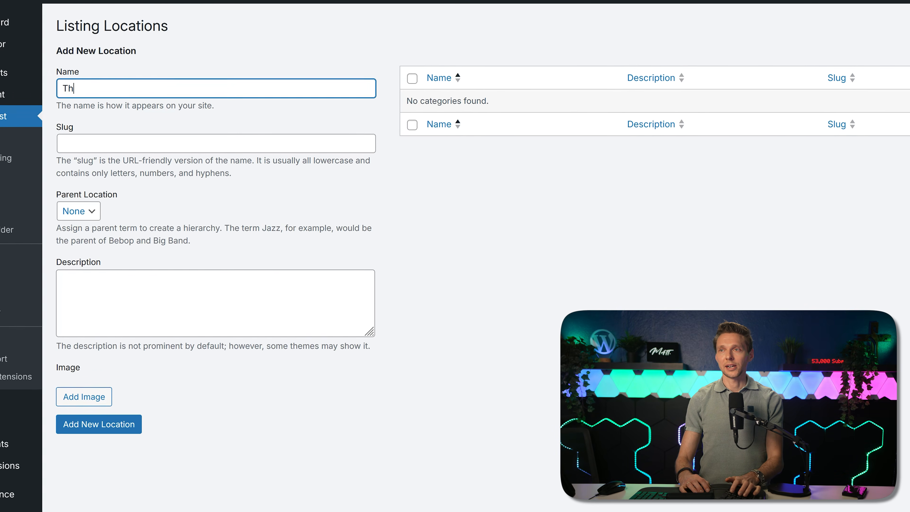
key("Tab")
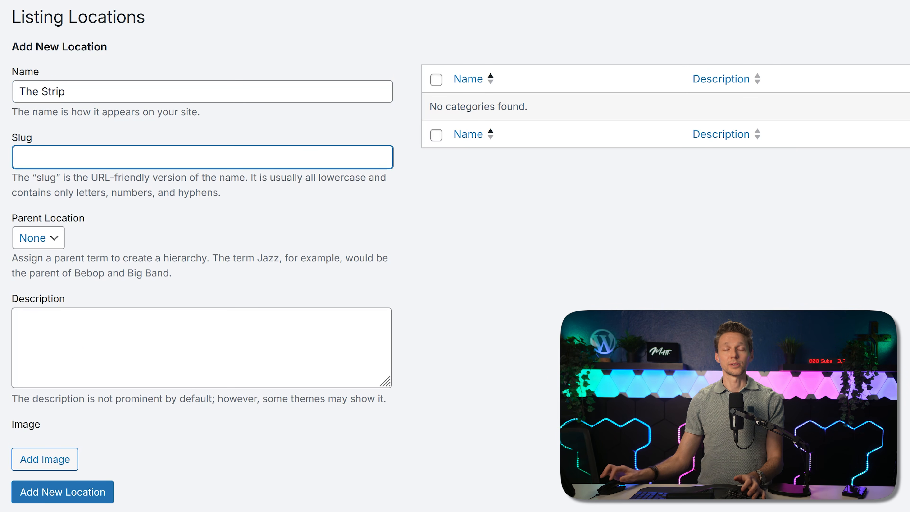
left_click(150, 367)
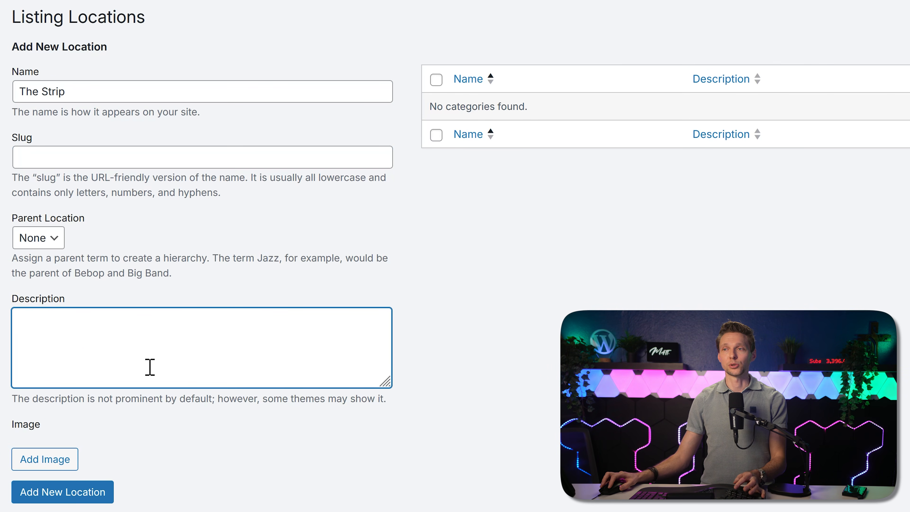
type("This 4-mile stretch of Las Vegas Boulevard is the world-famous epicenter of the city. Though it's the most iconic part of \"Vegas,\" much of it technically sits outside city limits in the towns of Paradise and Winchester.")
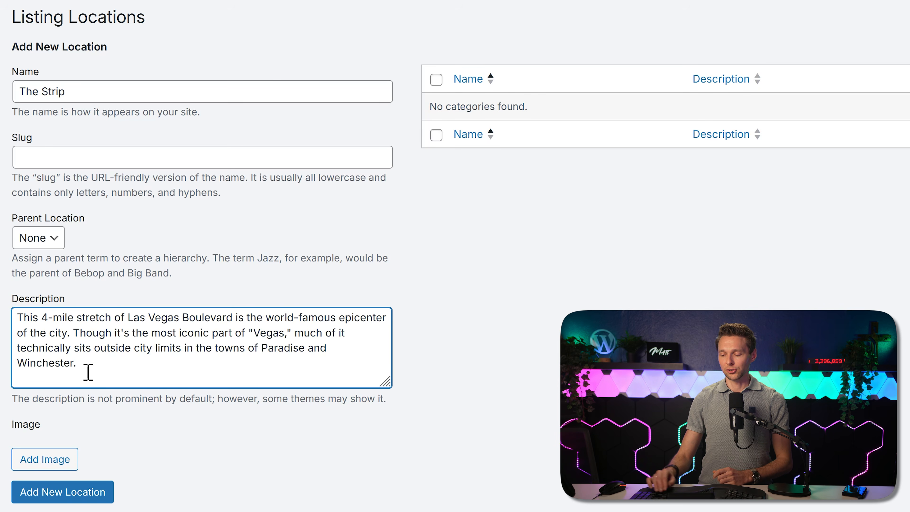
left_click(29, 244)
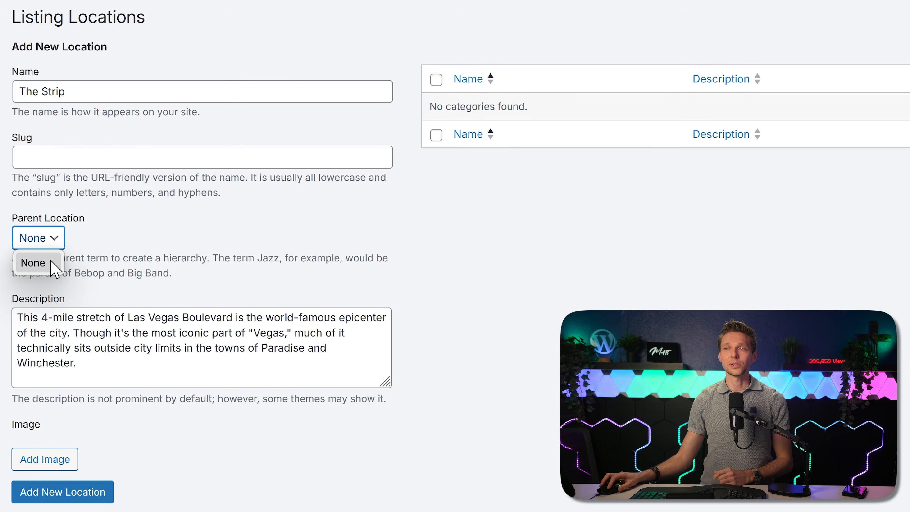
left_click(32, 260)
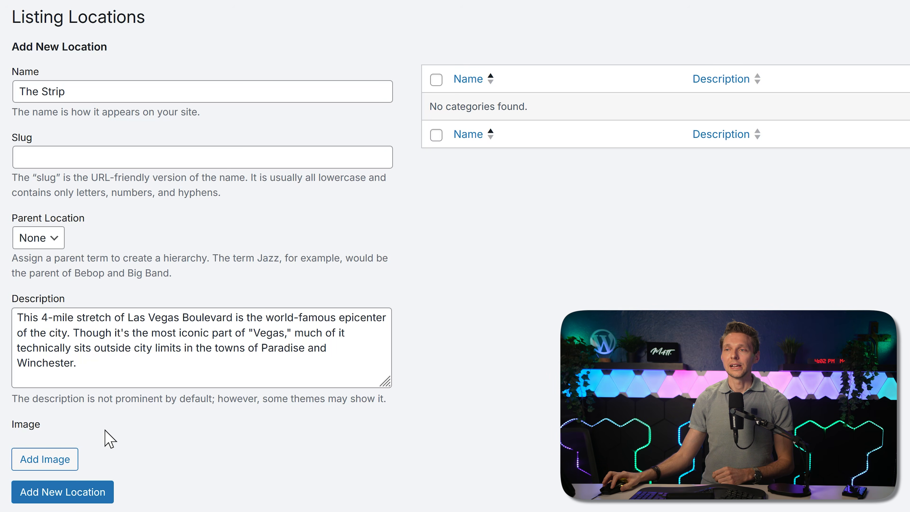
- Upload the-strip.jpg with alt text as the location's image and add the new location
left_click(50, 463)
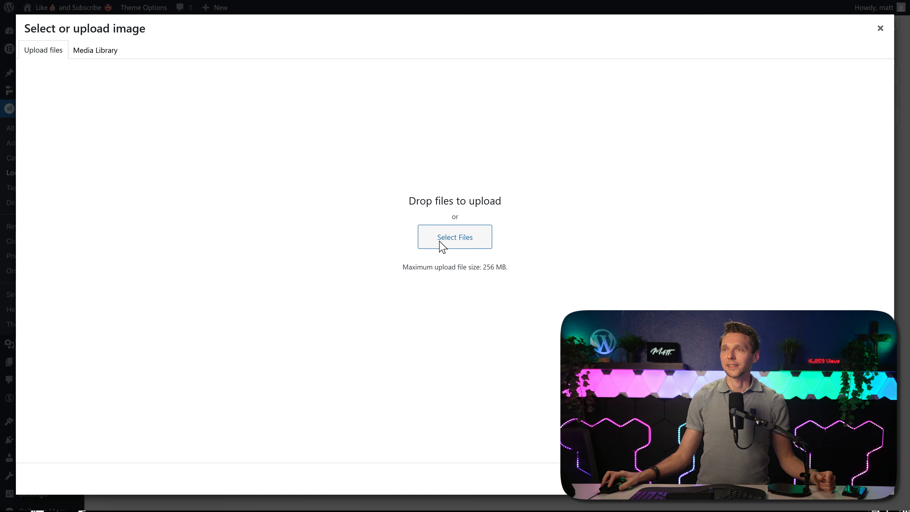
left_click(454, 237)
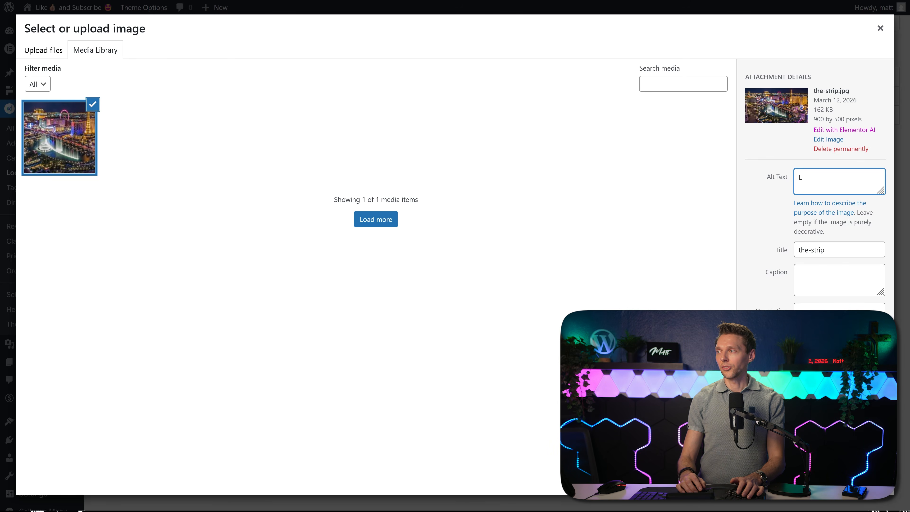
type("as the")
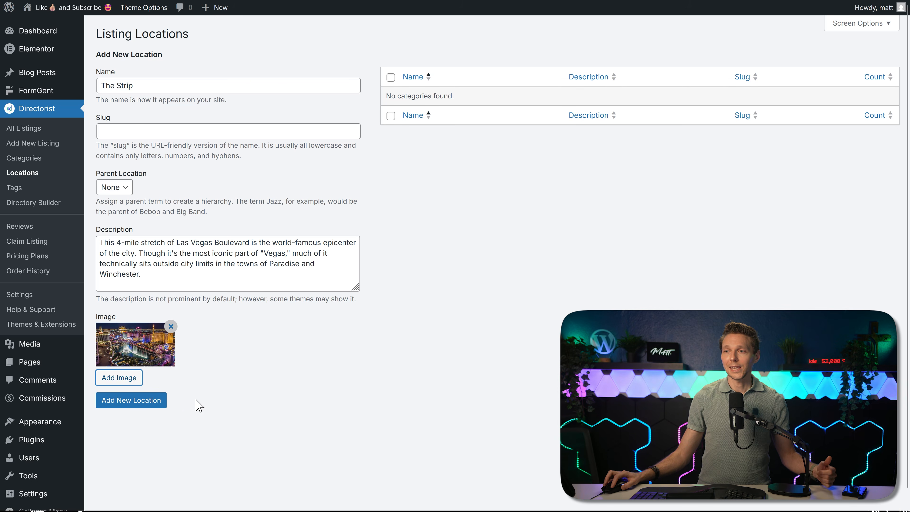
left_click(147, 396)
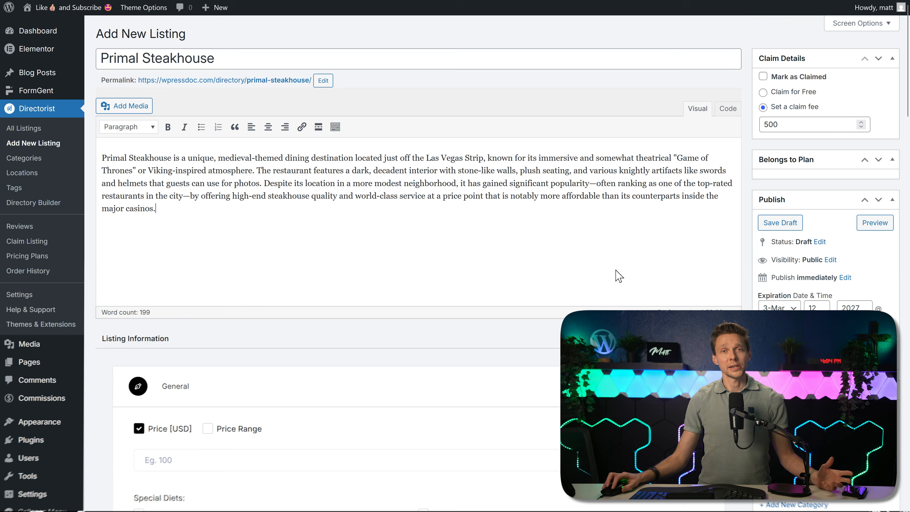
- Return to the Primal Steakhouse listing and publish it
middle_click(675, 241)
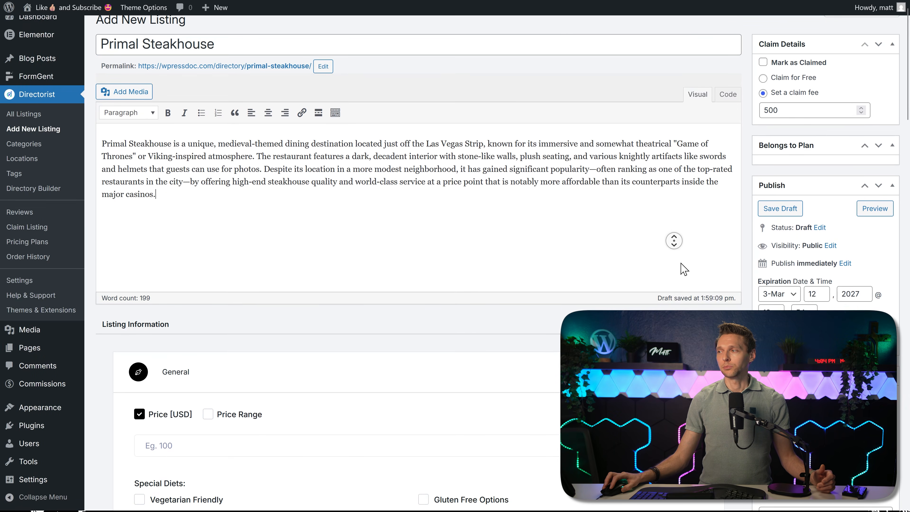
middle_click(685, 281)
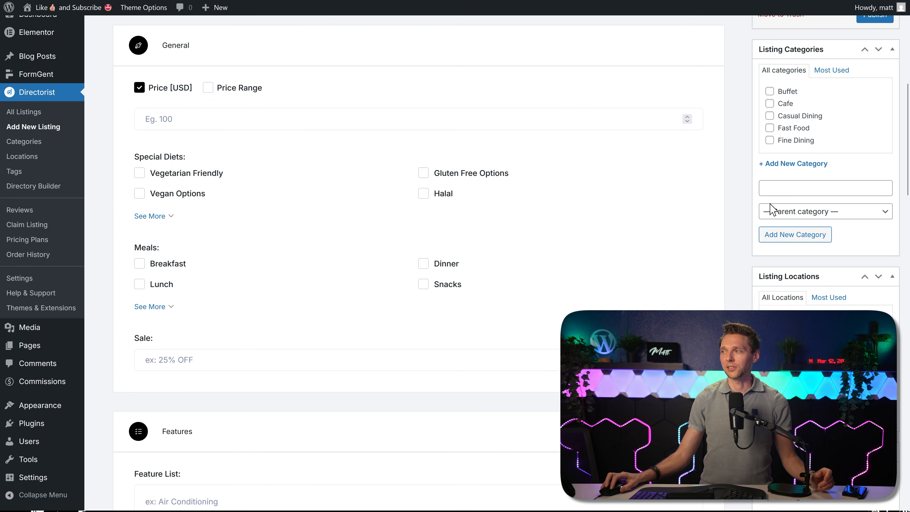
middle_click(750, 199)
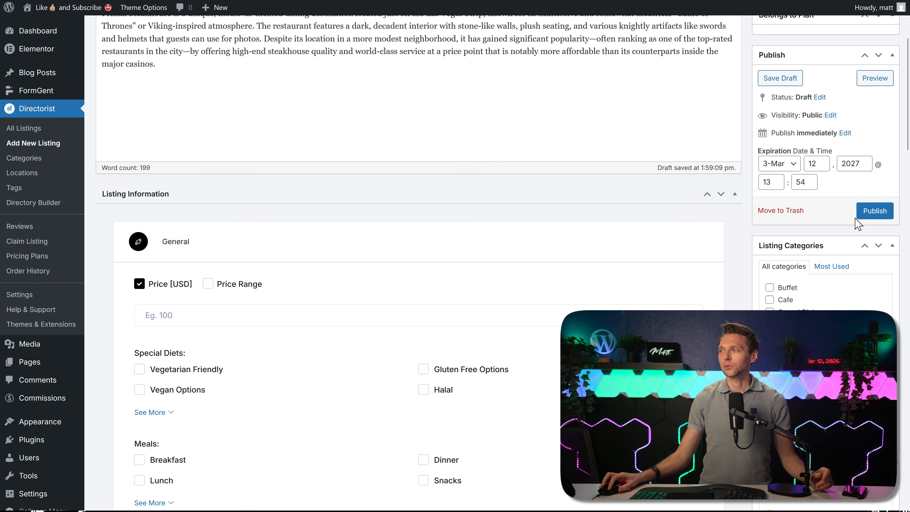
left_click(874, 211)
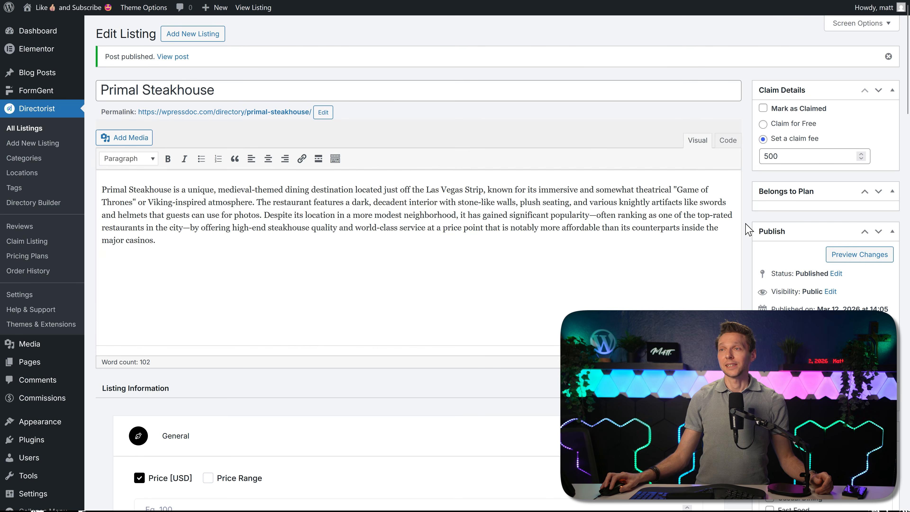
- Assign the published listing to the Fine Dining category and The Strip location
middle_click(745, 232)
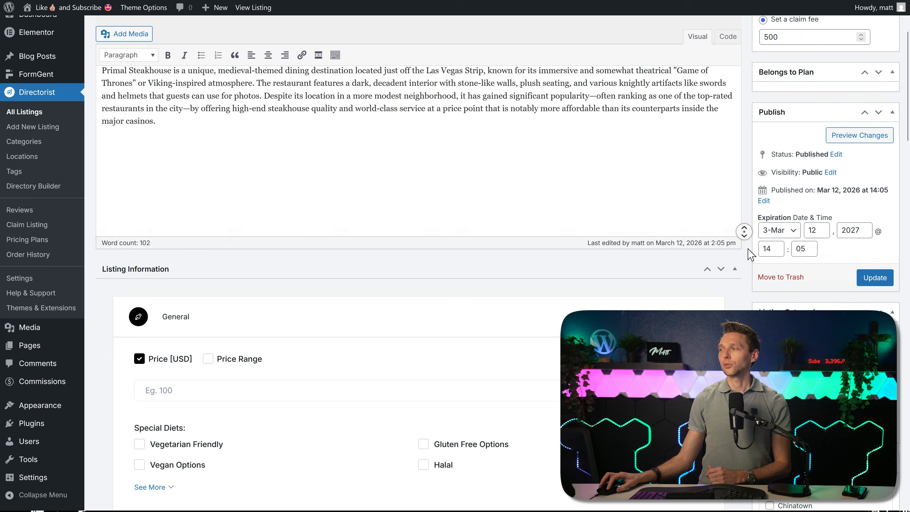
middle_click(750, 252)
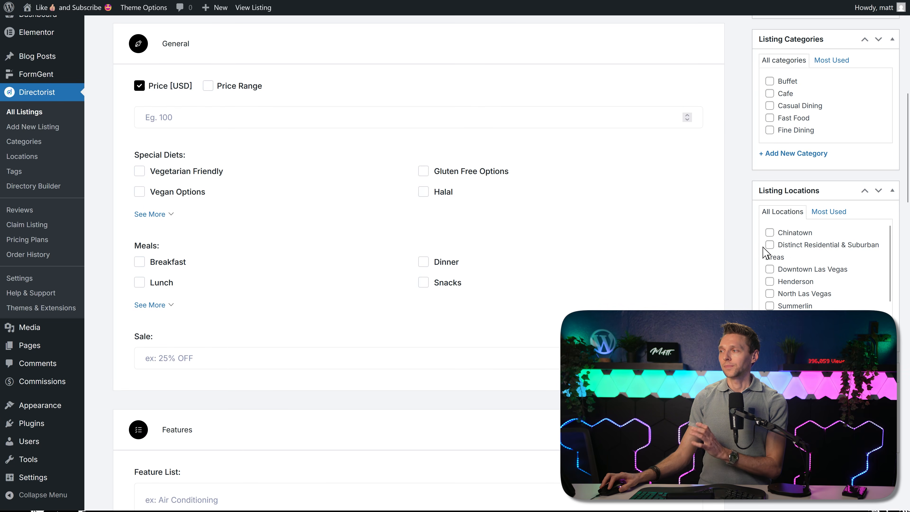
scroll(768, 300, "down", 1)
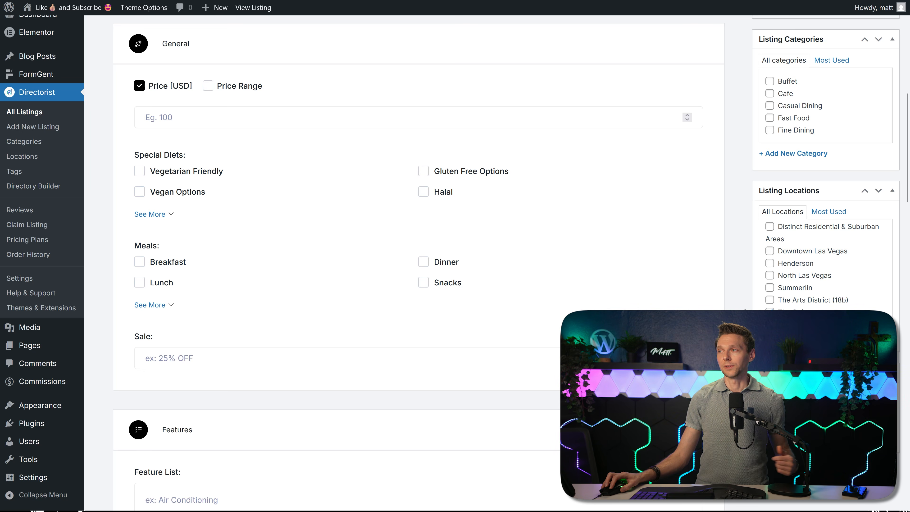
left_click(769, 129)
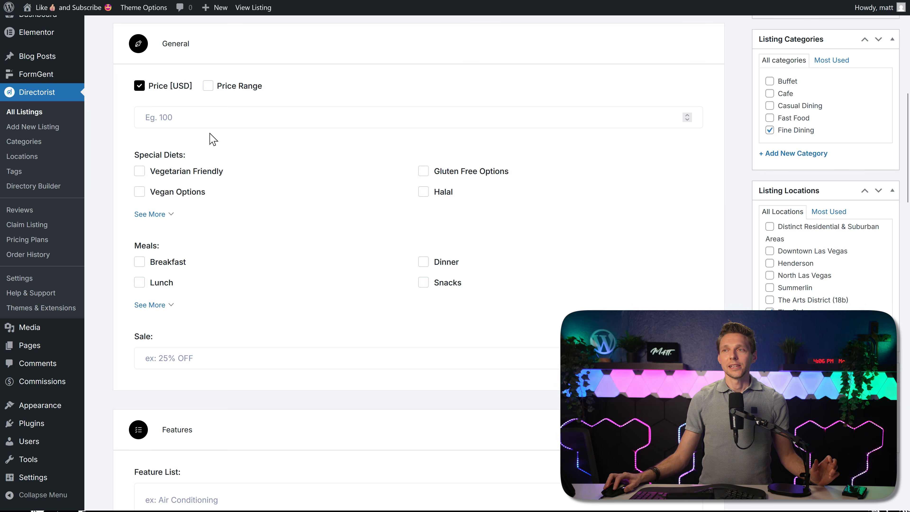
- Give the listing a Moderate ($$$) price range and select Gluten Free Options, Lunch and Dinner
left_click(207, 87)
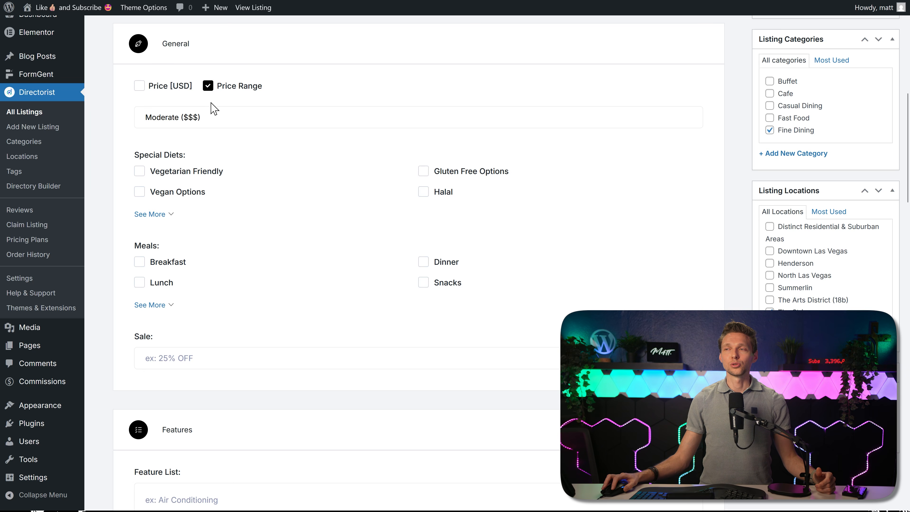
left_click(214, 126)
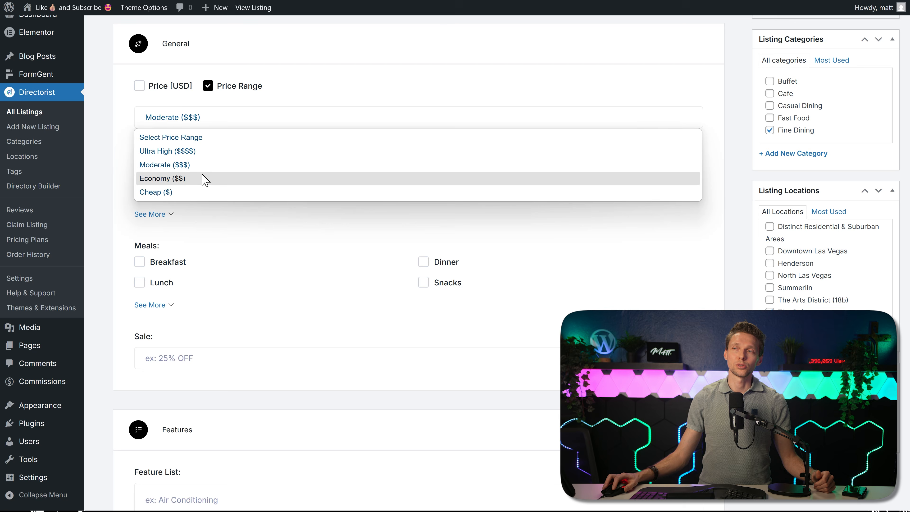
left_click(183, 166)
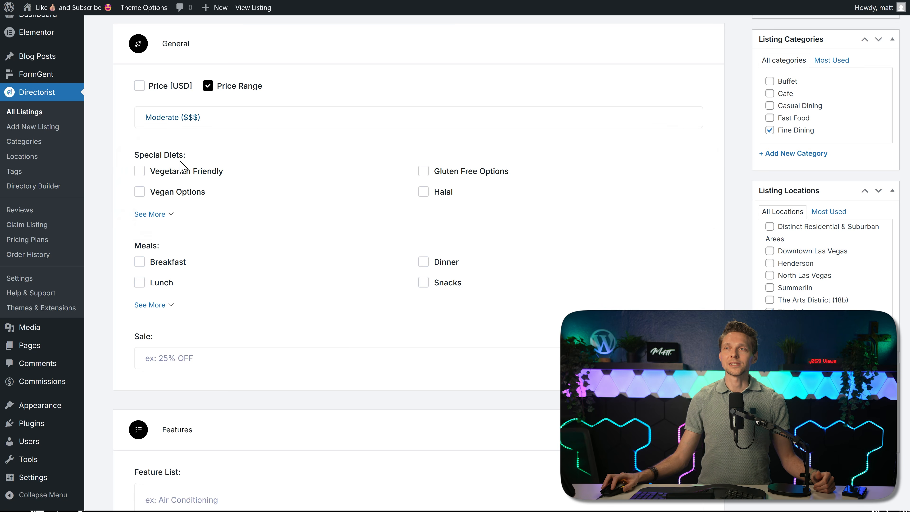
scroll(250, 223, "up", 1)
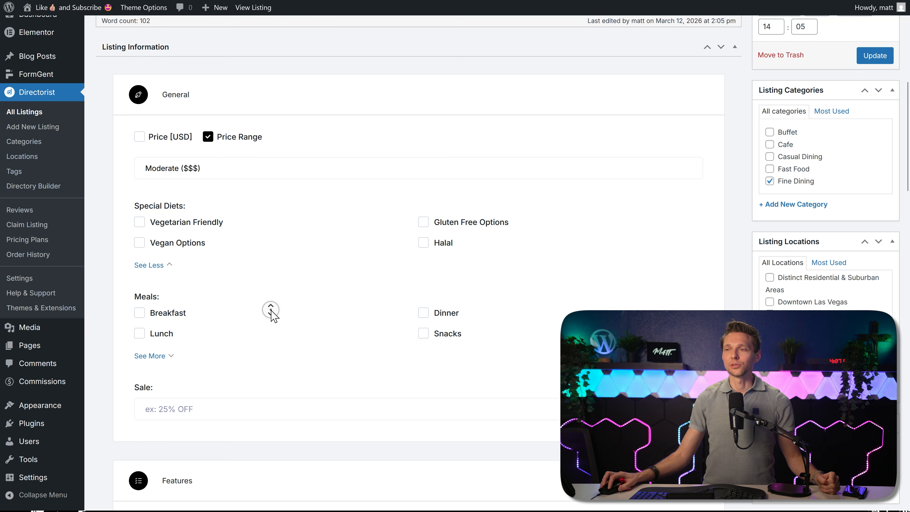
scroll(272, 316, "down", 3)
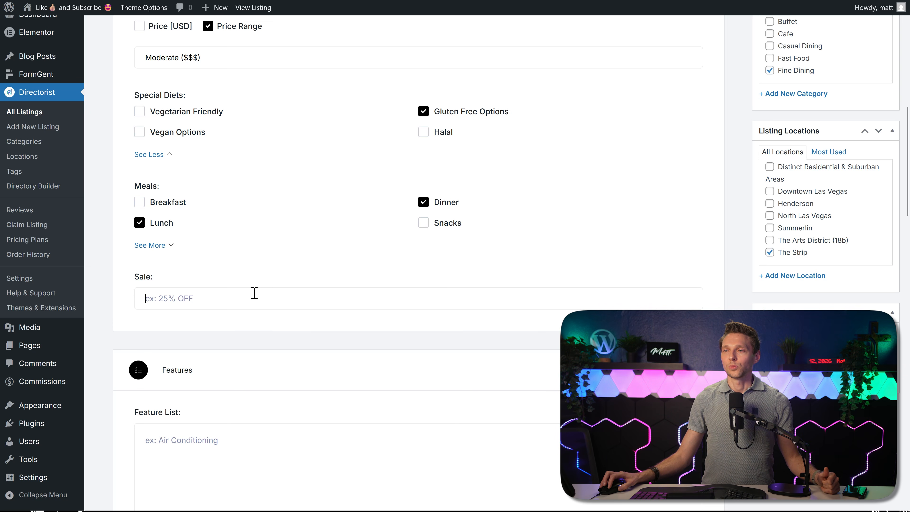
middle_click(306, 313)
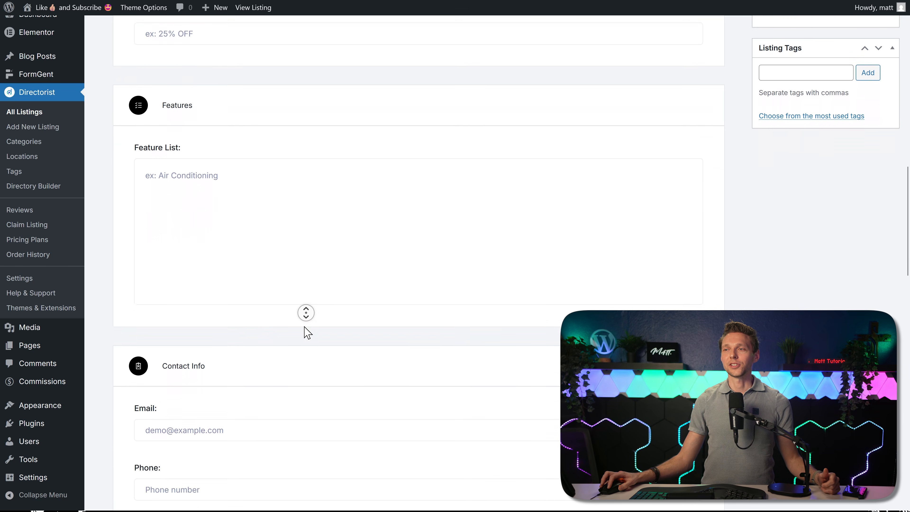
middle_click(297, 317)
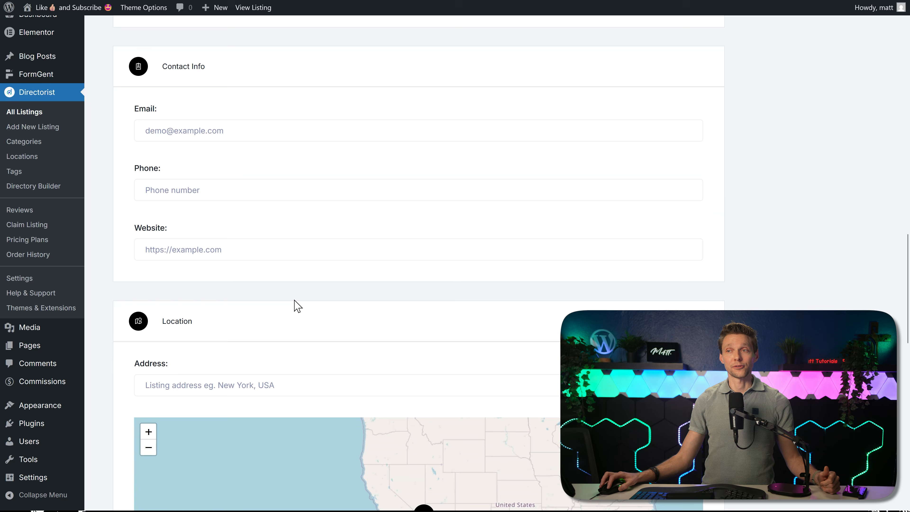
middle_click(752, 226)
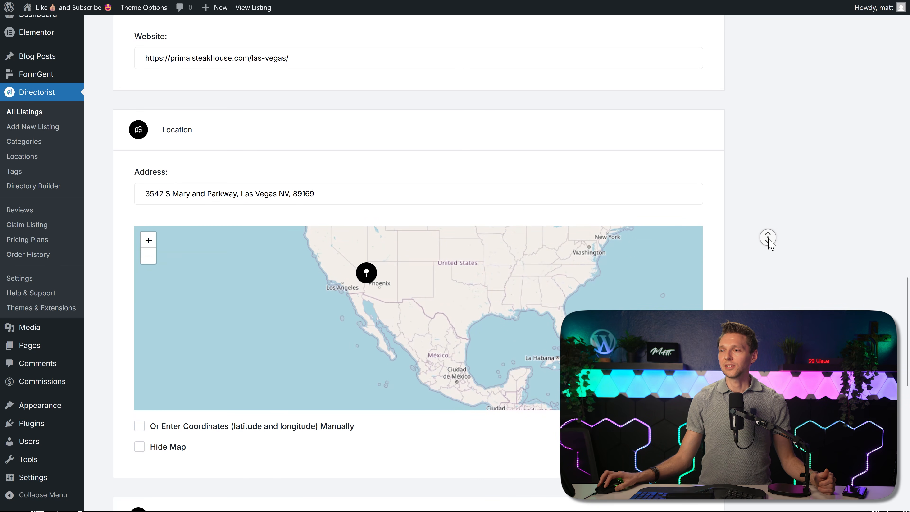
- Set Steaks.jpeg as the listing's preview image
middle_click(767, 256)
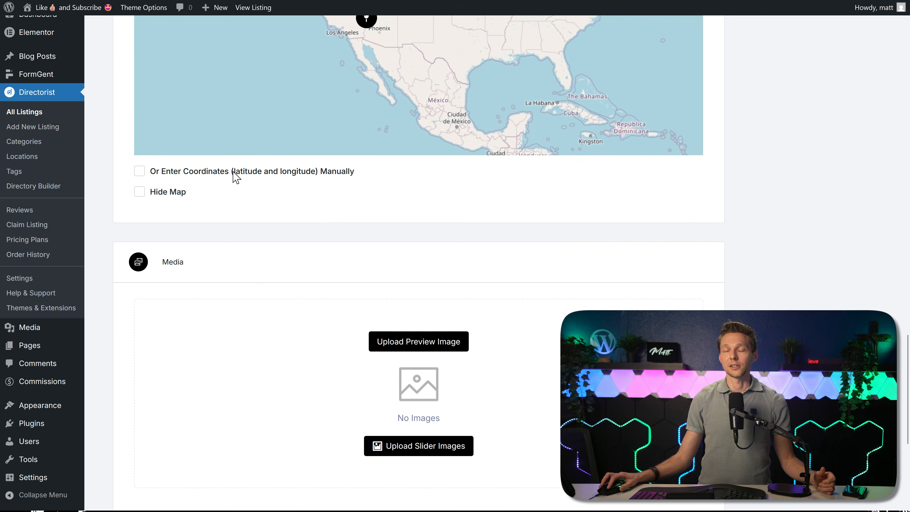
middle_click(590, 229)
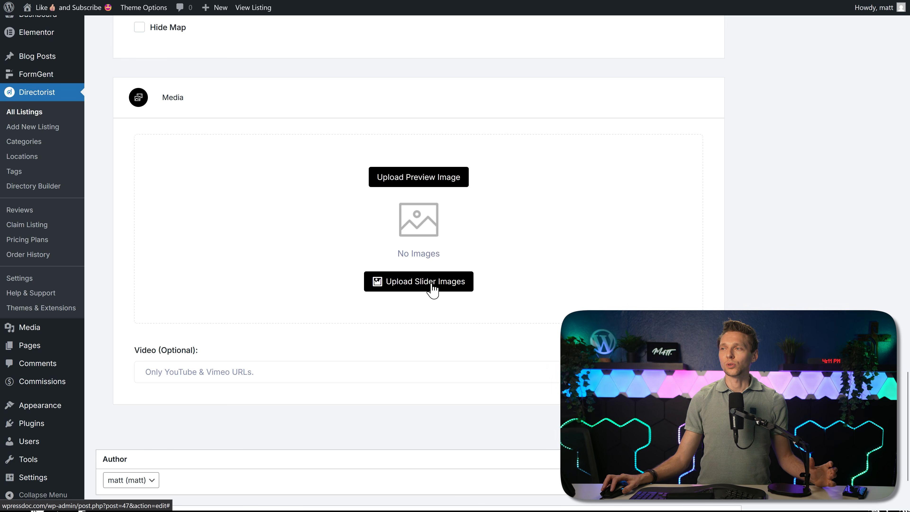
left_click(424, 183)
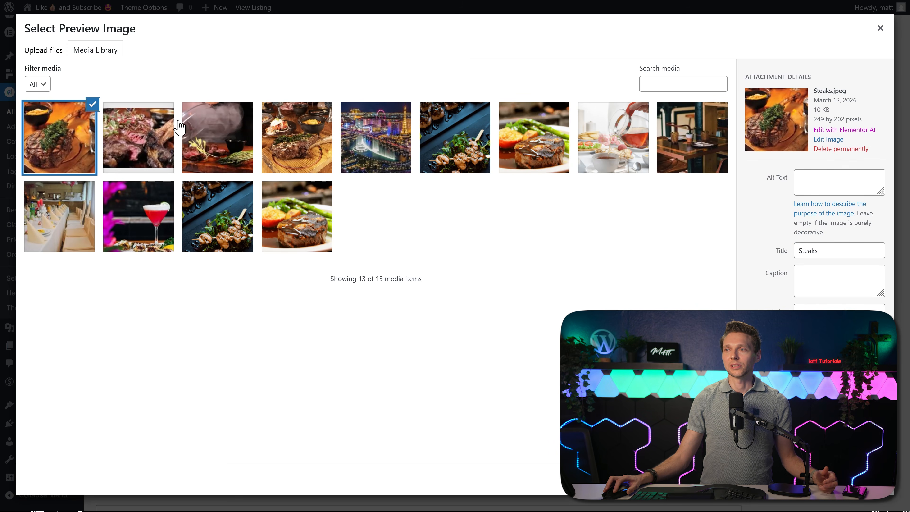
left_click(860, 479)
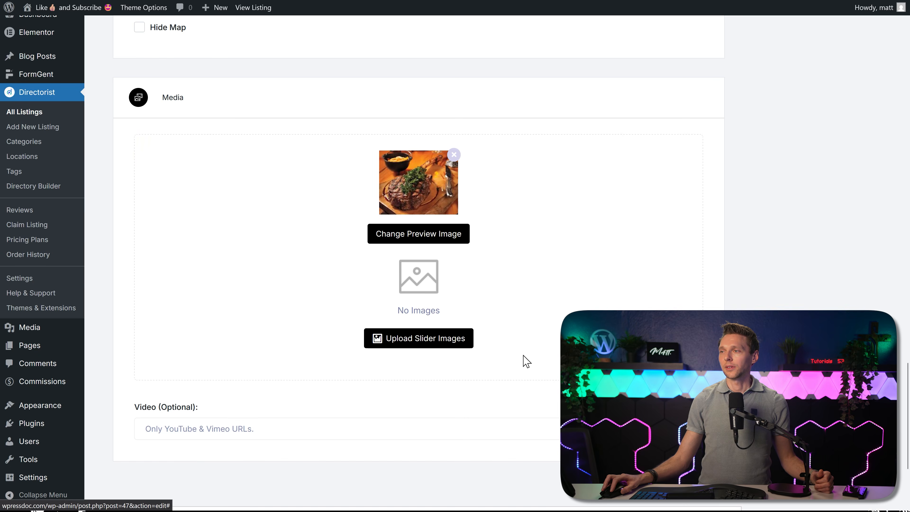
- Add four slider images to the listing: Steak-Las-Vegas.jpeg, the smoking steak photo, Primal-steak-las-vegas.jpg and the Las Vegas Strip night photo
left_click(437, 346)
left_click(163, 158)
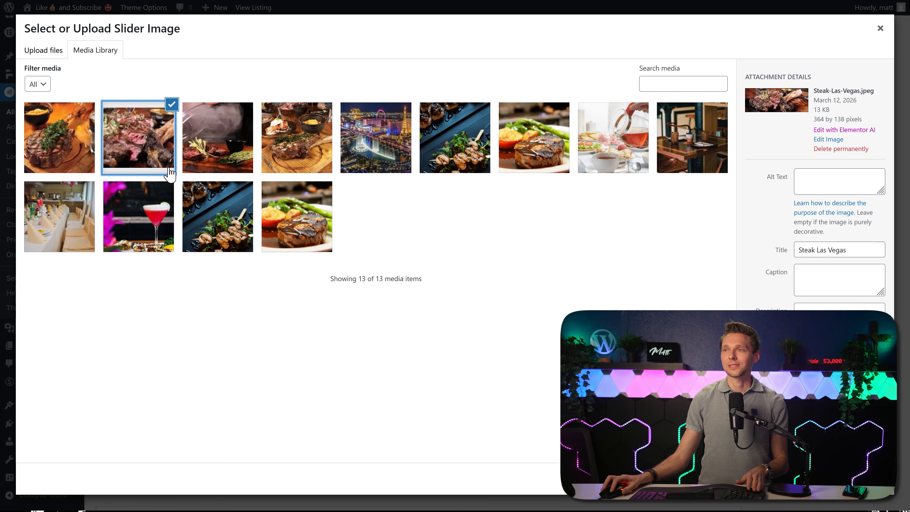
left_click(226, 160)
left_click(298, 162)
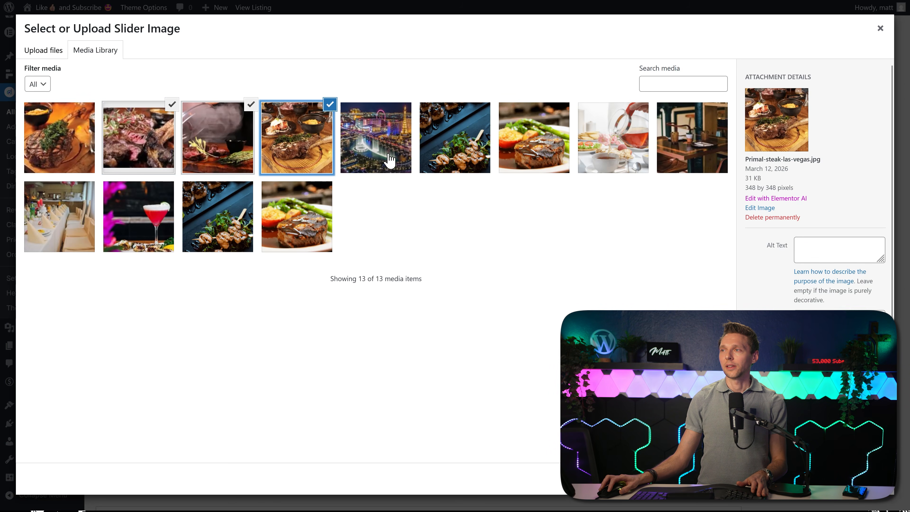
left_click(389, 161)
left_click(861, 478)
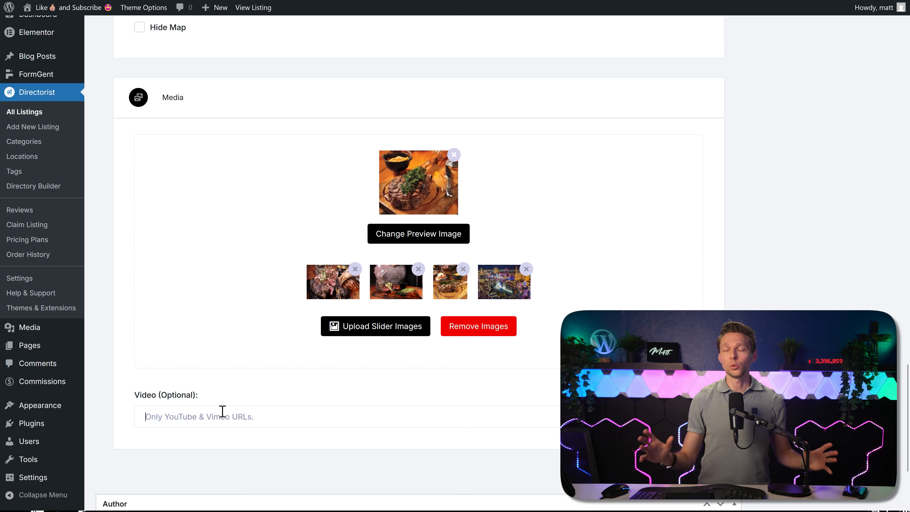
- Update the listing to save its added details and images
scroll(764, 232, "up", 8)
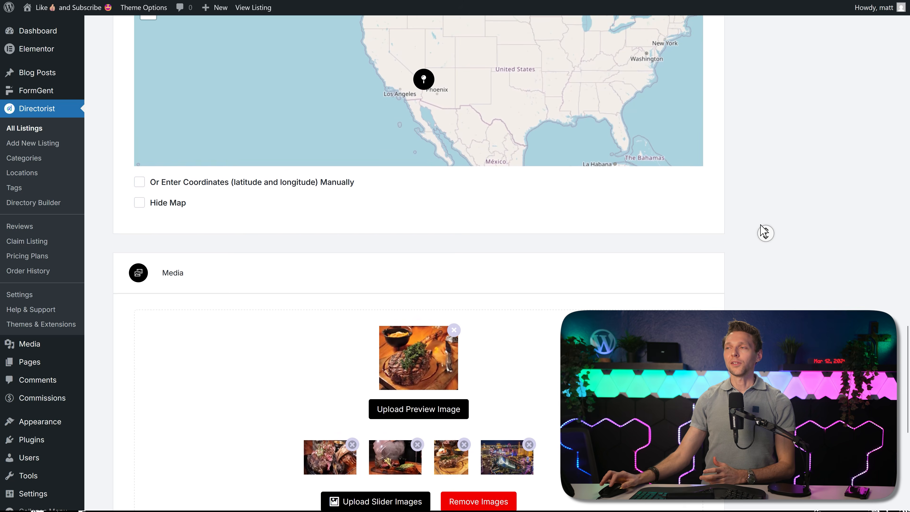
scroll(765, 232, "up", 7)
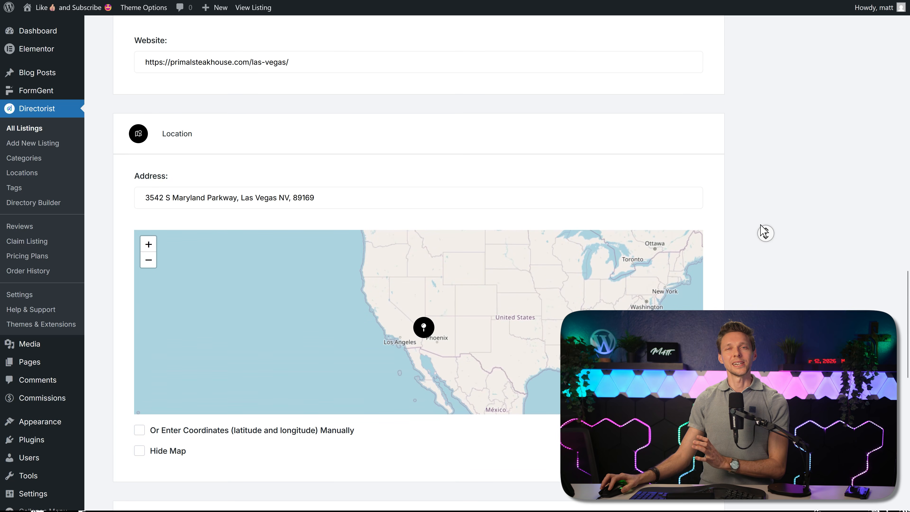
- Review the listing's filled-in sections and the Restaurant directory's general settings in the Directory Builder
scroll(765, 233, "up", 7)
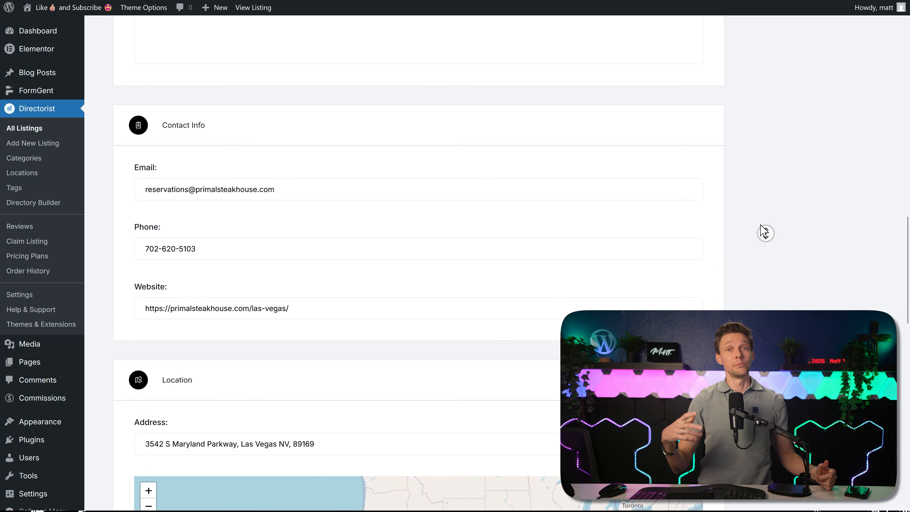
scroll(764, 233, "up", 7)
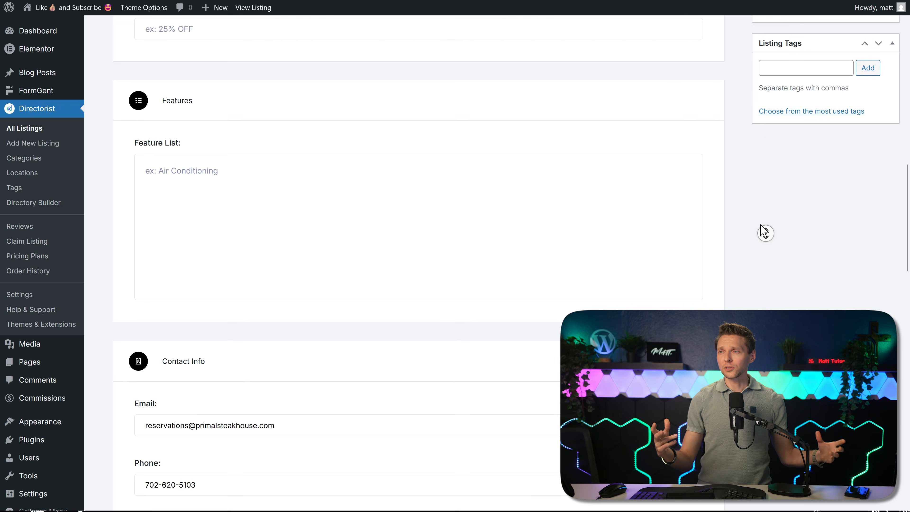
scroll(763, 232, "up", 5)
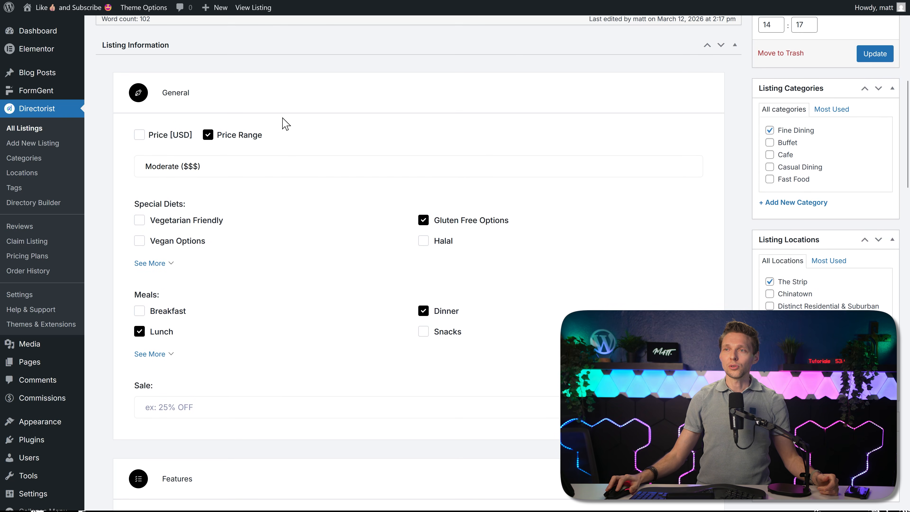
left_click(34, 203)
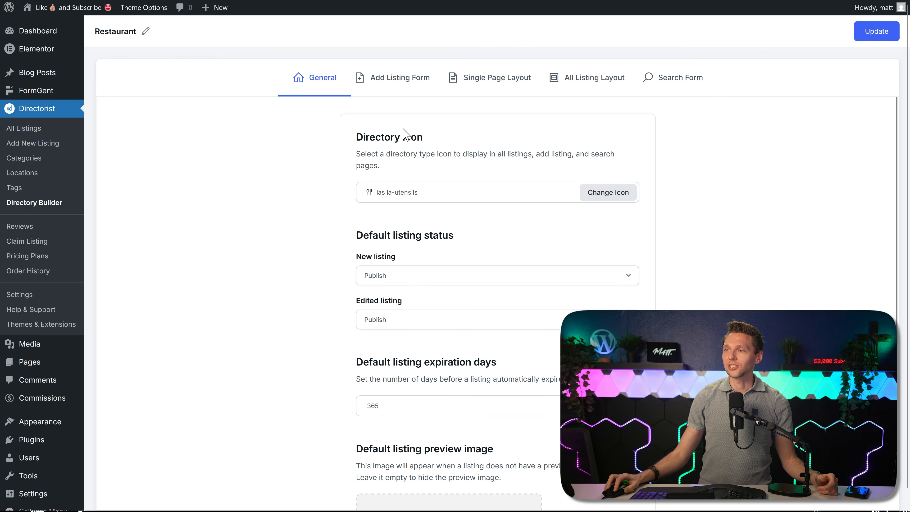
middle_click(709, 215)
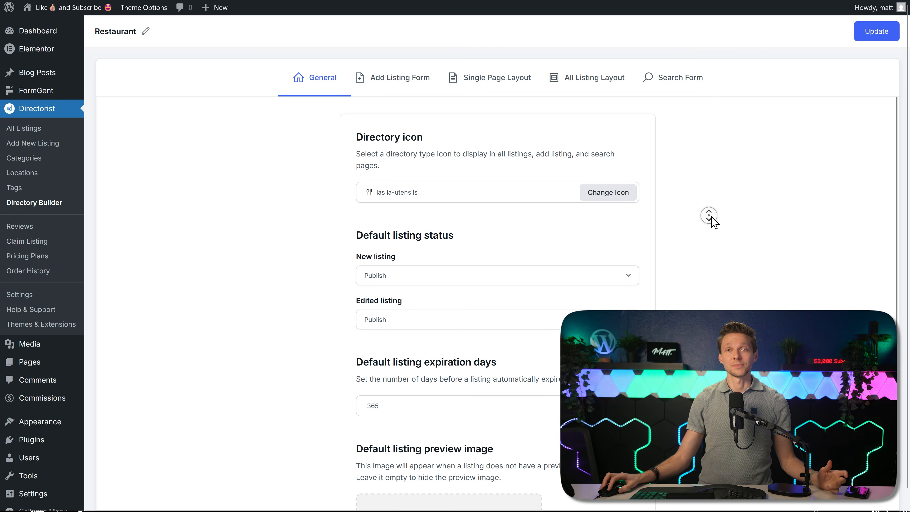
scroll(712, 222, "down", 5)
scroll(710, 176, "up", 3)
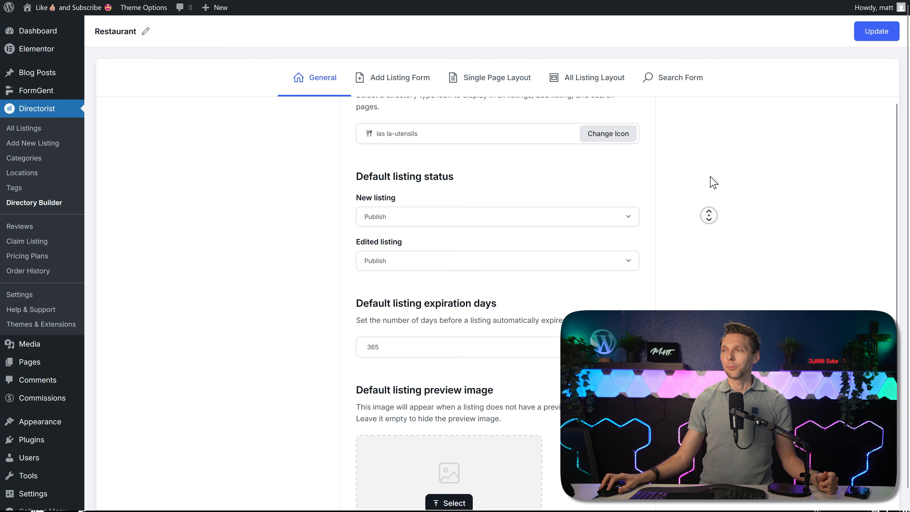
scroll(714, 182, "up", 1)
- Add the Social Info preset field at the top of the Contact Info section in the add listing form
left_click(389, 87)
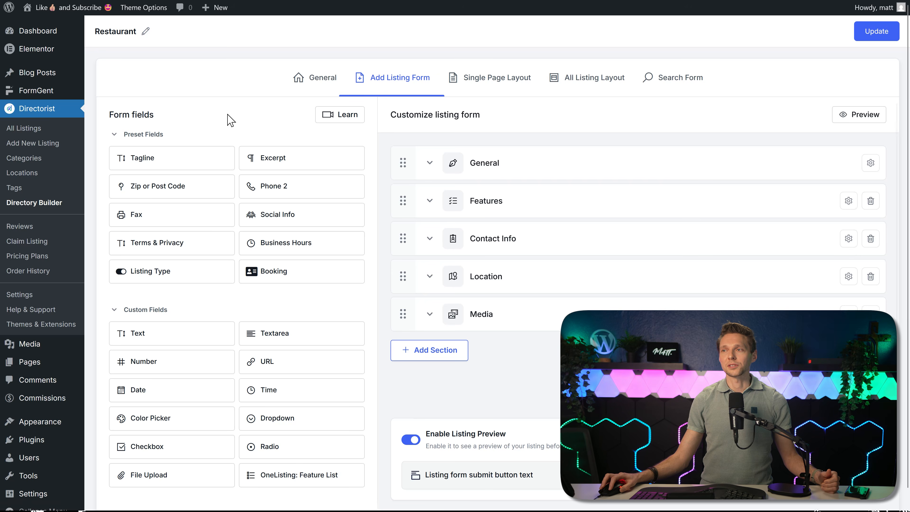
left_click_drag(277, 216, 490, 282)
left_click_drag(412, 284, 415, 321)
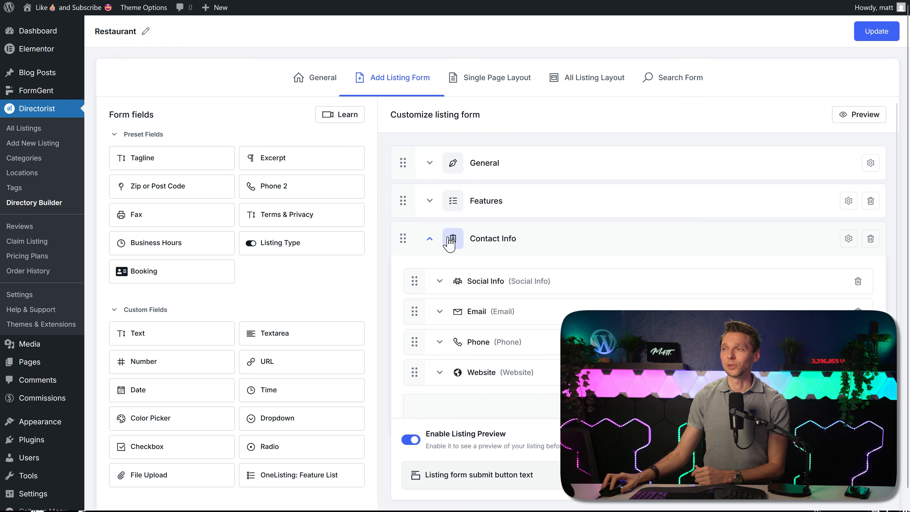
- Try enabling the custom single listing page in the single page layout, and switch it off again
left_click(488, 87)
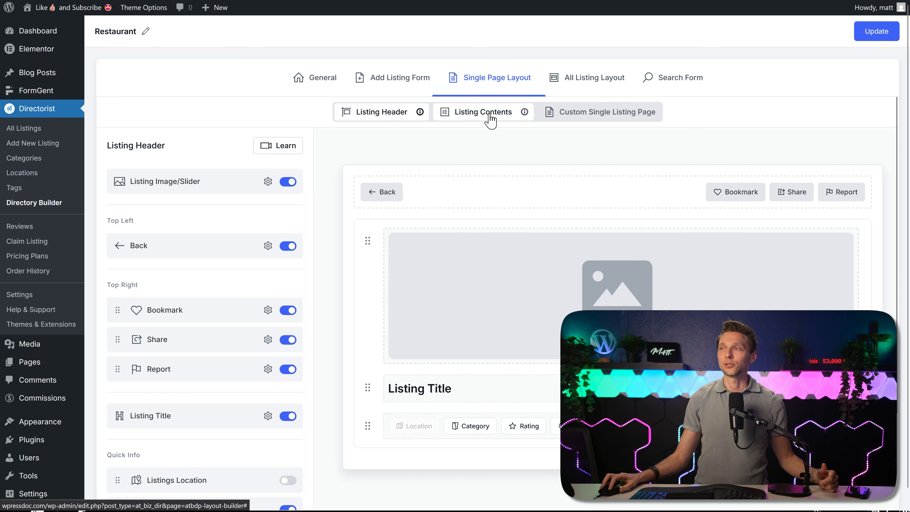
left_click(482, 122)
left_click(601, 116)
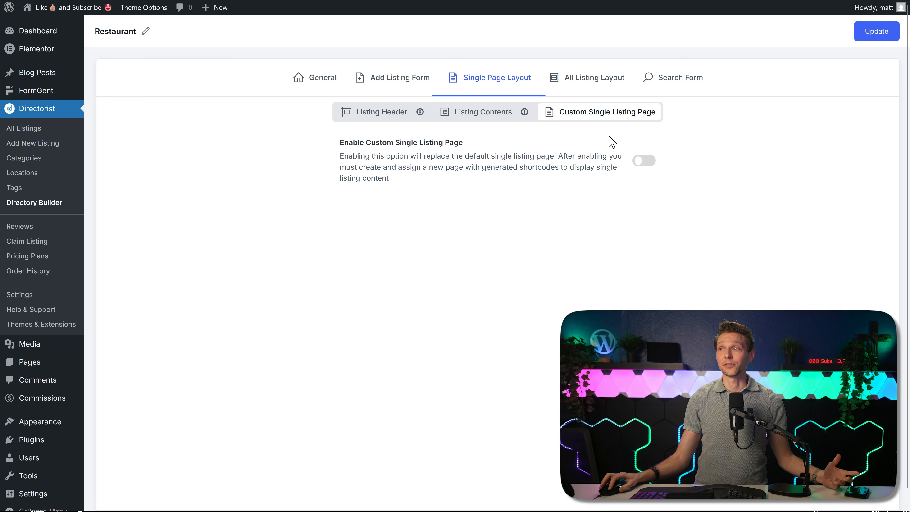
left_click(647, 162)
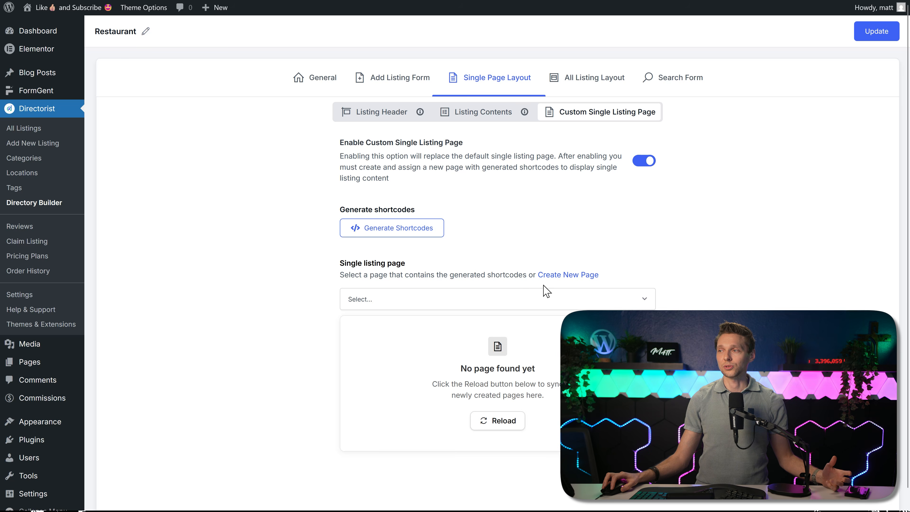
left_click(644, 161)
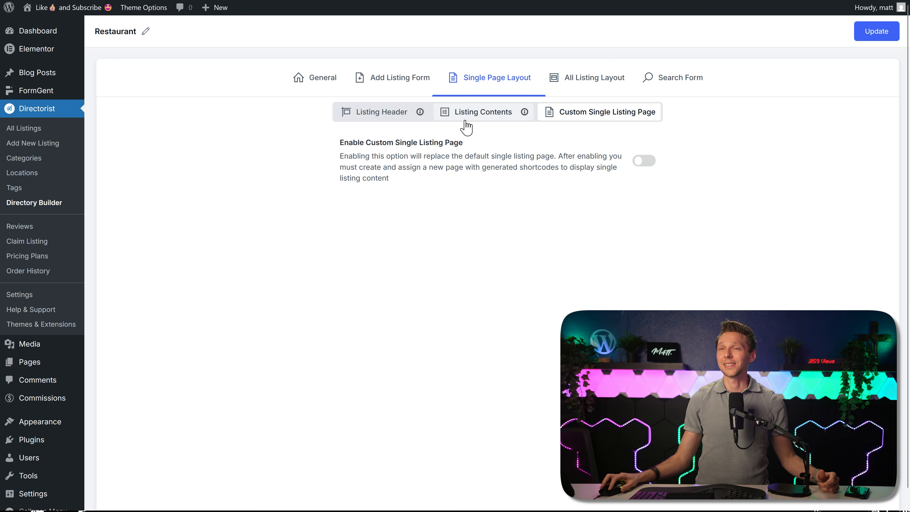
- Try switching on Listings Location in the quick info of the single page's listing header
left_click(444, 124)
left_click(386, 116)
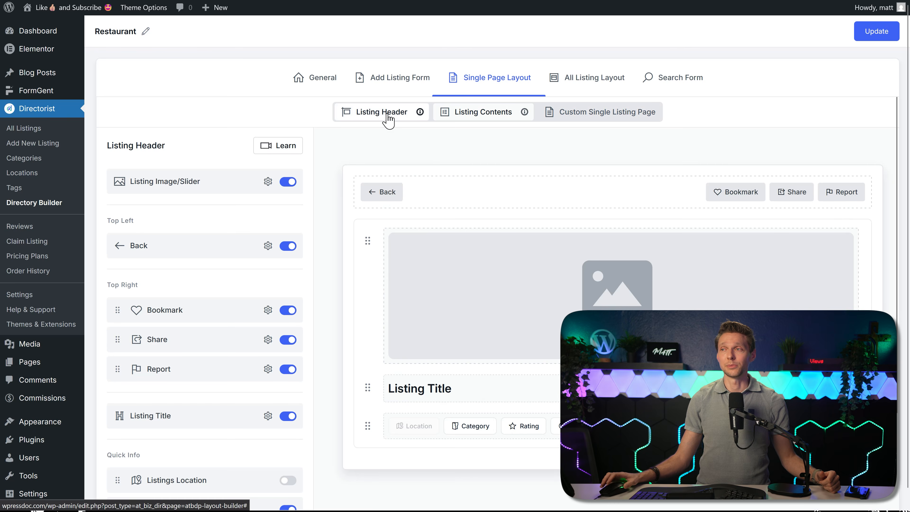
scroll(332, 206, "down", 1)
scroll(329, 202, "down", 3)
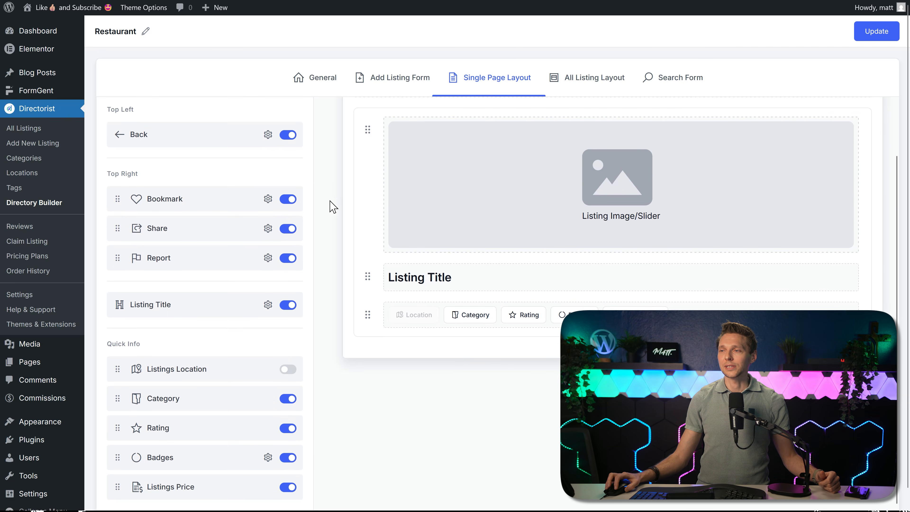
left_click(288, 371)
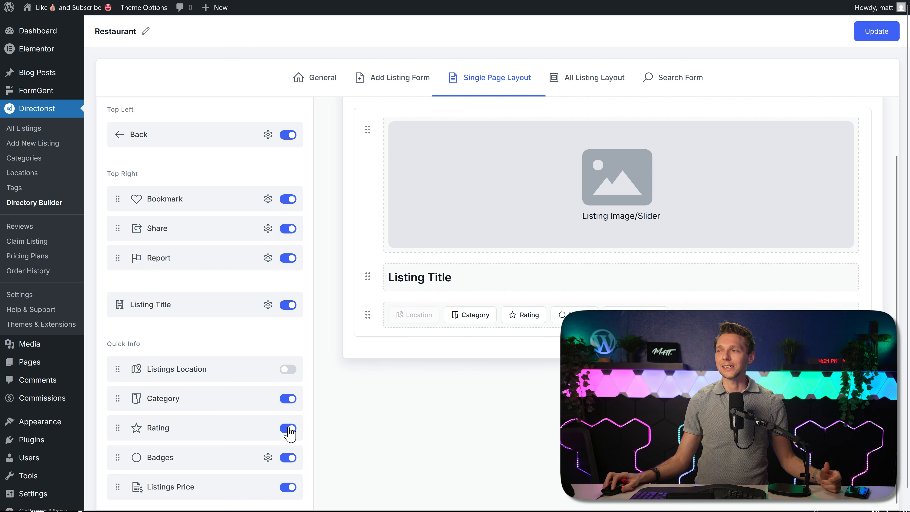
- Add the Website field above the map in the Location section of the single page's listing contents
scroll(416, 387, "up", 3)
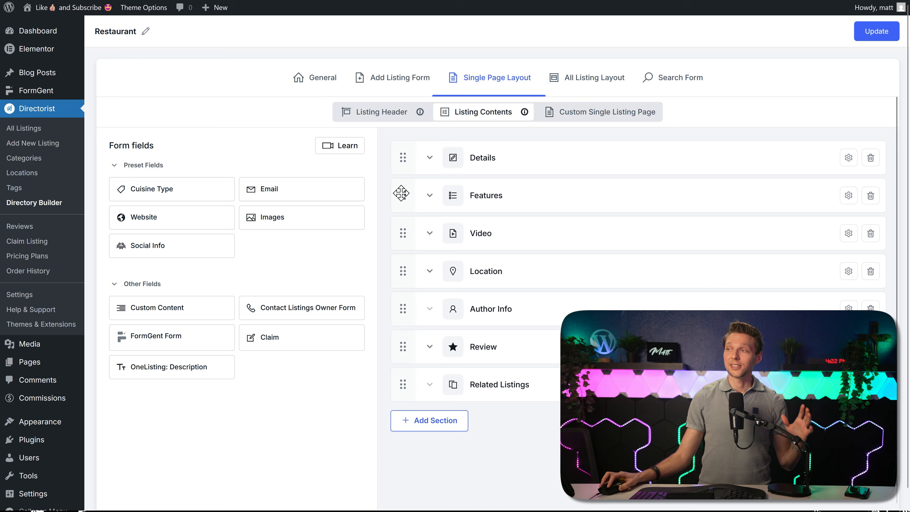
left_click(429, 271)
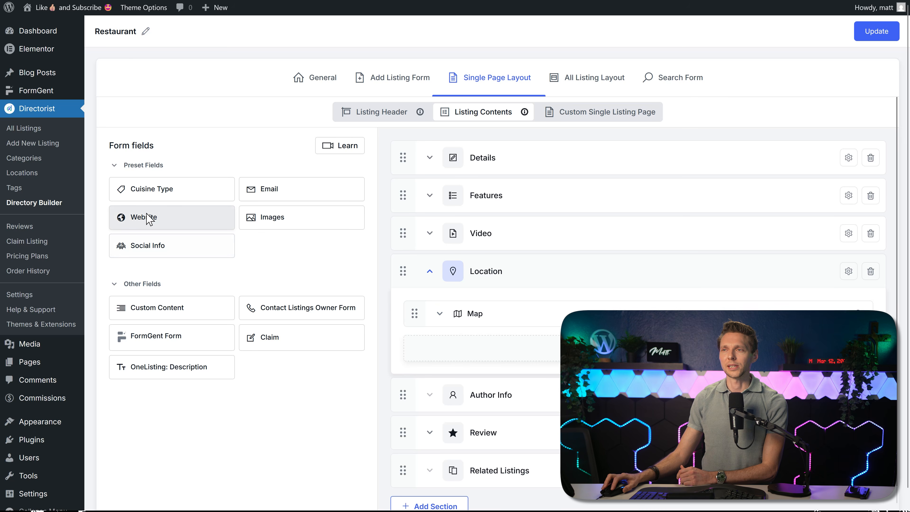
left_click_drag(136, 214, 494, 314)
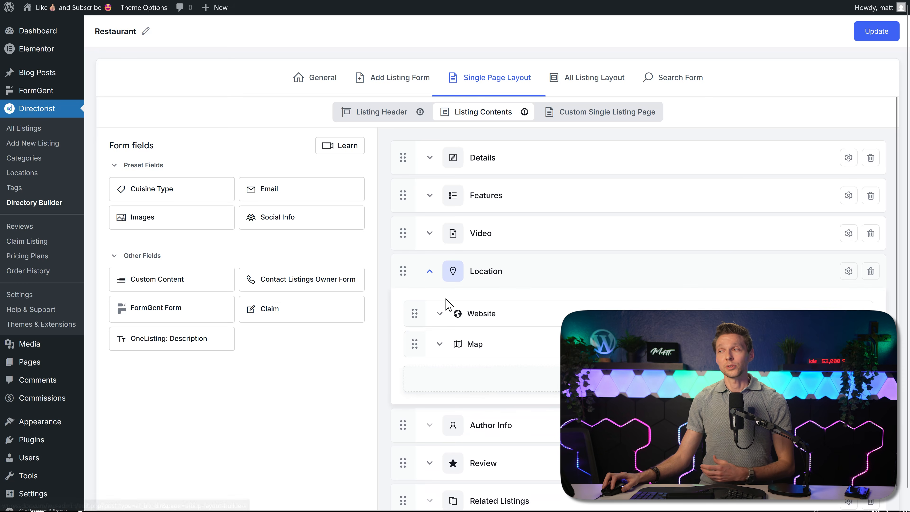
- Enable the custom single listing page and view the pages that can be assigned to it
left_click(611, 116)
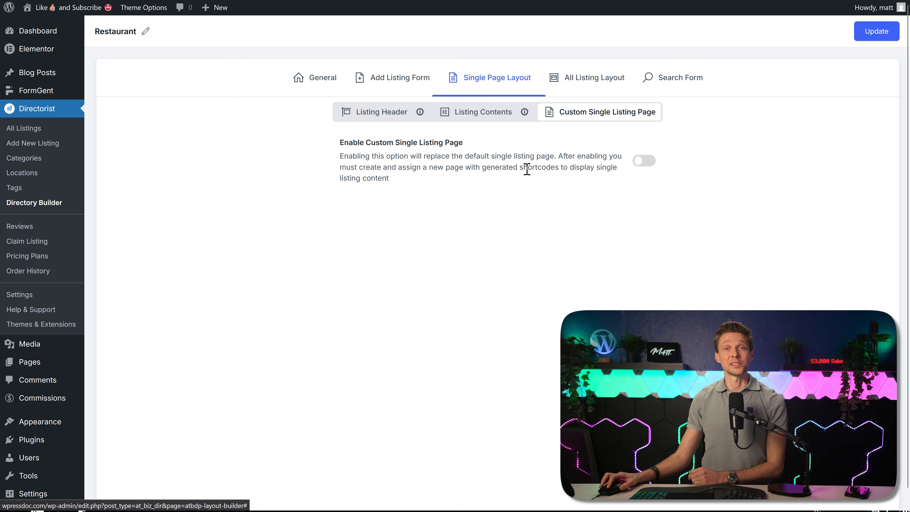
left_click(647, 159)
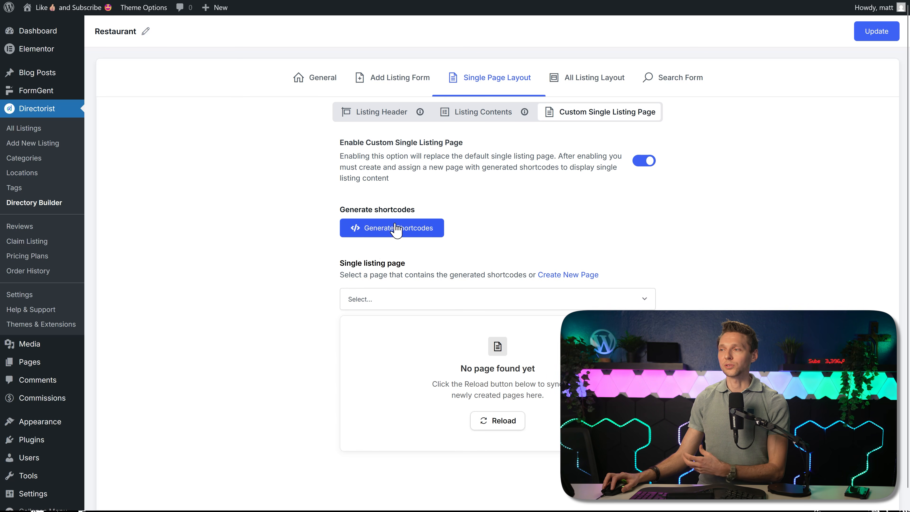
left_click(444, 304)
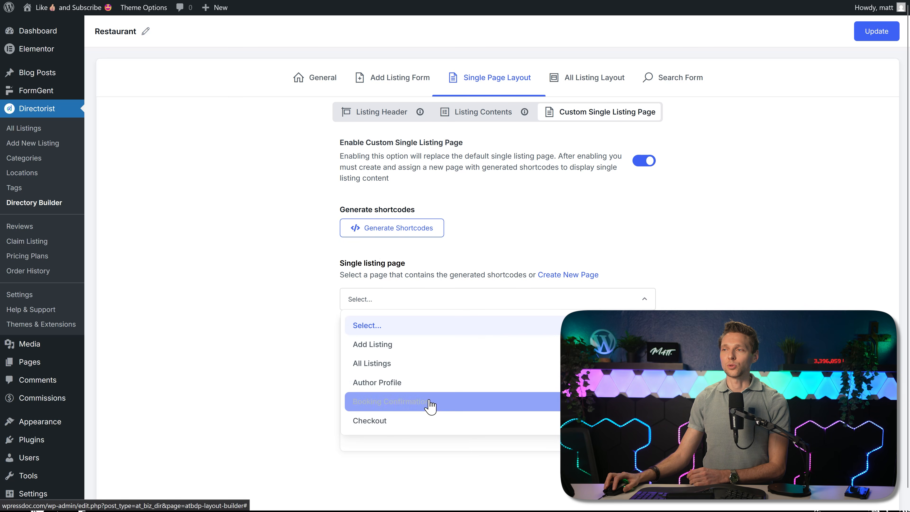
left_click(284, 323)
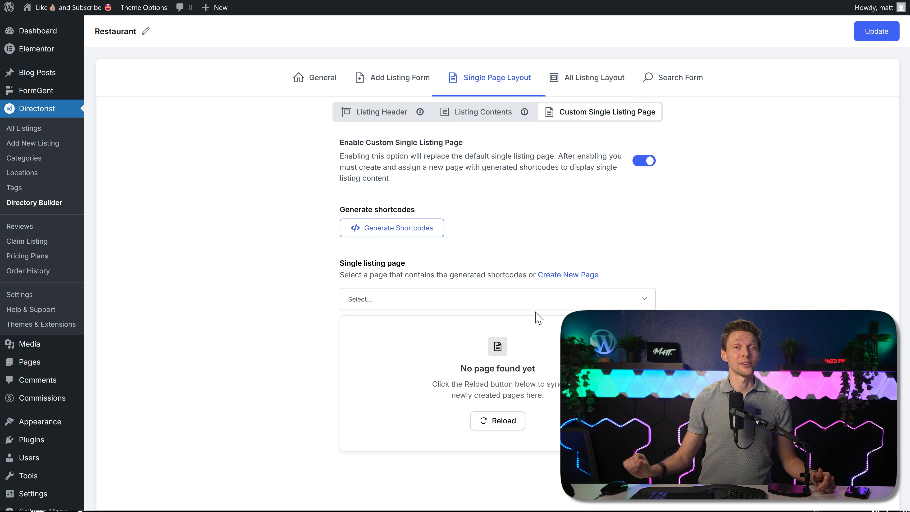
- Compare the grid and list views of the all listing layout, including the grid style without a preview image
left_click(582, 82)
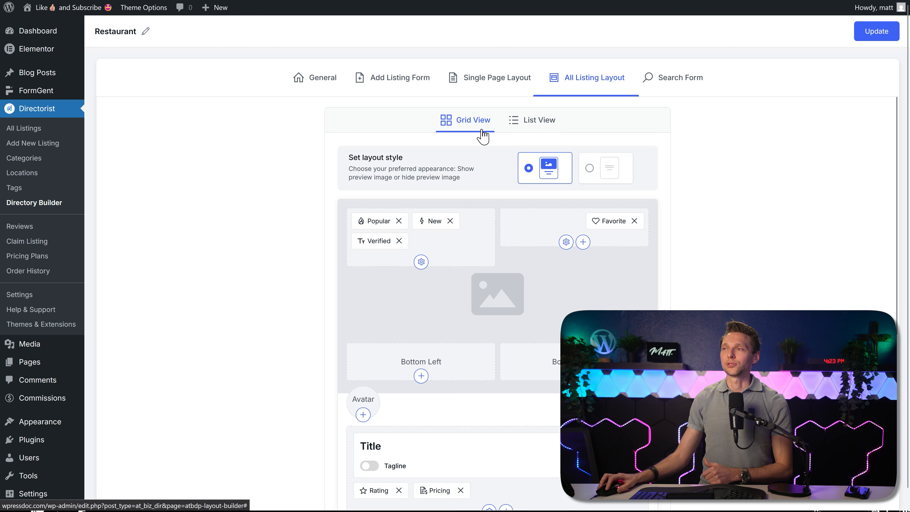
left_click(527, 129)
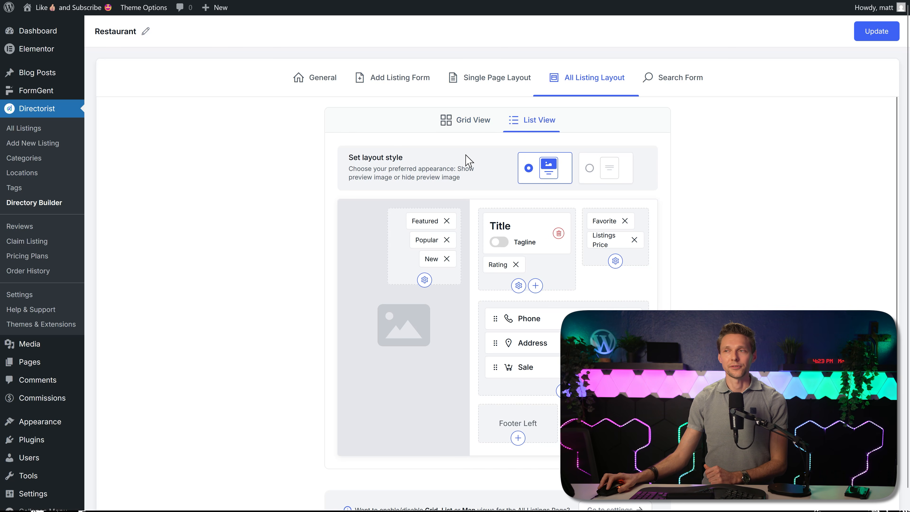
left_click(469, 127)
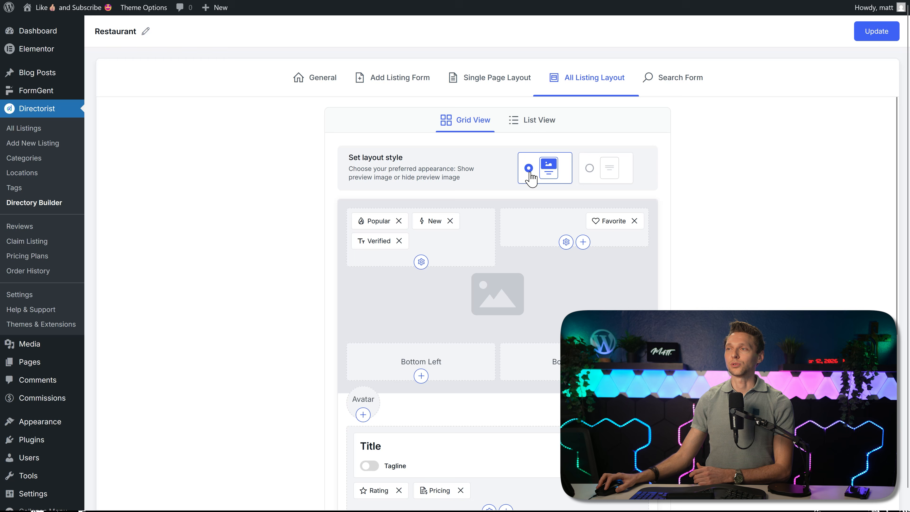
left_click(591, 168)
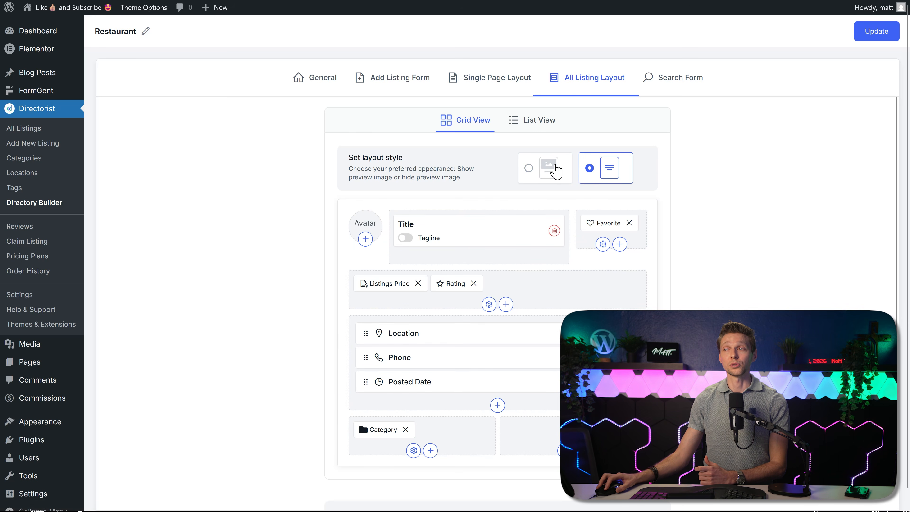
left_click(557, 171)
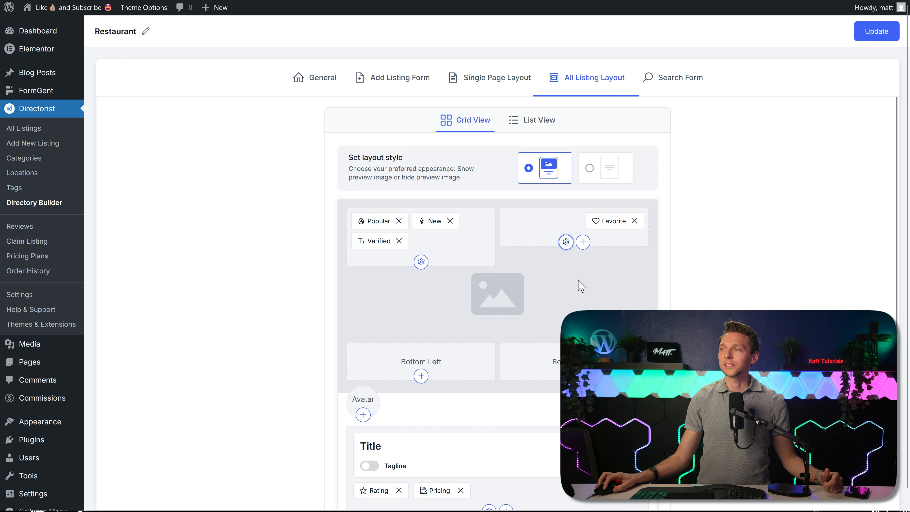
- Replace the Favorite element with Open/Close in the grid view card's top-right area
middle_click(695, 247)
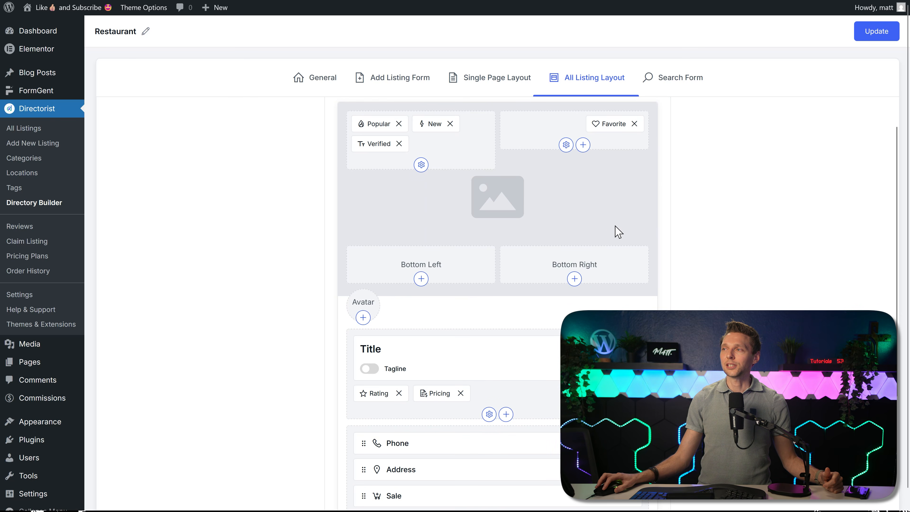
left_click(566, 145)
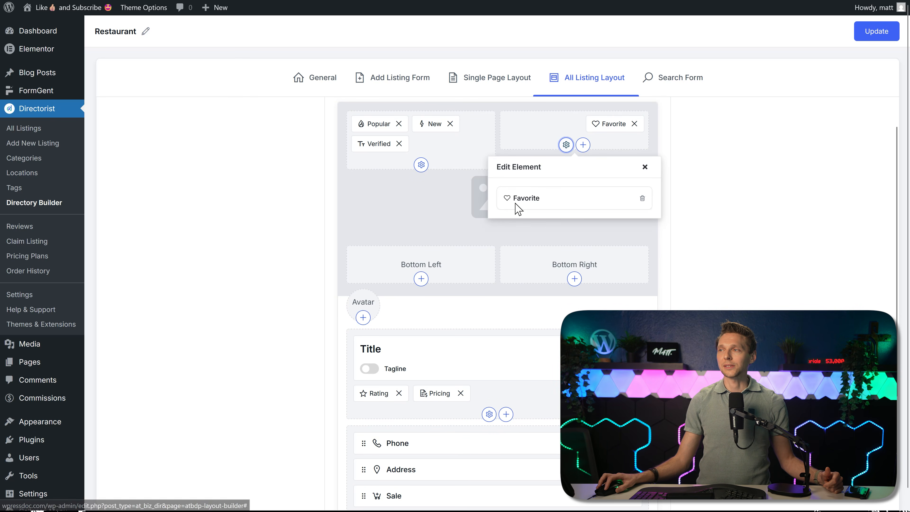
left_click(643, 198)
left_click(583, 145)
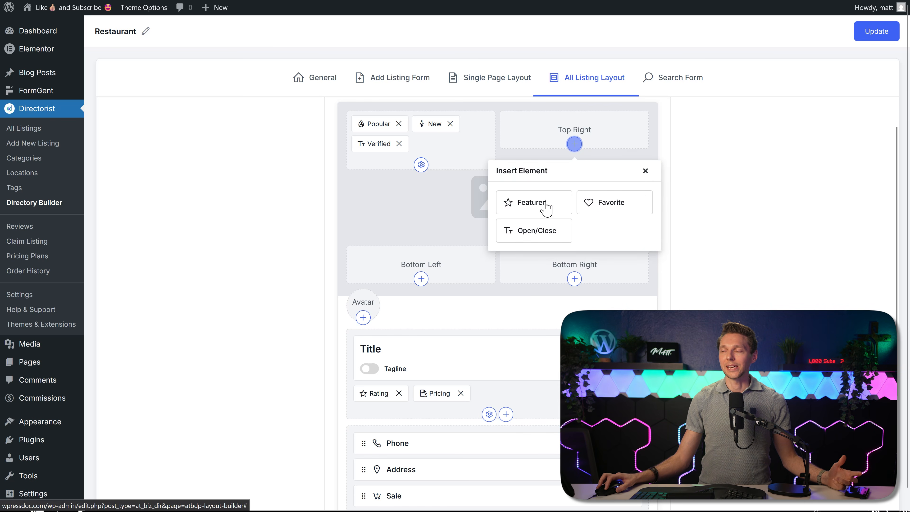
left_click(540, 230)
left_click(645, 172)
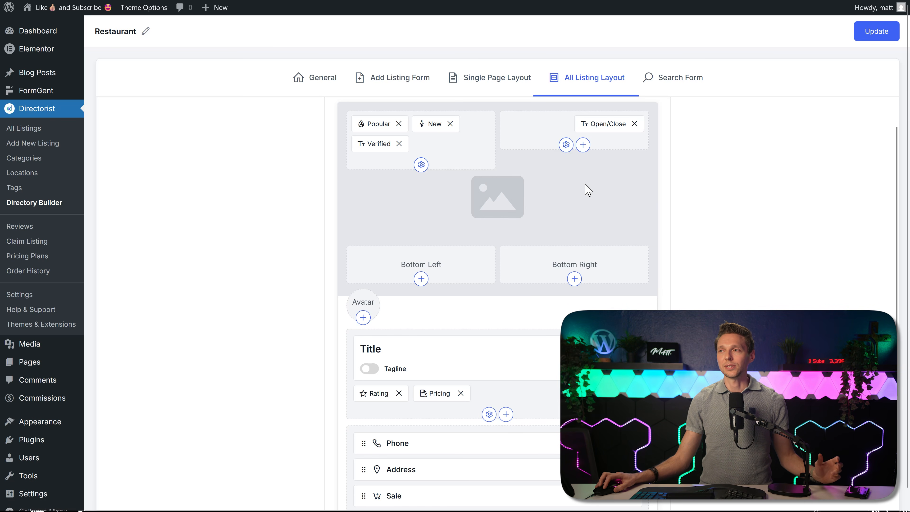
scroll(690, 205, "down", 3)
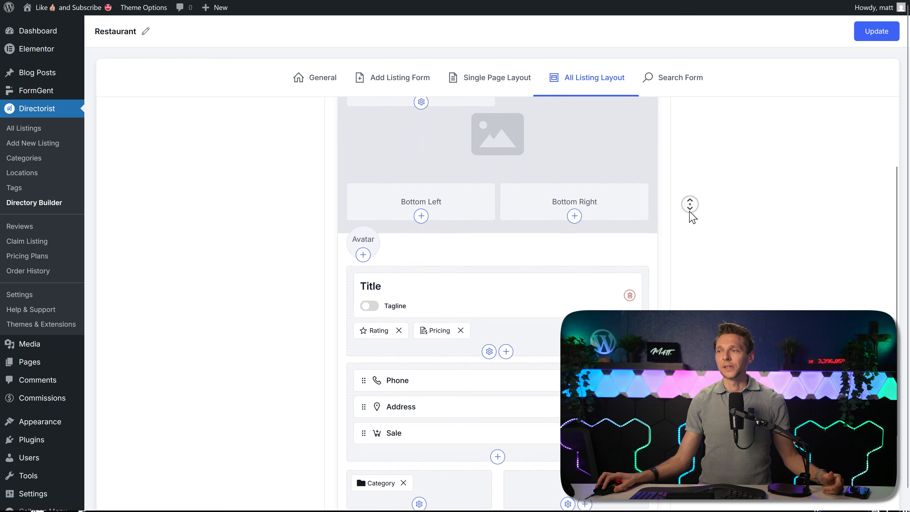
scroll(688, 216, "down", 2)
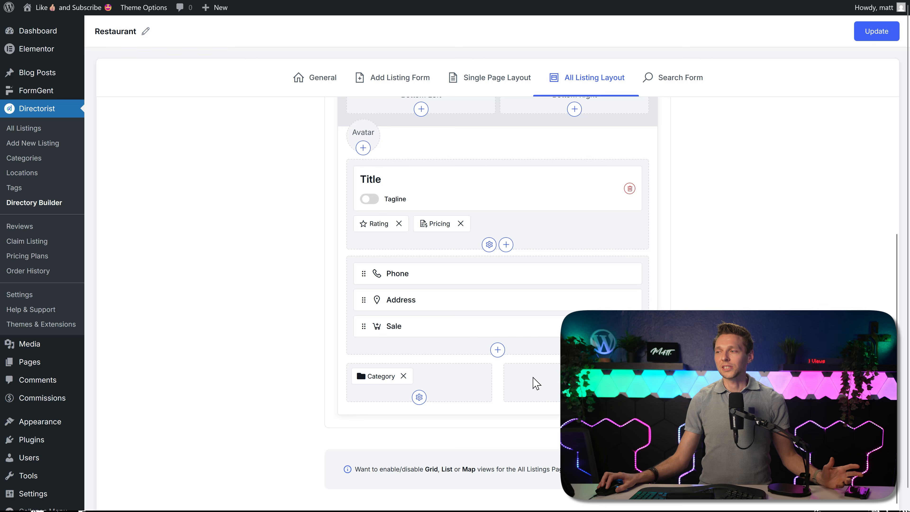
middle_click(658, 288)
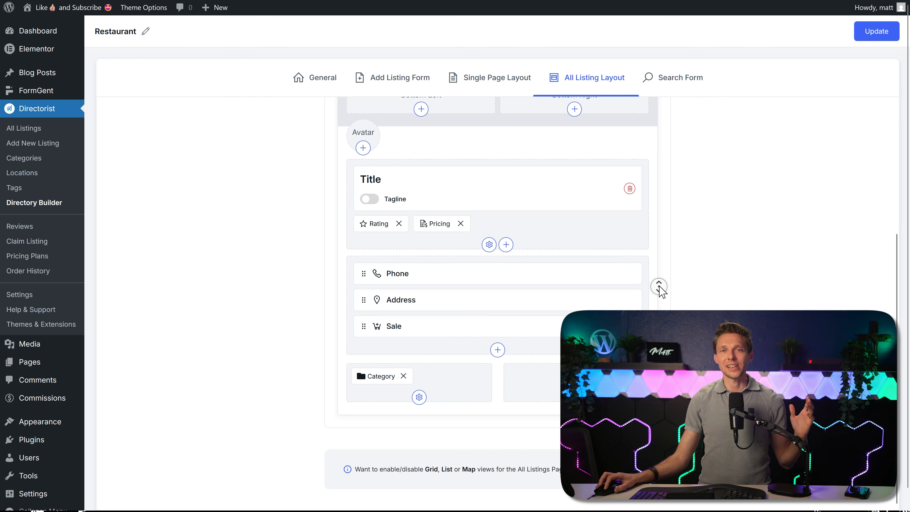
scroll(659, 286, "up", 5)
scroll(661, 279, "up", 2)
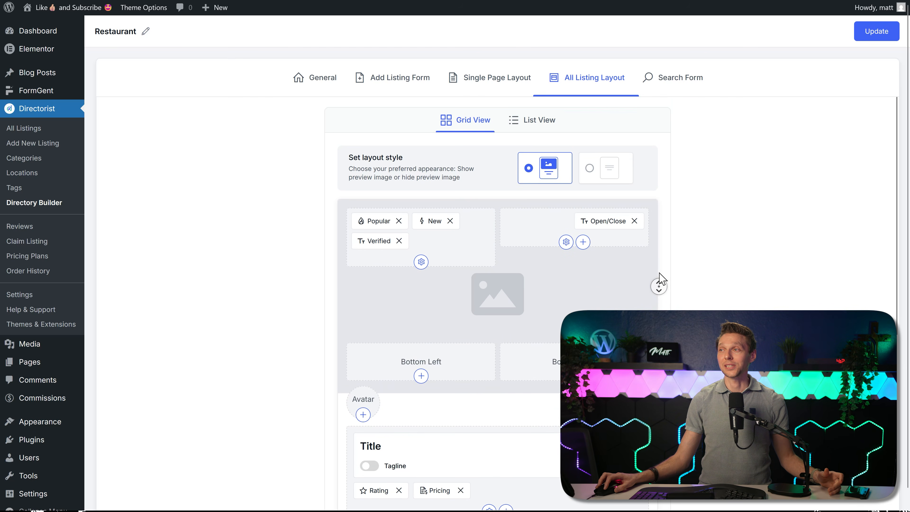
- Examine the element arrangement of the list view card in the all listing layout
left_click(540, 131)
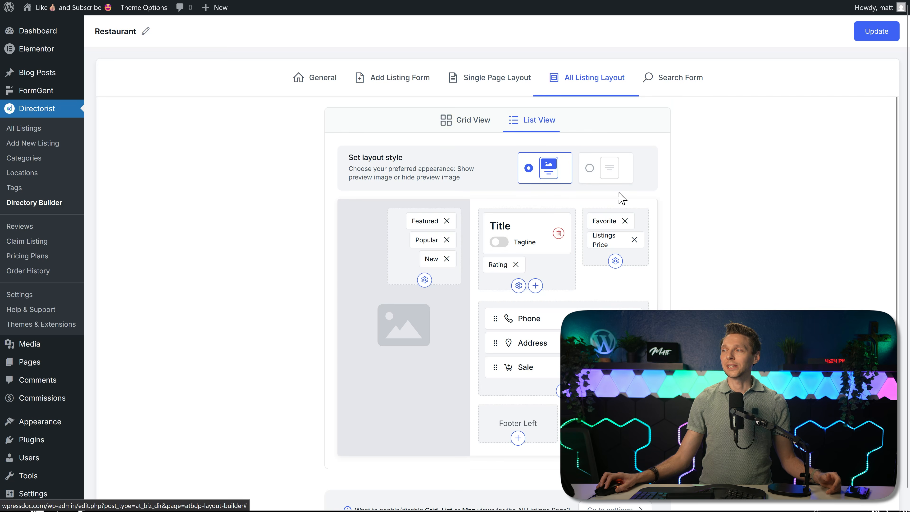
middle_click(661, 208)
scroll(663, 222, "down", 2)
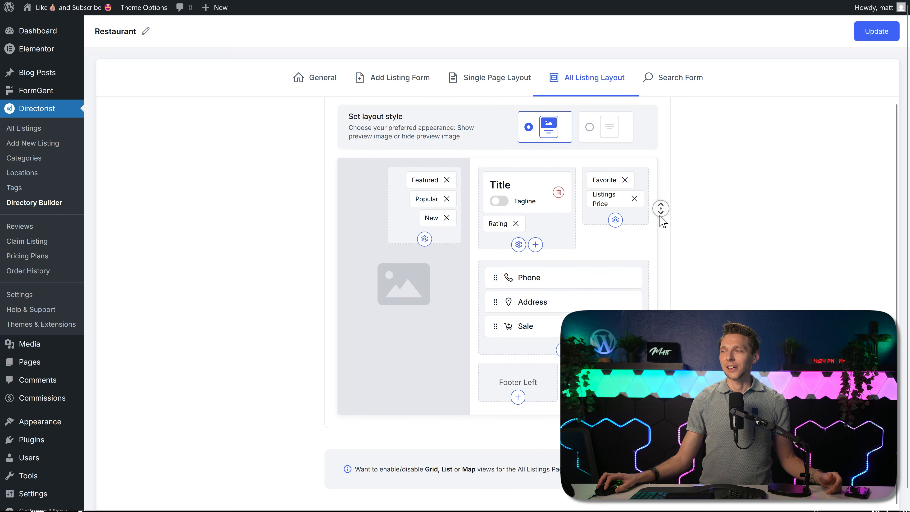
scroll(662, 205, "up", 2)
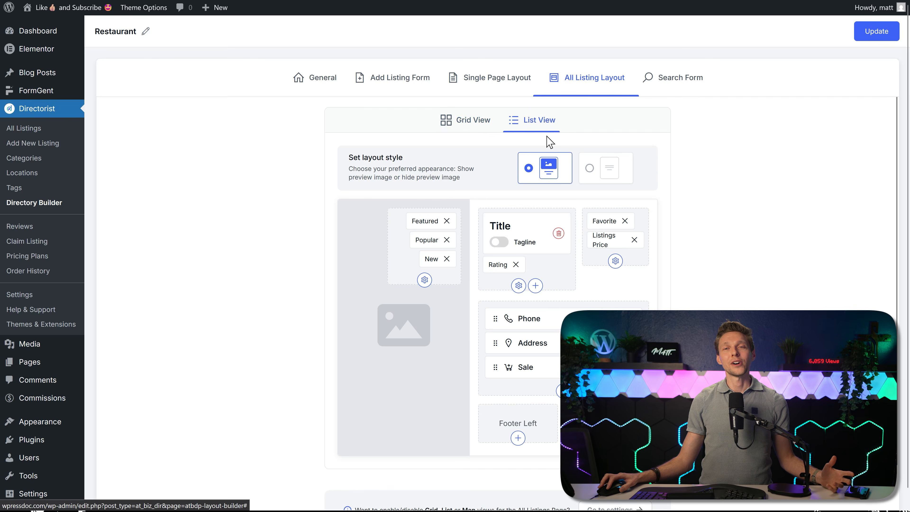
- Move the Pricing field to the first place in the search form's Search Filter section and update the directory
left_click(680, 88)
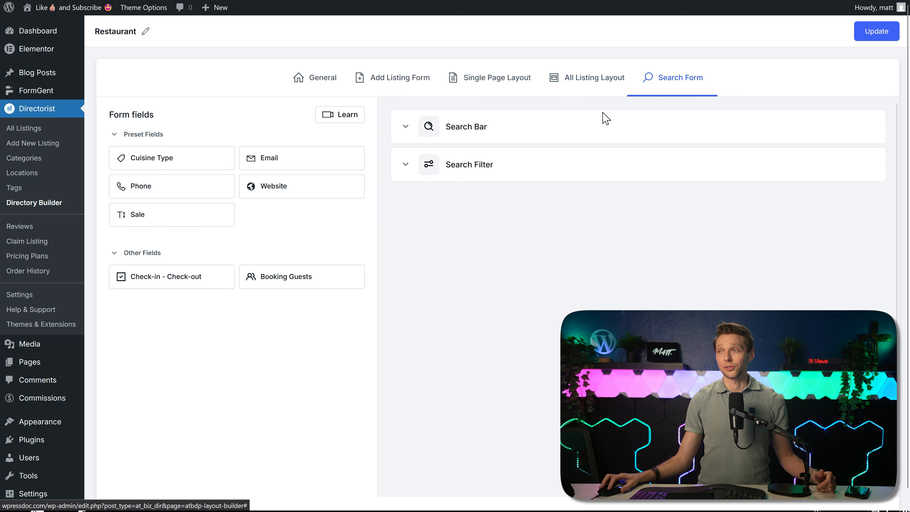
left_click(405, 127)
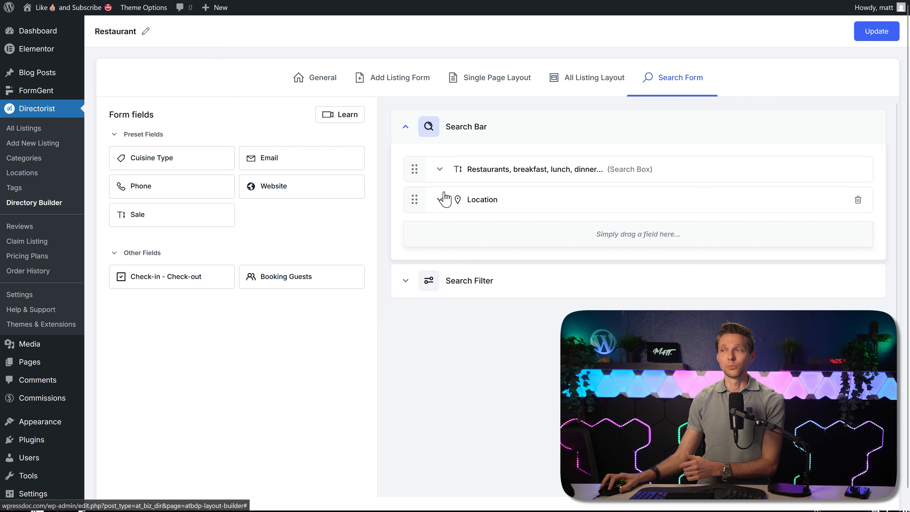
left_click(406, 281)
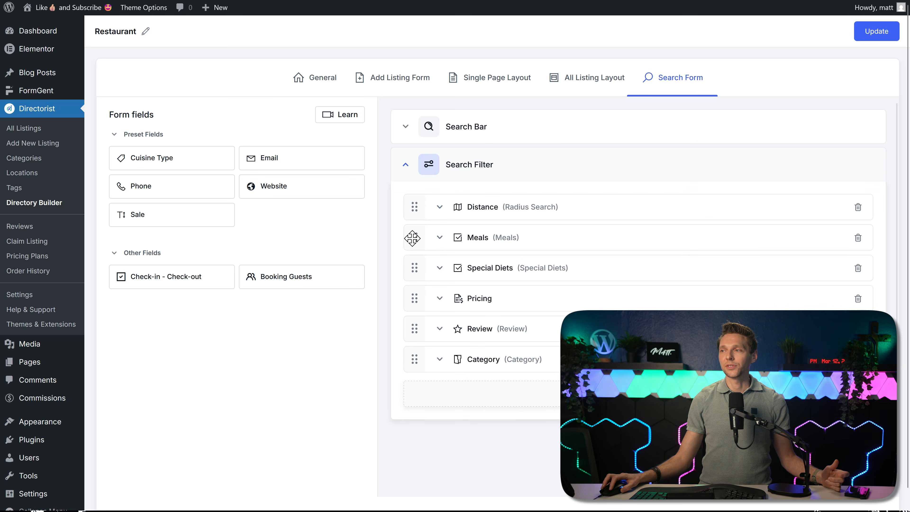
left_click_drag(412, 288, 417, 207)
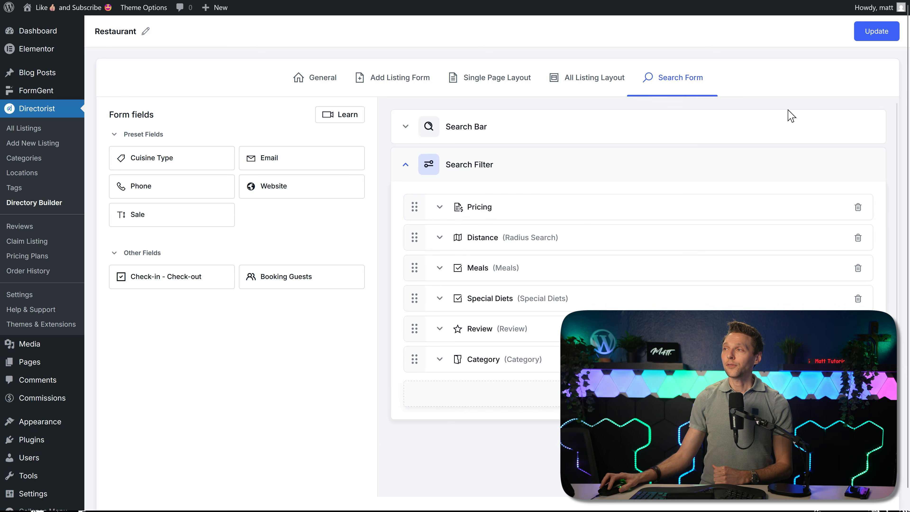
left_click(882, 32)
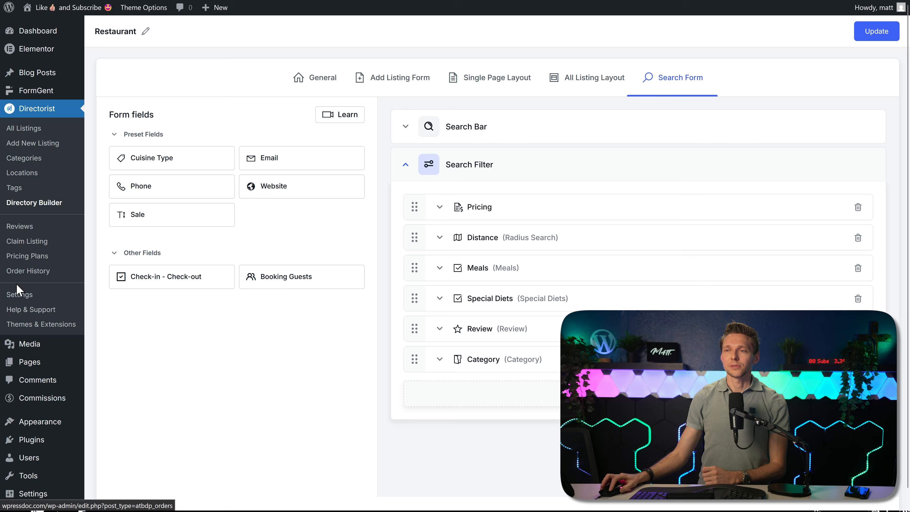
- Open the Directorist settings and enable registration and email verification in the general listing settings
left_click(23, 298)
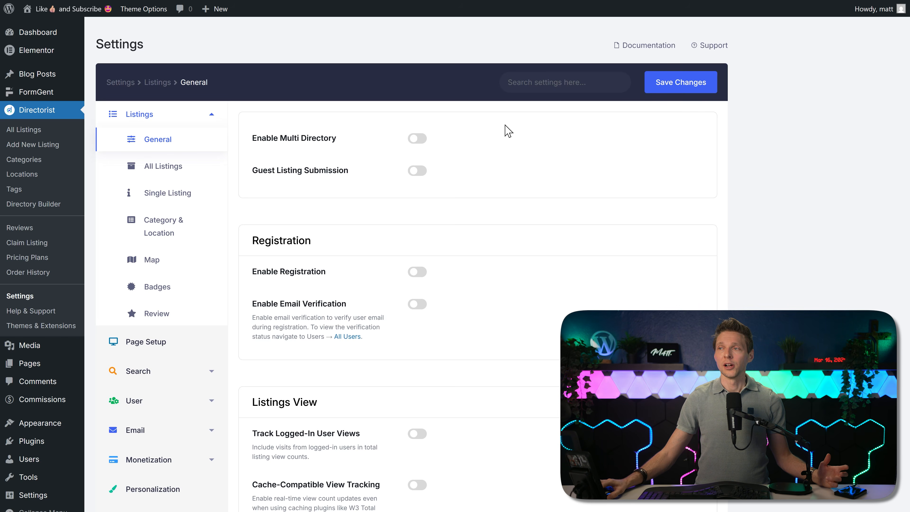
left_click(413, 140)
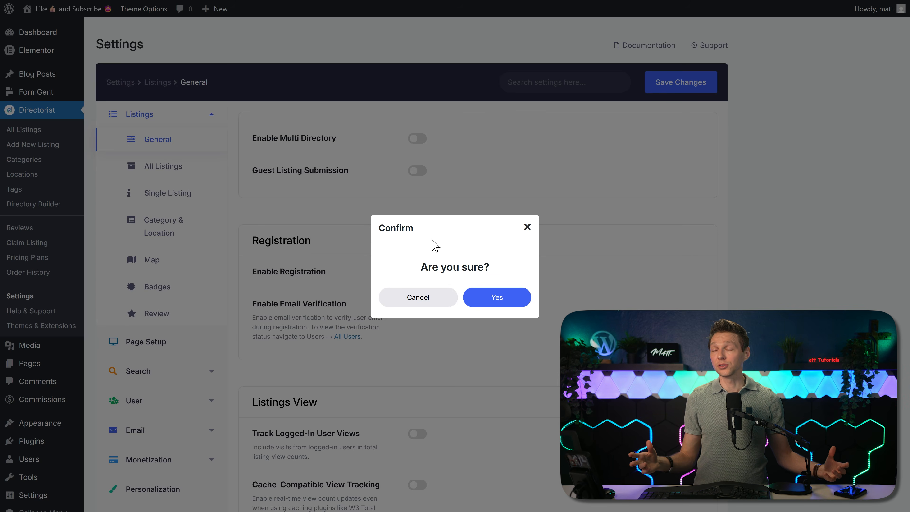
left_click(413, 299)
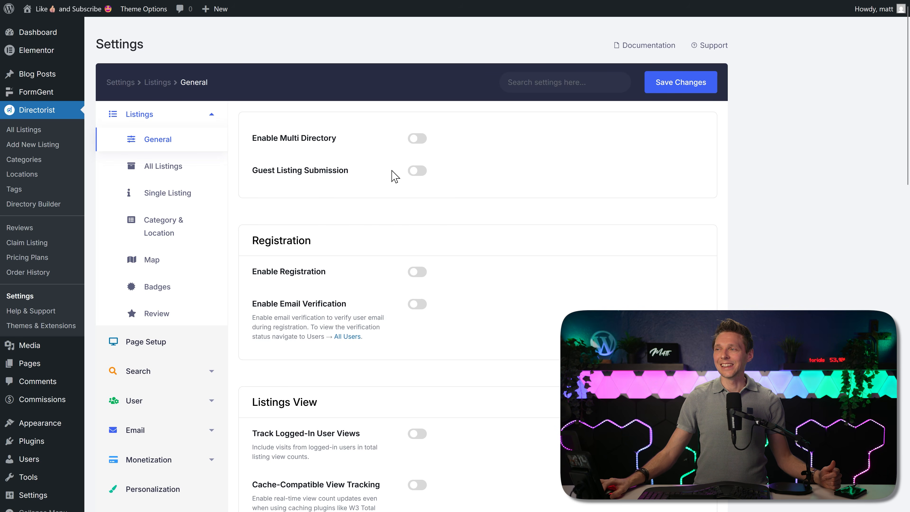
left_click(417, 170)
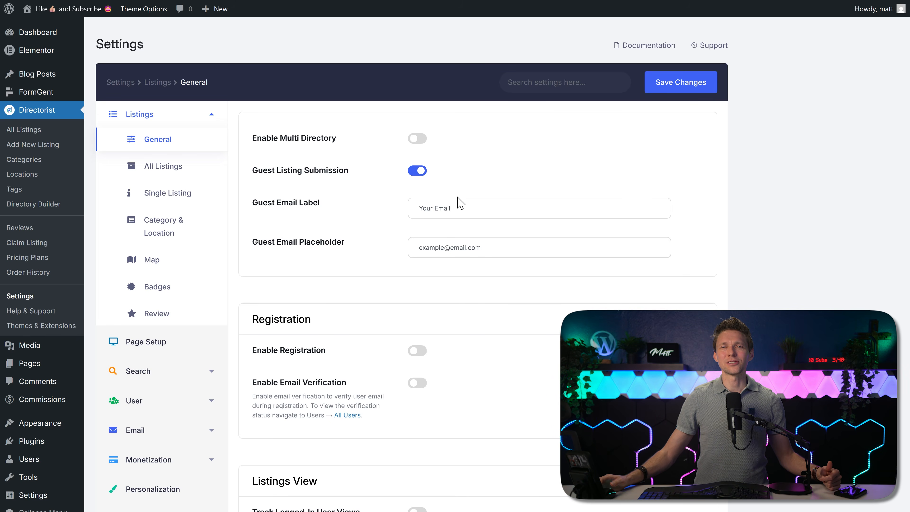
left_click(420, 351)
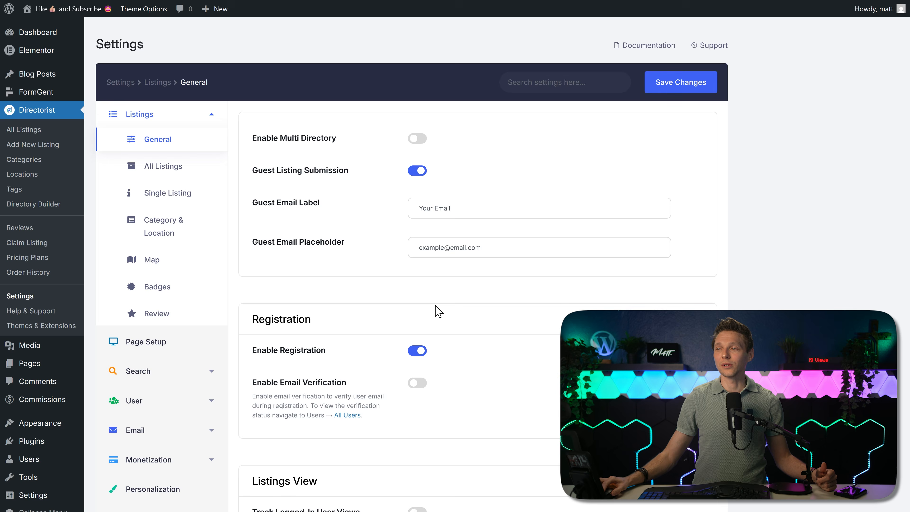
left_click(418, 383)
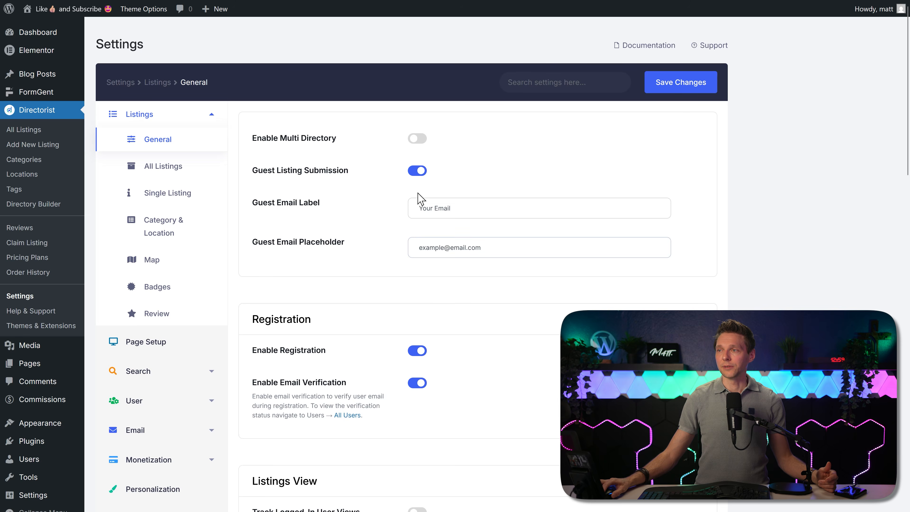
left_click(417, 171)
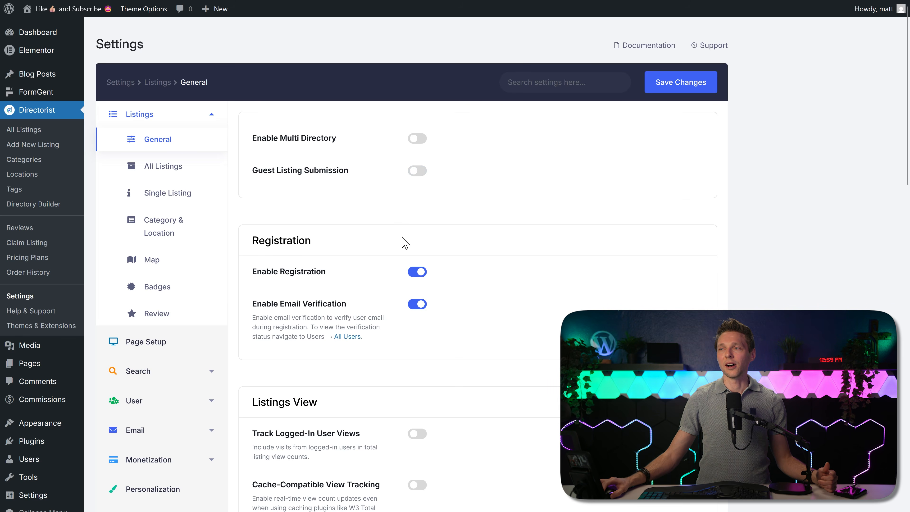
- Enable Track Logged-In User Views and Cache-Compatible View Tracking in the Listings View settings
scroll(458, 252, "down", 4)
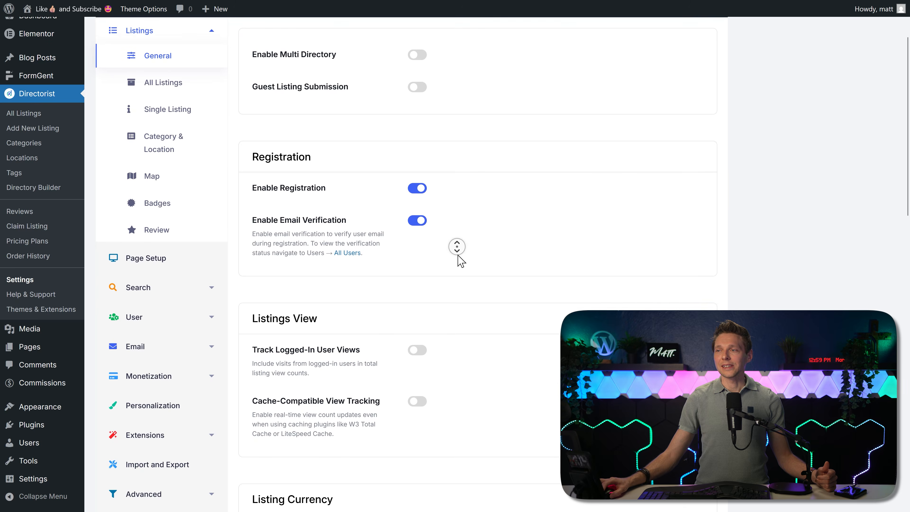
scroll(458, 255, "down", 1)
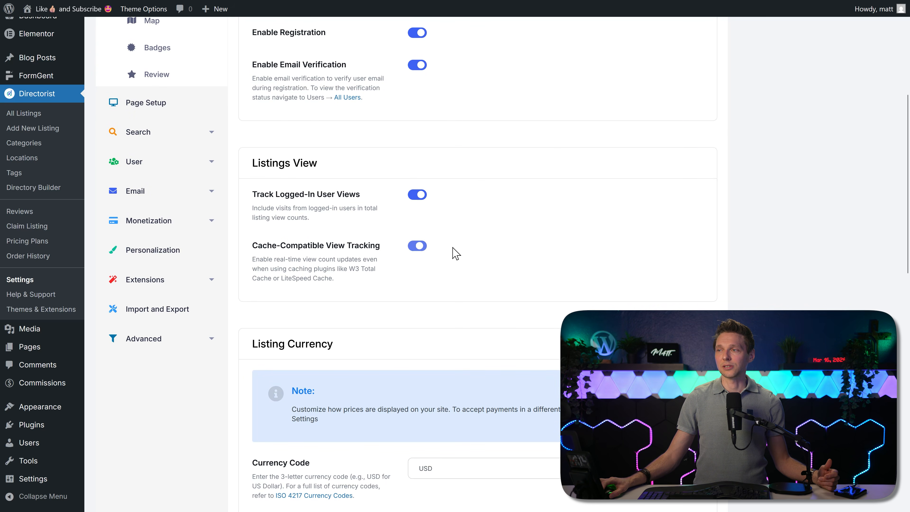
- Review the general settings for listing currency, listings renewal, expired listings management and taxonomy archive
middle_click(466, 235)
scroll(467, 237, "down", 2)
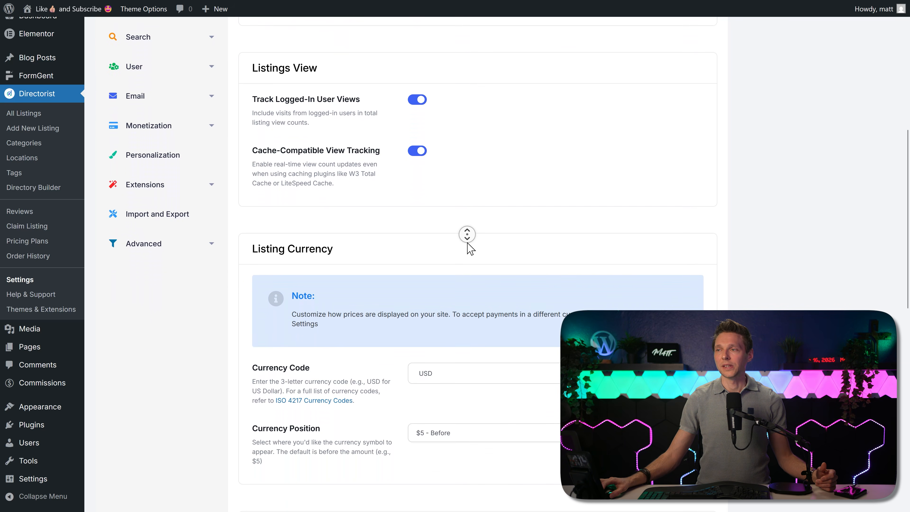
scroll(467, 248, "down", 1)
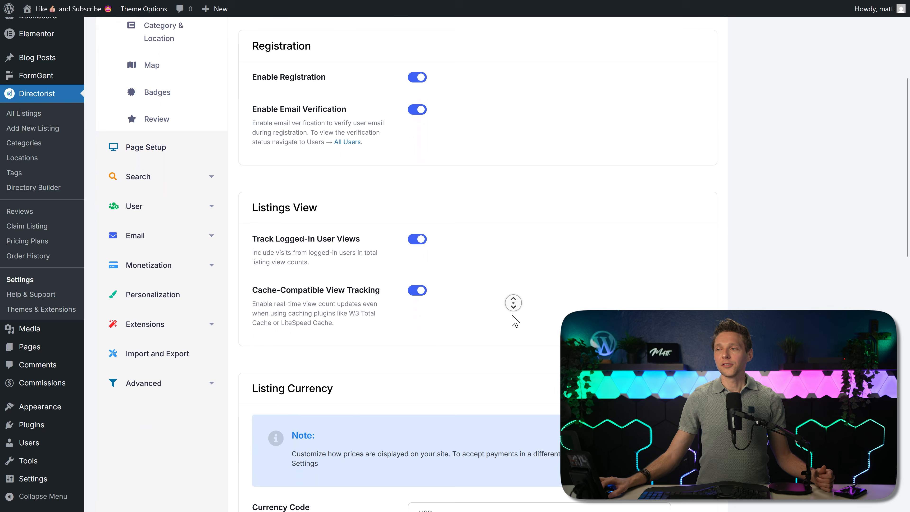
scroll(513, 321, "down", 5)
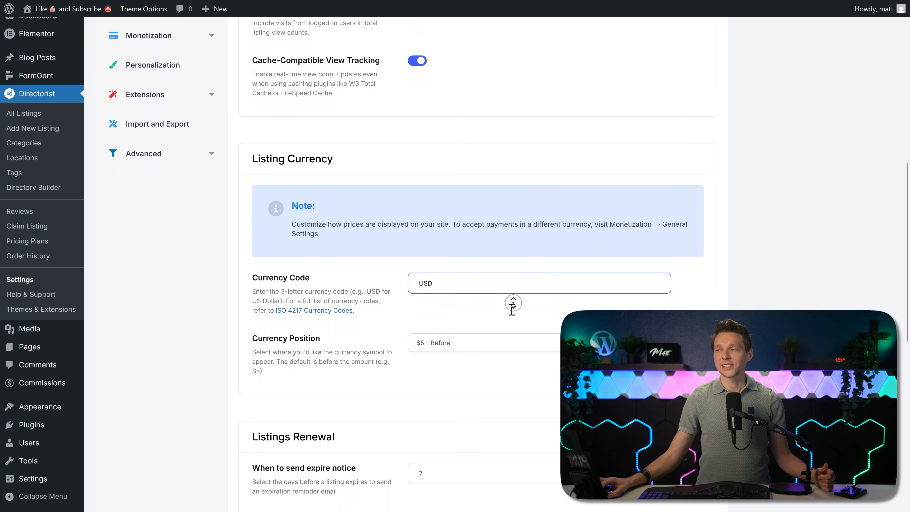
scroll(513, 303, "down", 1)
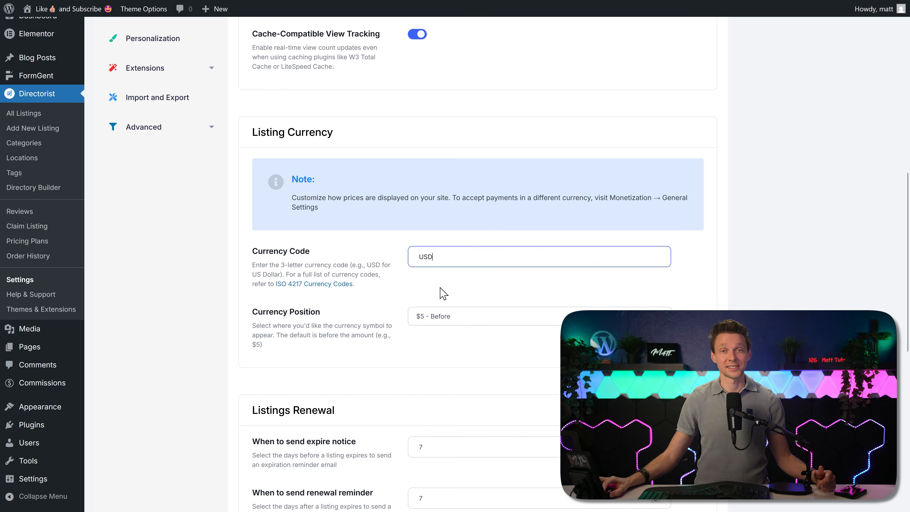
scroll(484, 251, "down", 5)
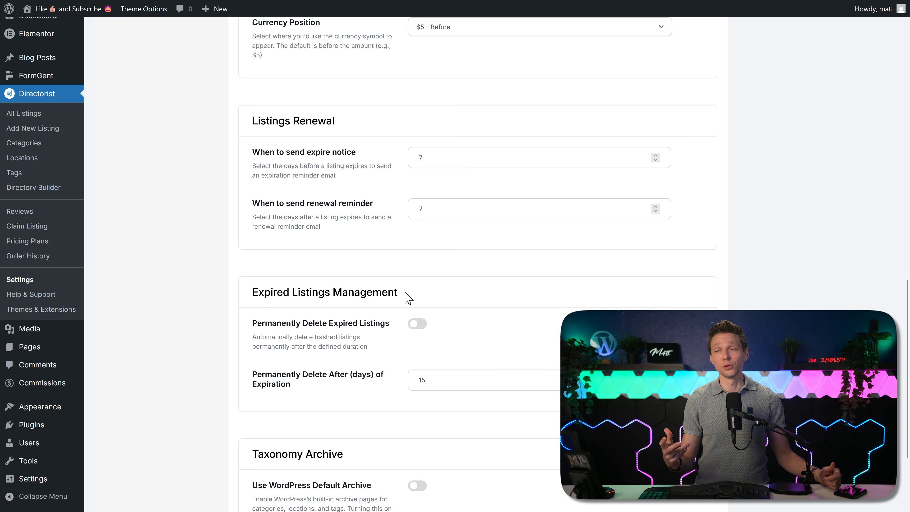
left_click(428, 376)
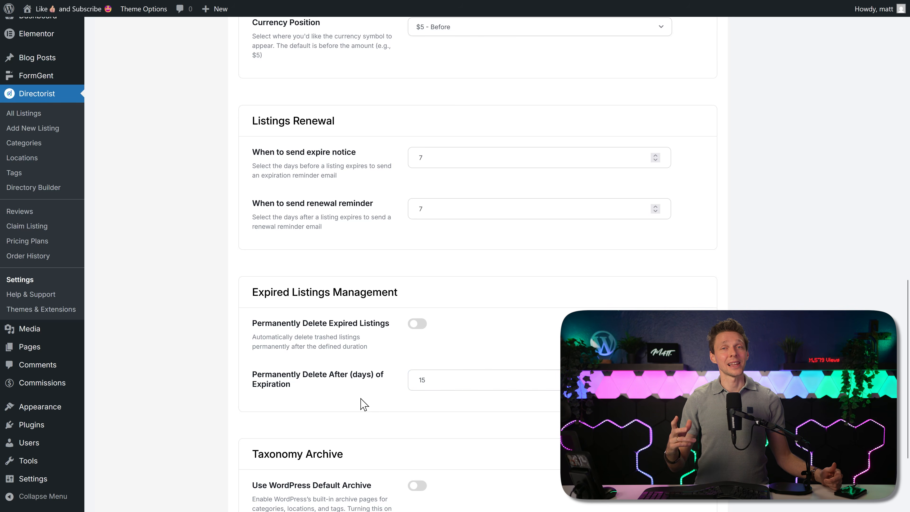
scroll(490, 325, "down", 1)
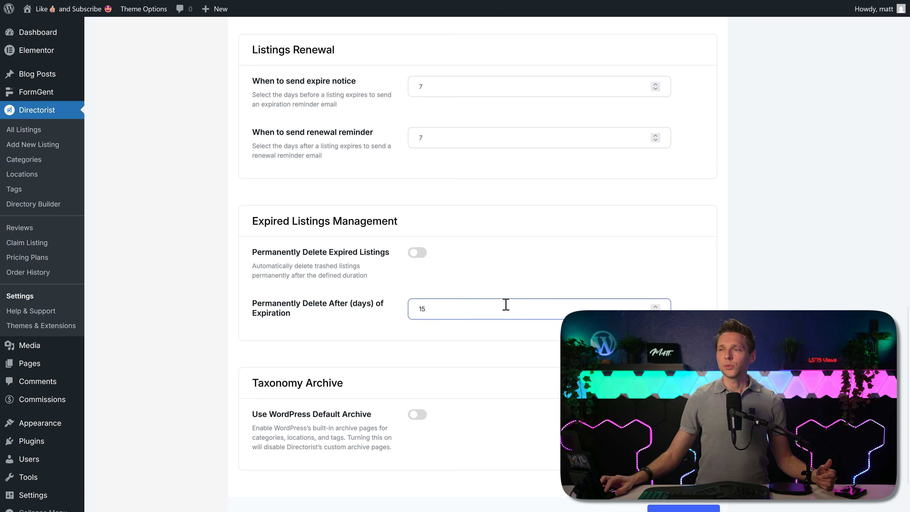
left_click(324, 351)
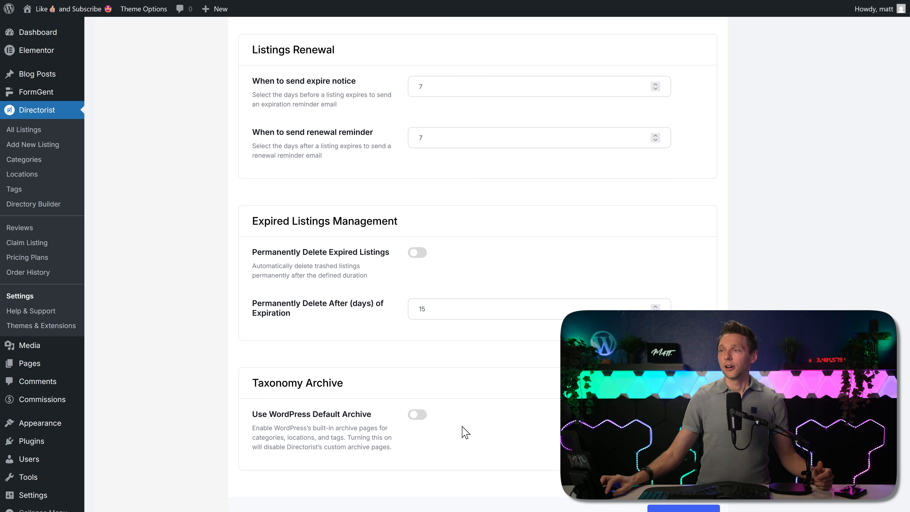
scroll(717, 268, "down", 2)
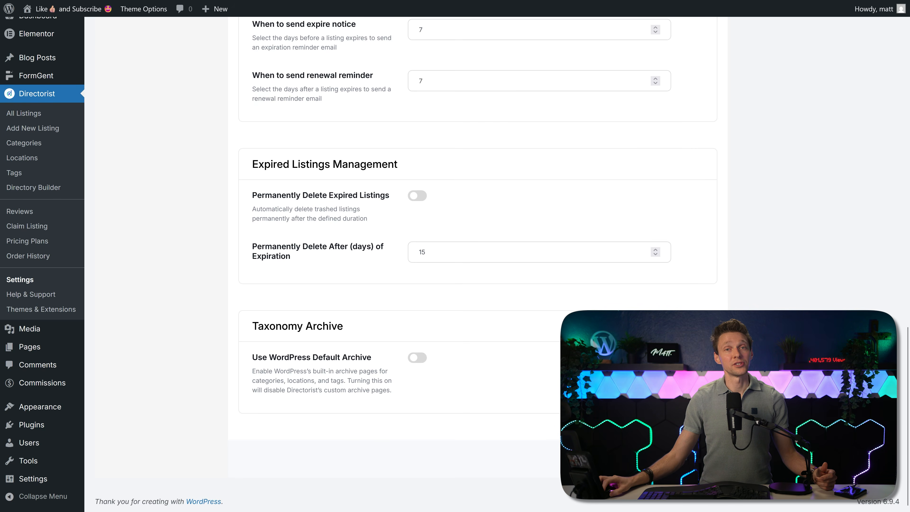
scroll(685, 268, "up", 20)
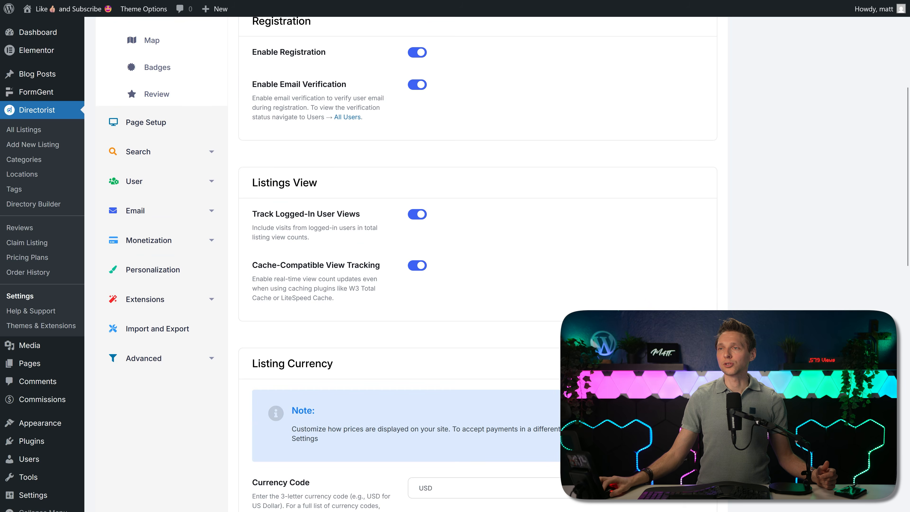
scroll(686, 267, "up", 3)
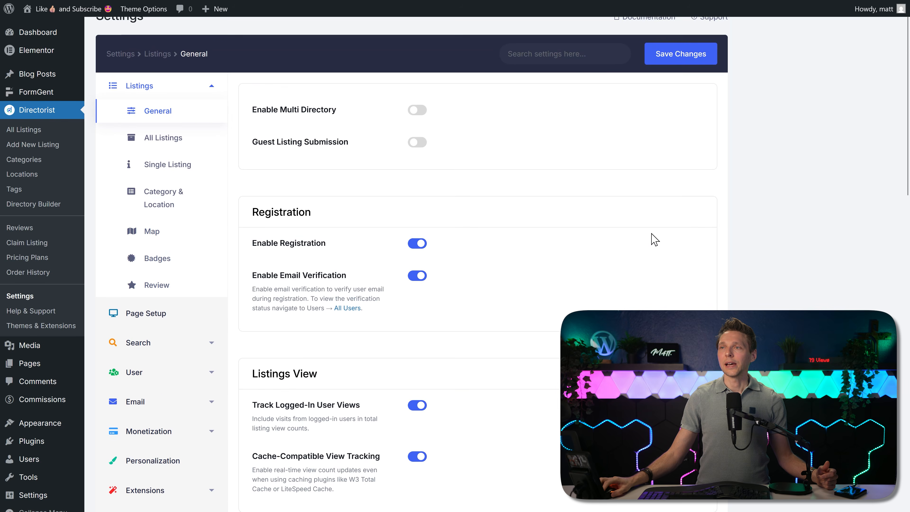
- Examine the All Listings settings, including the available layout filter options, header, sorting and preview image settings
left_click(174, 145)
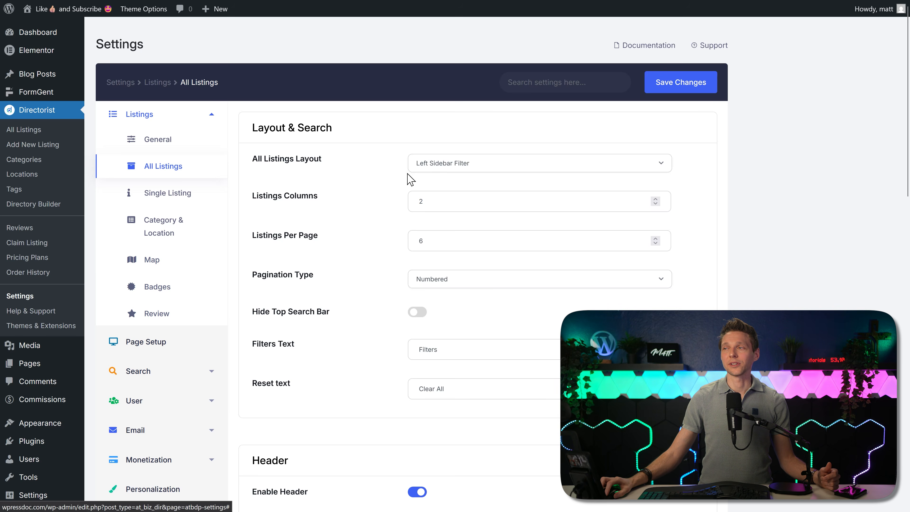
left_click(436, 168)
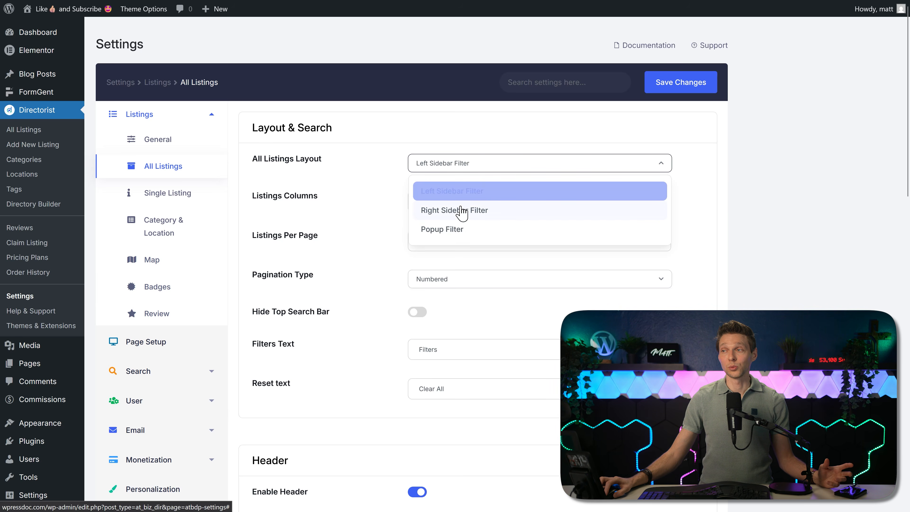
left_click(349, 175)
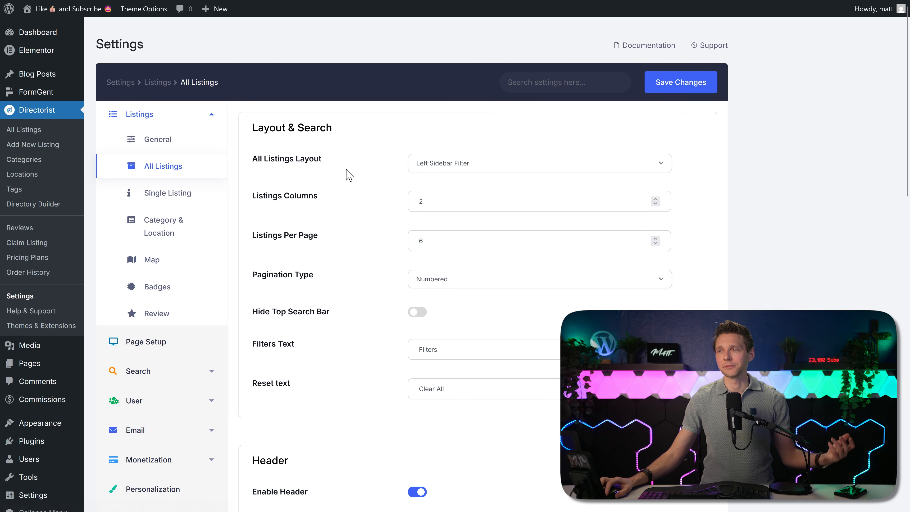
middle_click(347, 184)
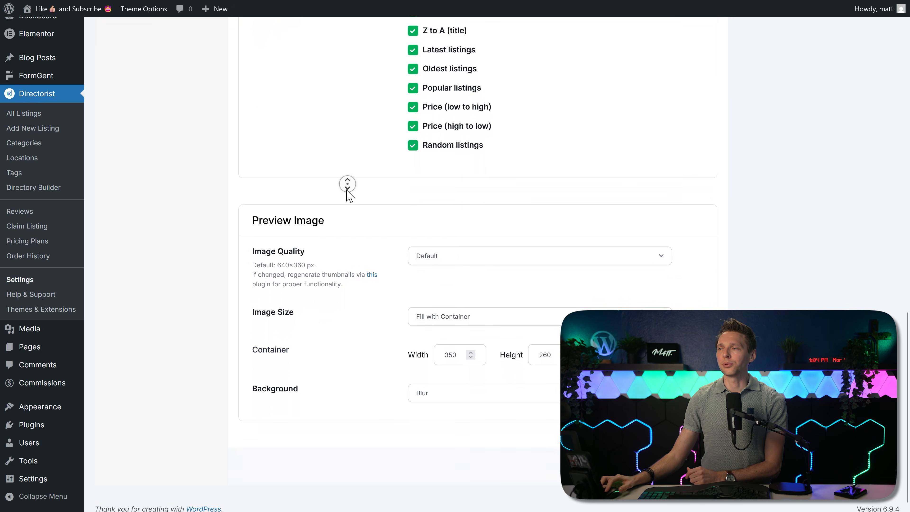
middle_click(350, 196)
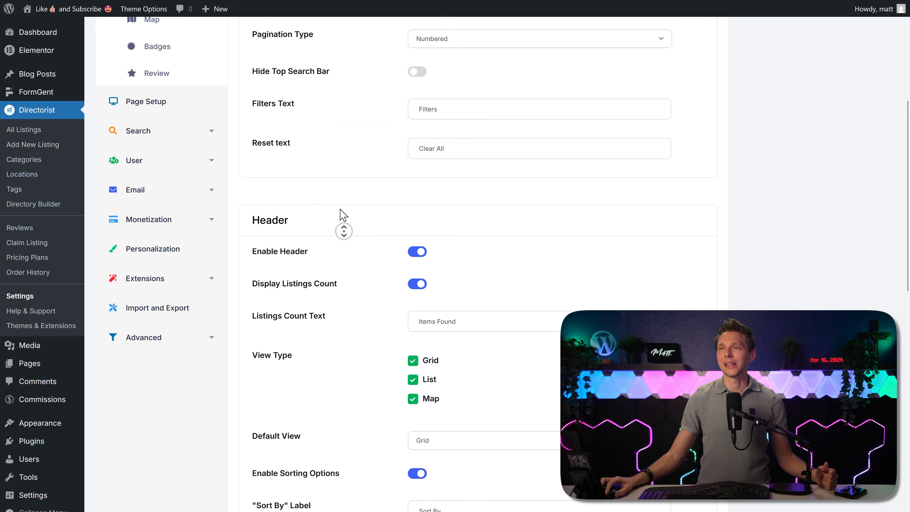
middle_click(340, 217)
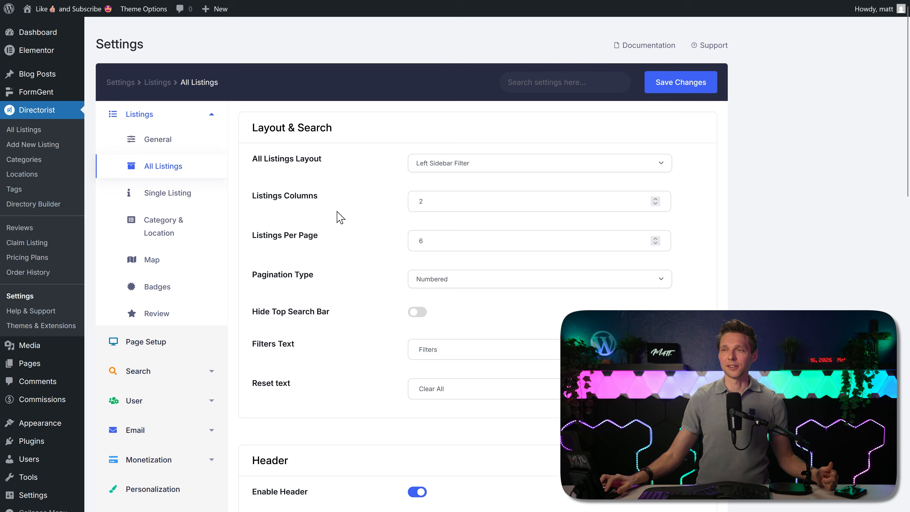
- Open the Single Listing settings and review the available listing template options
left_click(184, 196)
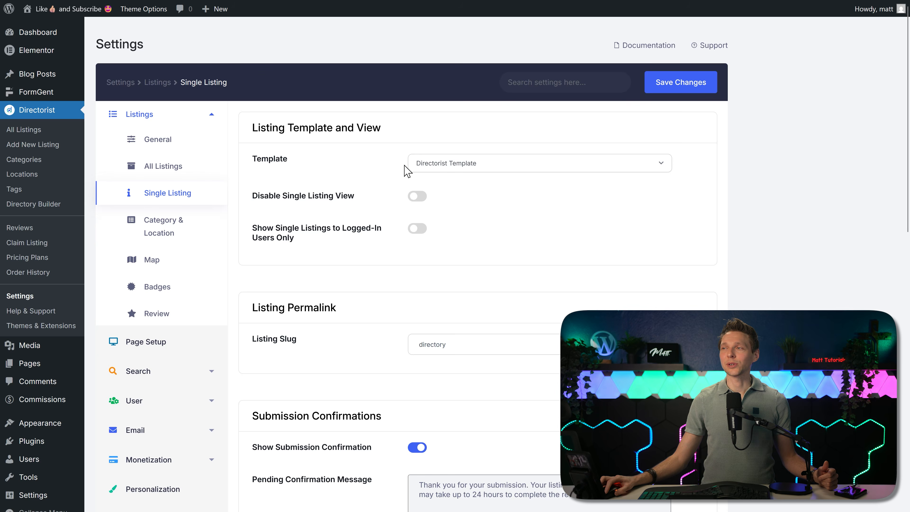
left_click(429, 166)
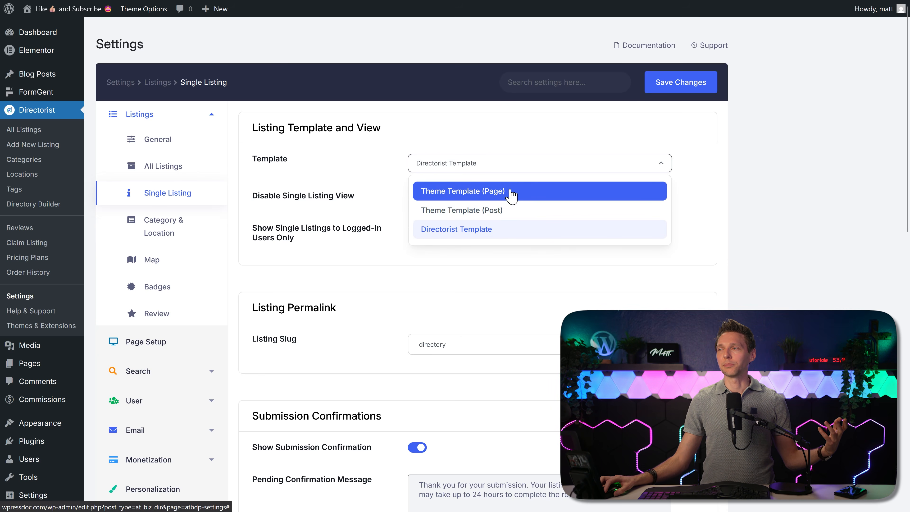
left_click(340, 175)
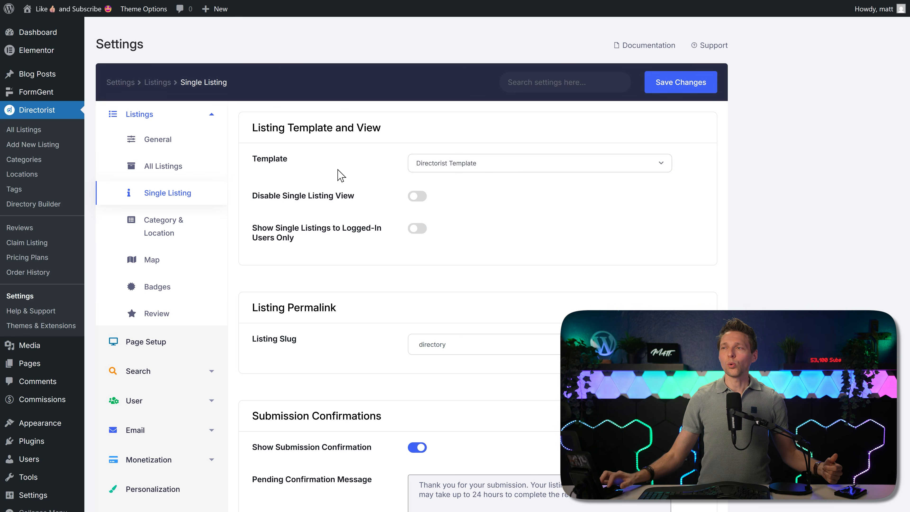
- Try enabling Disable Single Listing View and Show Single Listings to Logged-In Users Only
left_click(417, 196)
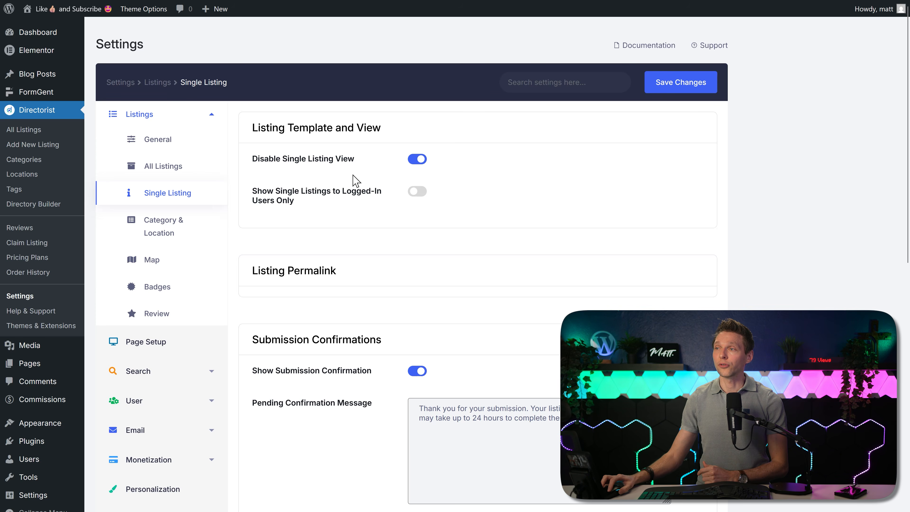
left_click(416, 192)
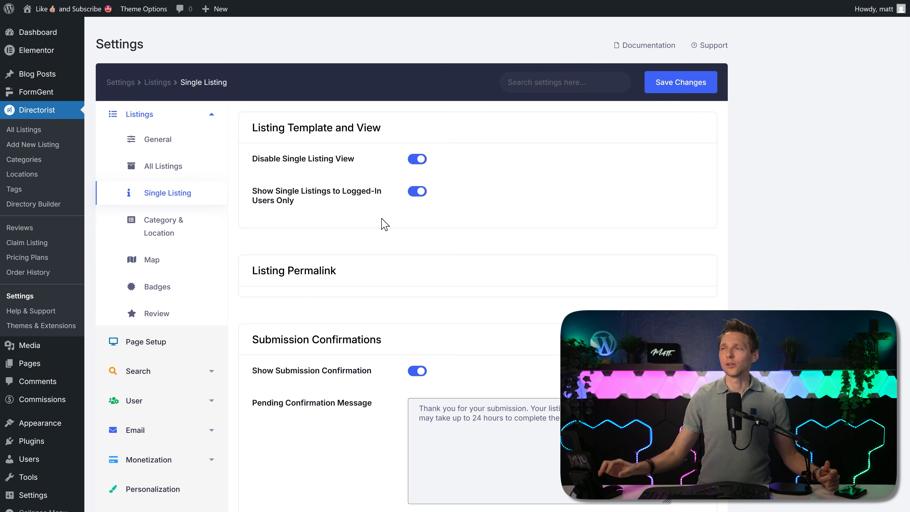
left_click(417, 192)
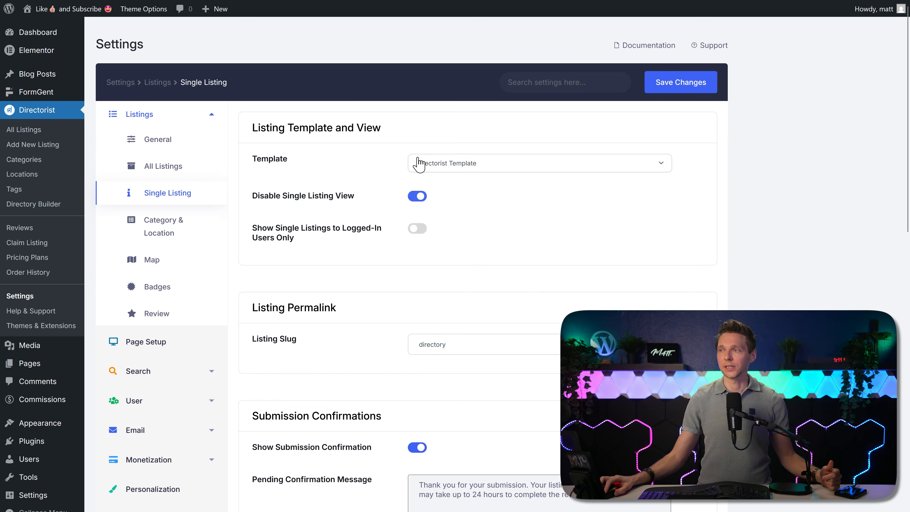
- Set the listing slug in the Listing Permalink section to restaurants
middle_click(550, 209)
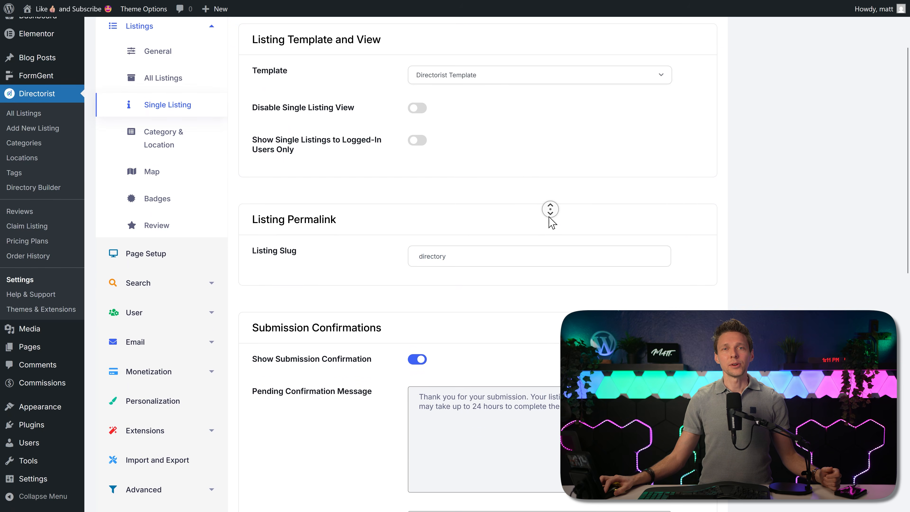
middle_click(550, 217)
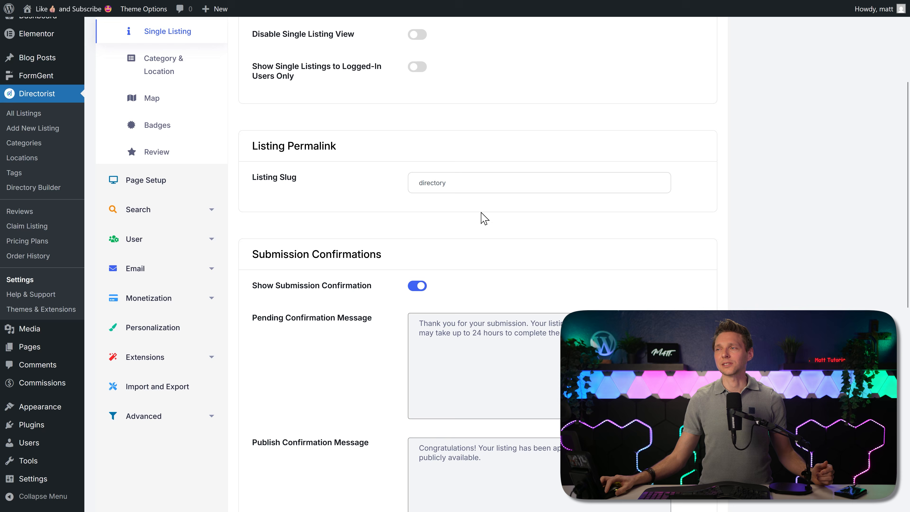
left_click_drag(450, 184, 414, 185)
type("restaurants")
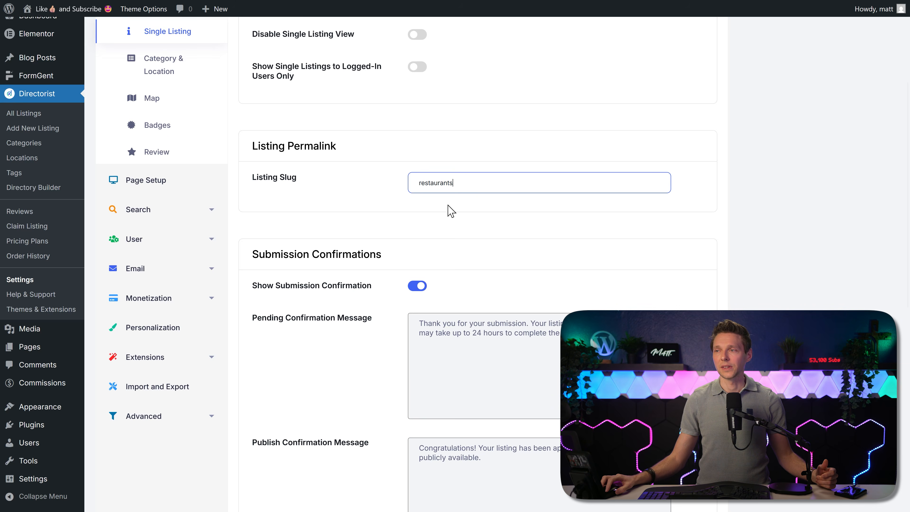
- Review the submission confirmation settings with the pending and publish confirmation messages
middle_click(502, 202)
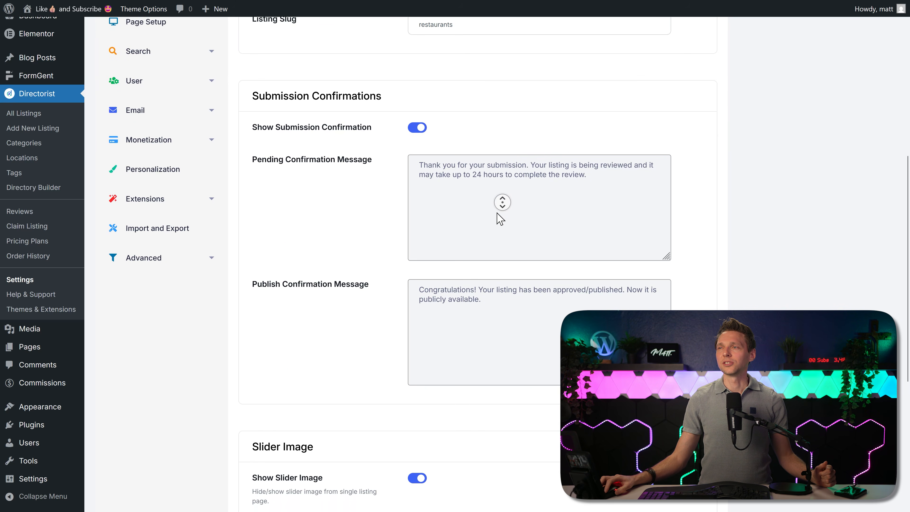
middle_click(497, 212)
scroll(373, 275, "up", 4)
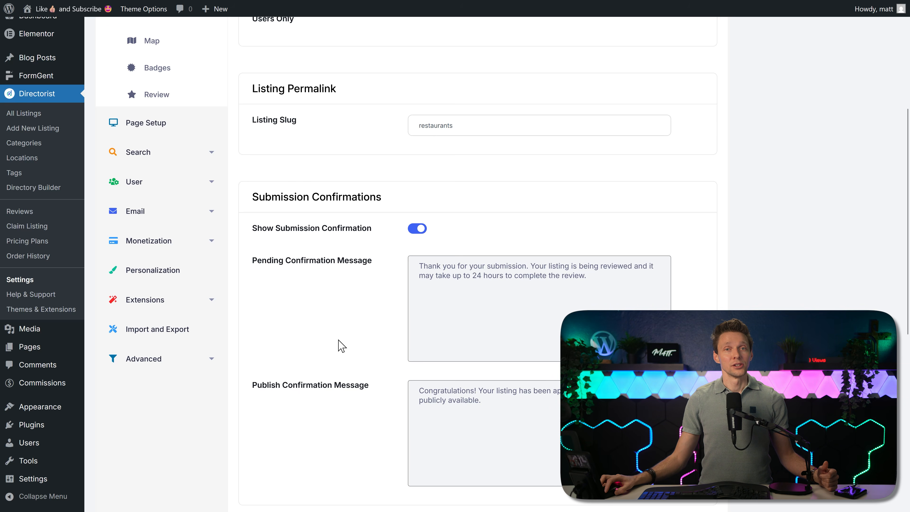
middle_click(729, 280)
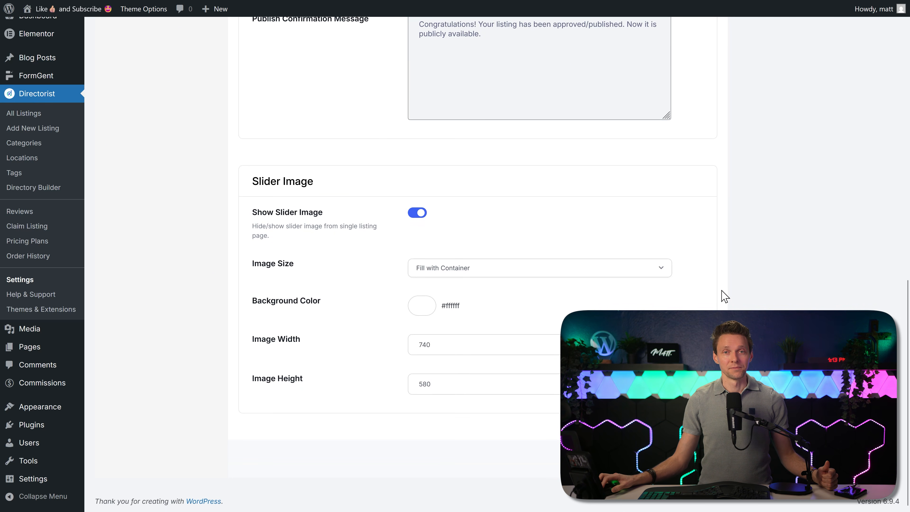
- Try turning off Show Slider Image, re-enable it, and check the available image size options
left_click(418, 213)
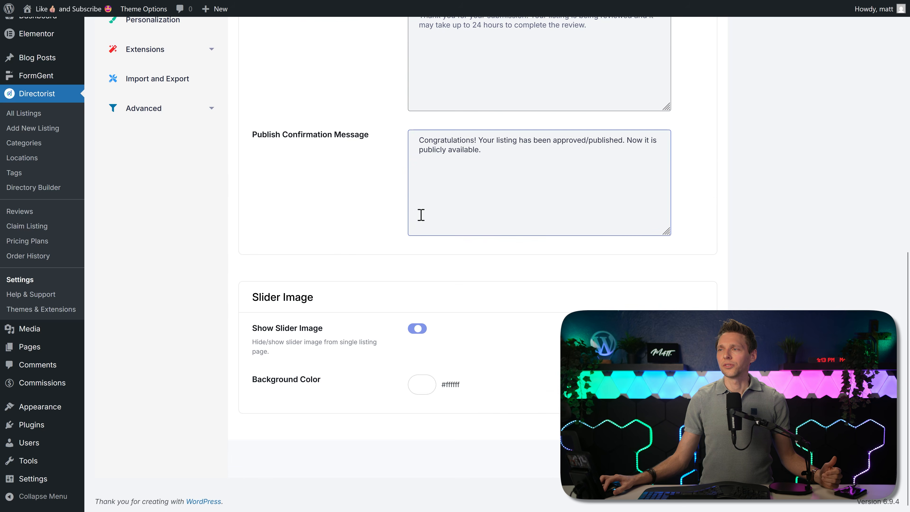
left_click(418, 329)
scroll(457, 340, "down", 2)
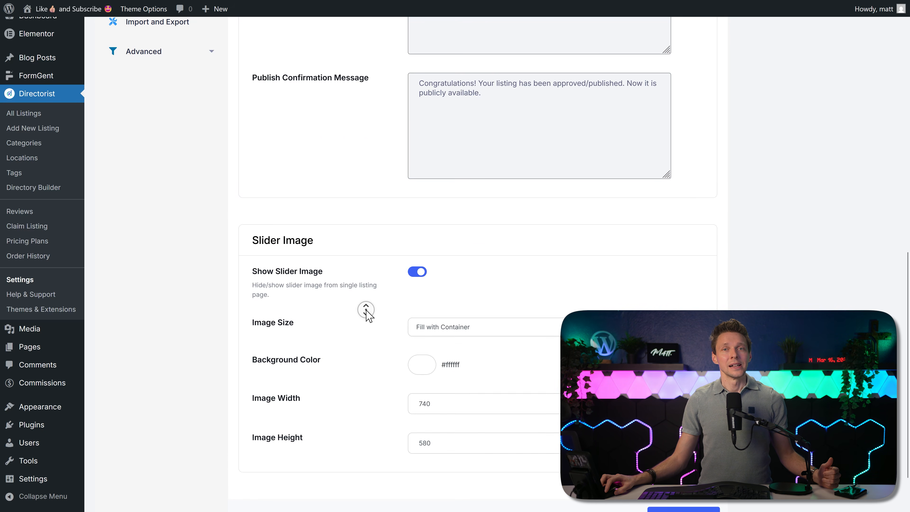
scroll(366, 314, "down", 2)
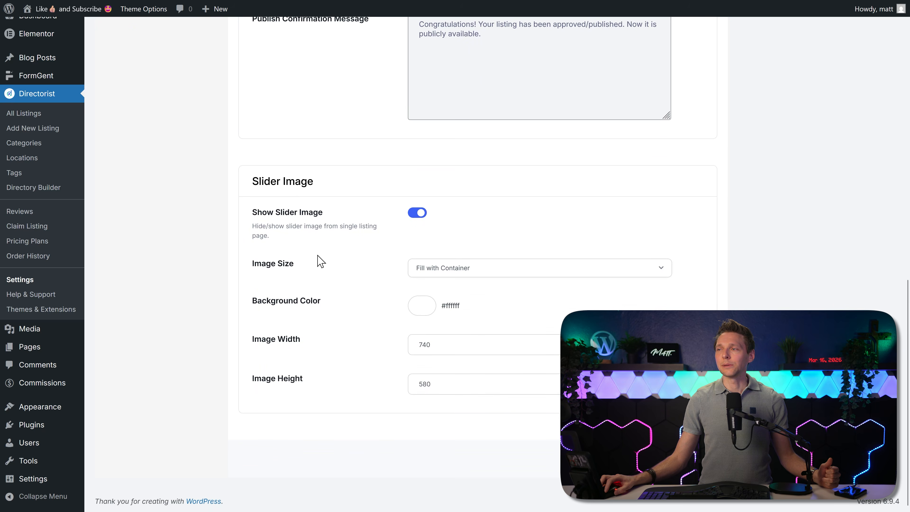
left_click(434, 271)
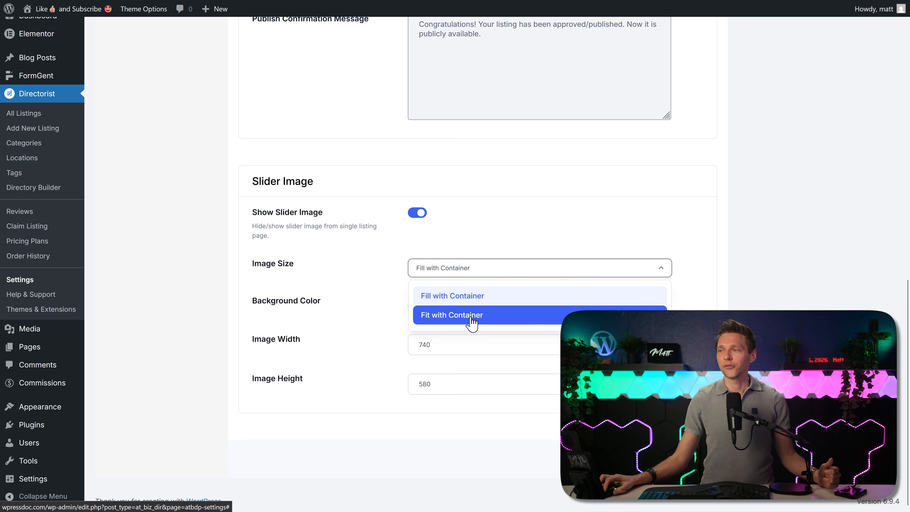
left_click(304, 307)
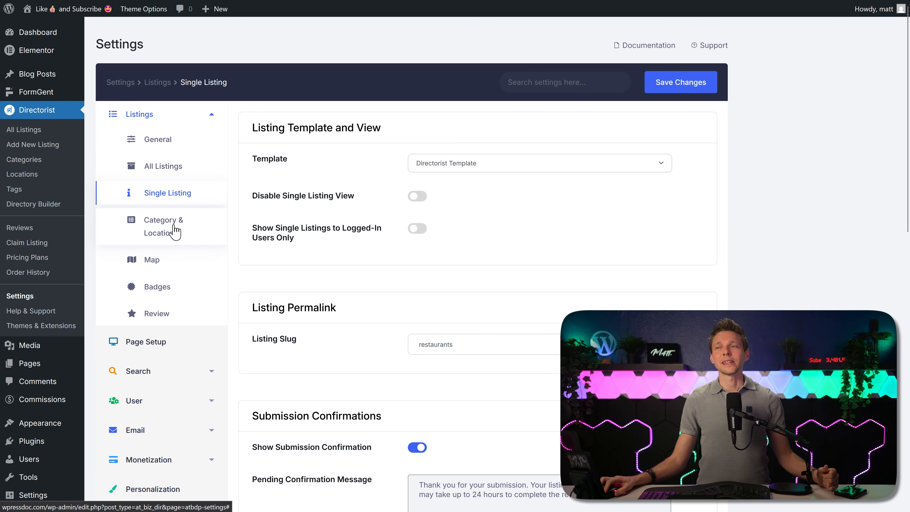
- Open the Category & Location settings and look over the Categories Page and Locations Page sections
left_click(169, 236)
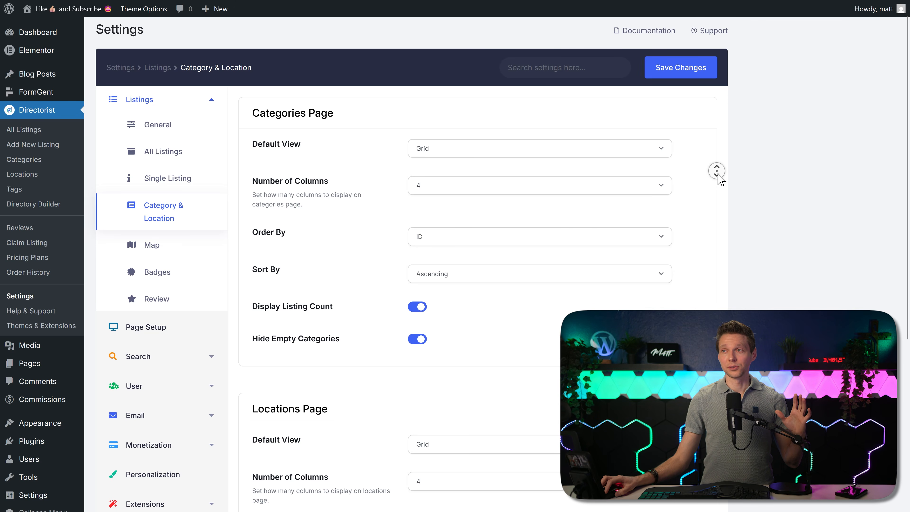
scroll(717, 170, "down", 5)
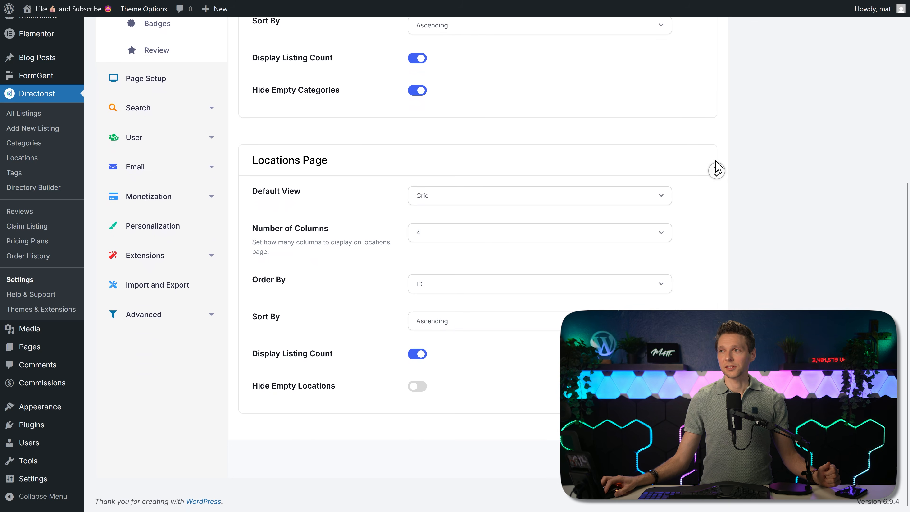
scroll(717, 166, "up", 5)
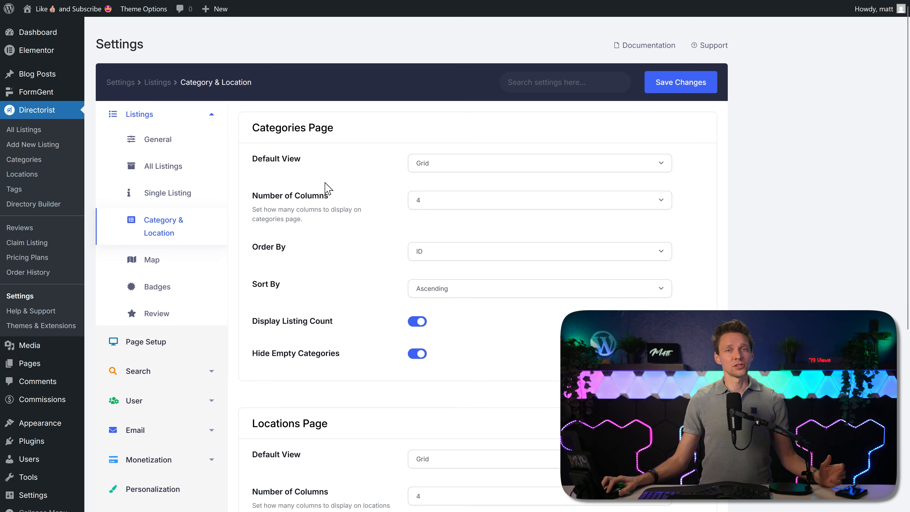
- Try List as the Categories Page default view, return it to Grid, and check the available column numbers
left_click(429, 164)
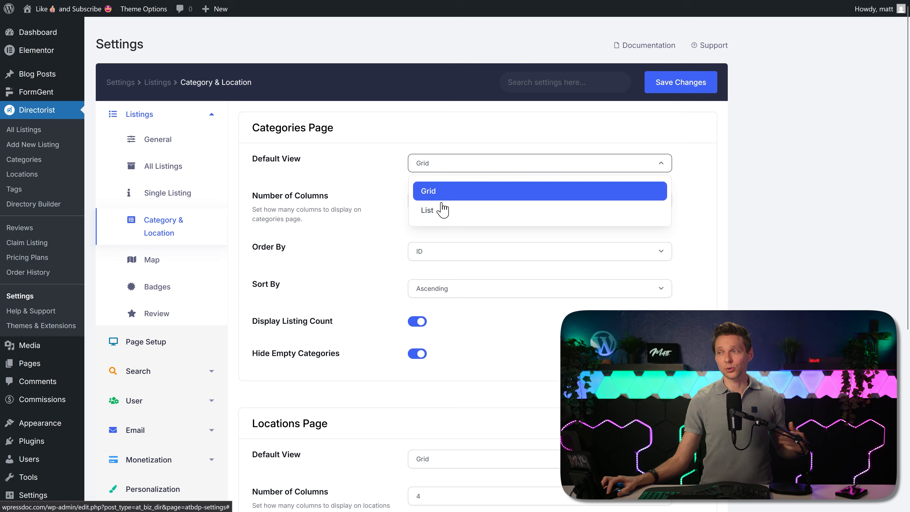
left_click(440, 211)
left_click(434, 170)
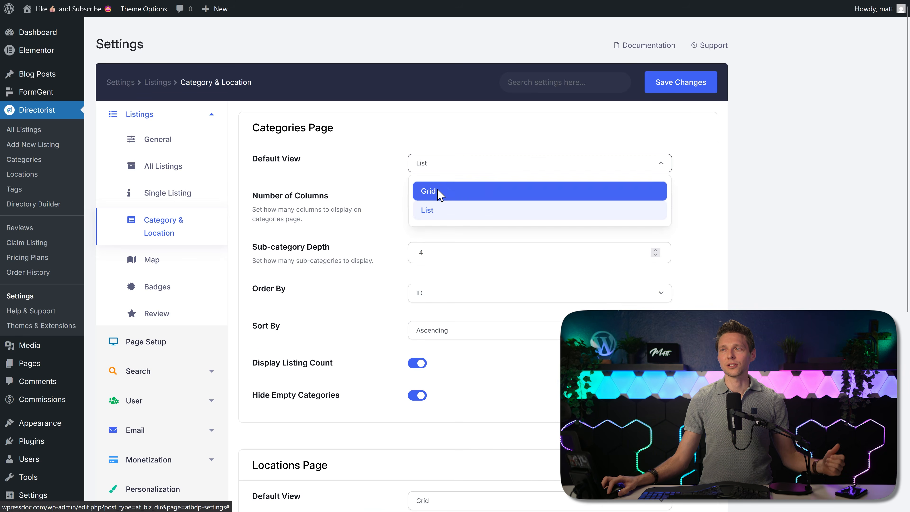
left_click(431, 191)
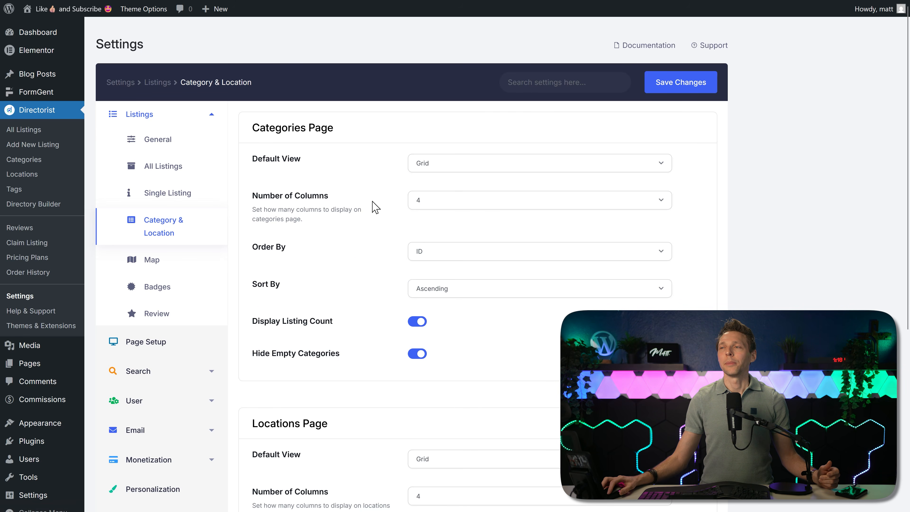
left_click(420, 210)
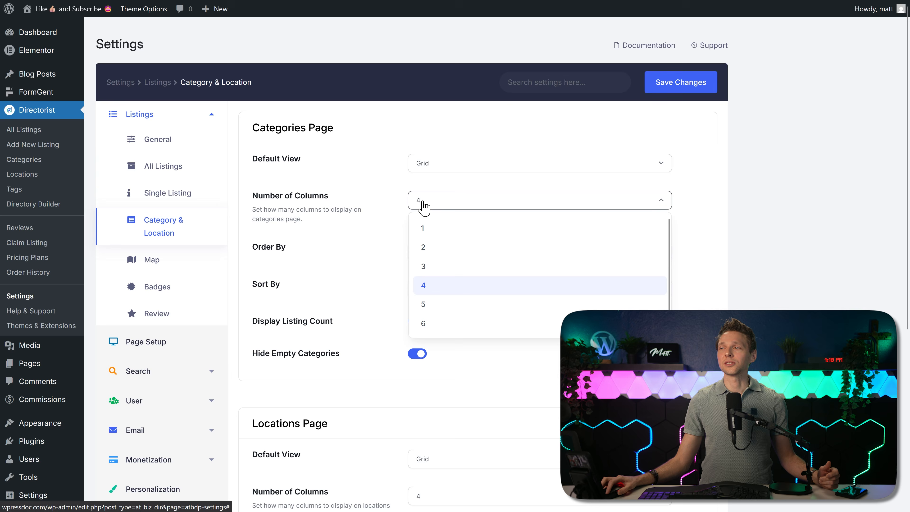
left_click(429, 206)
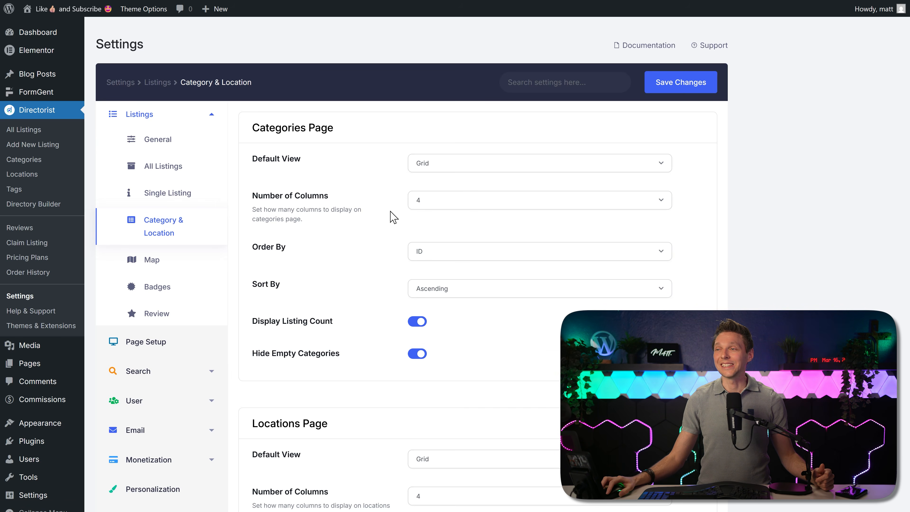
- Set the Categories Page to order by Count with Ascending sorting
middle_click(362, 228)
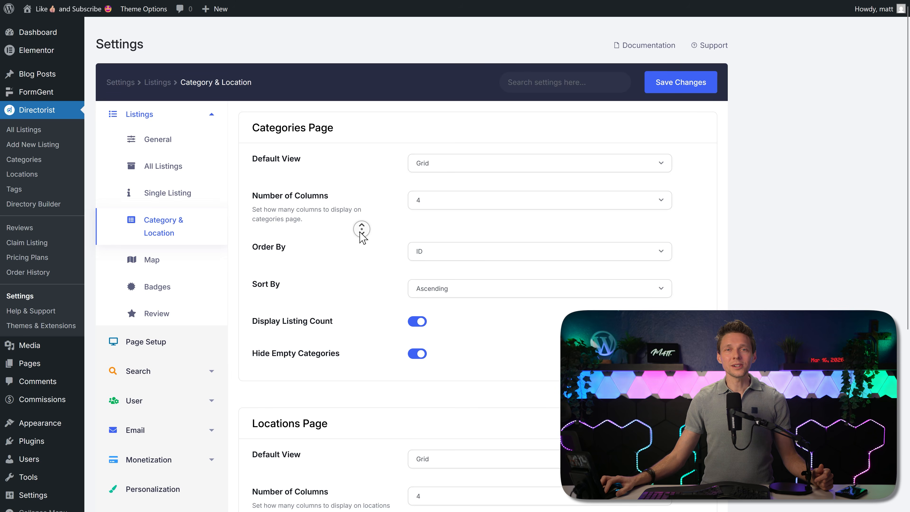
scroll(363, 236, "down", 1)
left_click(436, 232)
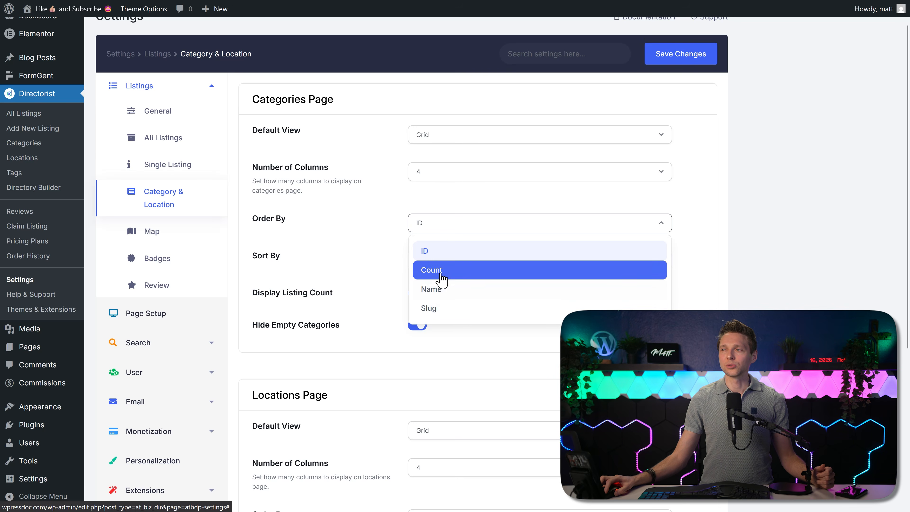
left_click(437, 290)
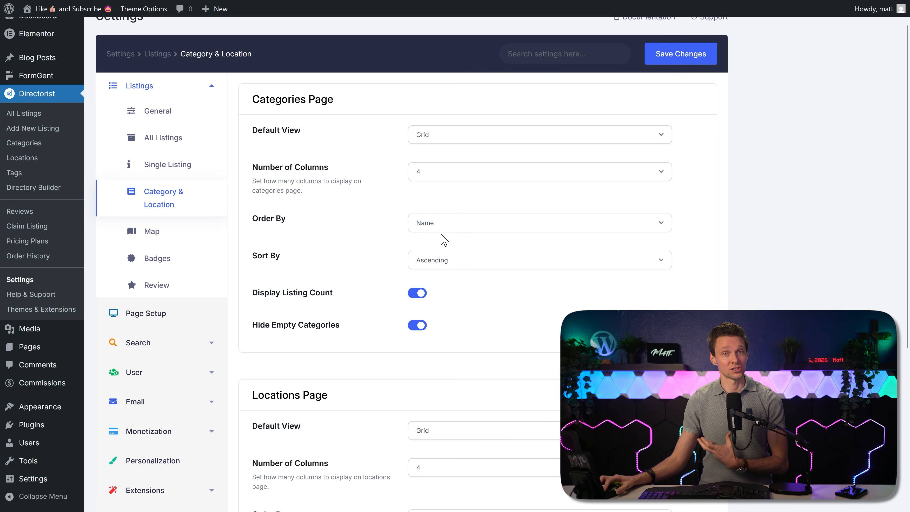
left_click(445, 228)
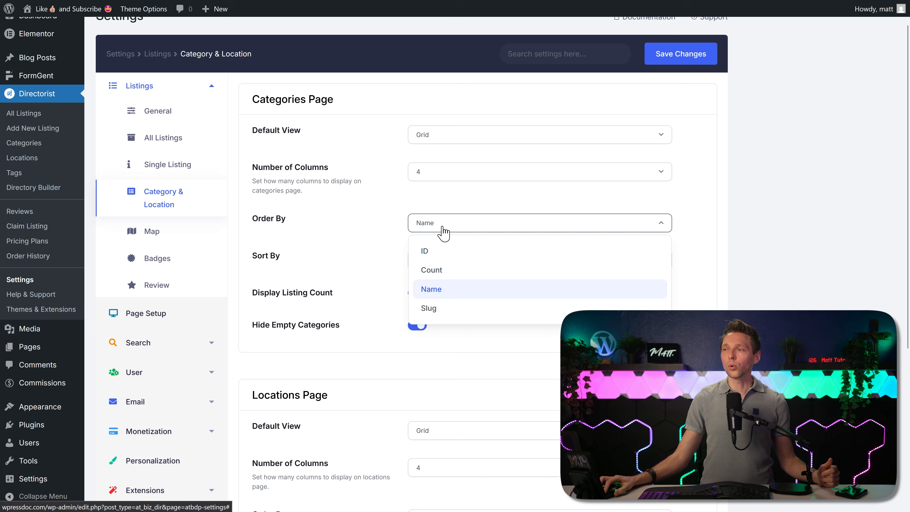
left_click(430, 270)
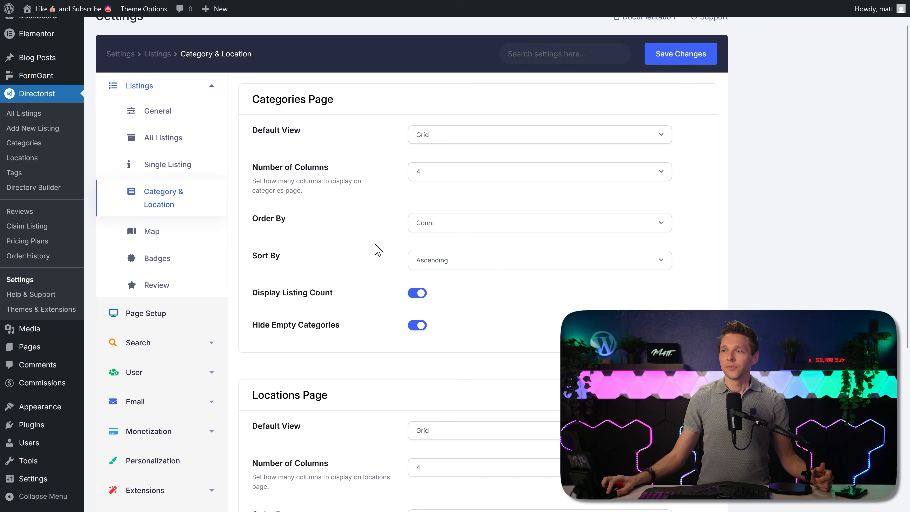
left_click(437, 265)
left_click(439, 288)
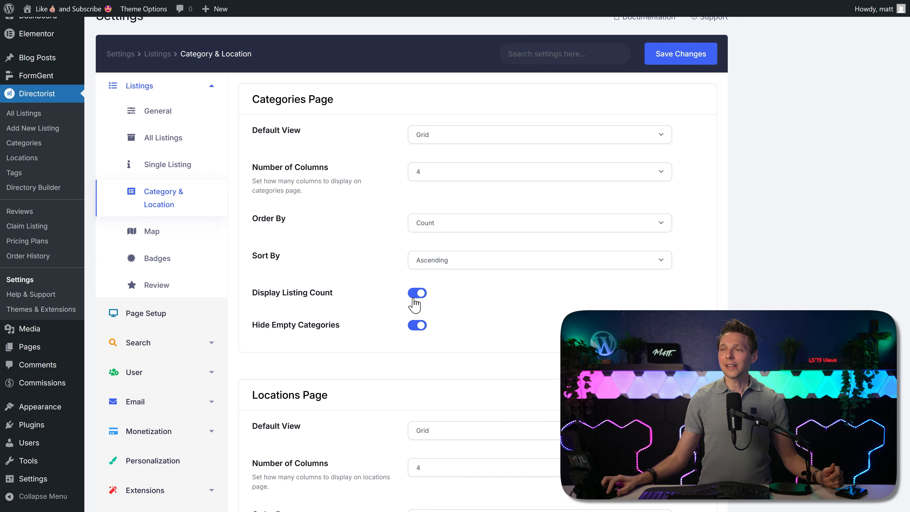
- Switch Hide Empty Categories off and back on, and enable Hide Empty Locations for the Locations Page
left_click(418, 326)
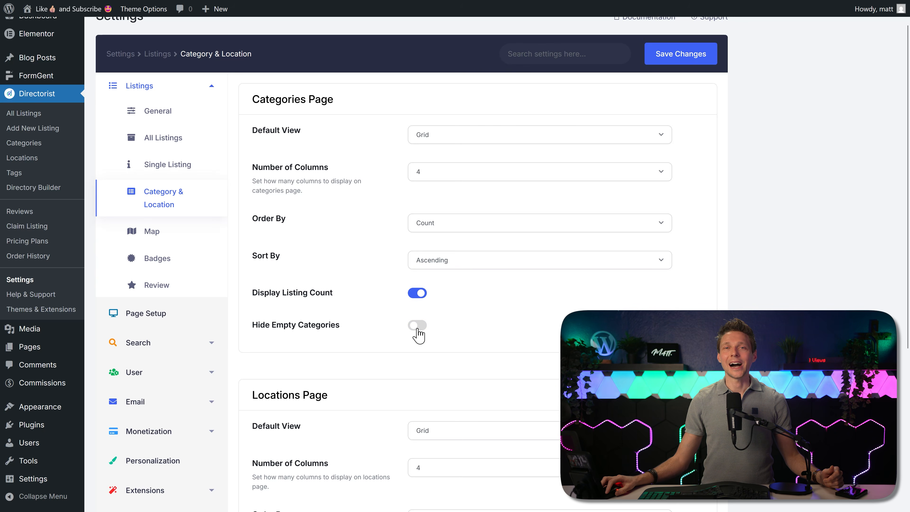
left_click(417, 326)
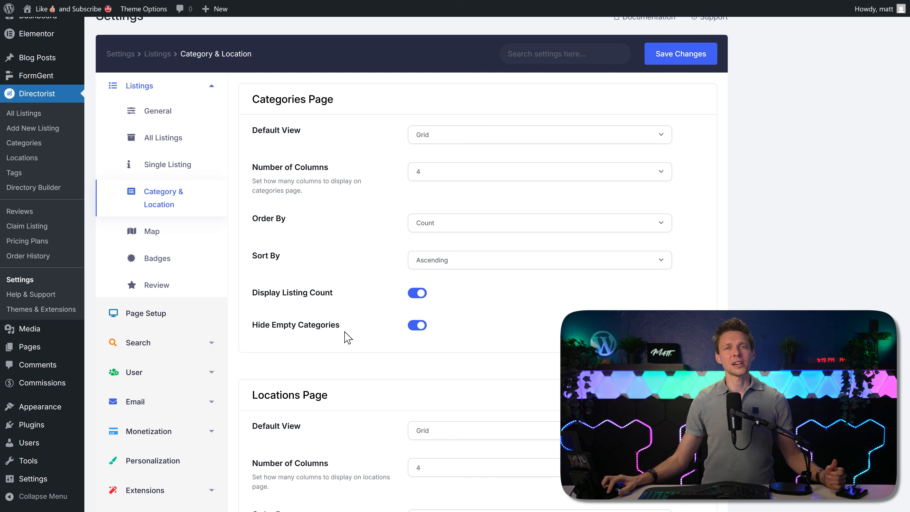
middle_click(473, 335)
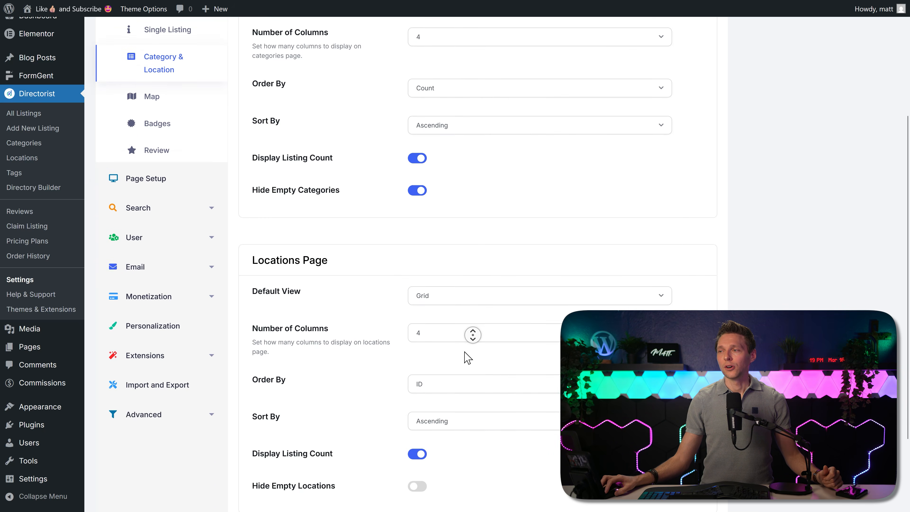
middle_click(463, 357)
left_click(416, 387)
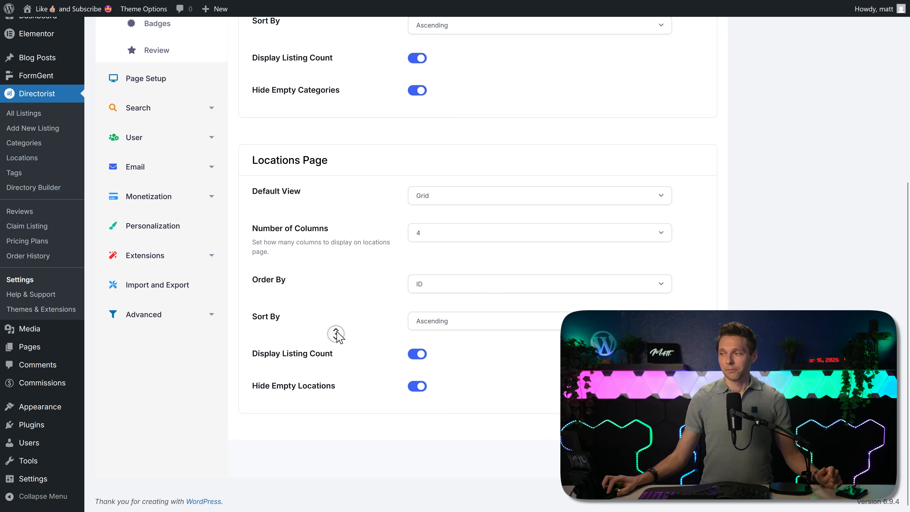
- Open the Map settings, check the available map providers, and look over the default location, zoom level and map height options
middle_click(350, 337)
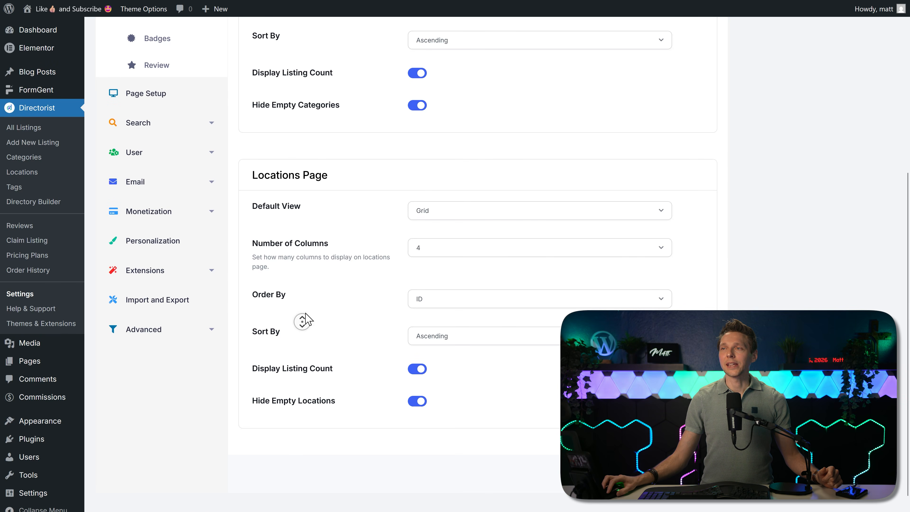
middle_click(310, 288)
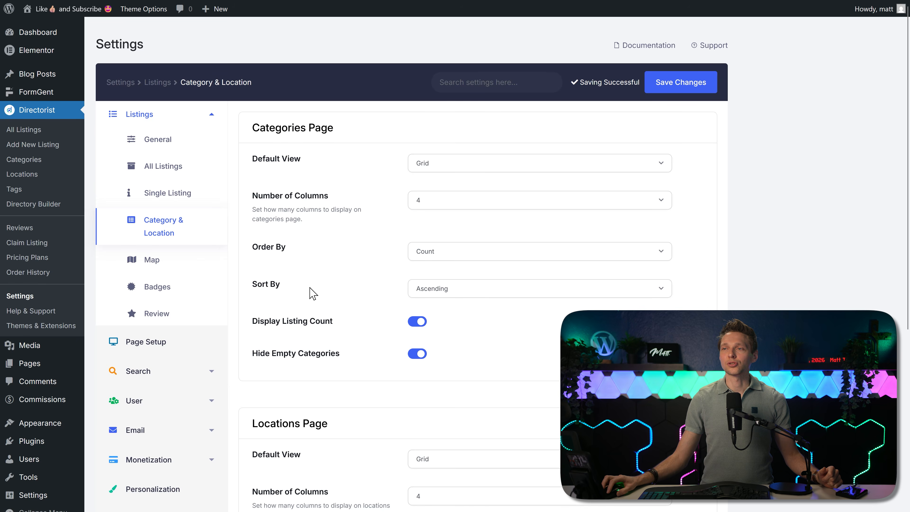
left_click(153, 264)
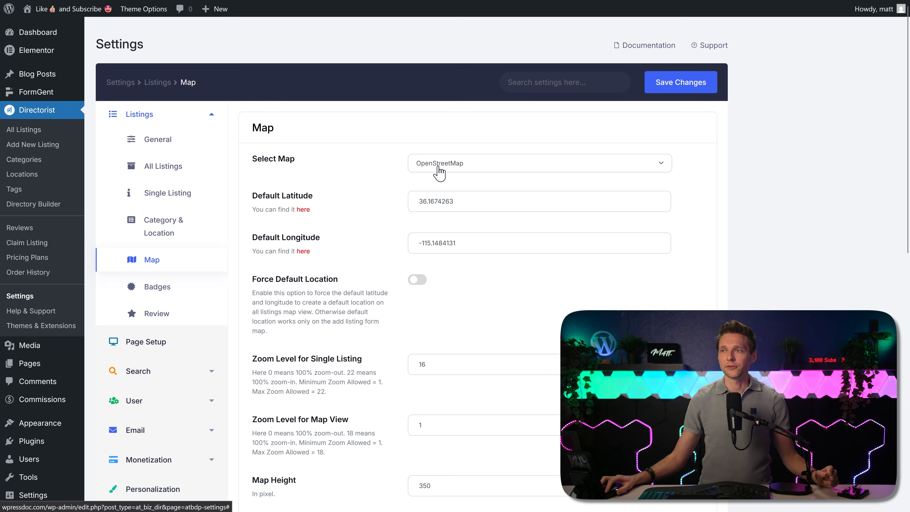
left_click(478, 168)
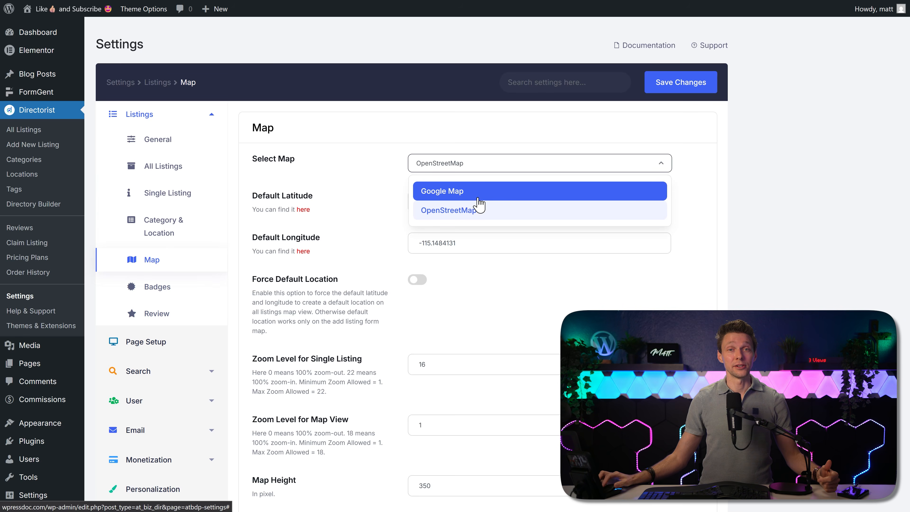
left_click(344, 209)
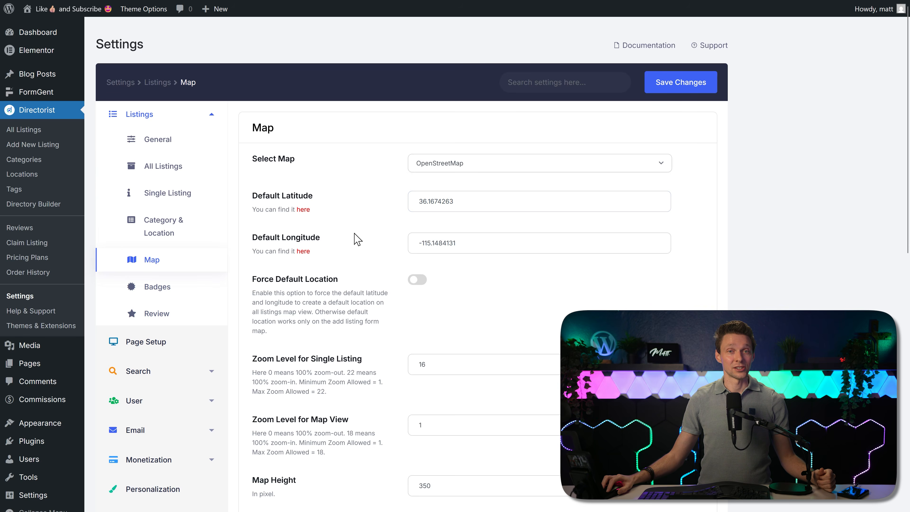
scroll(368, 221, "down", 1)
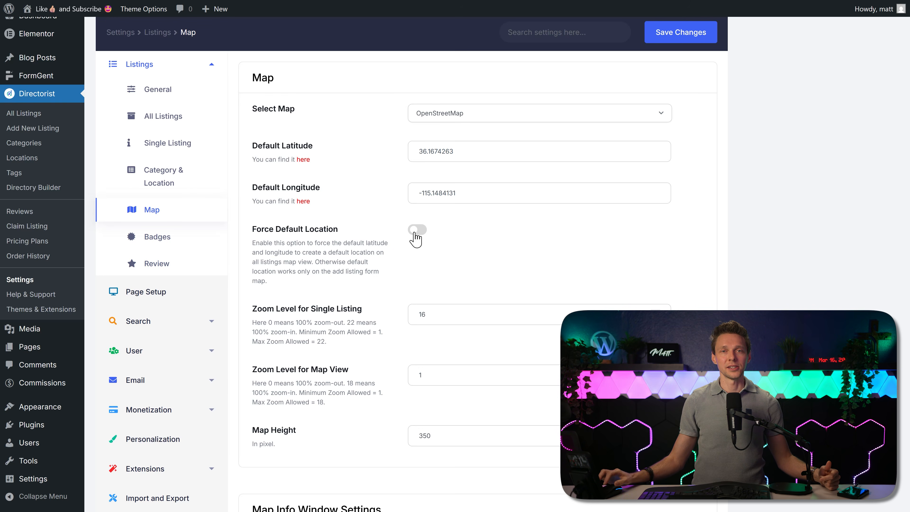
scroll(625, 244, "down", 5)
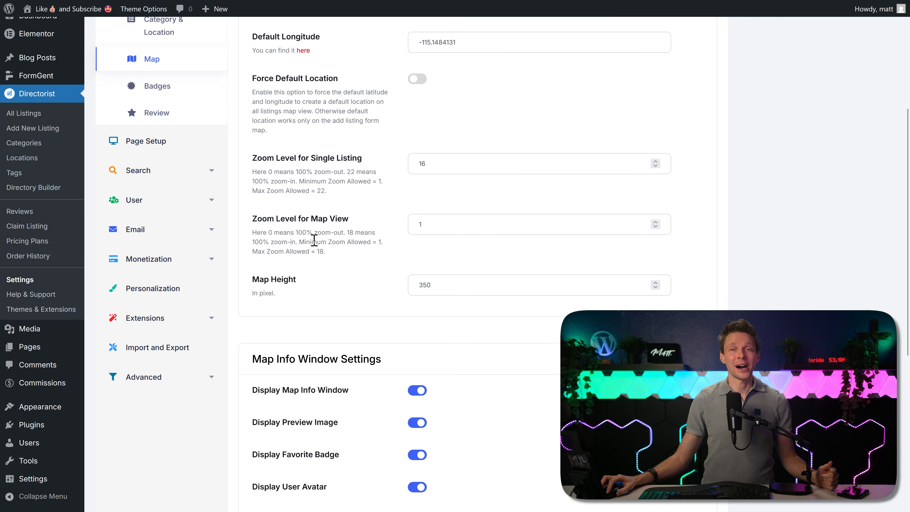
- Review the map height and the display options under Map Info Window Settings
double_click(442, 285)
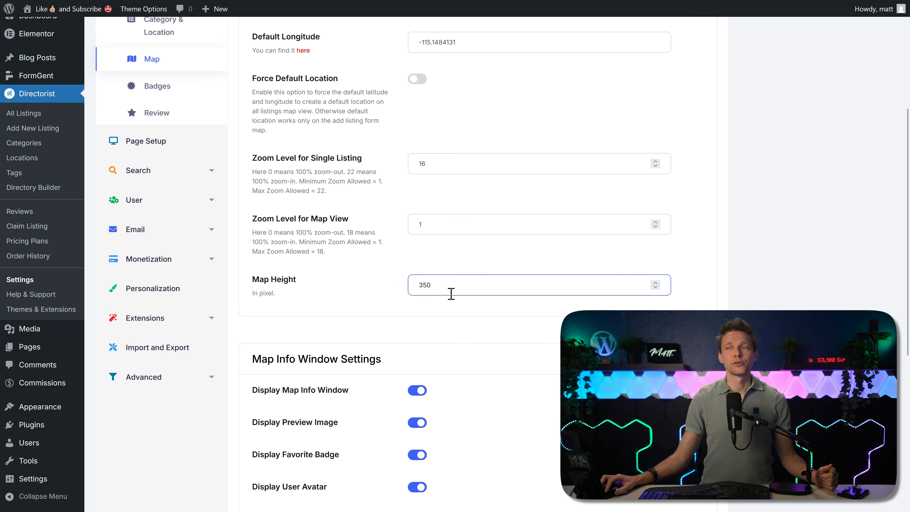
left_click(363, 311)
scroll(547, 319, "down", 3)
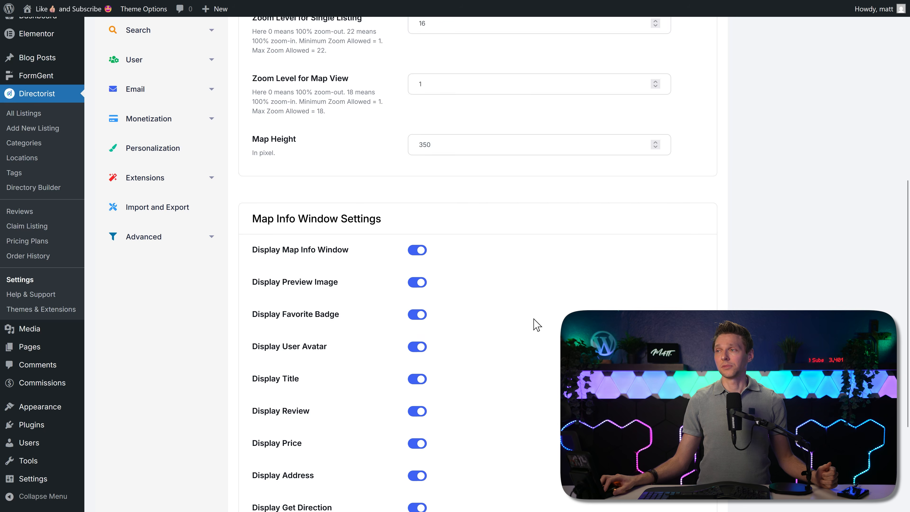
middle_click(518, 197)
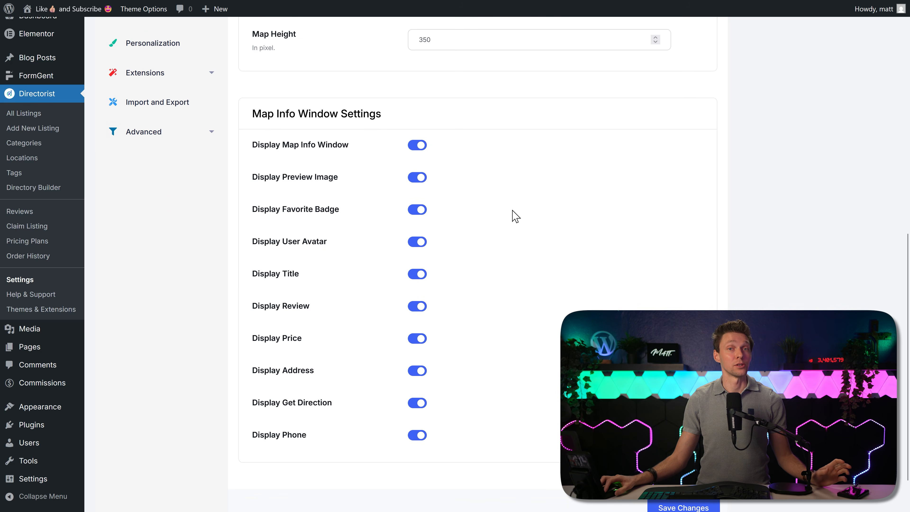
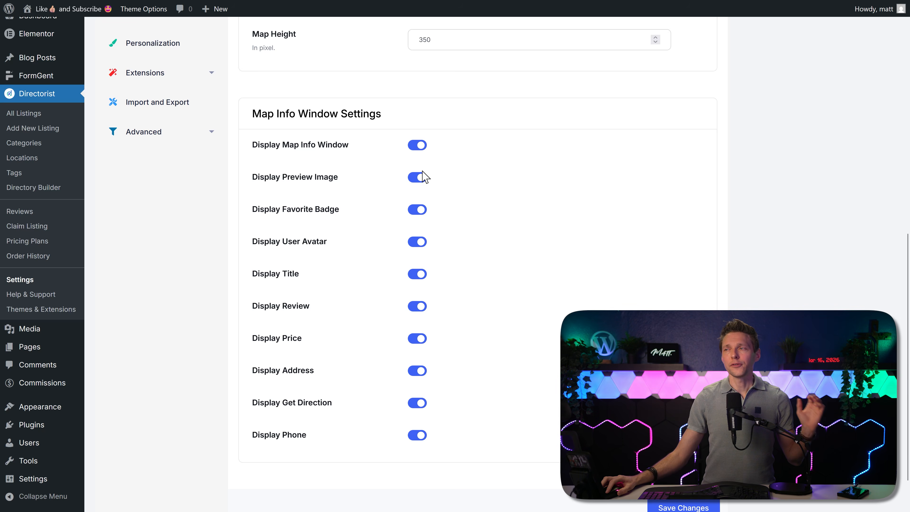
scroll(503, 237, "down", 1)
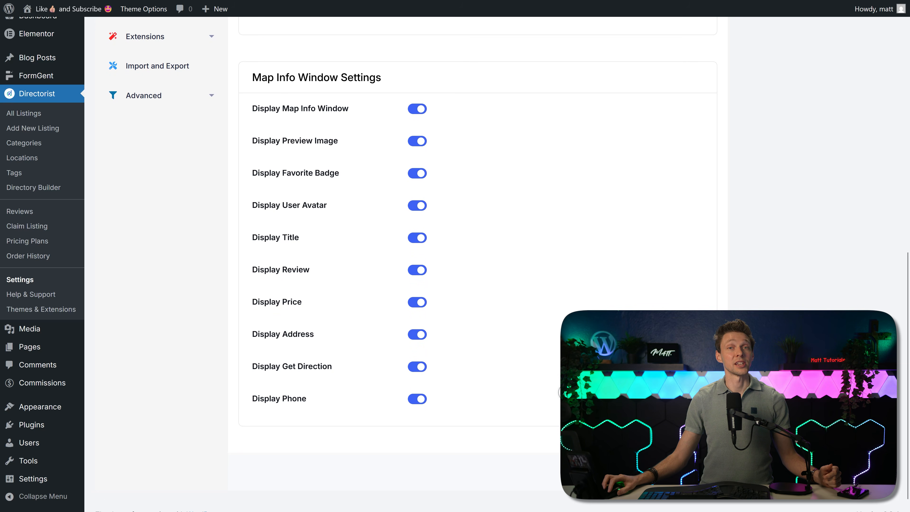
scroll(172, 248, "up", 10)
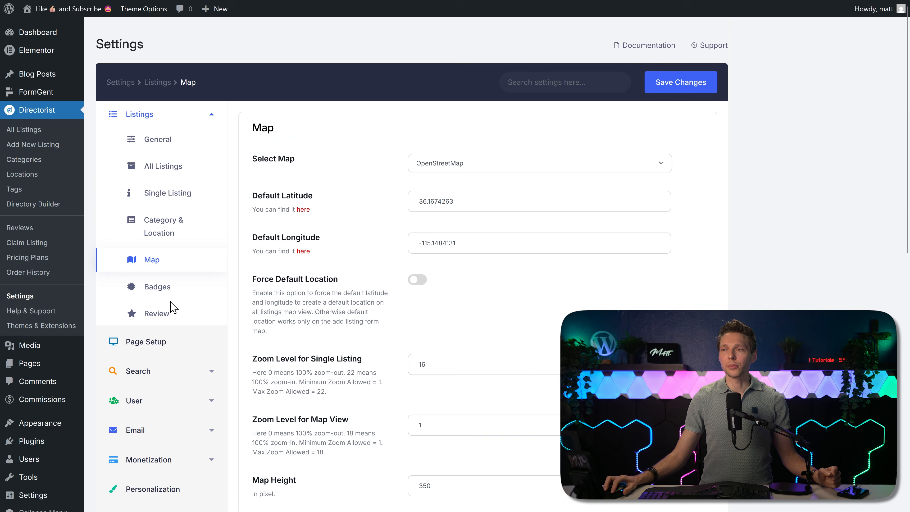
- Open the Badges settings, try Icon Badge as the badge display type, and return it to Text Badge
left_click(149, 288)
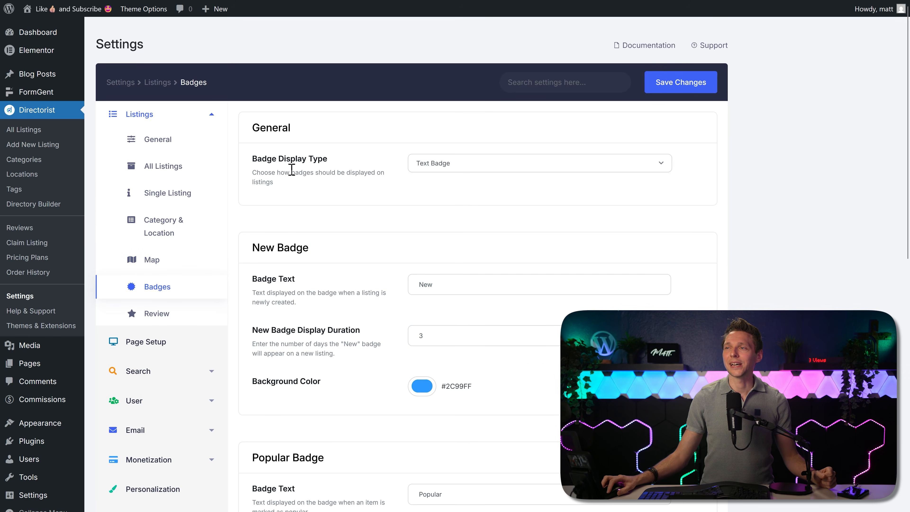
left_click(447, 166)
left_click(453, 207)
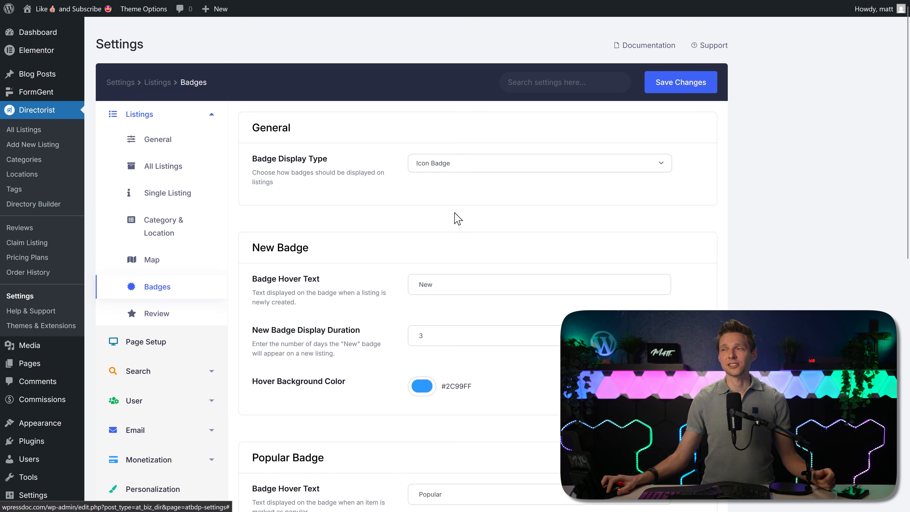
left_click(446, 166)
left_click(451, 191)
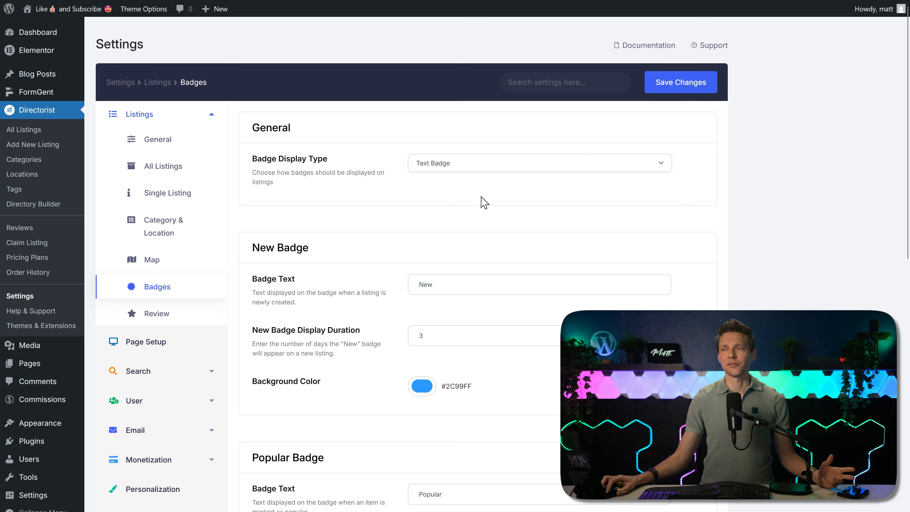
- Examine the text, criteria and background color settings for the New, Popular and Featured badges
middle_click(547, 189)
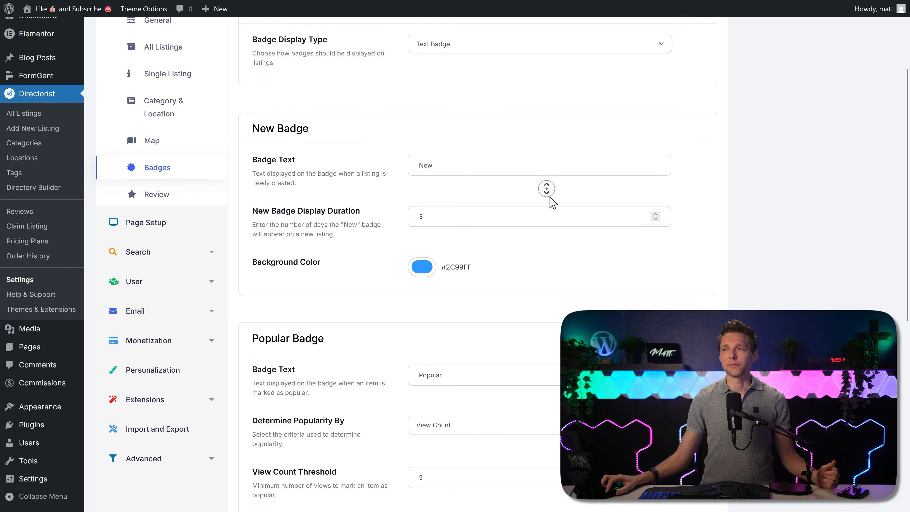
left_click(538, 189)
scroll(332, 211, "down", 3)
scroll(331, 221, "down", 5)
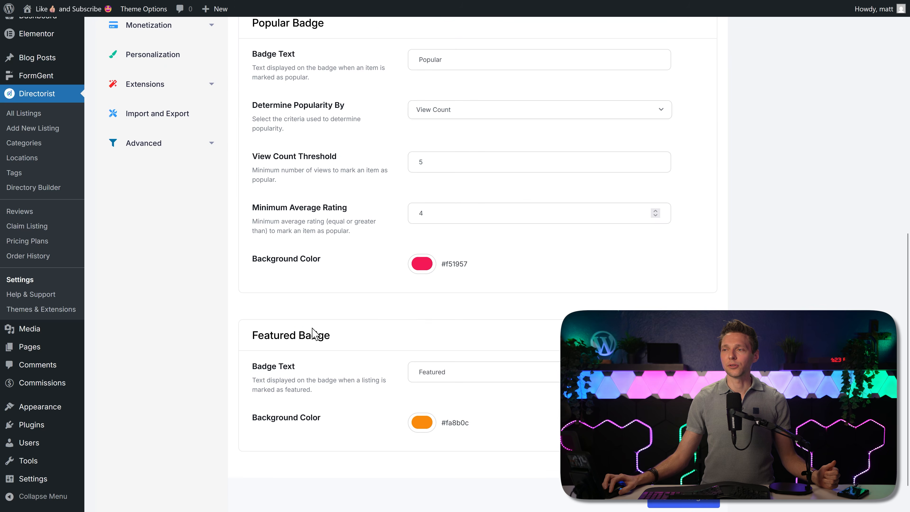
middle_click(372, 321)
left_click(375, 305)
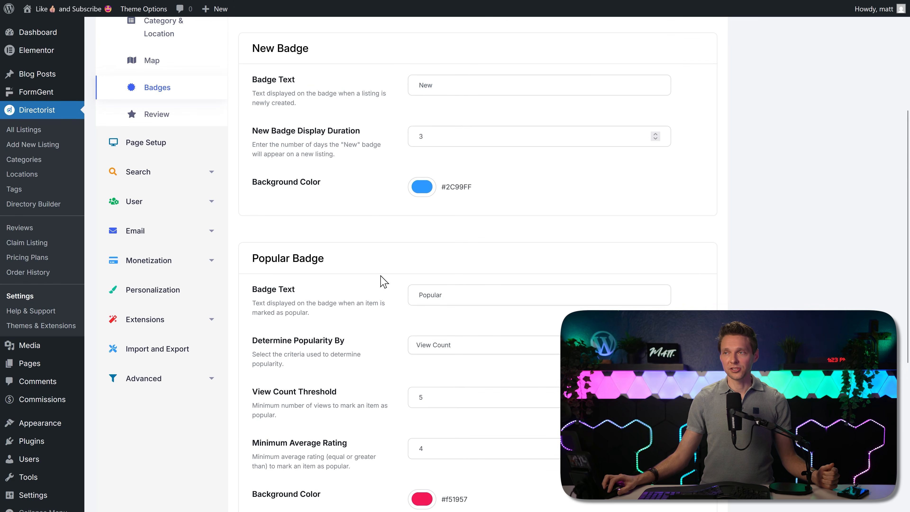
middle_click(601, 234)
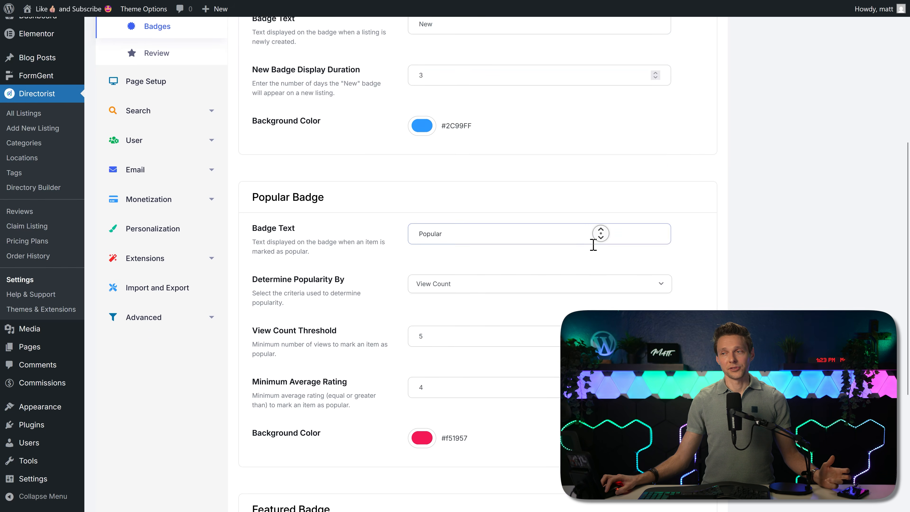
left_click(593, 245)
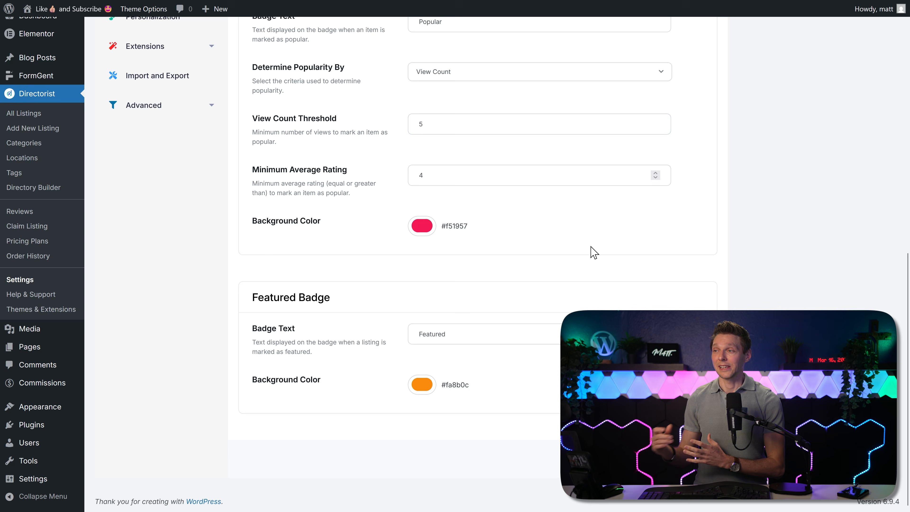
- Open the listings' Review settings and allow users to reply to reviews
left_click(167, 206)
middle_click(554, 211)
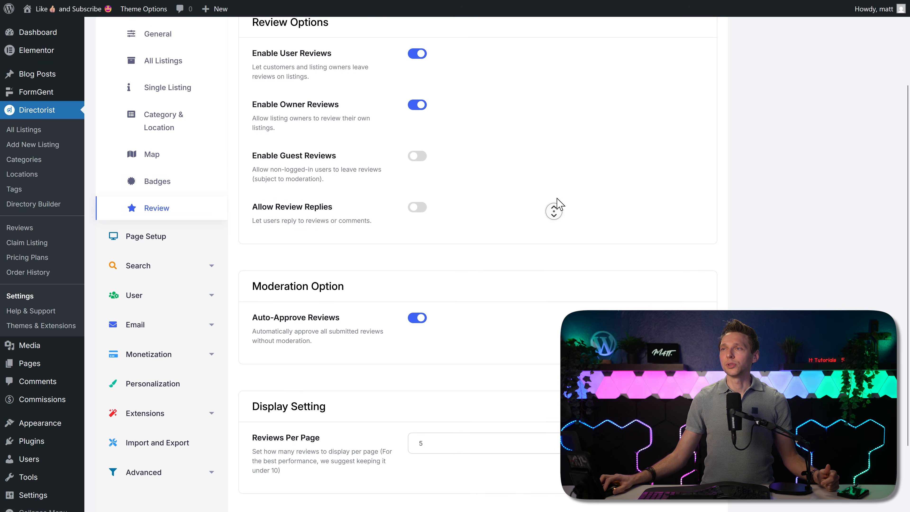
scroll(557, 199, "up", 3)
middle_click(557, 198)
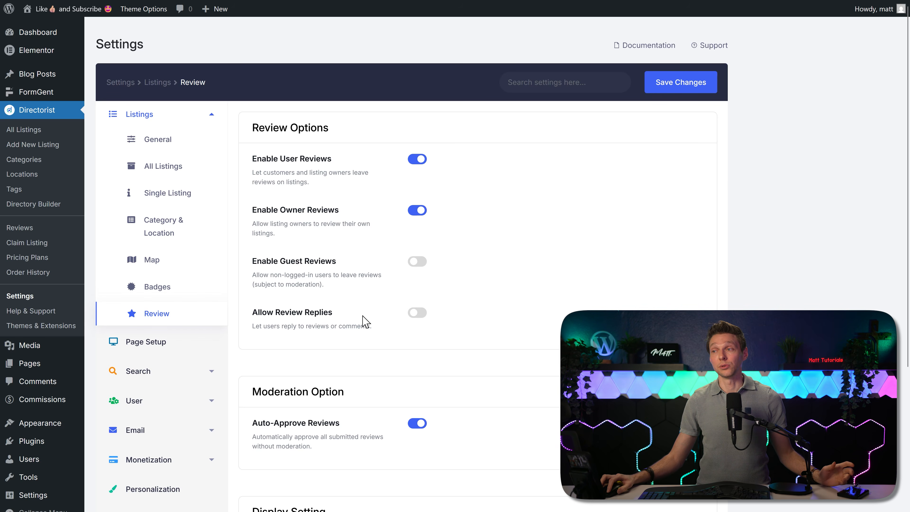
left_click(417, 315)
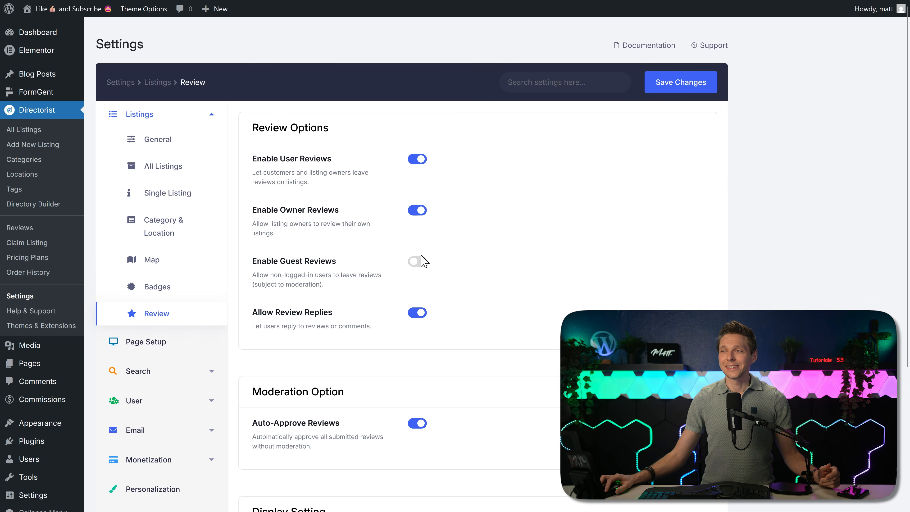
left_click(419, 262)
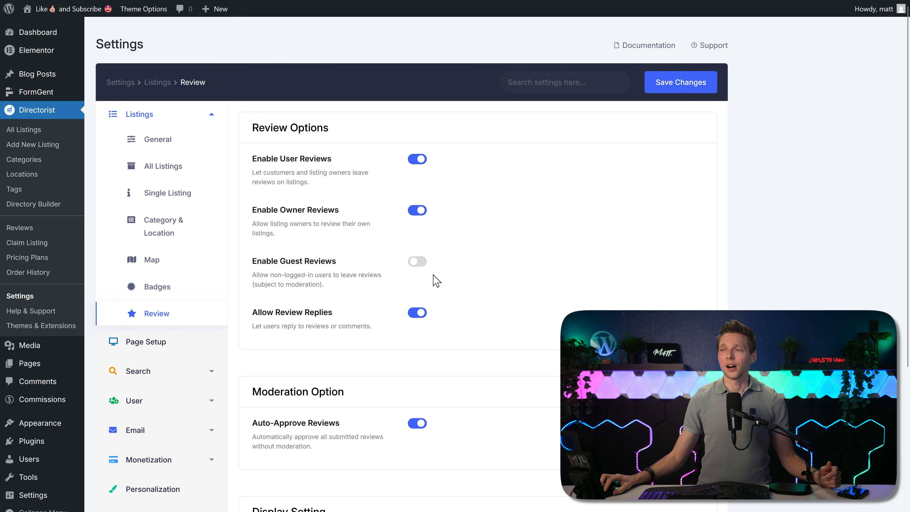
- Turn off Auto-Approve Reviews under Moderation Option and save the settings
scroll(435, 281, "down", 5)
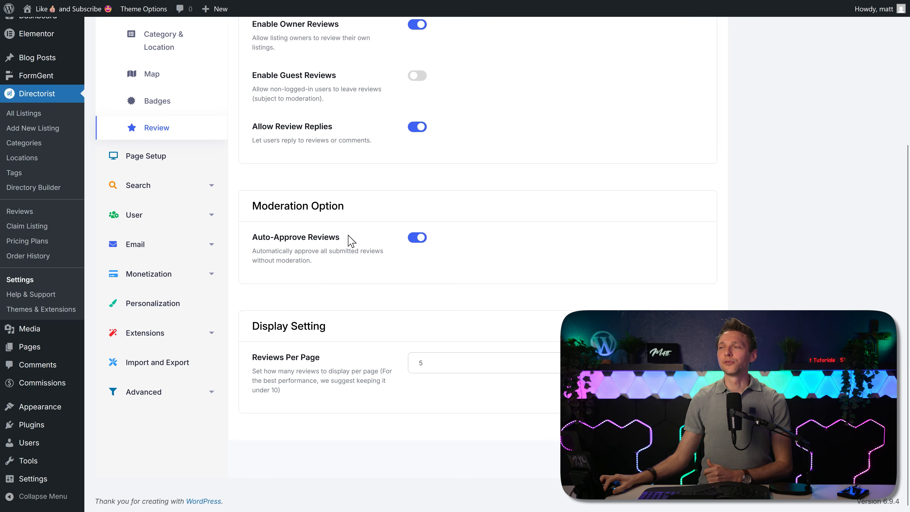
left_click(419, 239)
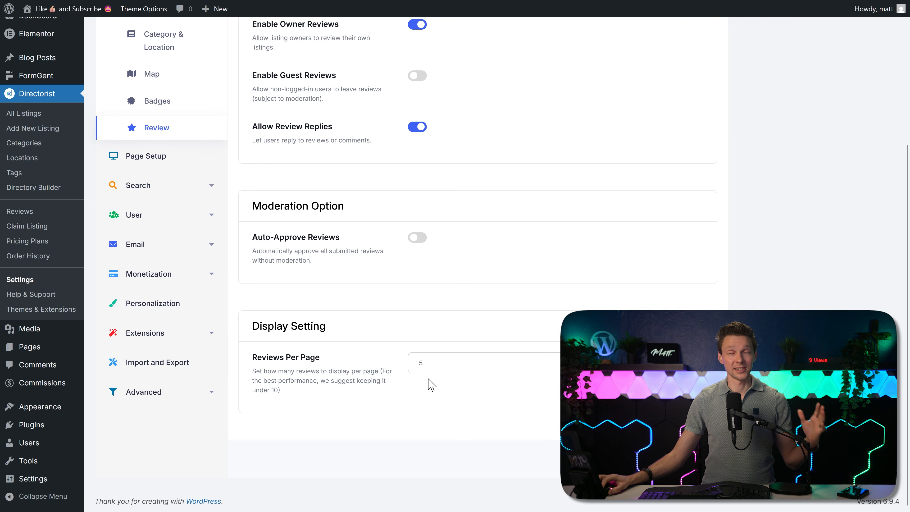
left_click(525, 305)
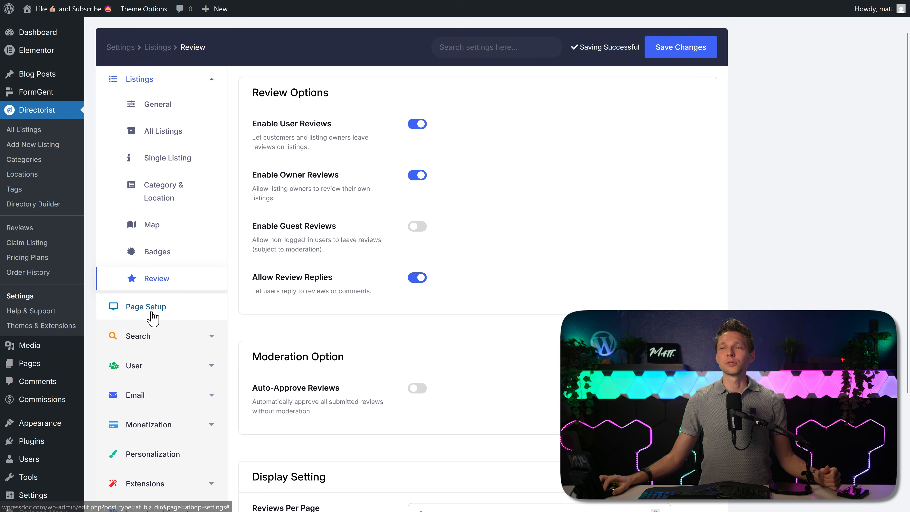
- Open Page Setup and check which pages can be assigned as the Add Listing Page
left_click(153, 318)
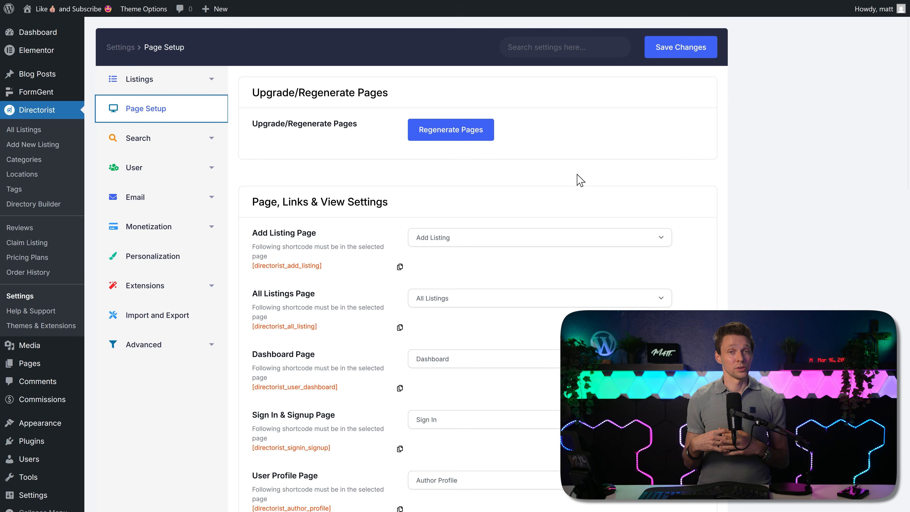
middle_click(753, 132)
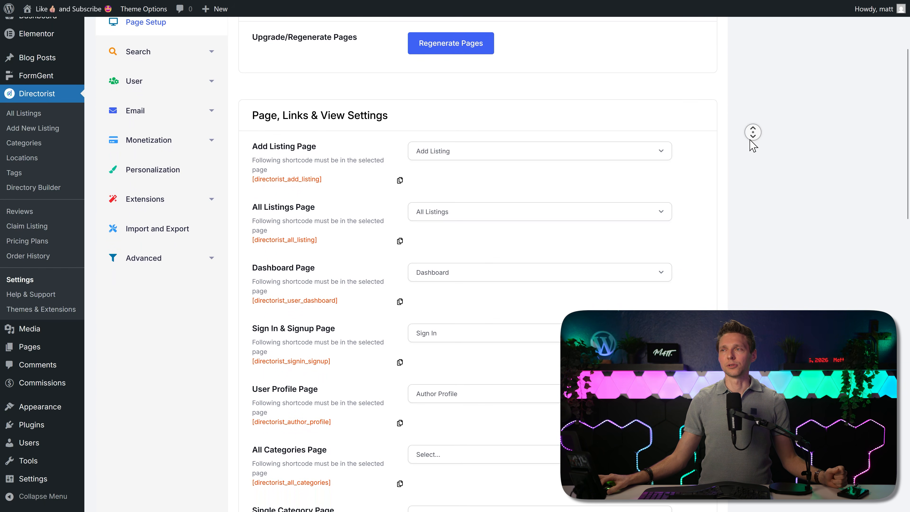
middle_click(742, 140)
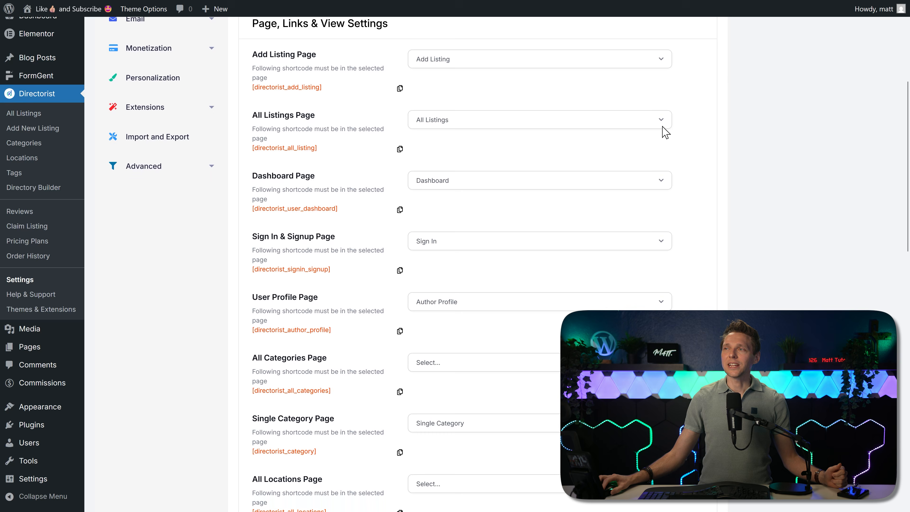
middle_click(725, 88)
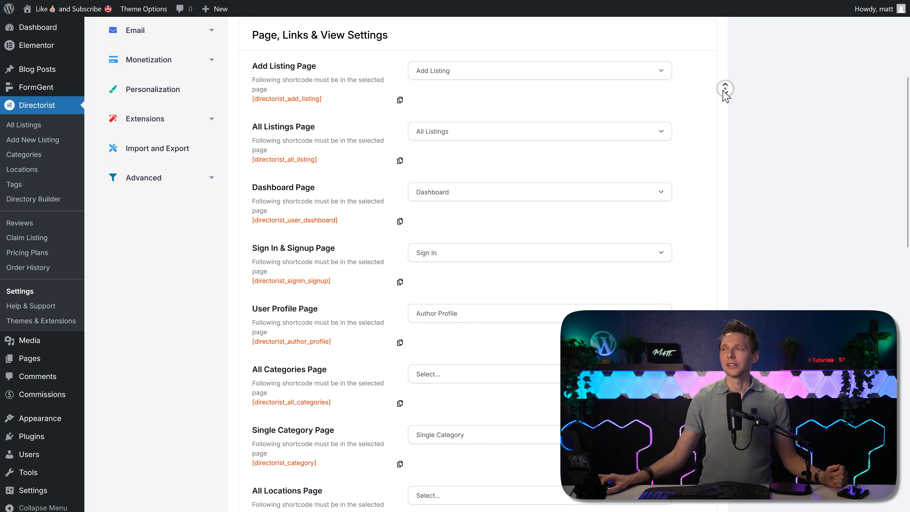
left_click(726, 94)
left_click(460, 73)
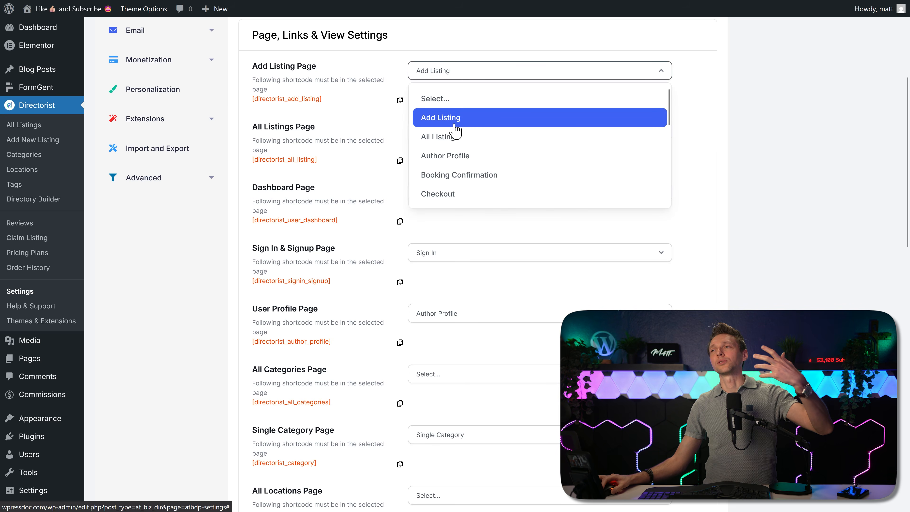
left_click(719, 112)
- Review the remaining page assignments, checking the Transaction Failure Page's shortcode and page choices
middle_click(718, 193)
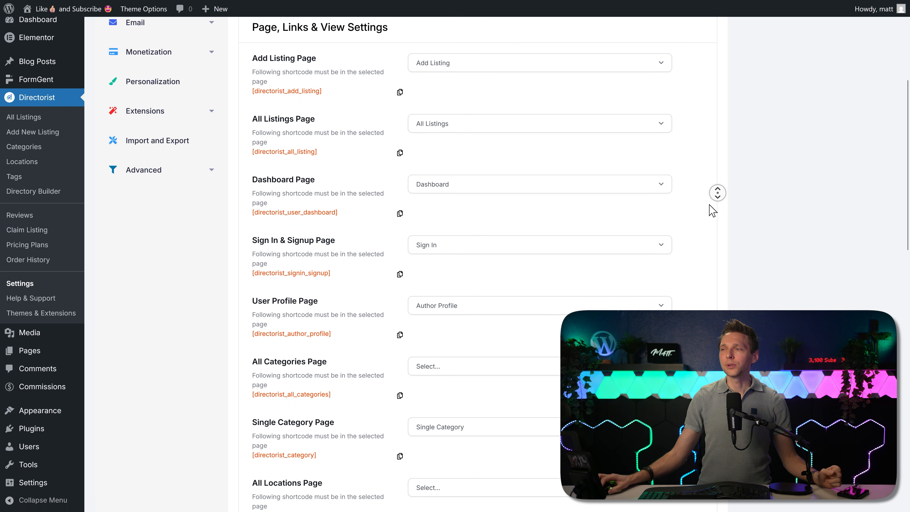
middle_click(721, 210)
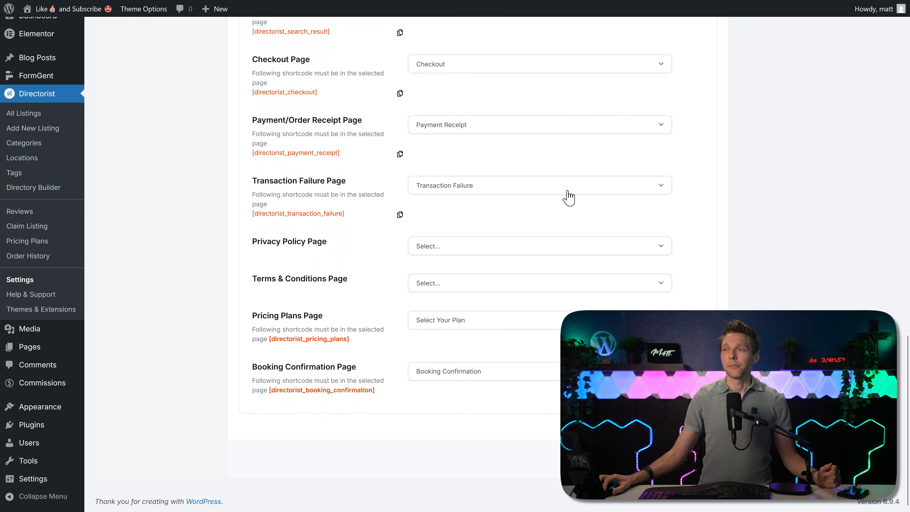
triple_click(330, 213)
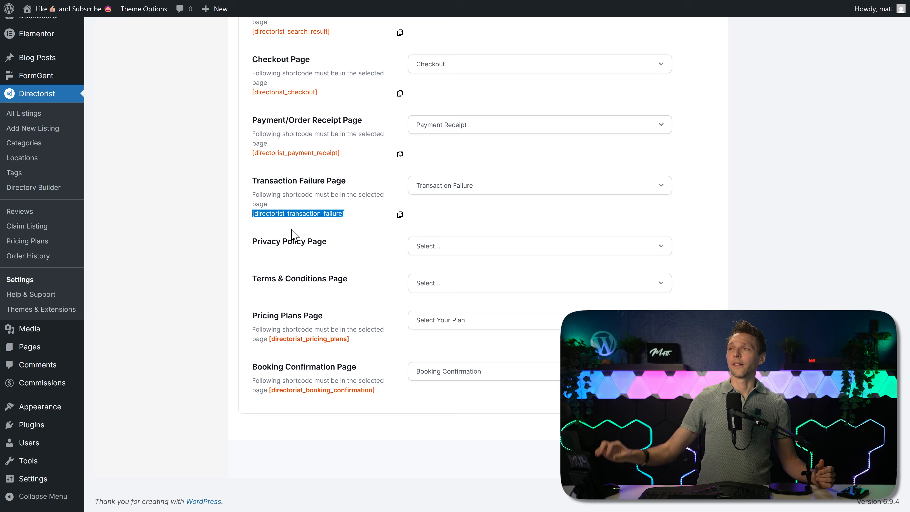
left_click(478, 189)
left_click(728, 212)
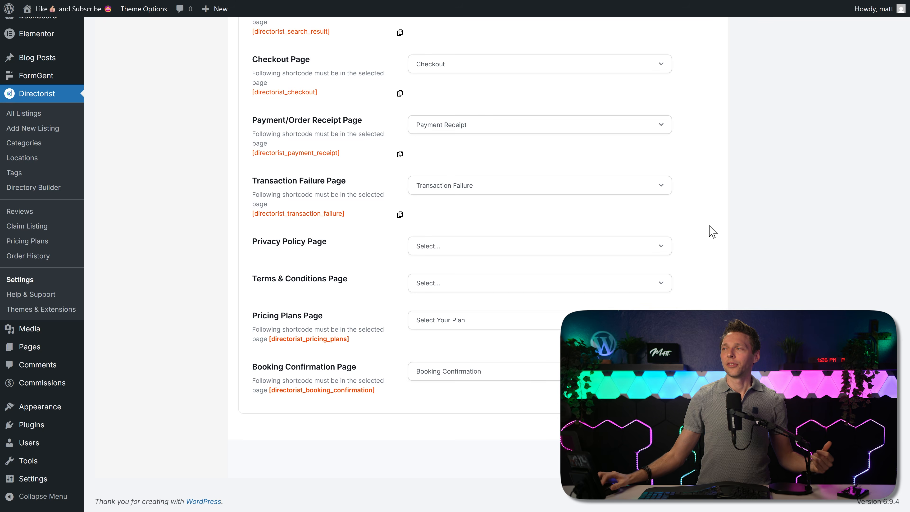
left_click(764, 205)
- Open the Search Listing settings and examine the search bar texts, filter options and popular categories setting
left_click(154, 175)
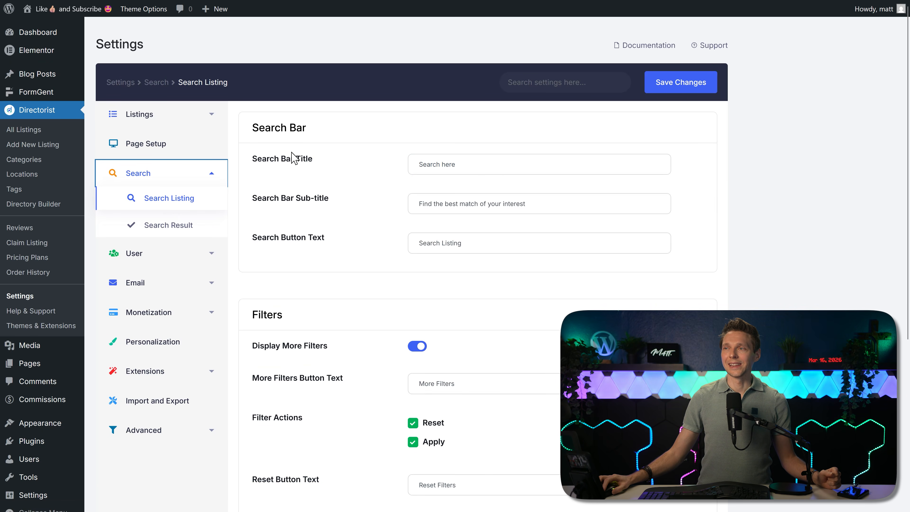
left_click_drag(460, 166, 413, 167)
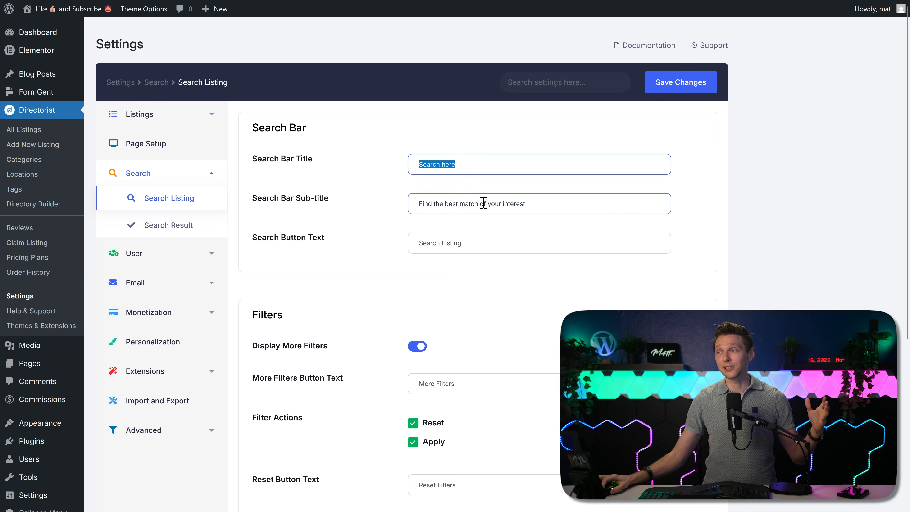
left_click_drag(484, 203, 410, 203)
left_click_drag(462, 244, 401, 244)
left_click(374, 252)
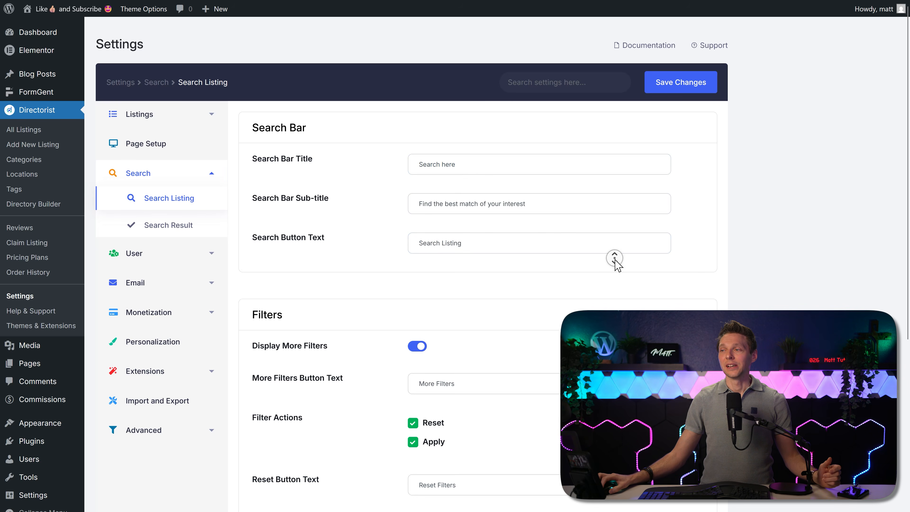
scroll(615, 258, "down", 5)
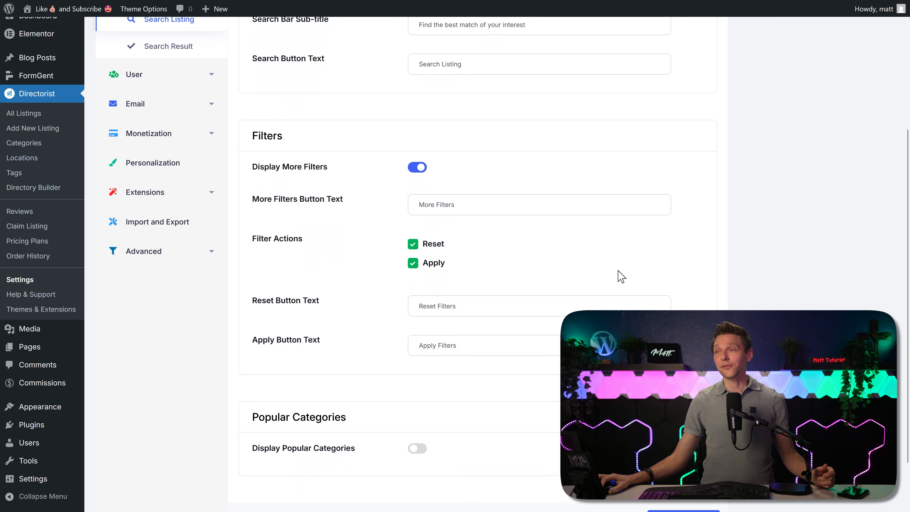
scroll(525, 247, "down", 2)
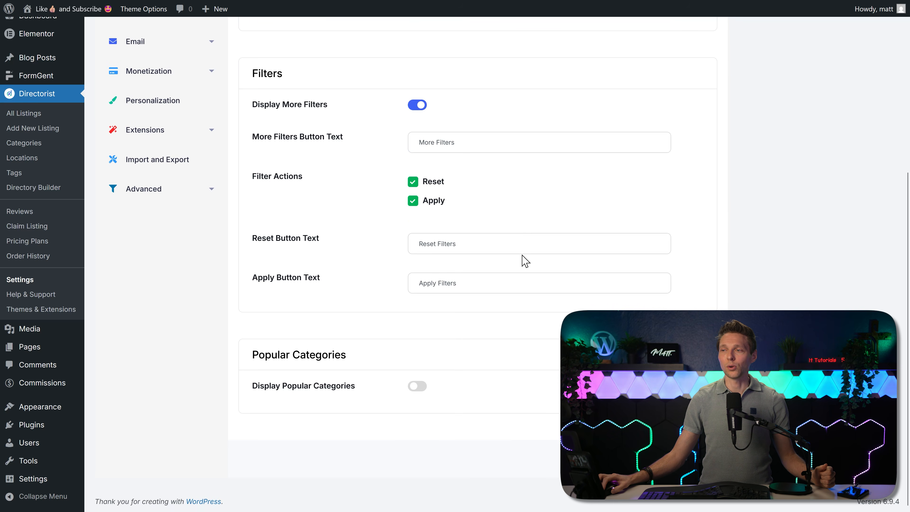
- Turn on Display Popular Categories in the Search Listing settings
left_click(417, 388)
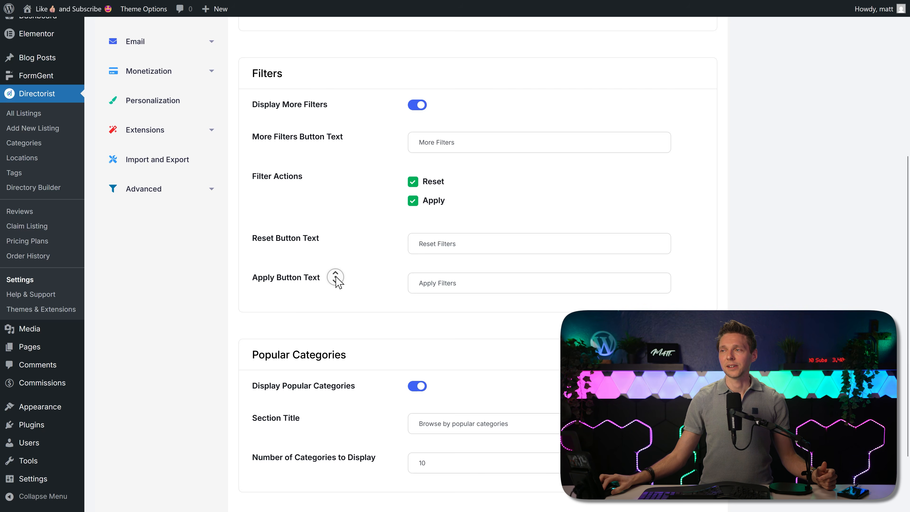
scroll(337, 279, "up", 5)
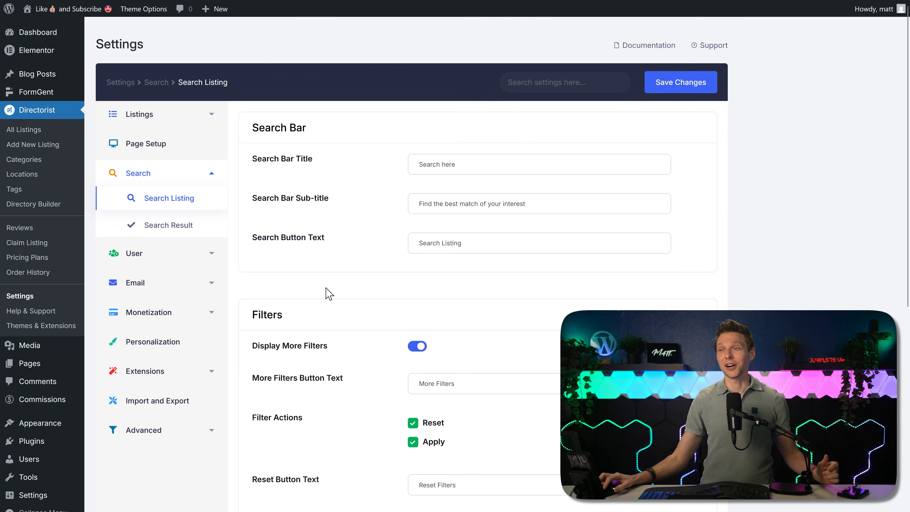
- Open the Search Result settings and examine the listings layout, number of columns, results per page and top search bar options
left_click(175, 228)
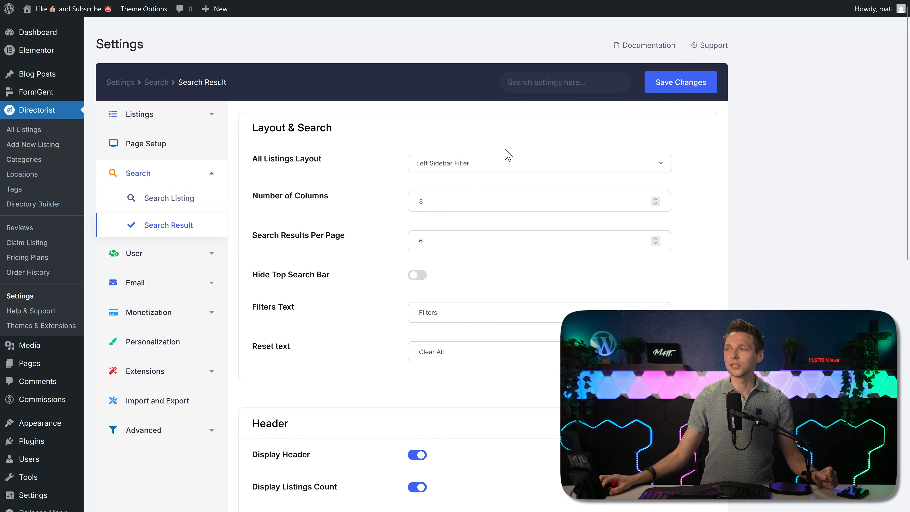
scroll(523, 146, "down", 1)
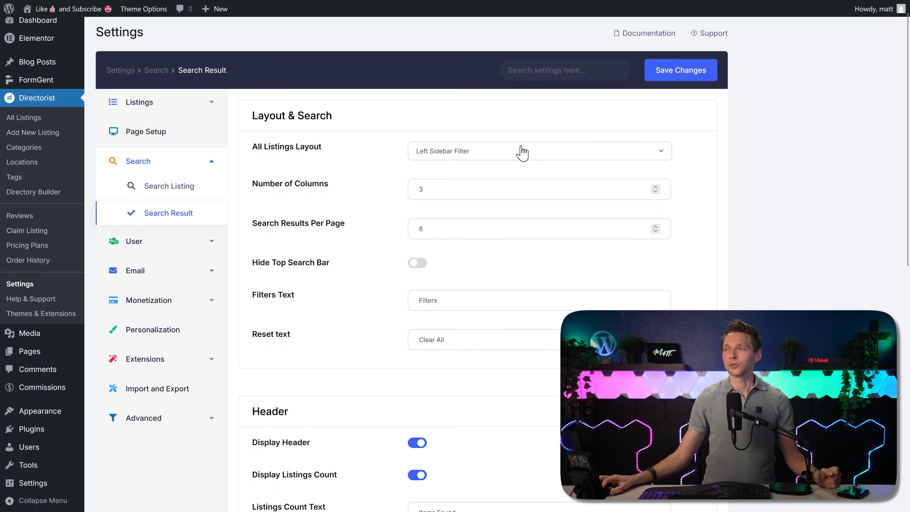
left_click(479, 153)
left_click(474, 154)
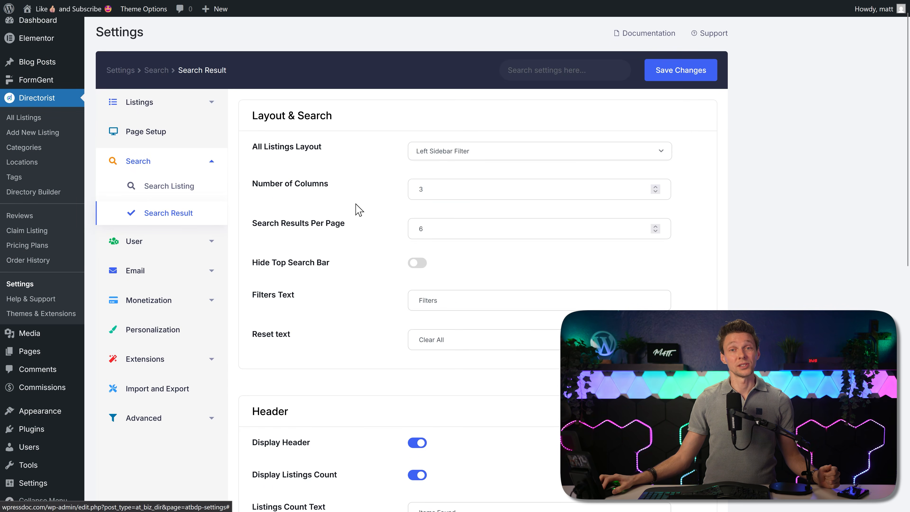
left_click(421, 193)
left_click(387, 198)
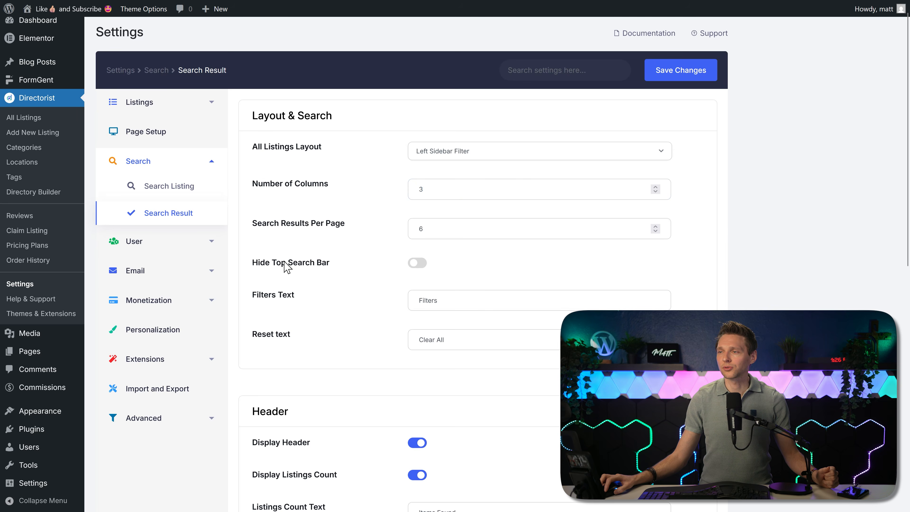
middle_click(532, 260)
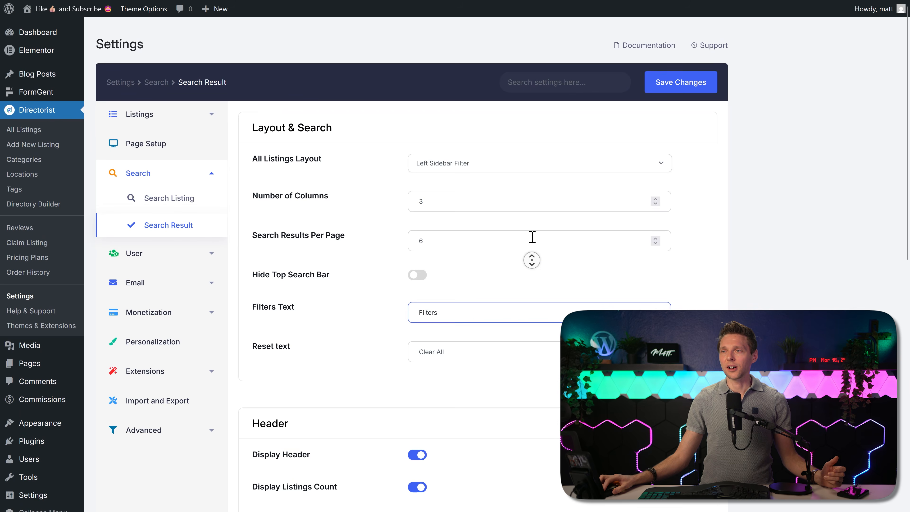
middle_click(532, 237)
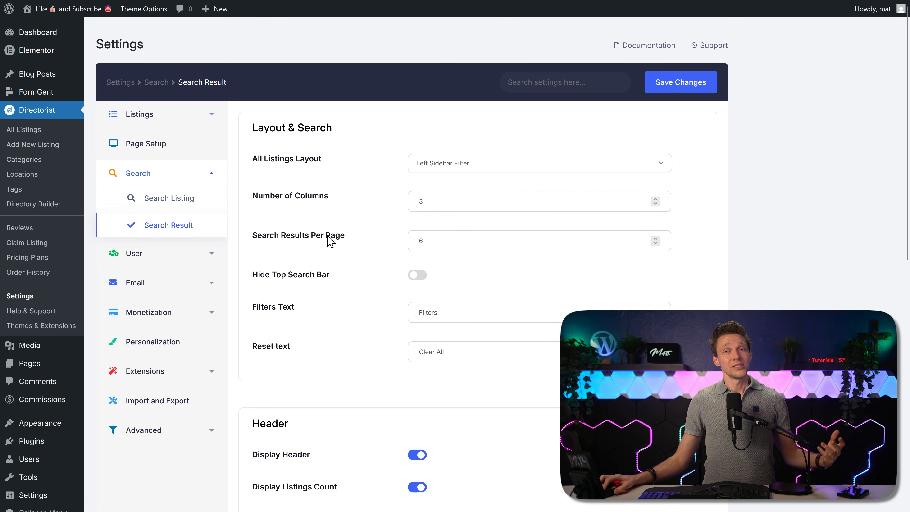
- Open the User settings and browse the Registration Form, Login Form, Dashboard and All Authors sections
left_click(158, 254)
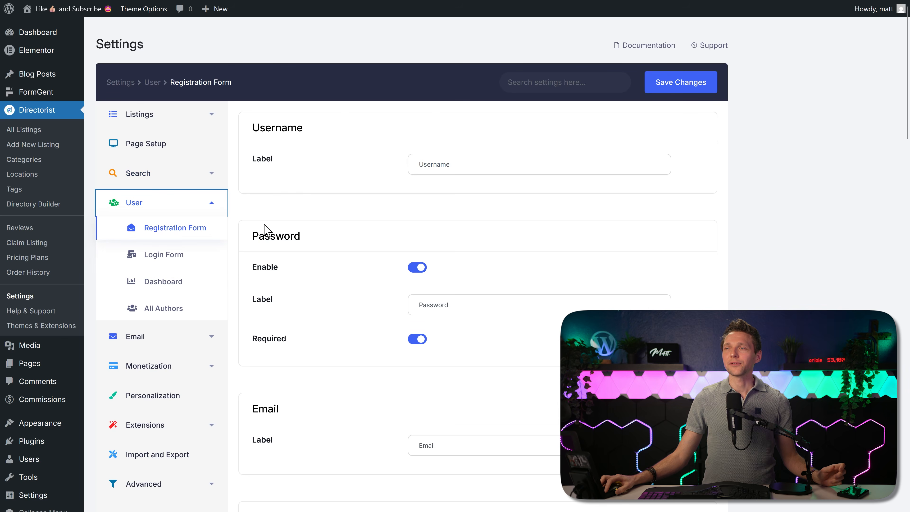
left_click(163, 255)
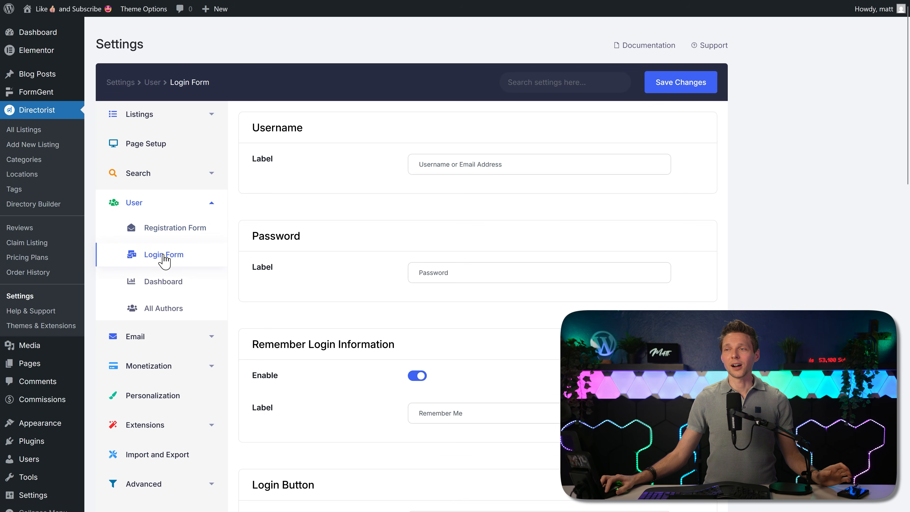
left_click(166, 284)
left_click(167, 311)
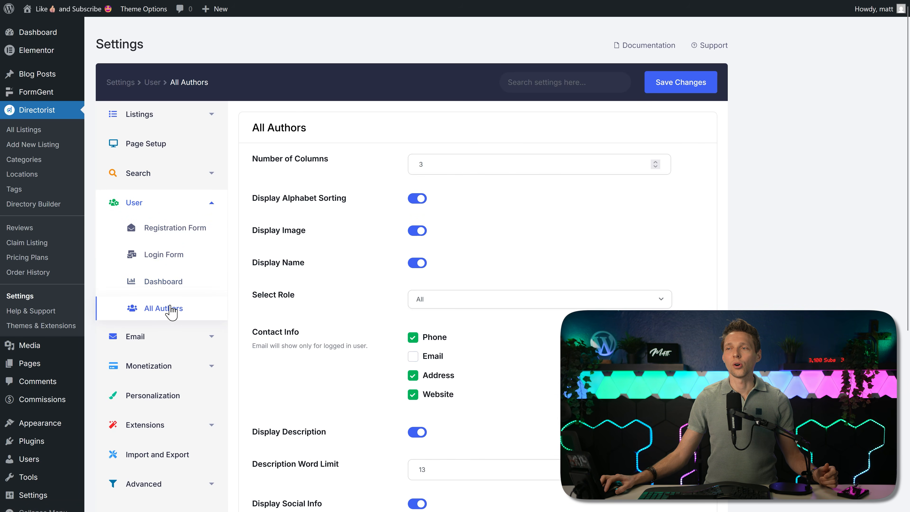
- Return to the Registration Form settings and examine the username, password, email, website and name fields
left_click(168, 238)
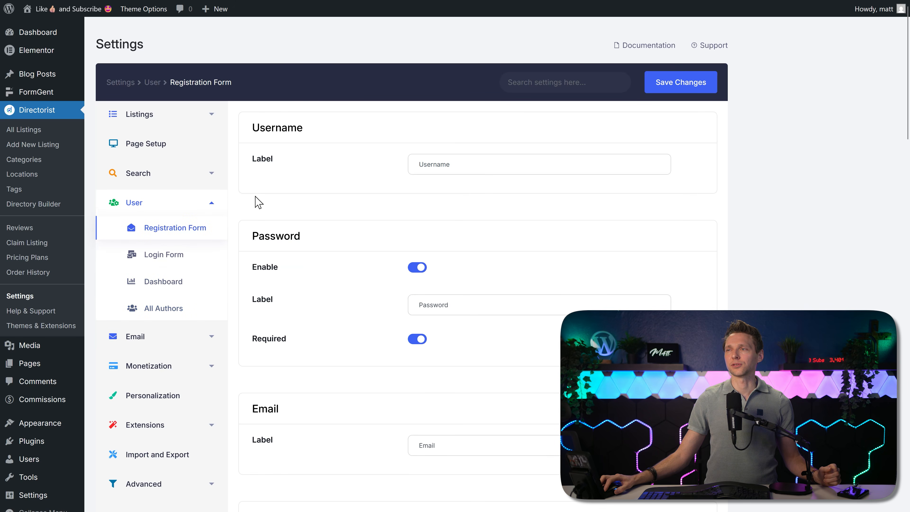
middle_click(707, 198)
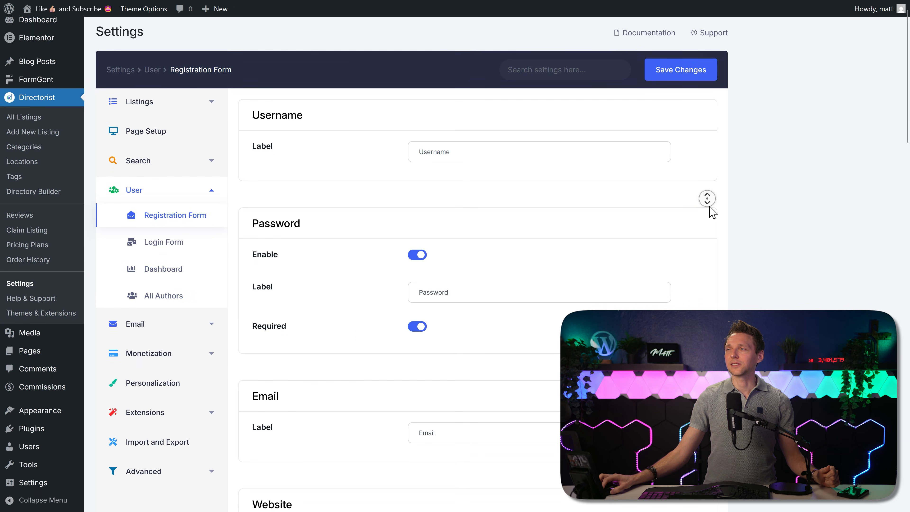
middle_click(710, 207)
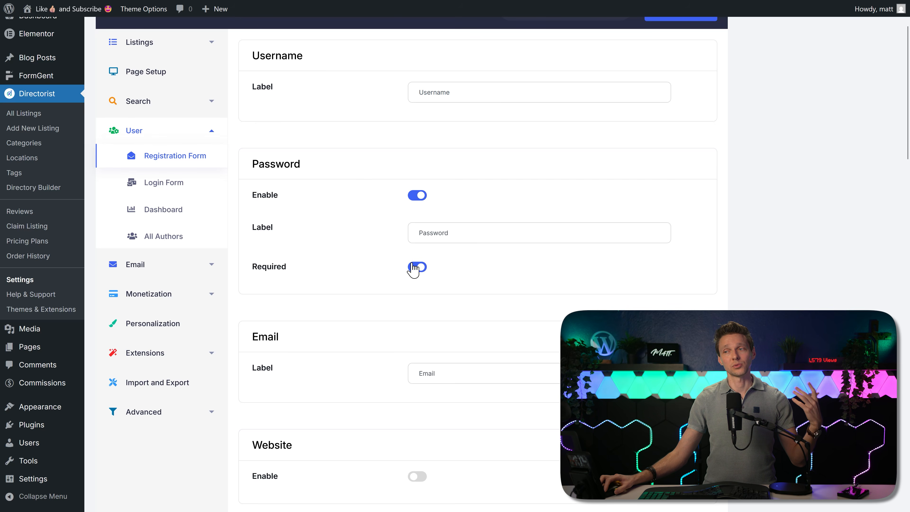
middle_click(549, 299)
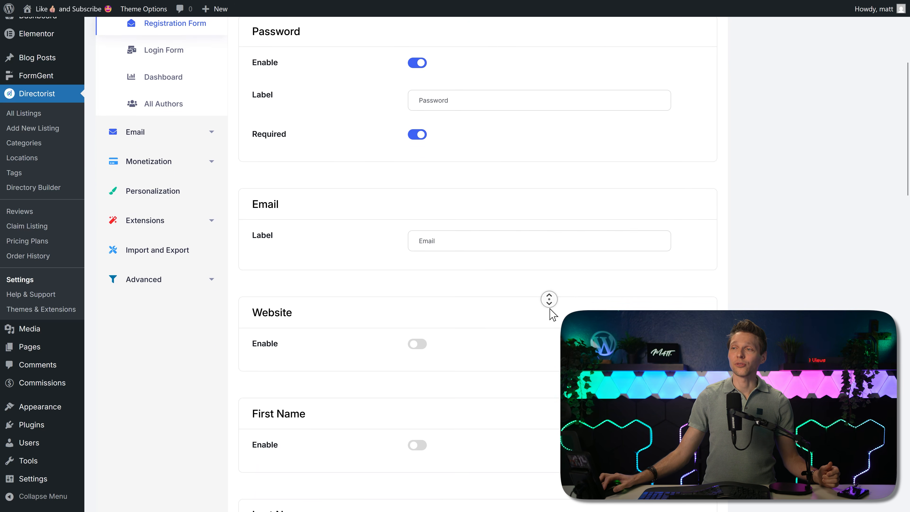
middle_click(537, 264)
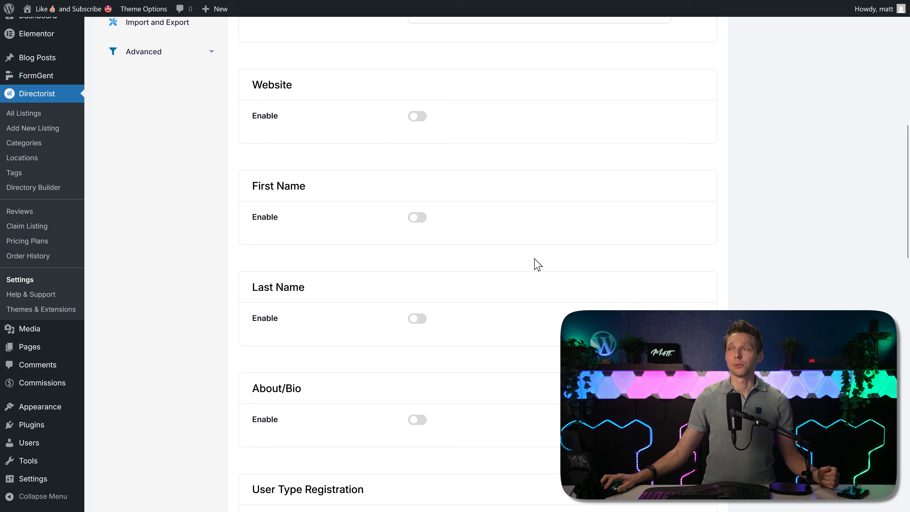
- Check the Website field's options by switching it on and off again, and review the remaining registration form sections
left_click(417, 116)
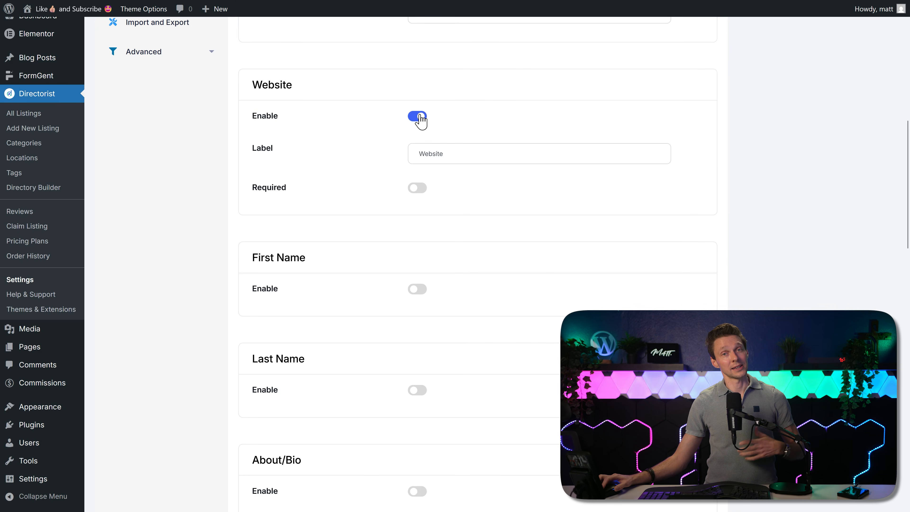
left_click(417, 116)
middle_click(509, 271)
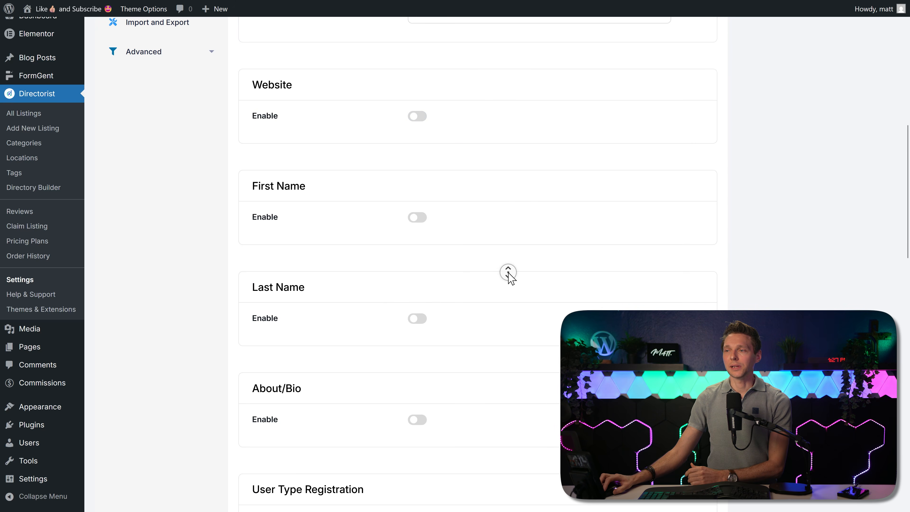
left_click(513, 293)
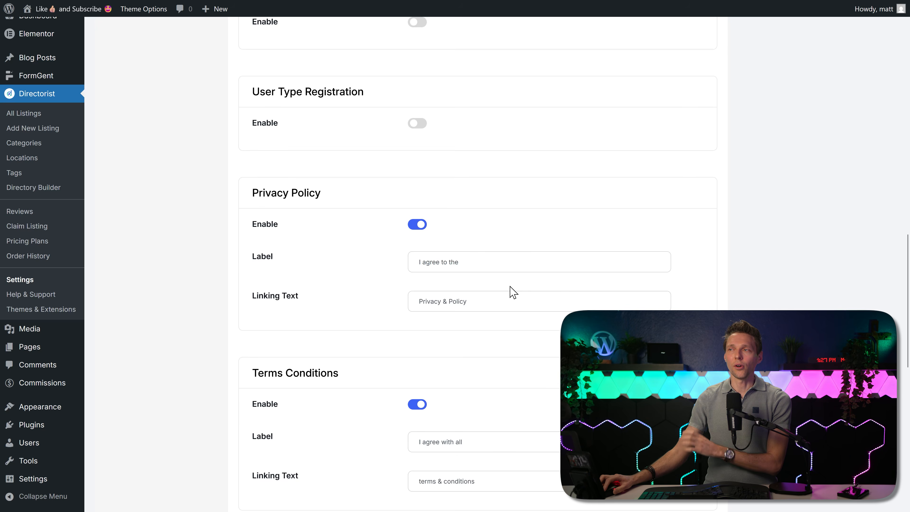
middle_click(473, 178)
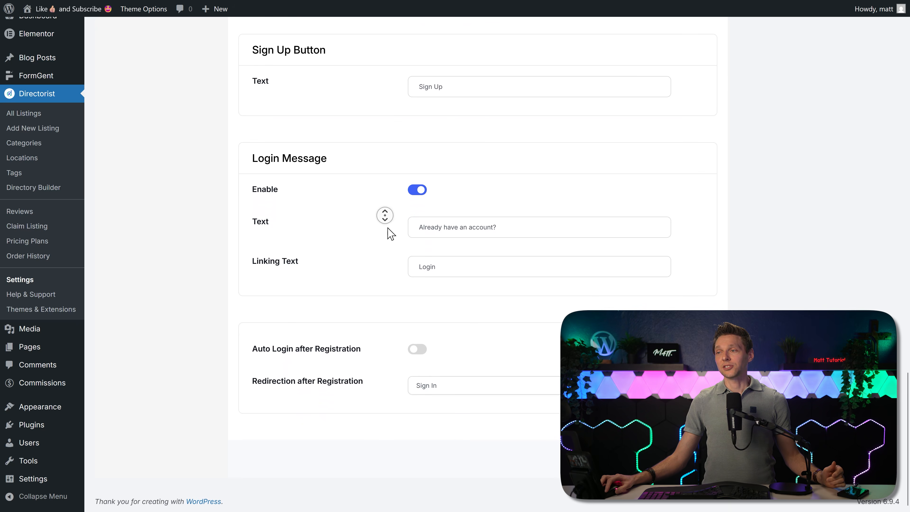
middle_click(388, 229)
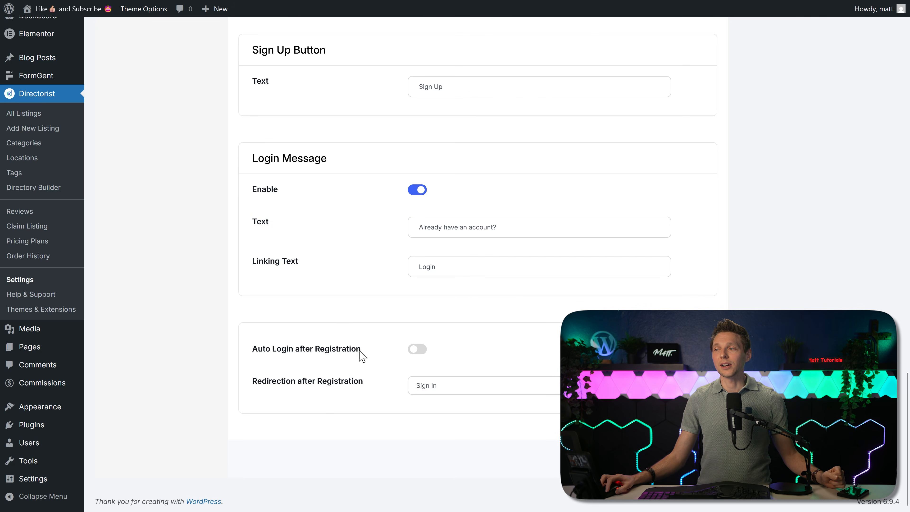
- Turn on Auto Login after Registration, check the page choices for Redirection after Registration, and save the settings
left_click(420, 351)
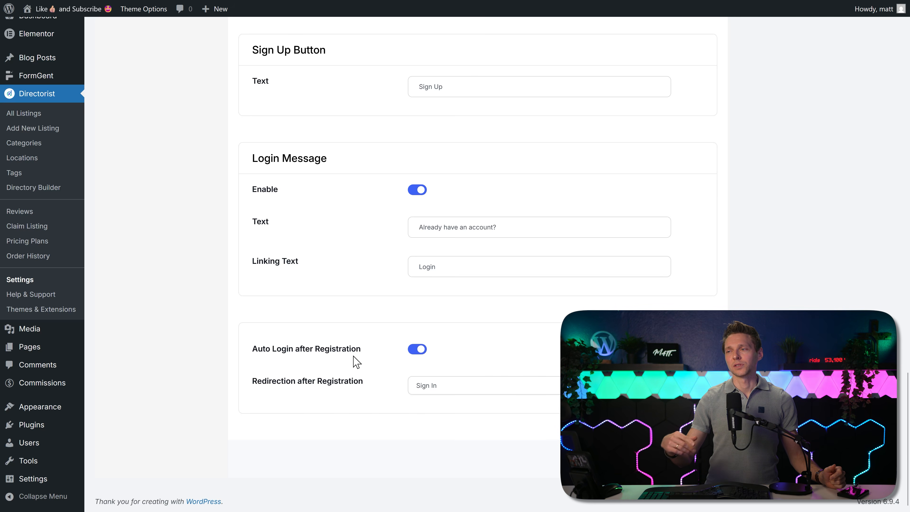
left_click(447, 392)
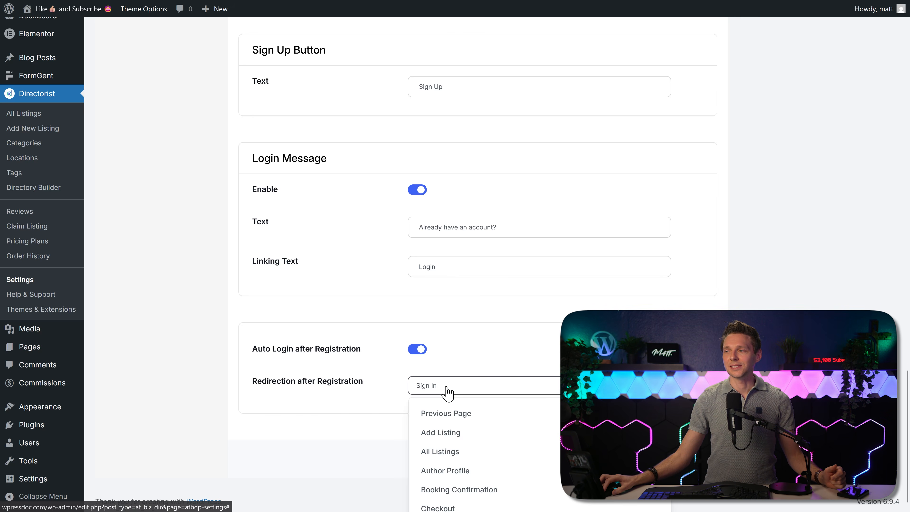
left_click(420, 392)
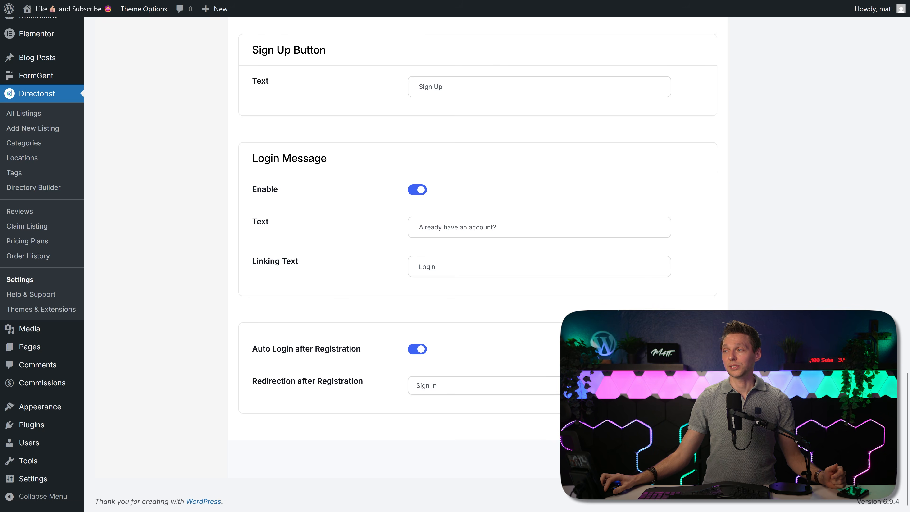
scroll(714, 232, "up", 20)
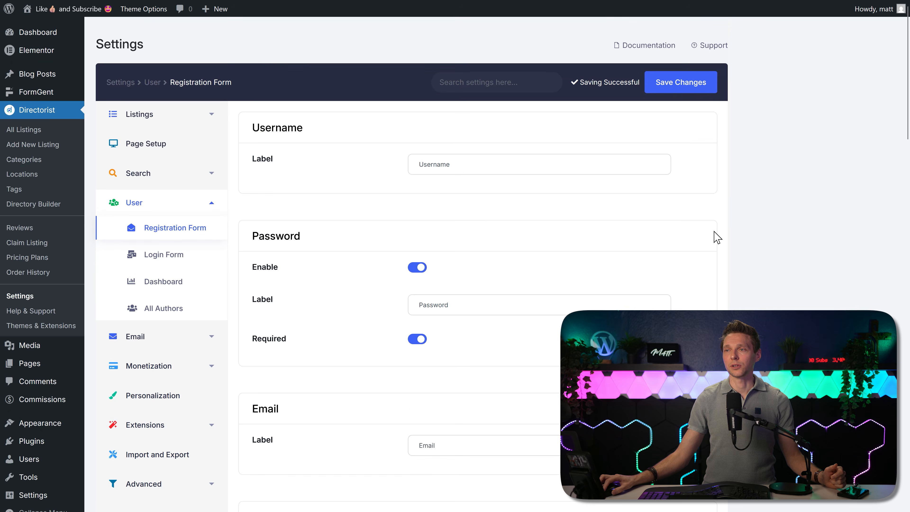
- Open the Login Form settings and review the login button, sign-up message, password recovery and redirection options
left_click(159, 255)
middle_click(780, 207)
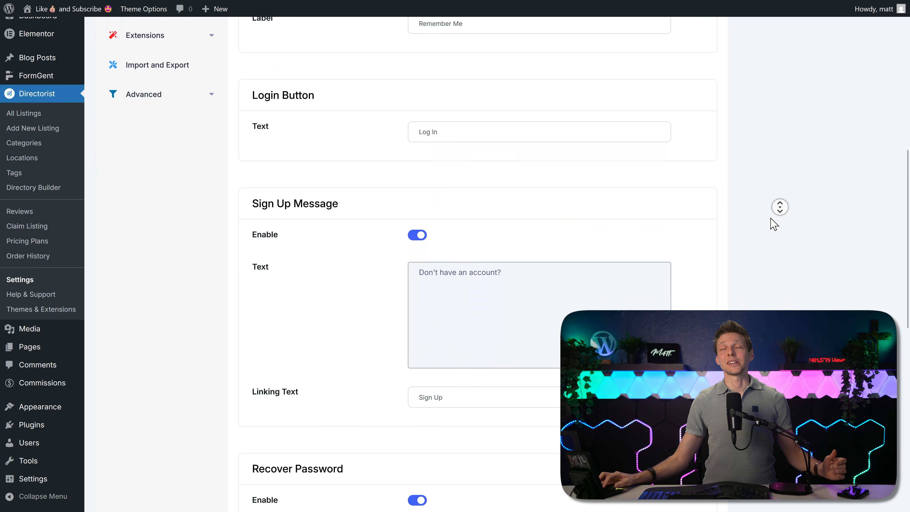
middle_click(769, 218)
middle_click(779, 221)
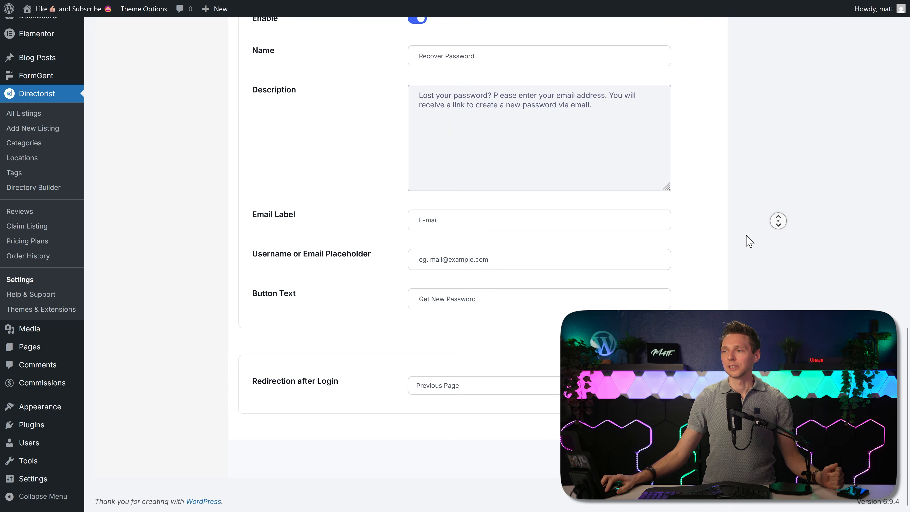
middle_click(759, 155)
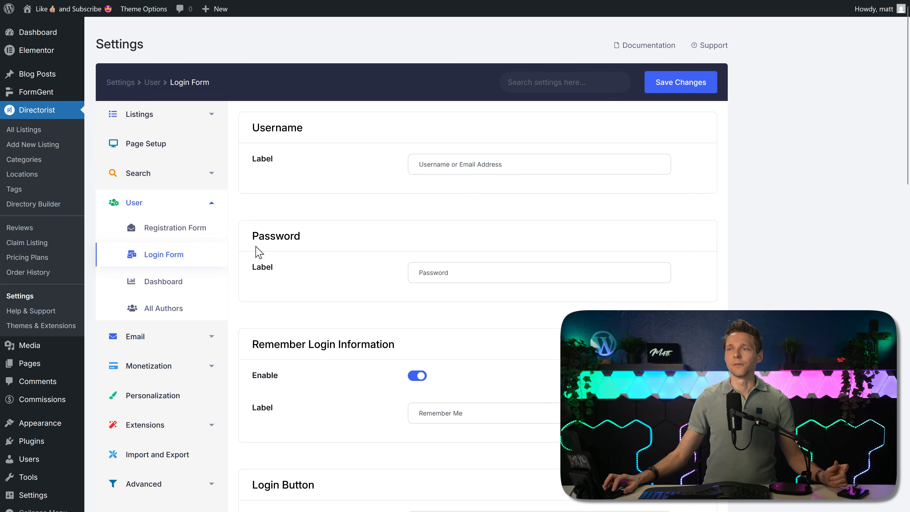
- Open the user Dashboard settings and try switching the My Profile and Favourite Listings tabs off and back on
left_click(175, 282)
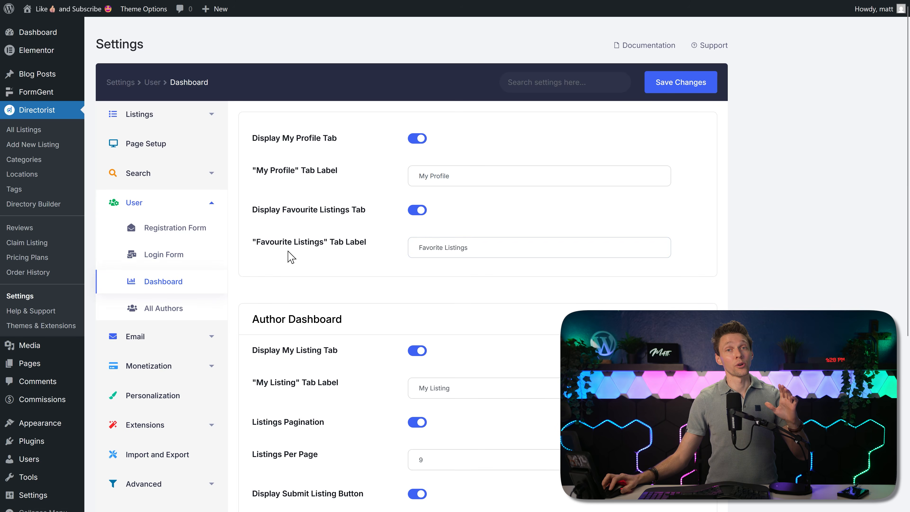
left_click(419, 139)
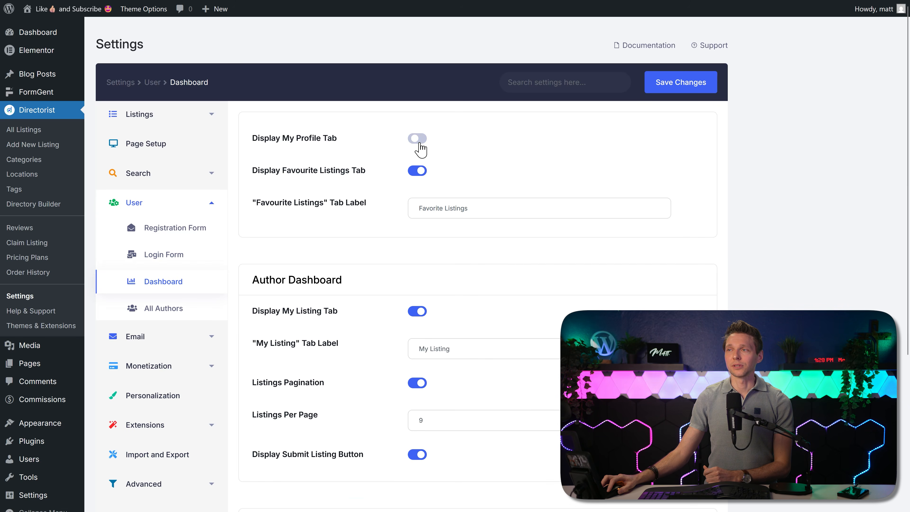
left_click(418, 140)
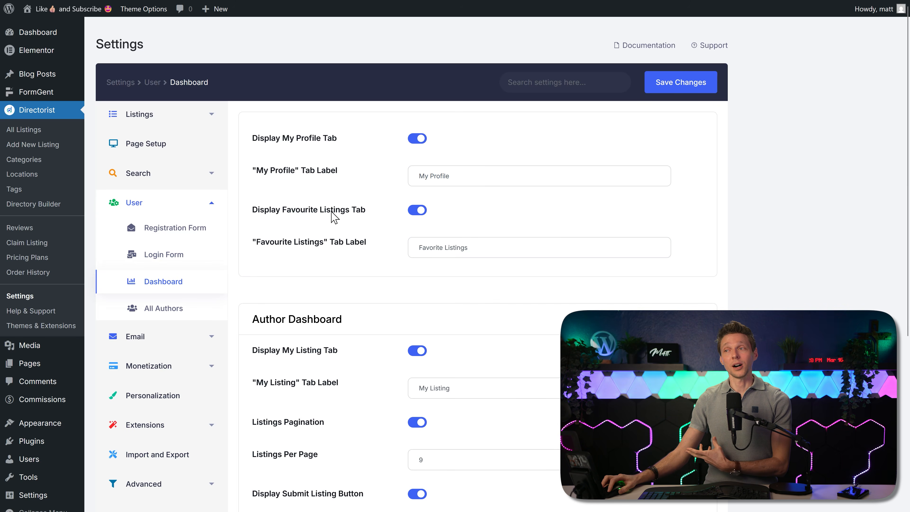
left_click(418, 210)
left_click(418, 210)
- Review the Author Dashboard and User Dashboard options, including listings pagination and the Become An Author button
middle_click(632, 205)
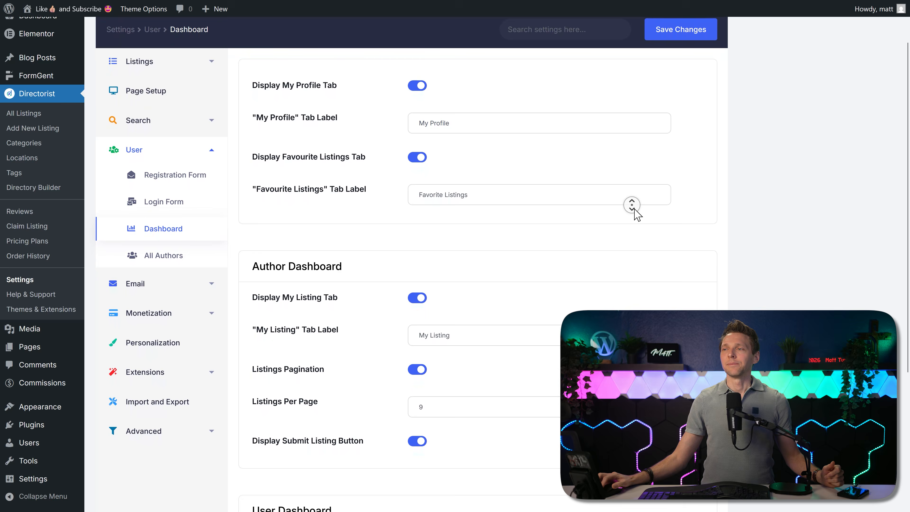
middle_click(629, 220)
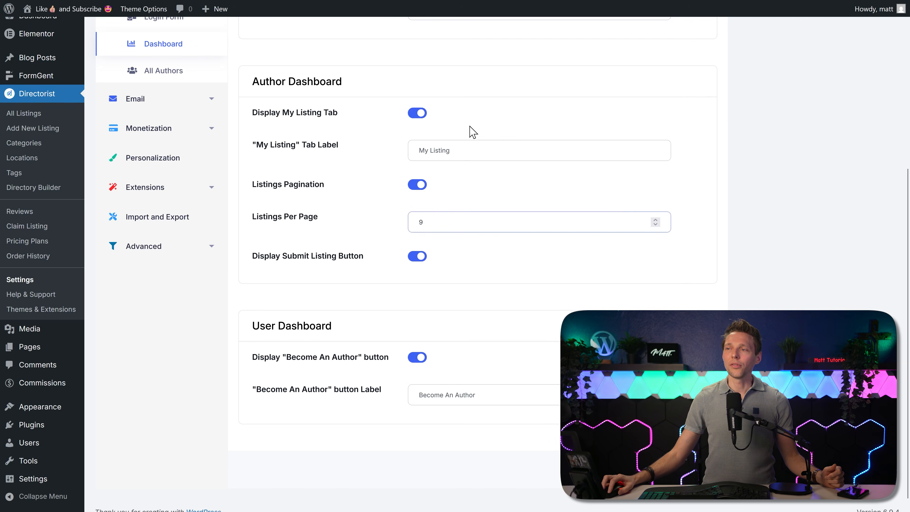
middle_click(587, 264)
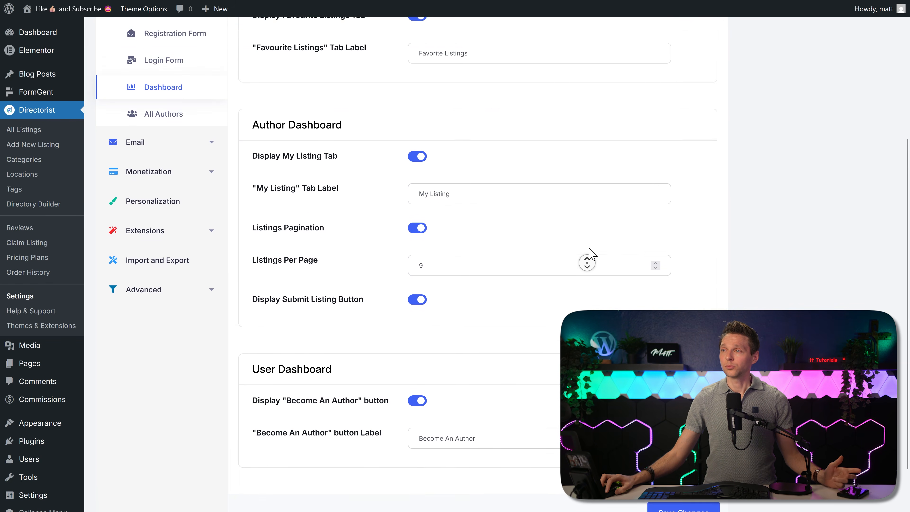
- Open the All Authors settings and review the display, role, contact info and pagination options
left_click(168, 309)
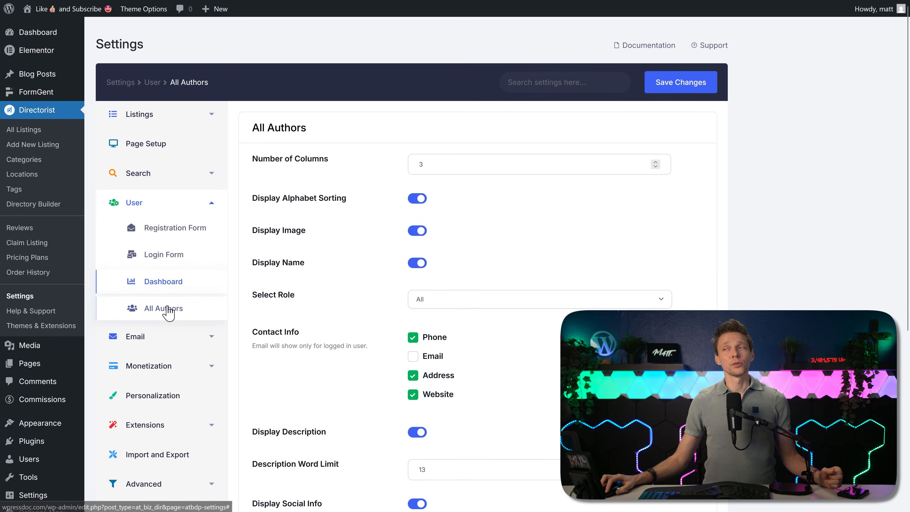
middle_click(625, 203)
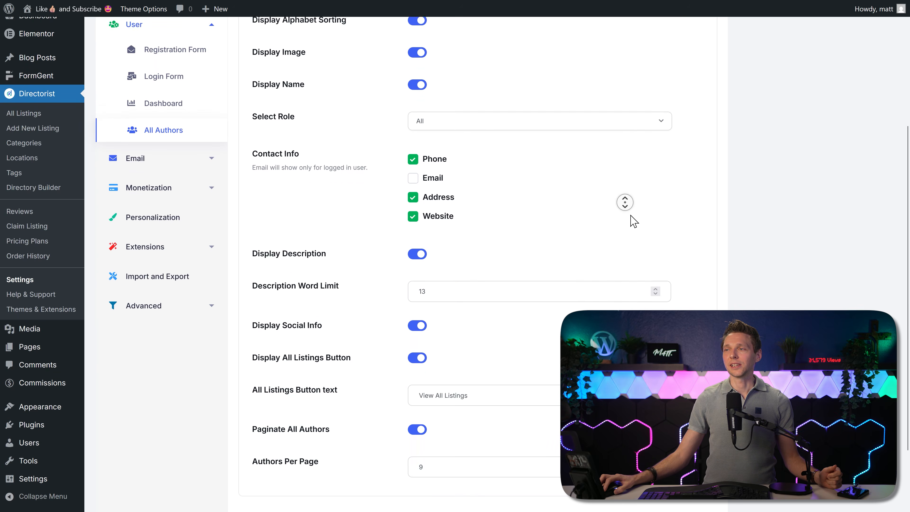
middle_click(612, 193)
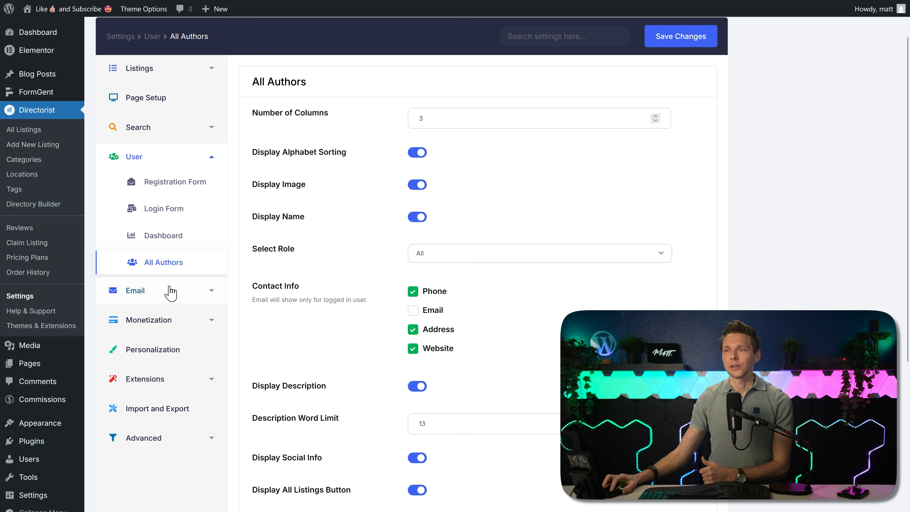
- Open the general Email settings and set Sender Name for Emails to "Contact | Las Vegas Restaurants"
left_click(200, 291)
scroll(159, 231, "down", 1)
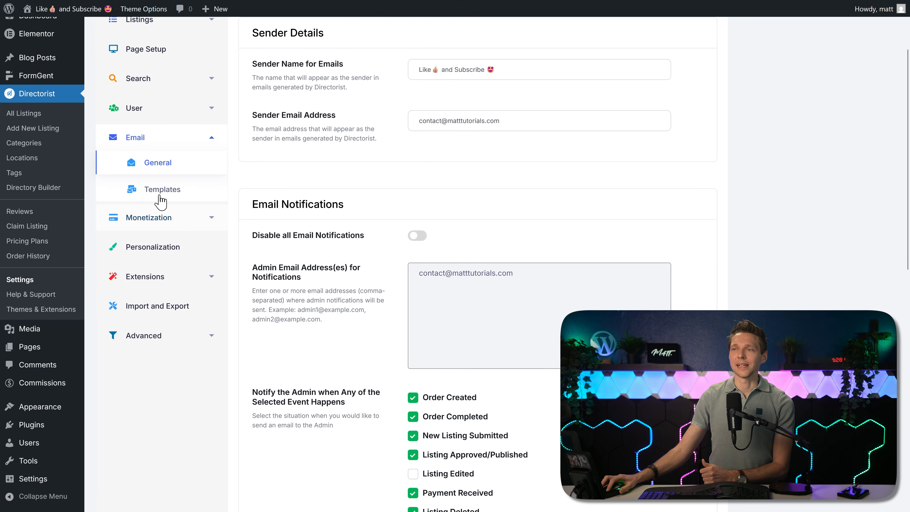
left_click(163, 187)
left_click(169, 163)
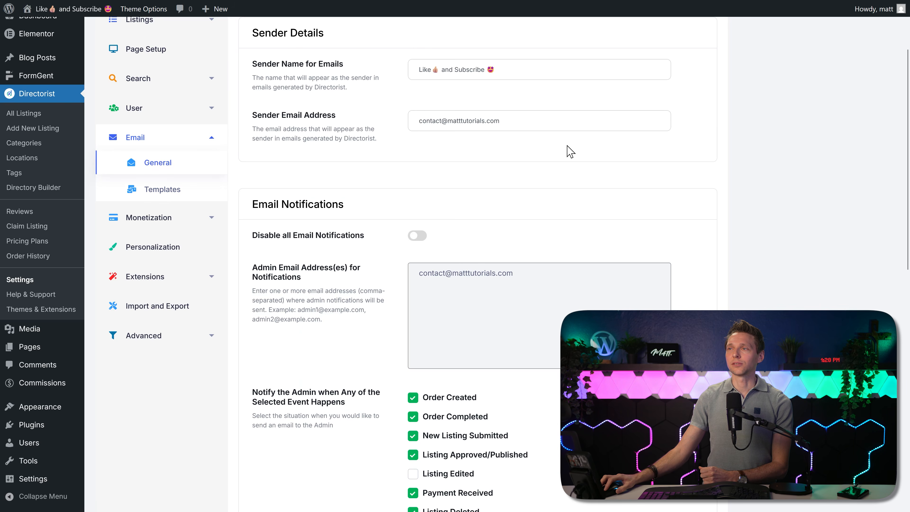
left_click(535, 66)
key("ctrl+a")
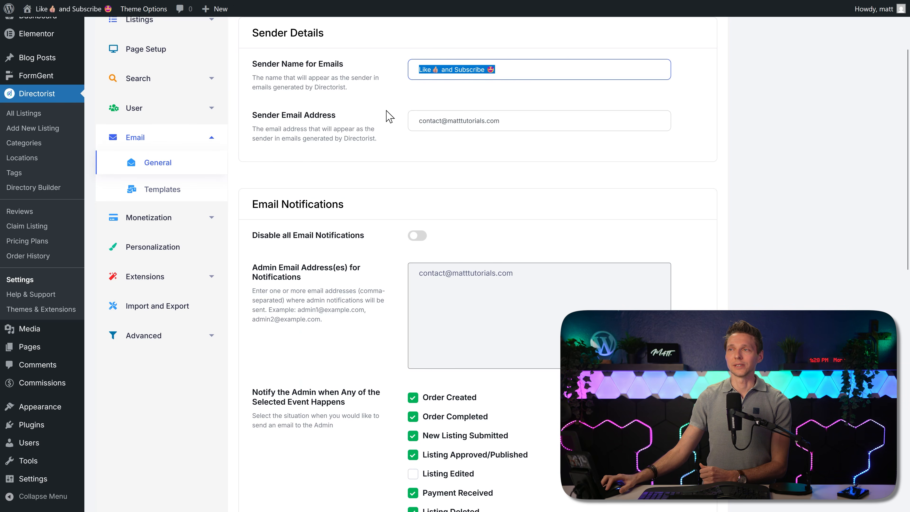
type("Contact |")
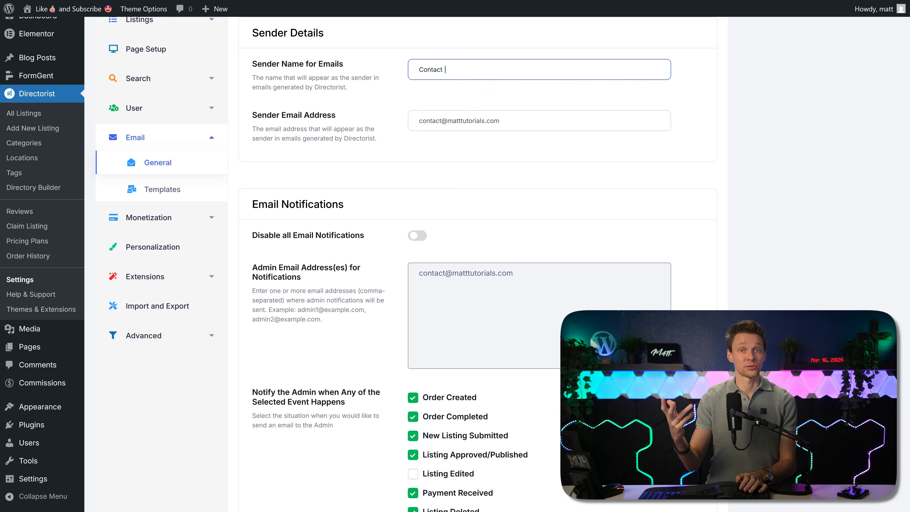
type(" Las Vegas Restaurants")
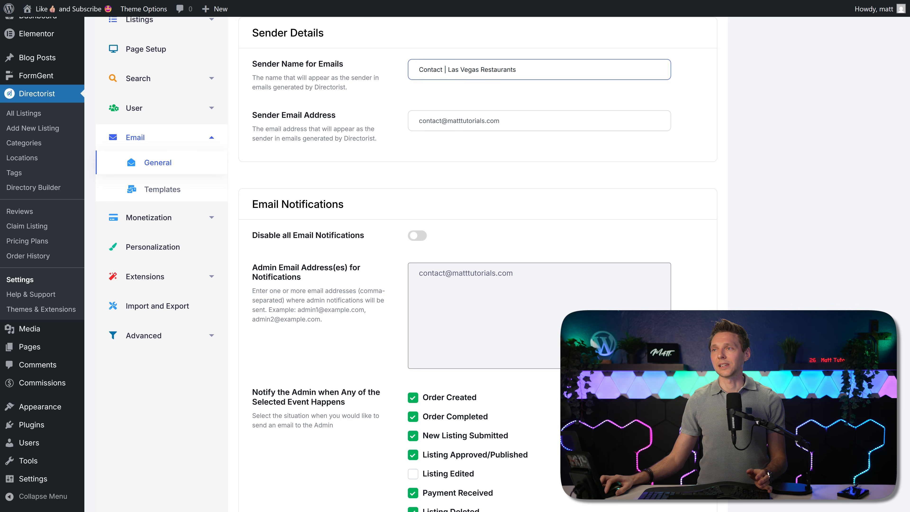
- Check the Sender Email Address and try switching Disable all Email Notifications on and back off
left_click(465, 121)
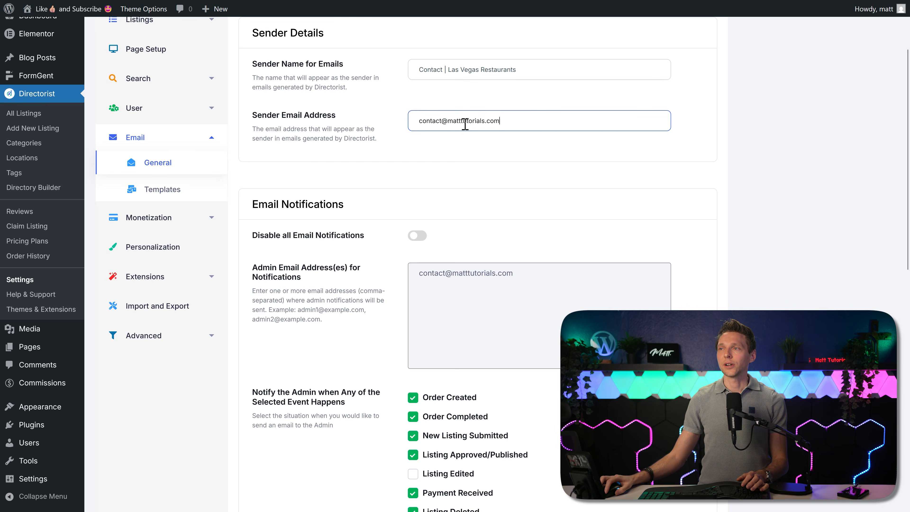
key("ctrl+a")
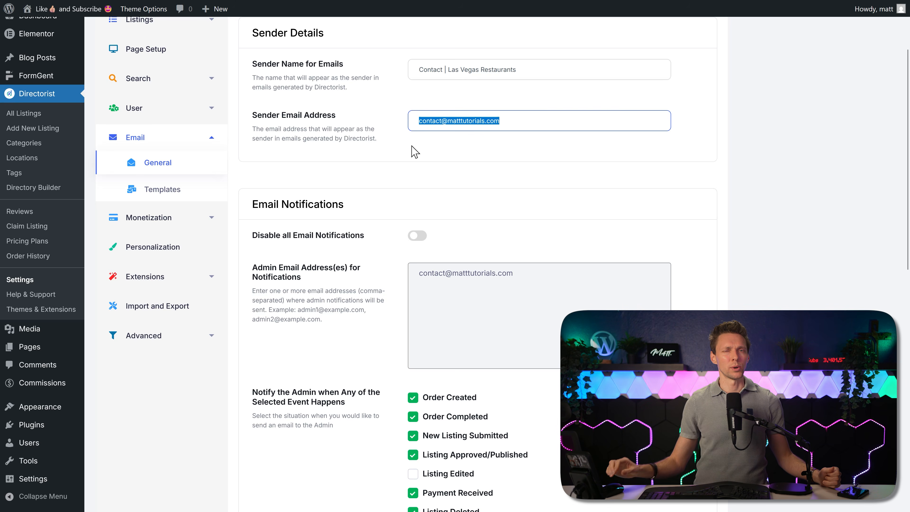
middle_click(537, 253)
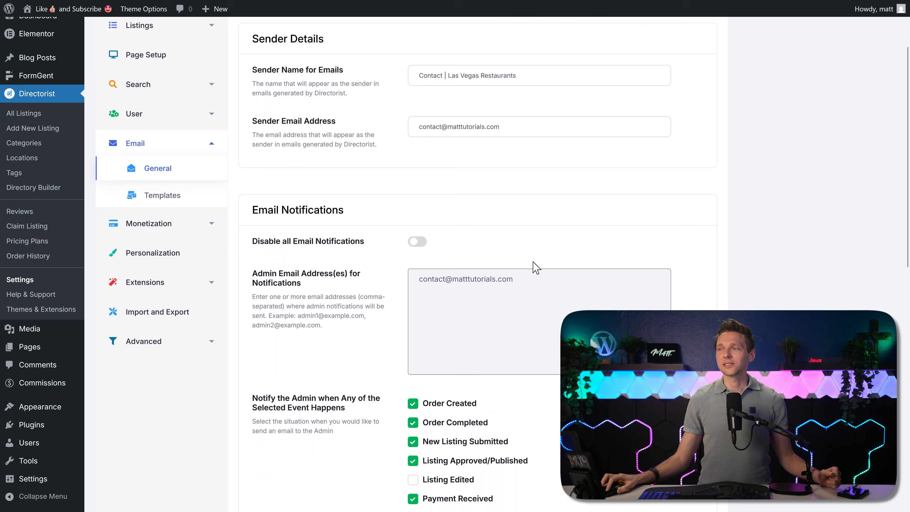
left_click(417, 240)
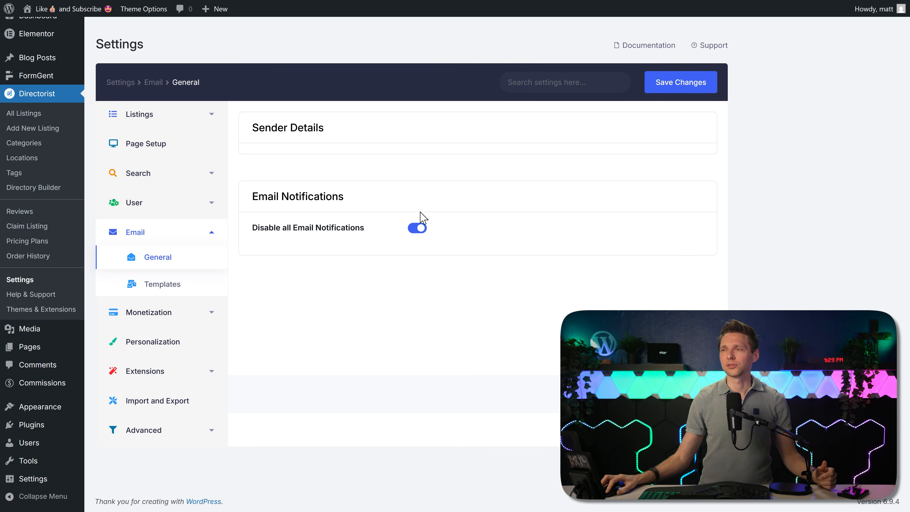
left_click(417, 230)
- Turn off the admin notification for Order Created, review the listing owner notifications, and save the email settings
middle_click(600, 292)
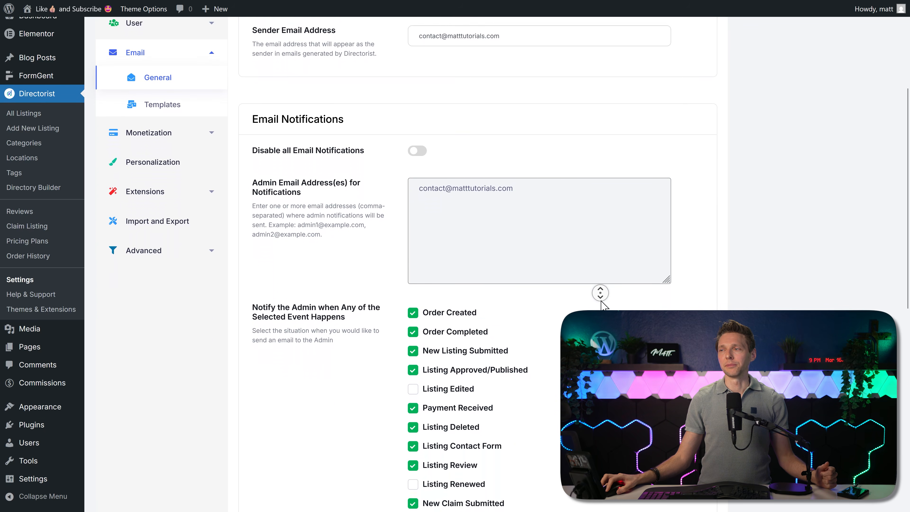
middle_click(600, 302)
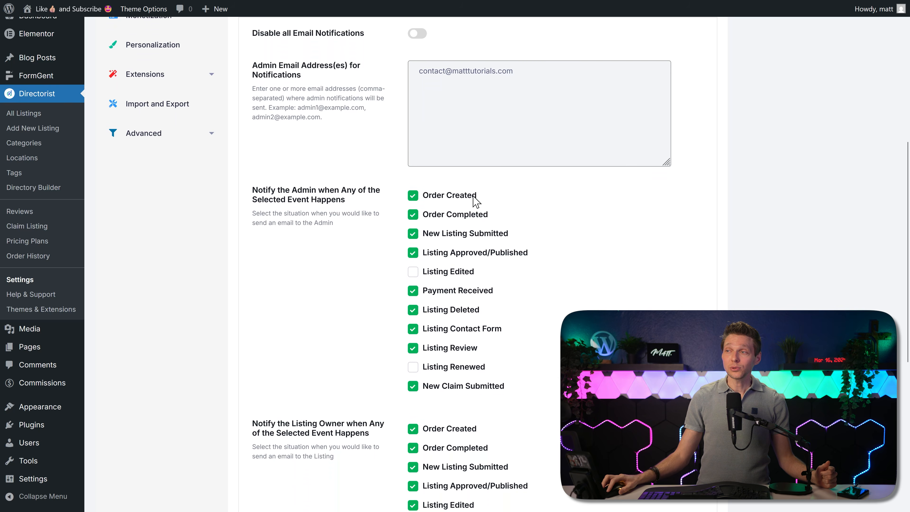
left_click(456, 220)
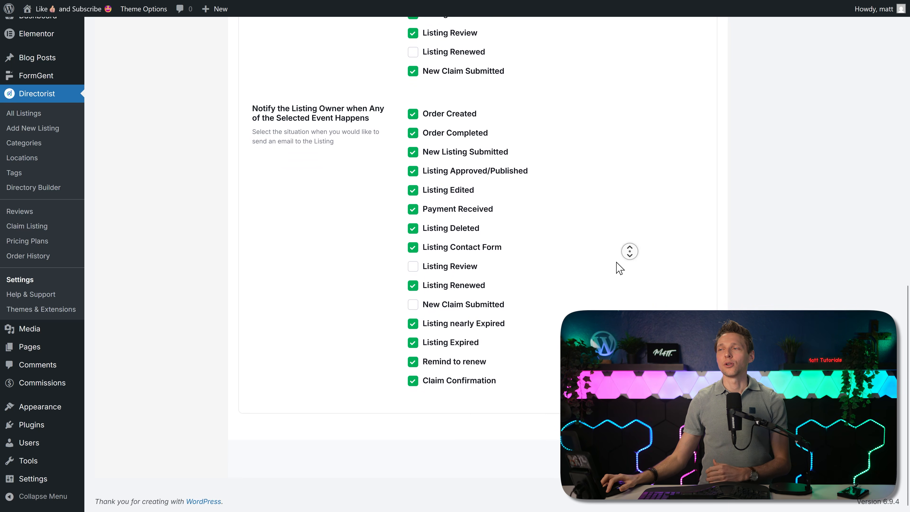
middle_click(617, 266)
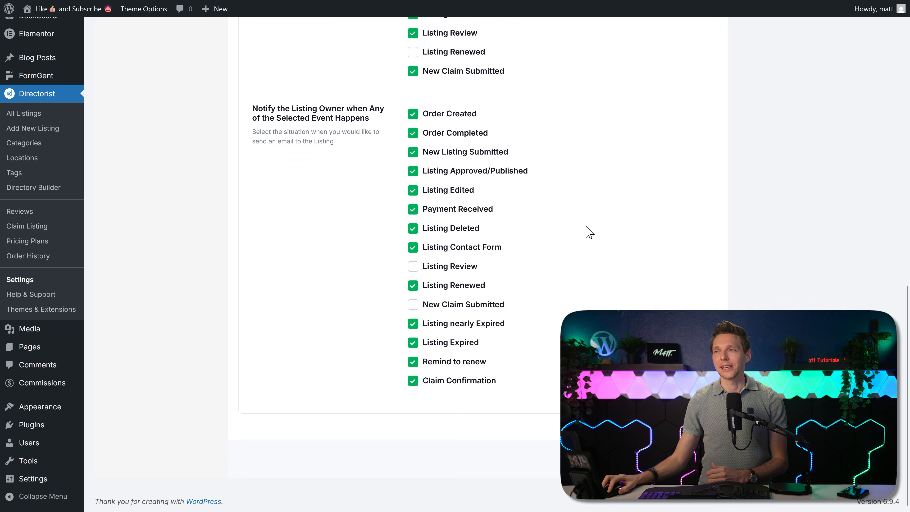
middle_click(639, 276)
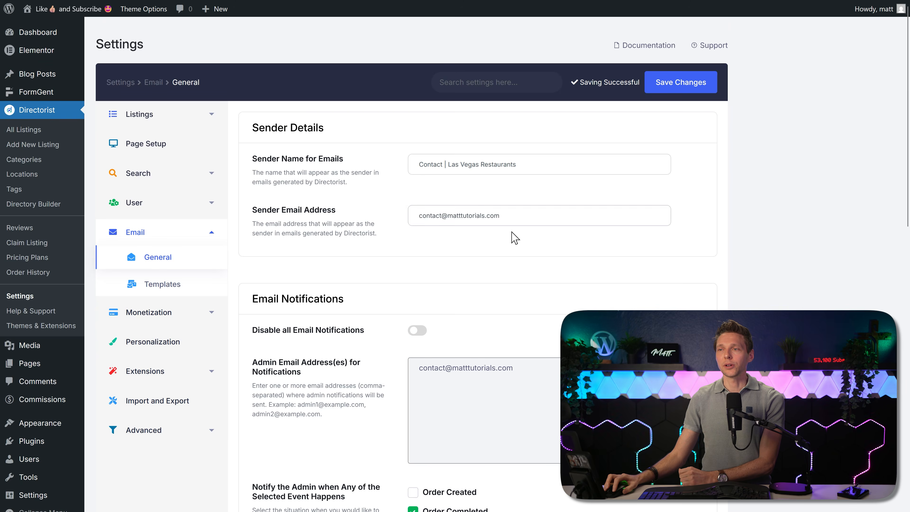
- Open the email Templates settings and try switching the Email Header off and back on
left_click(161, 284)
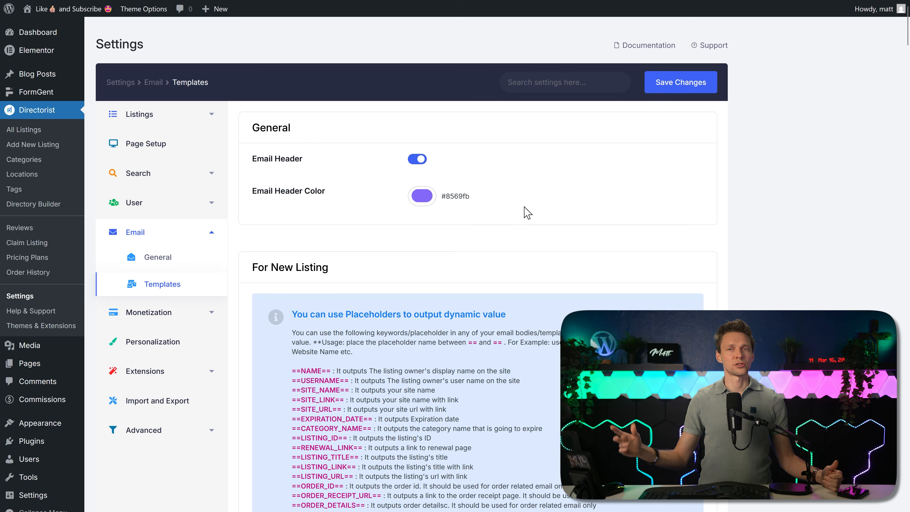
left_click(418, 159)
left_click(417, 159)
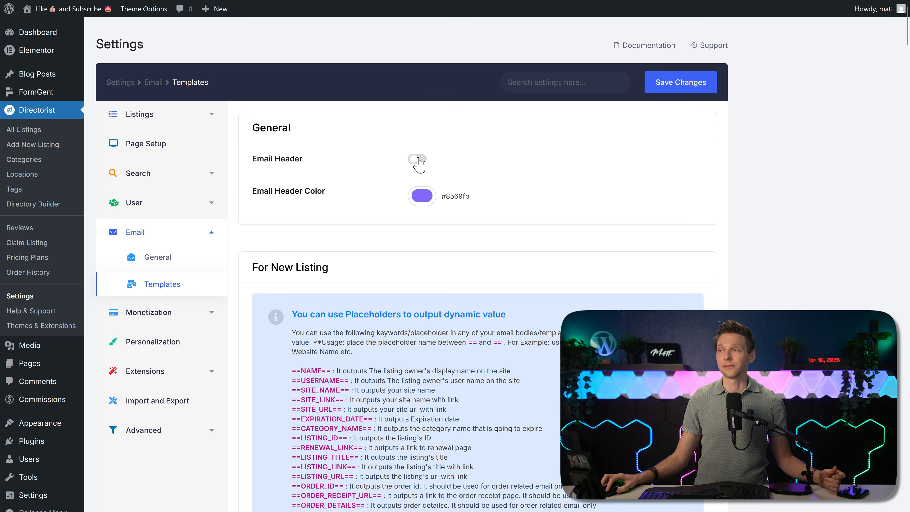
- Review the placeholders available for the New Listing email template and save the settings
middle_click(568, 160)
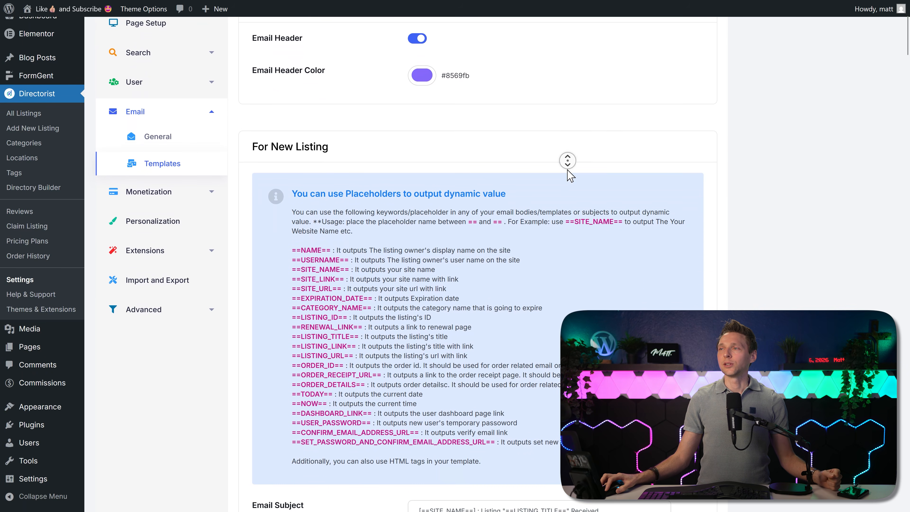
middle_click(565, 170)
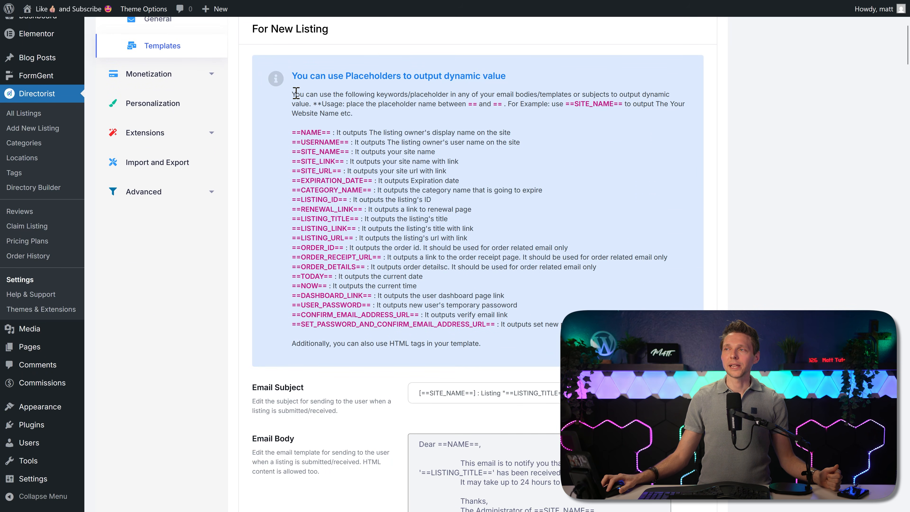
left_click_drag(306, 77, 570, 296)
left_click(574, 299)
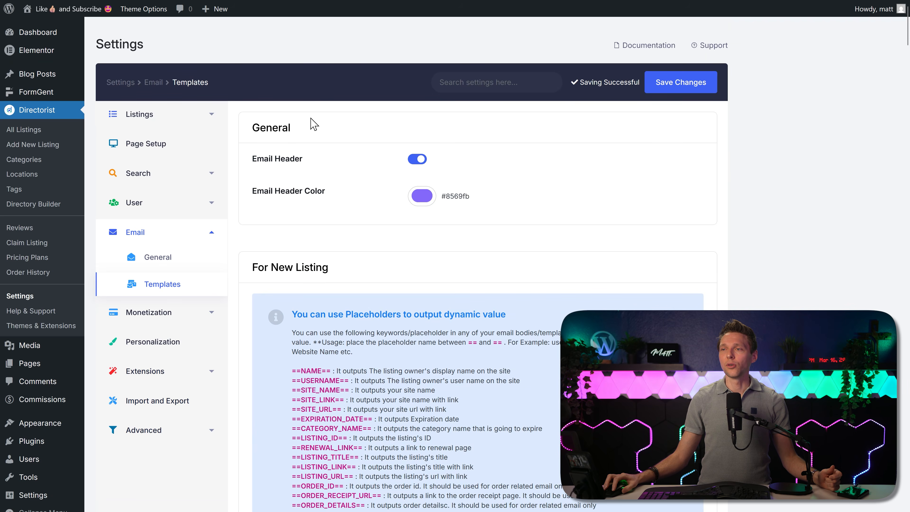
- Open the general Monetization settings and review the currency code, separators and Currency Position choices
left_click(165, 312)
middle_click(403, 215)
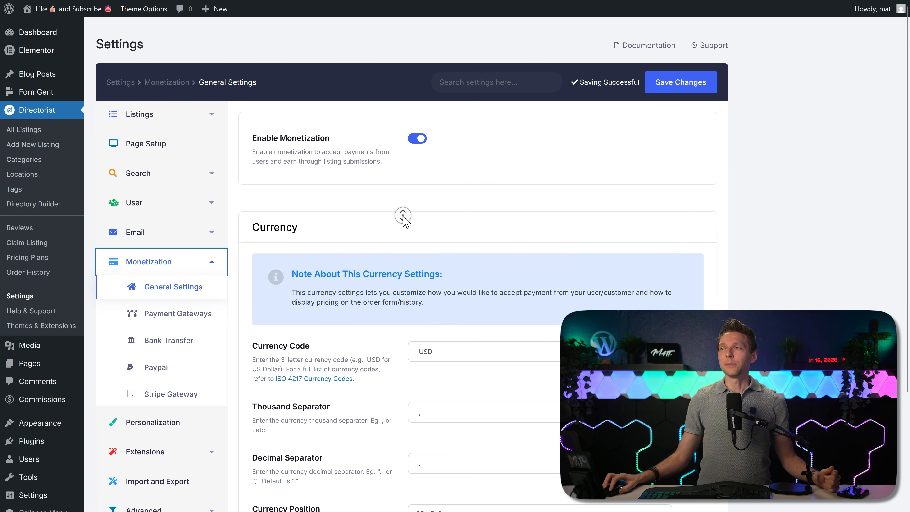
middle_click(402, 227)
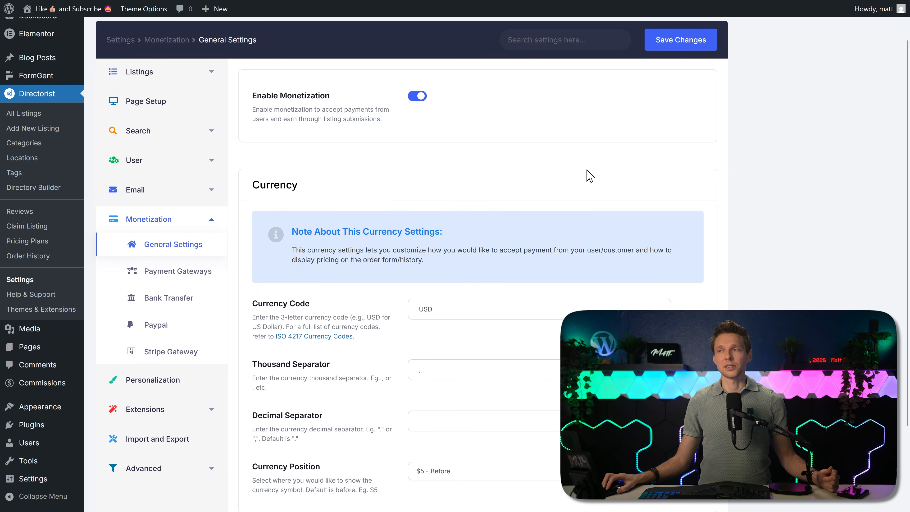
middle_click(602, 185)
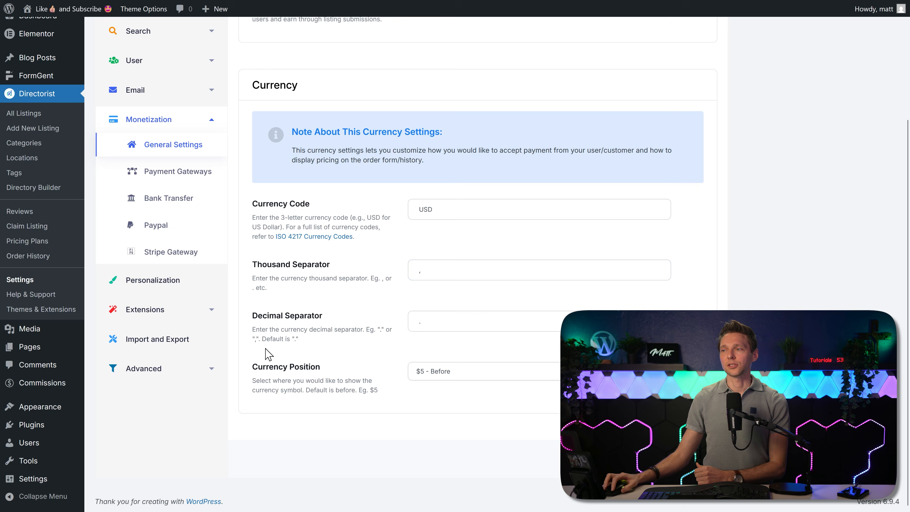
left_click(470, 373)
left_click(473, 374)
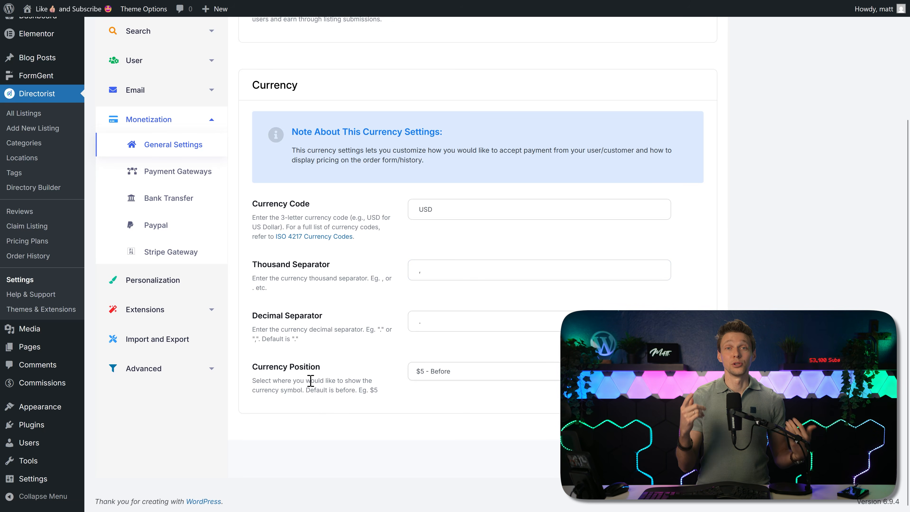
- Open the Payment Gateways settings and choose Bank Transfer (Offline Gateway) as the Default Gateway
left_click(189, 174)
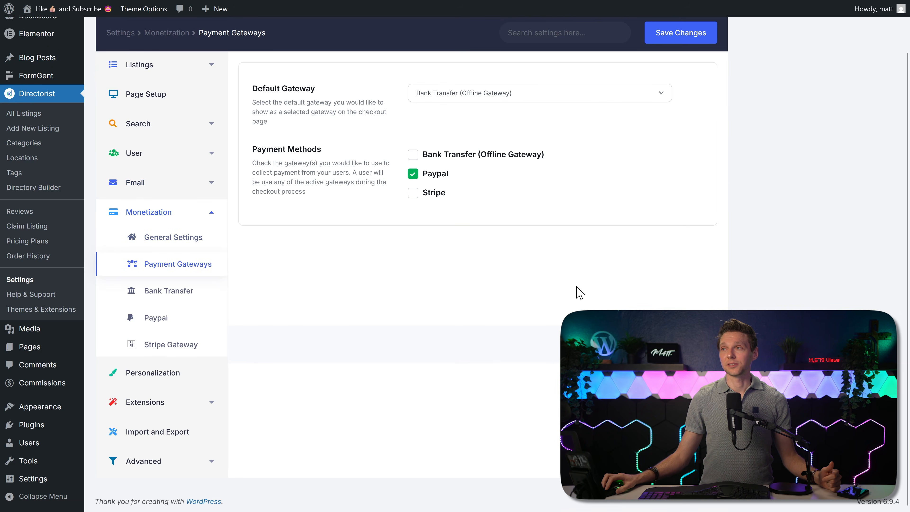
scroll(571, 265, "up", 2)
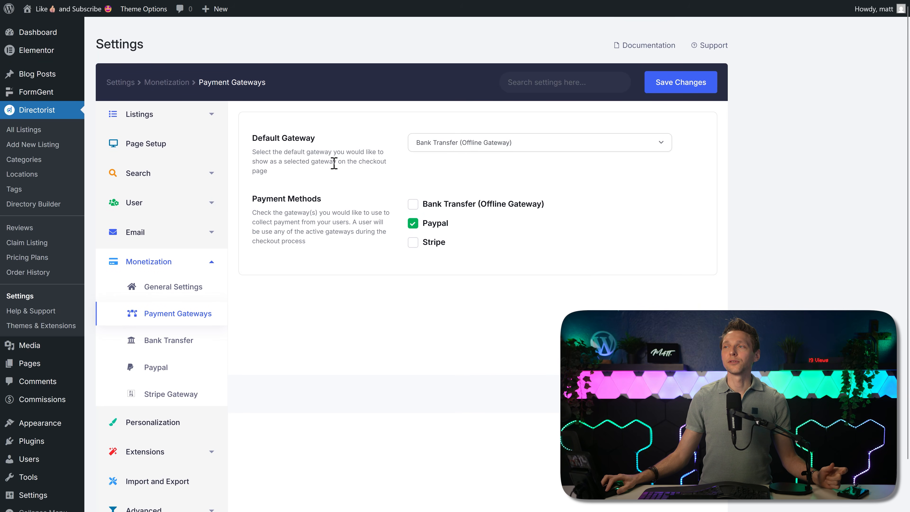
left_click(479, 147)
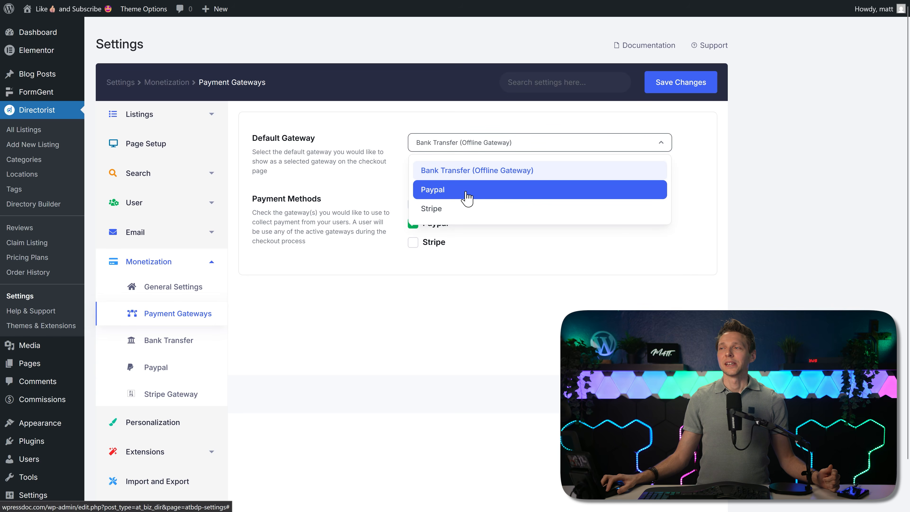
left_click(453, 276)
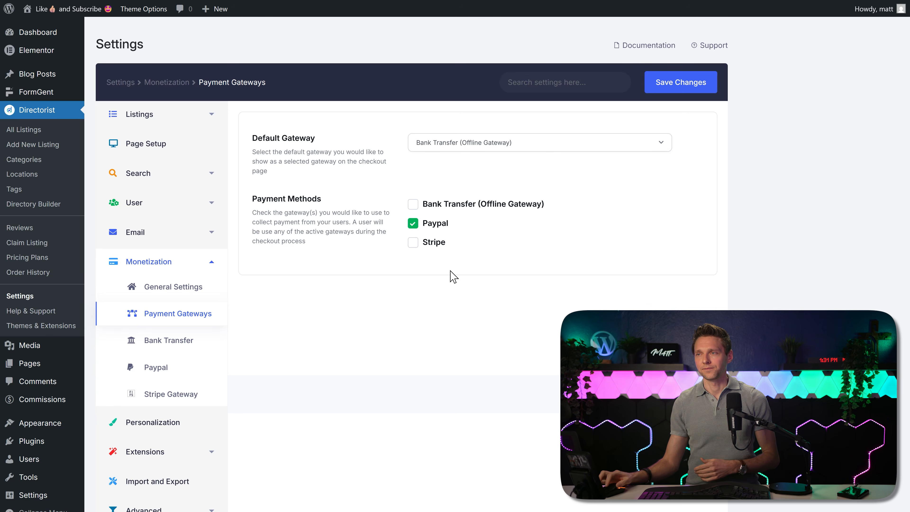
left_click(487, 145)
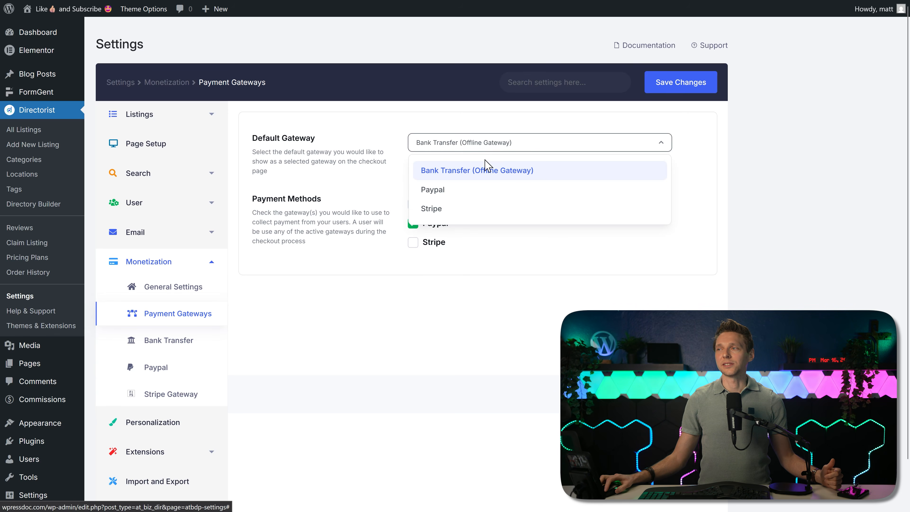
left_click(472, 174)
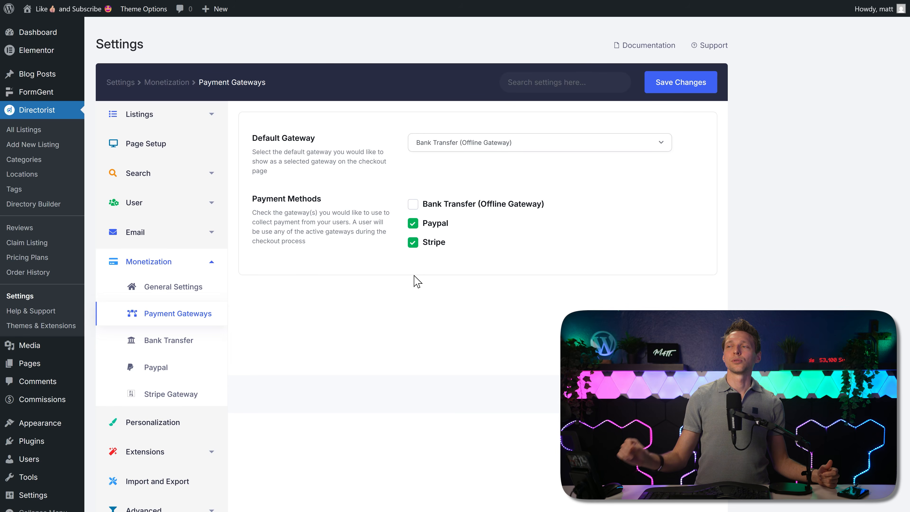
- Turn off Stripe under Payment Methods and save the payment gateway settings
left_click(413, 243)
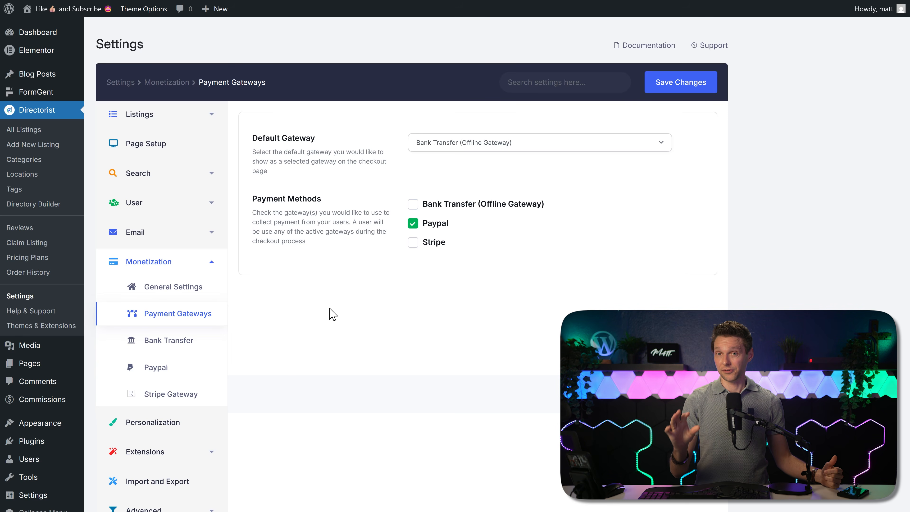
left_click(681, 82)
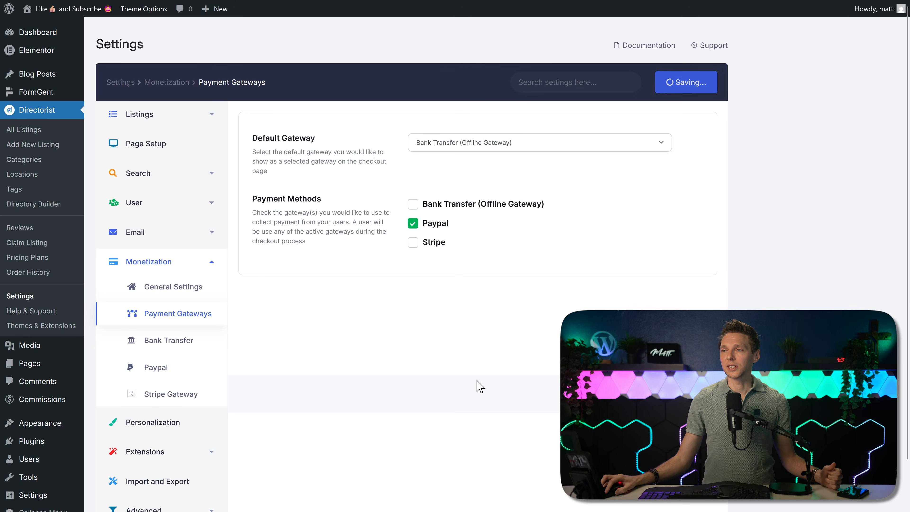
- Open the Bank Transfer gateway settings and review the gateway title, description and bank information text
left_click(187, 340)
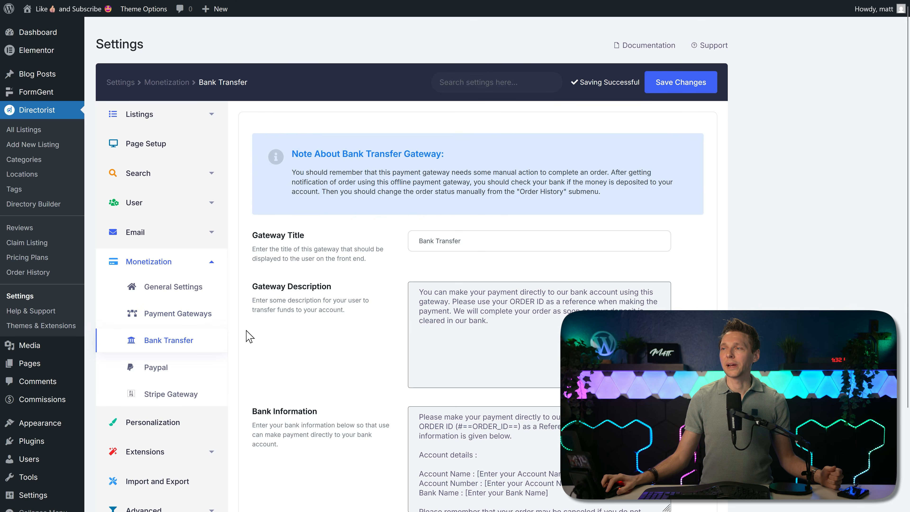
middle_click(632, 222)
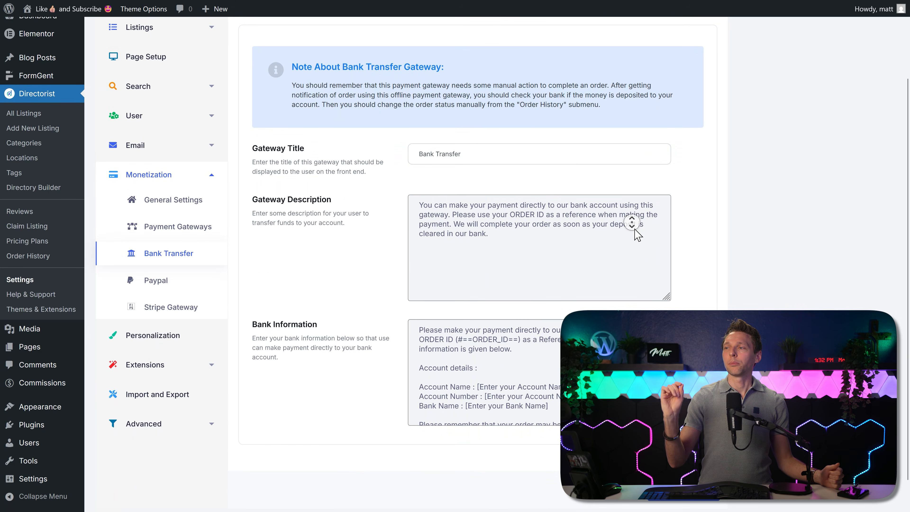
left_click(634, 226)
left_click(561, 319)
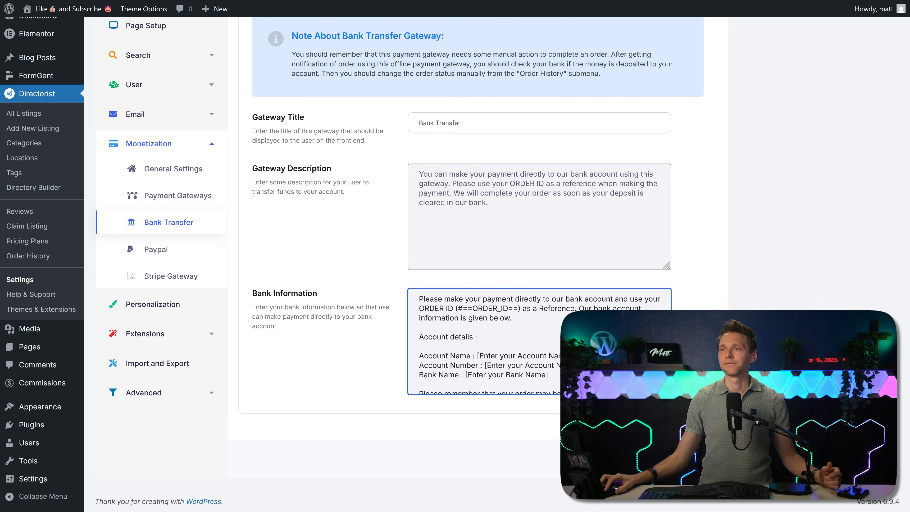
scroll(166, 320, "up", 2)
- Review the Paypal and Stripe gateway settings, covering test mode, business email, gateway title and description, and the API key fields
left_click(166, 319)
left_click(192, 347)
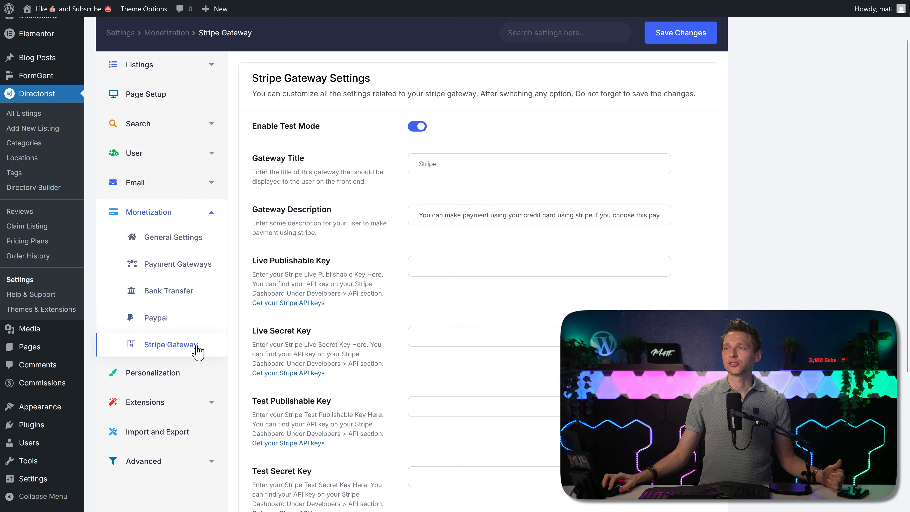
left_click(184, 320)
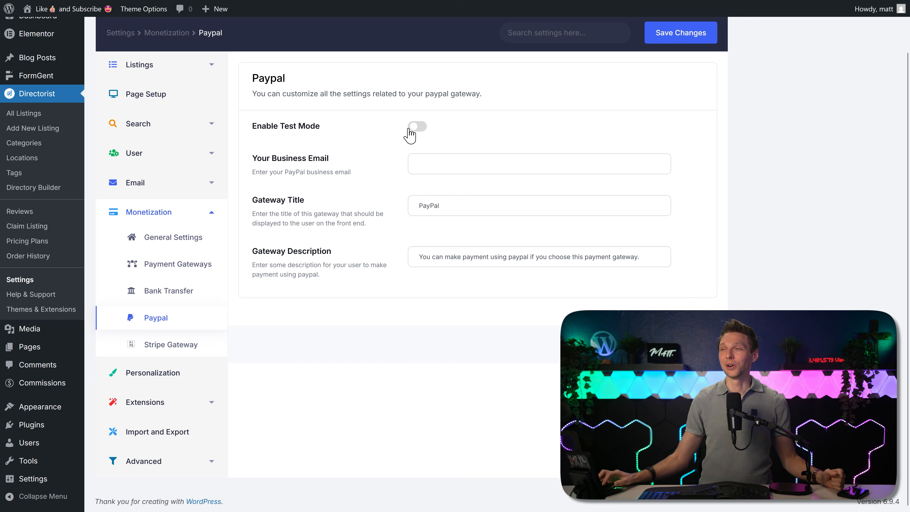
left_click(430, 171)
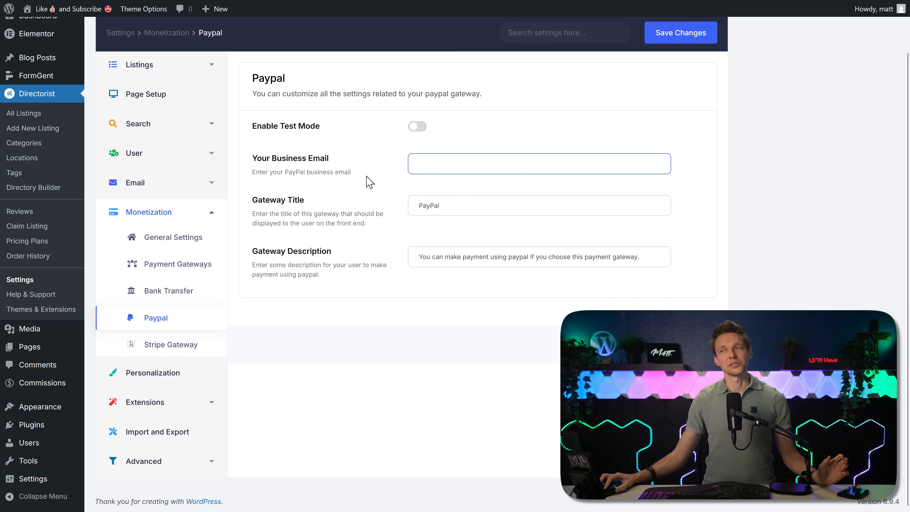
double_click(431, 207)
left_click(363, 236)
double_click(447, 257)
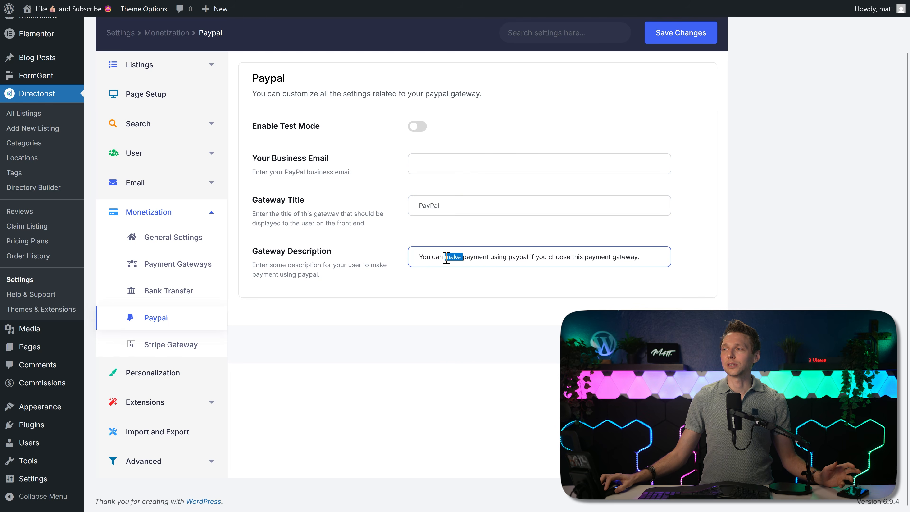
left_click(217, 349)
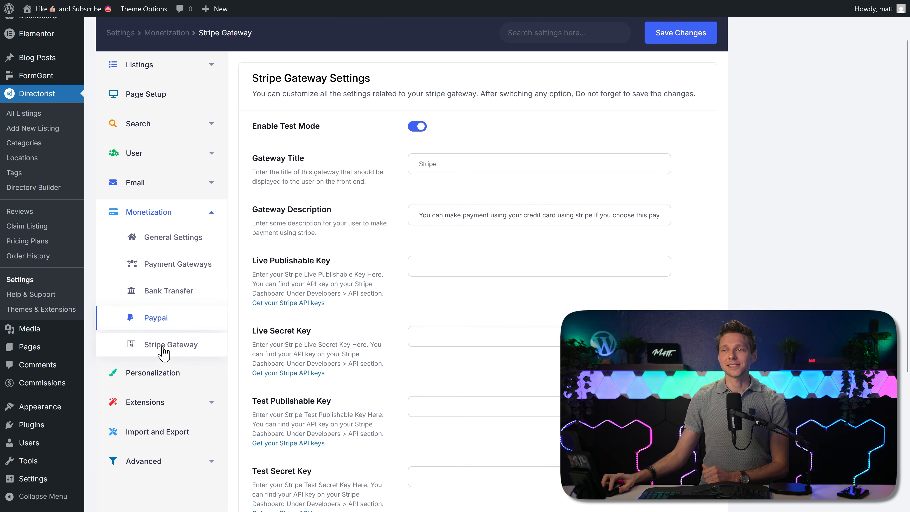
scroll(375, 172, "down", 4)
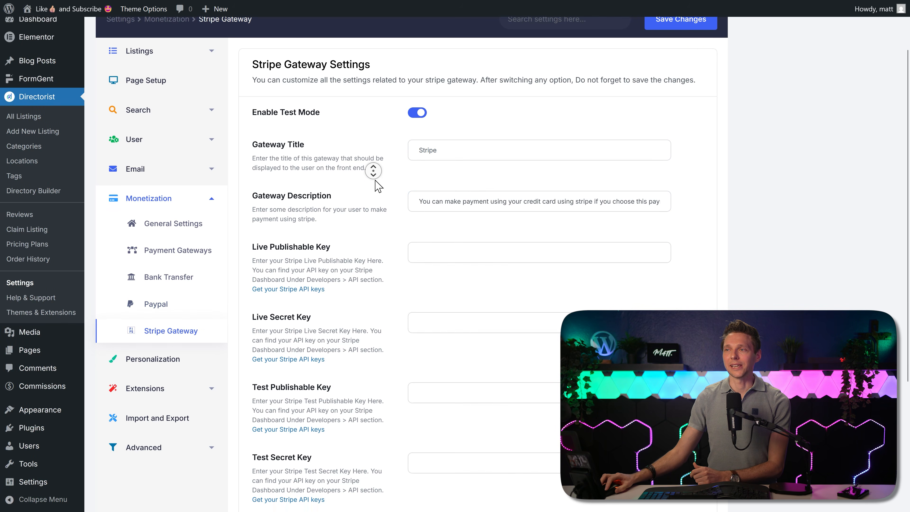
- Open the Personalization settings and review the brand color, button type and All Listings Map Marker colors
left_click(153, 231)
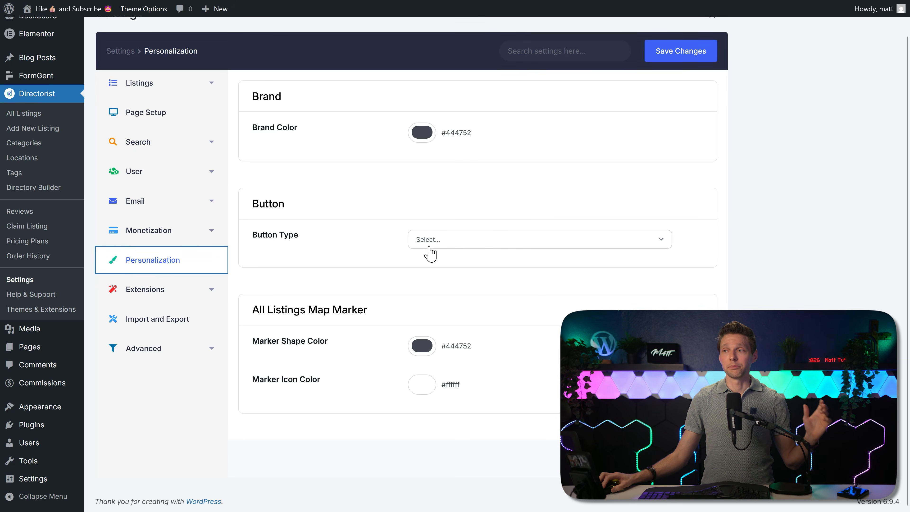
left_click(557, 233)
left_click(362, 287)
left_click_drag(253, 314, 369, 308)
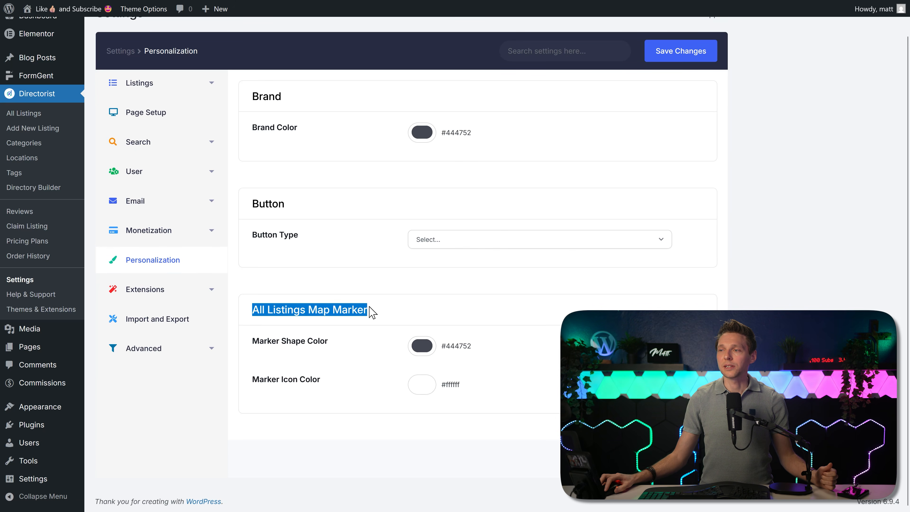
left_click(353, 332)
scroll(324, 242, "down", 2)
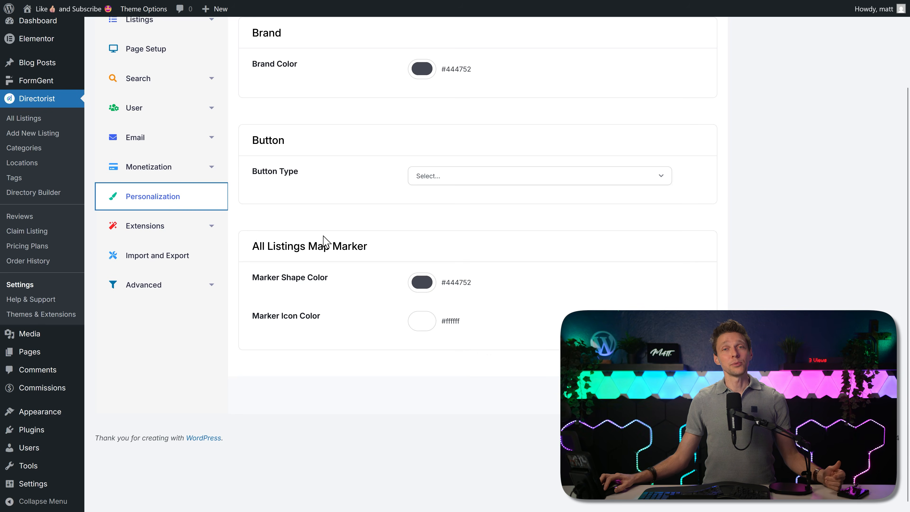
- Open the general Extensions settings and browse the Directorist catalog of installed and available extensions
left_click(216, 229)
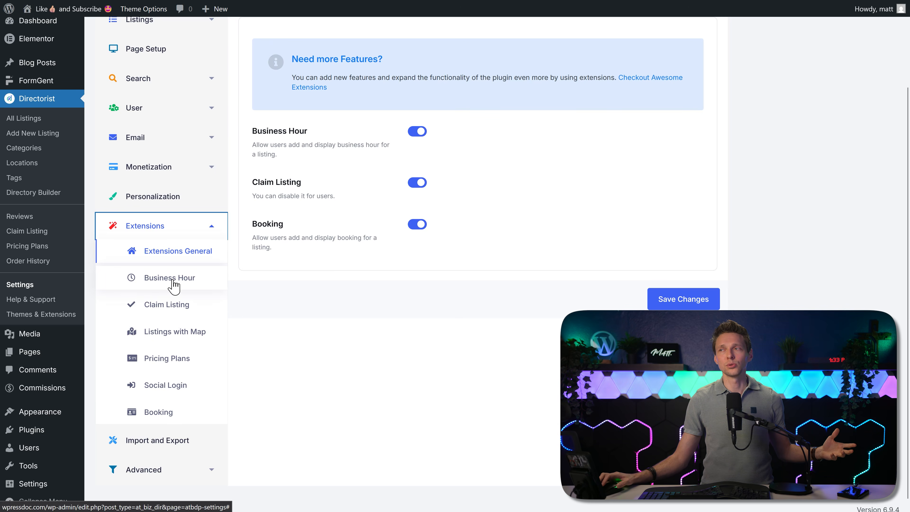
scroll(530, 176, "up", 3)
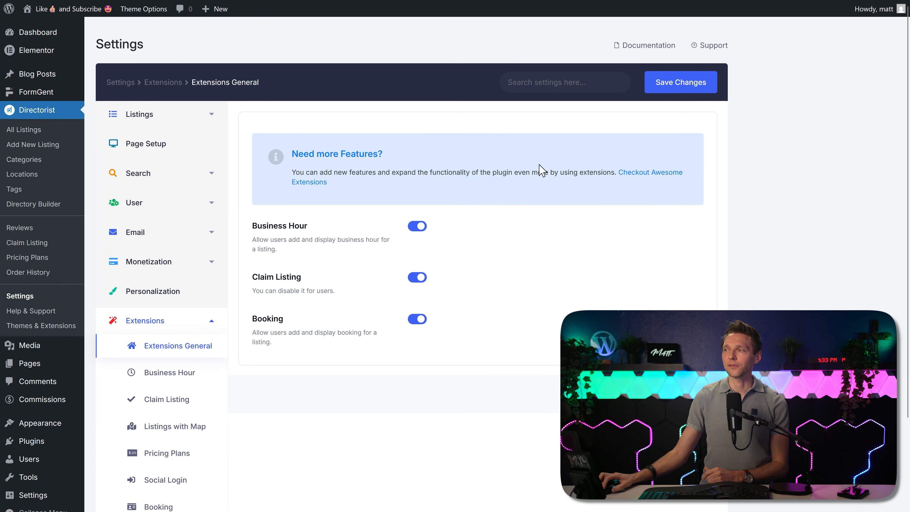
left_click(664, 181)
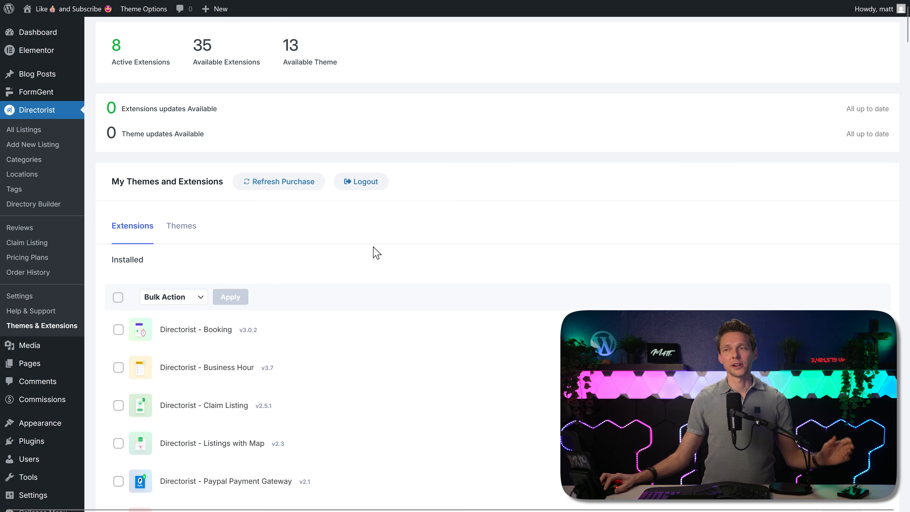
scroll(386, 233, "down", 15)
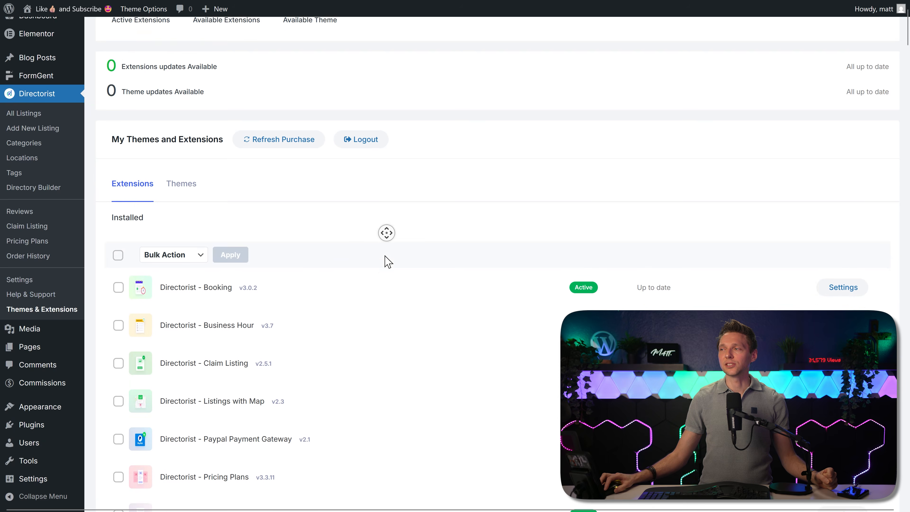
scroll(387, 233, "down", 14)
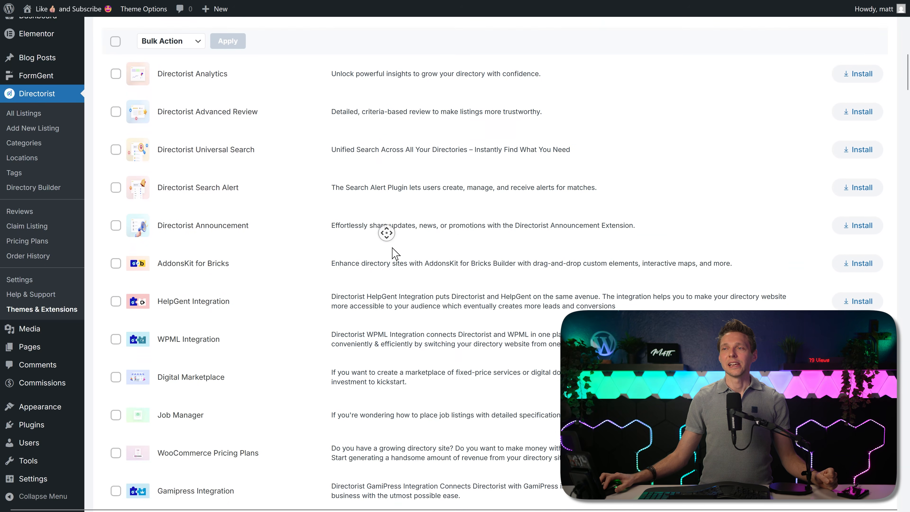
scroll(387, 233, "down", 9)
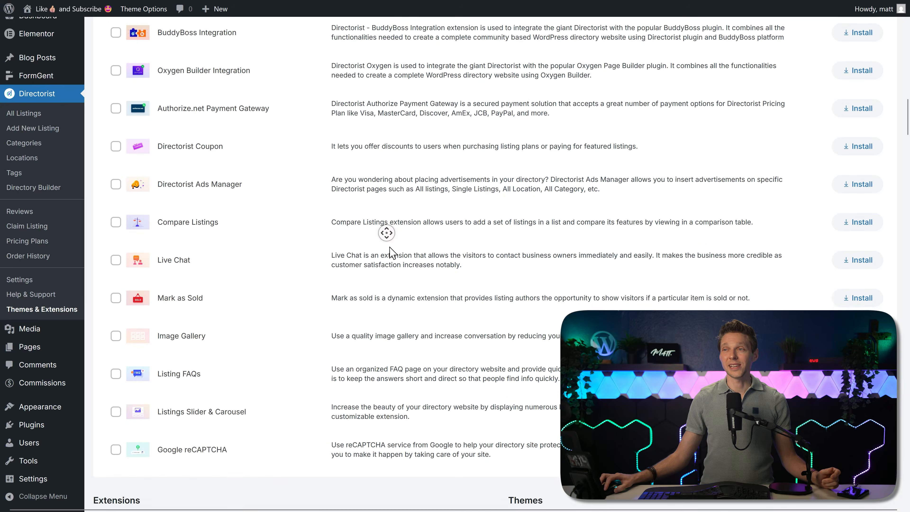
middle_click(389, 245)
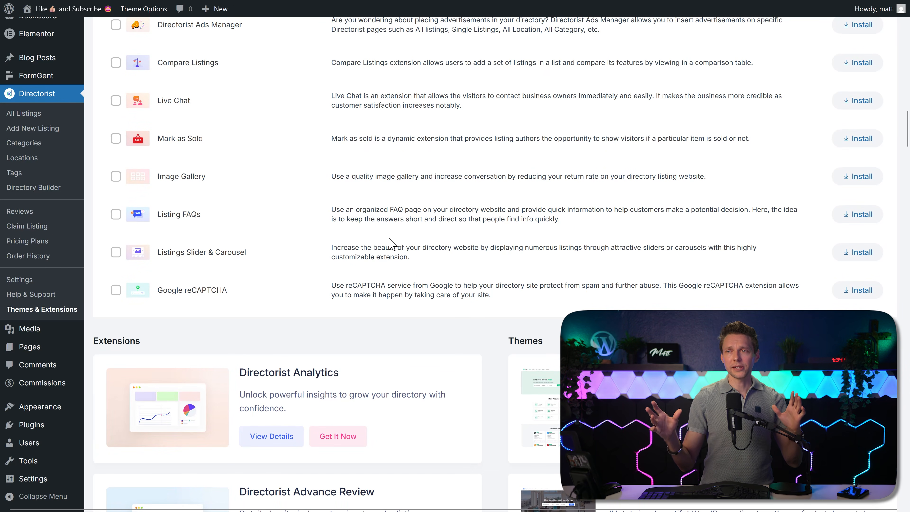
middle_click(375, 248)
scroll(375, 249, "up", 1)
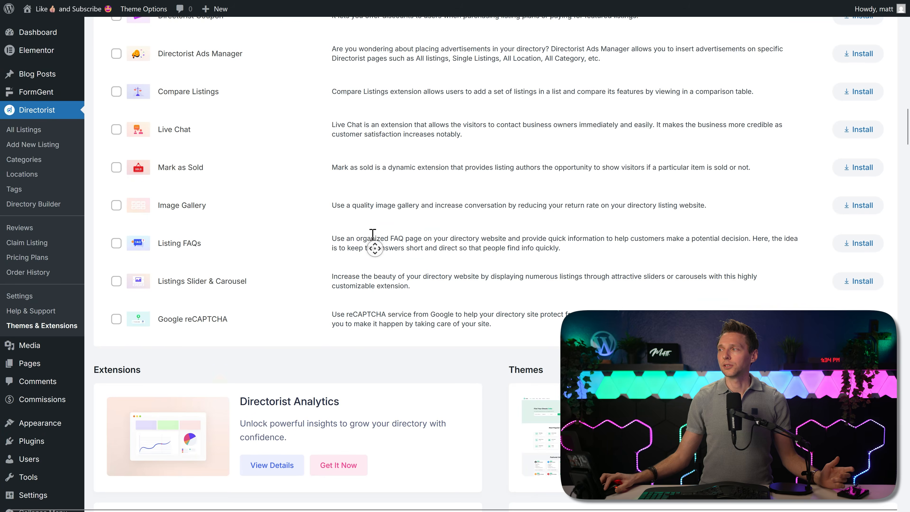
scroll(375, 248, "up", 20)
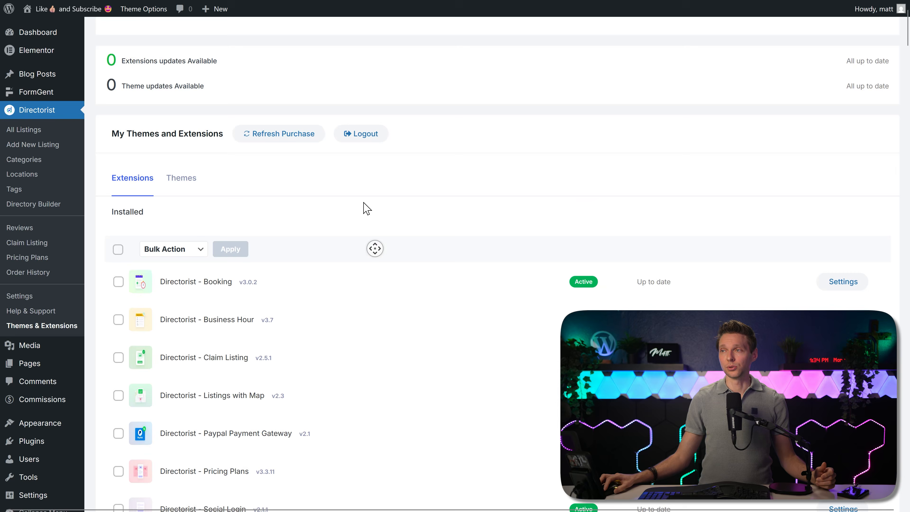
scroll(366, 209, "up", 2)
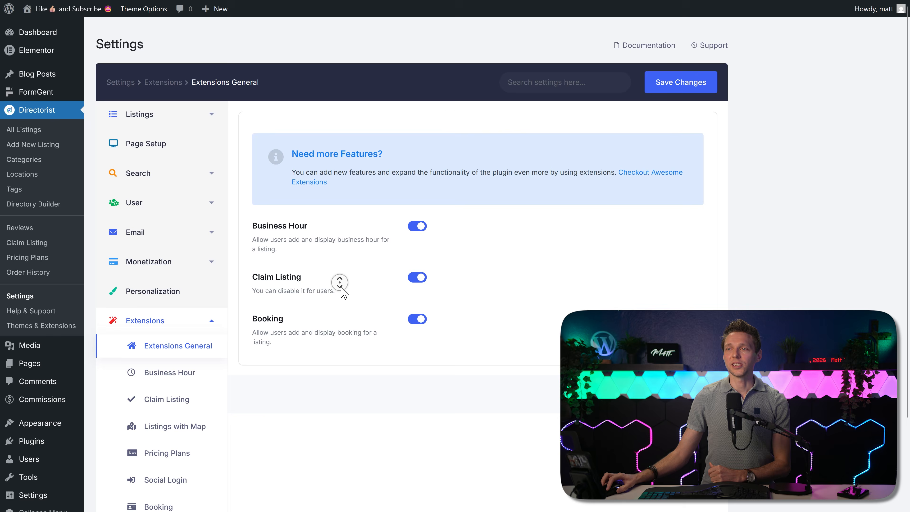
- Look through the Business Hour, Claim Listing, Listings with Map, Pricing Plans and Social Login extension settings
scroll(339, 281, "down", 3)
left_click(185, 272)
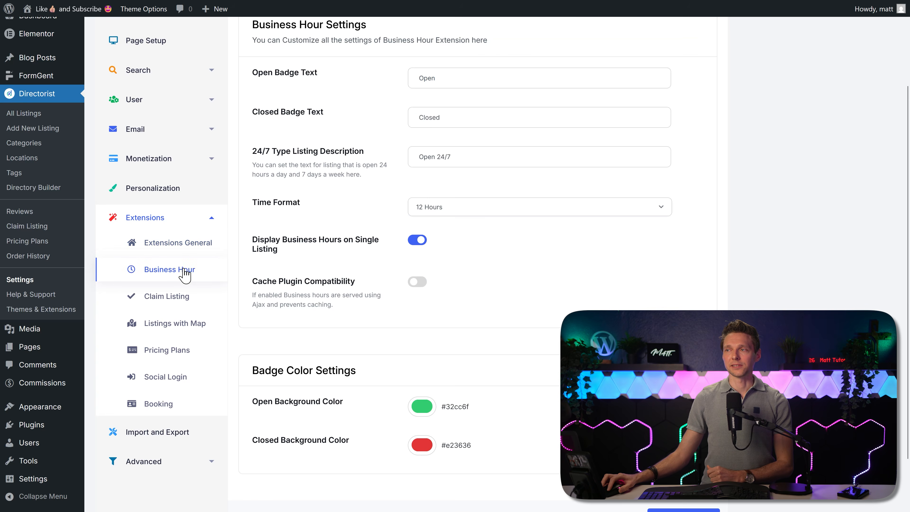
left_click(174, 297)
left_click(169, 324)
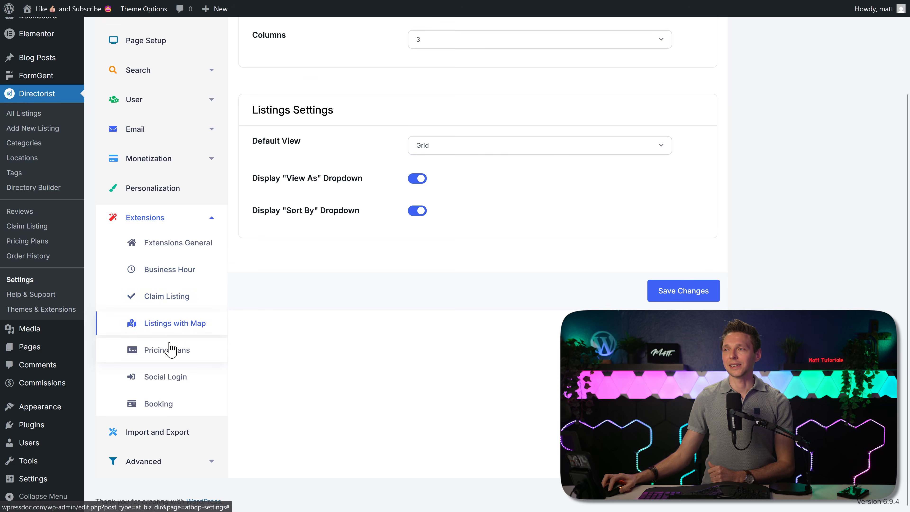
left_click(170, 350)
left_click(171, 380)
- Open the Booking extension settings and review guest booking, commission rate, booking types, payment type and service field labels
left_click(172, 404)
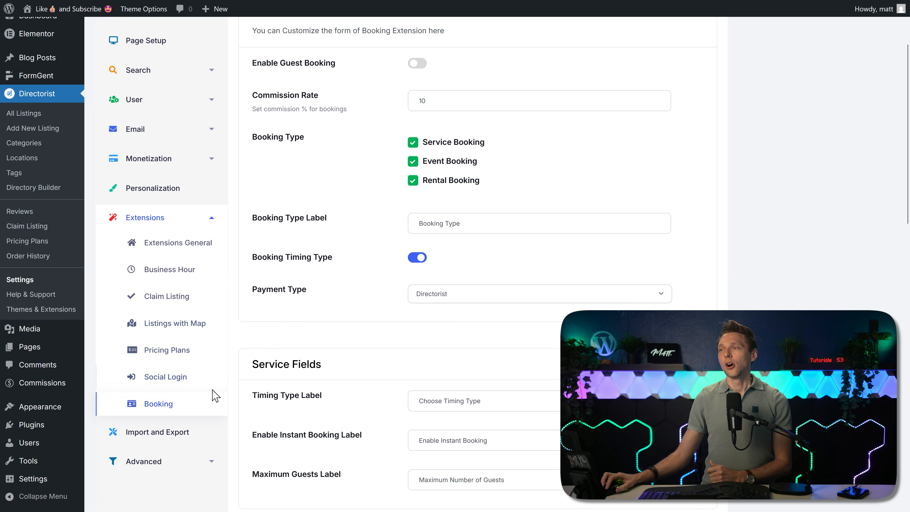
scroll(473, 312, "up", 4)
scroll(475, 333, "down", 10)
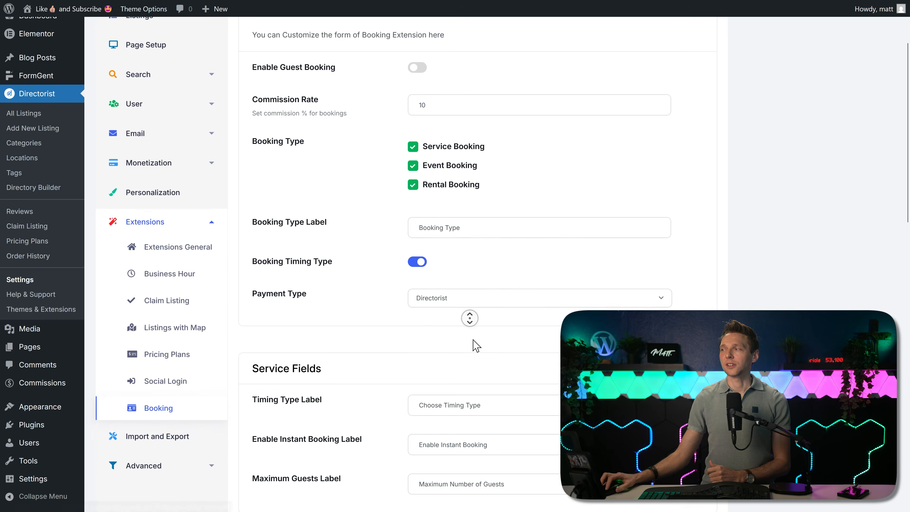
scroll(470, 318, "down", 4)
scroll(470, 318, "up", 14)
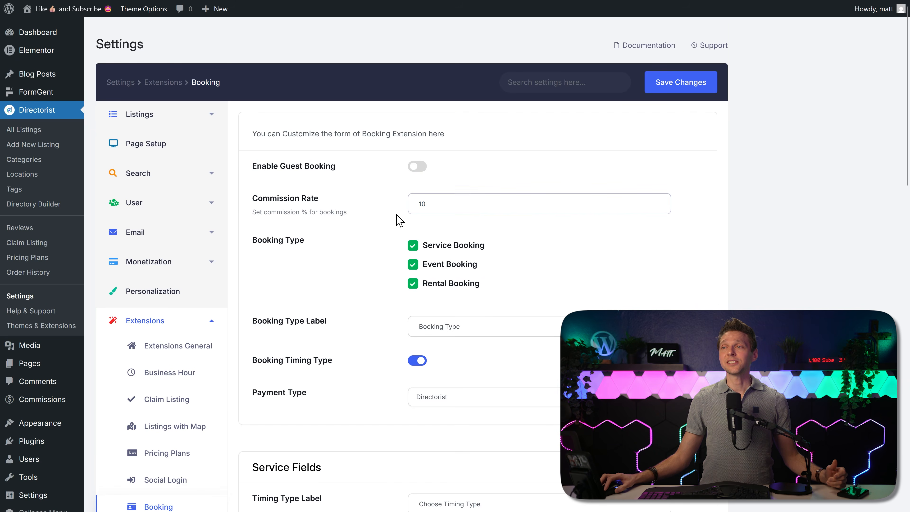
- Open the Import and Export settings and review the options for listings and for plugin settings
left_click(209, 321)
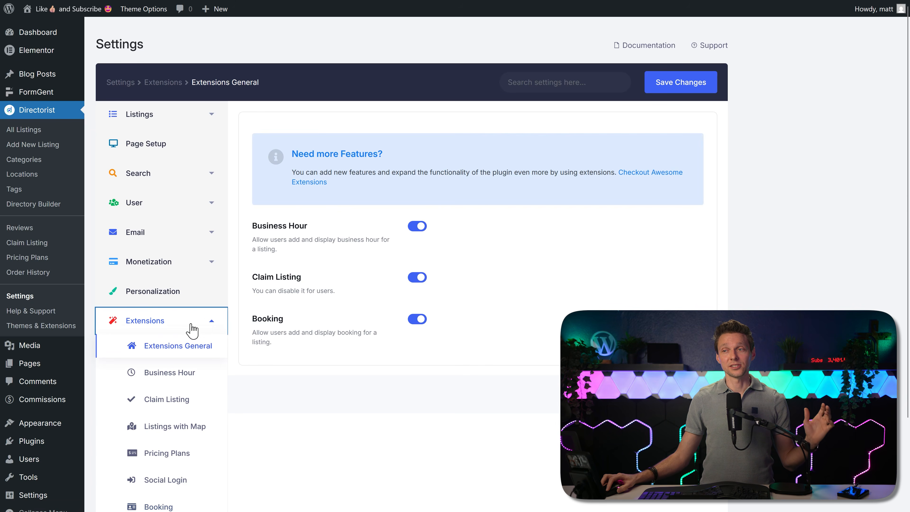
scroll(192, 326, "down", 3)
left_click(158, 440)
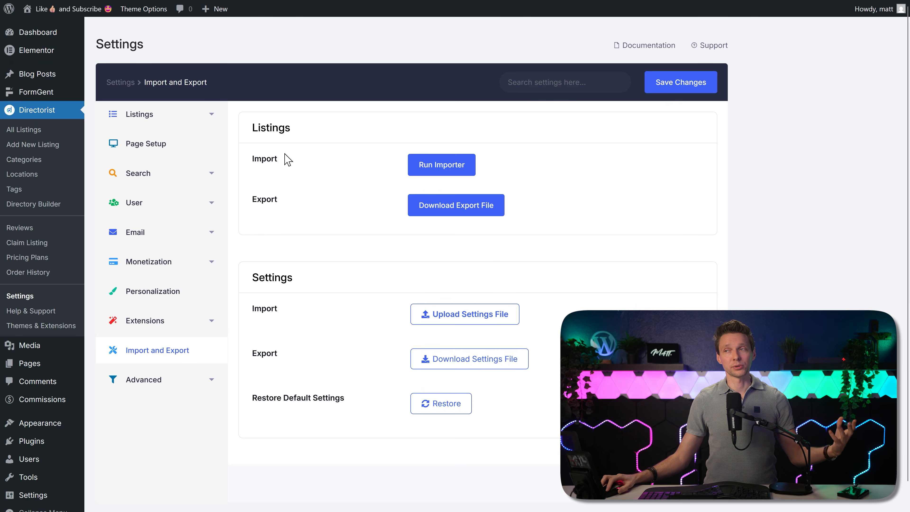
left_click_drag(293, 128, 251, 134)
left_click_drag(302, 280, 240, 284)
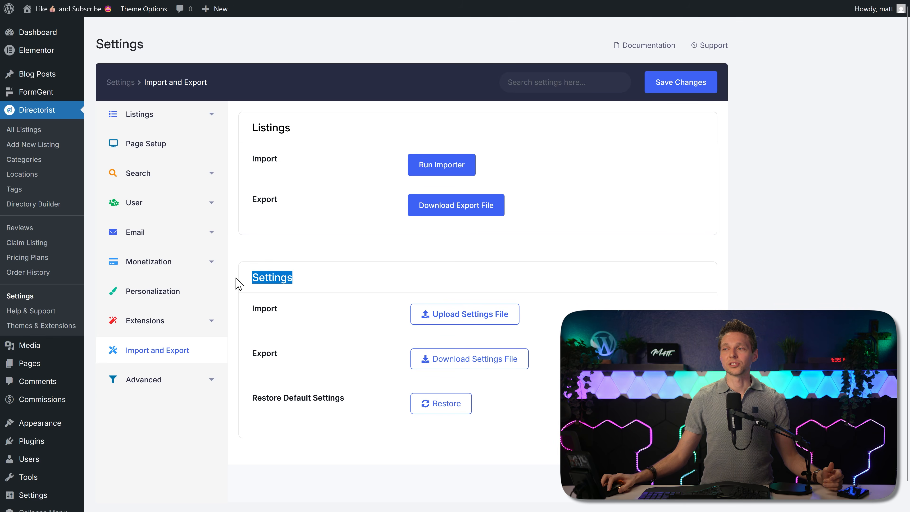
left_click(335, 290)
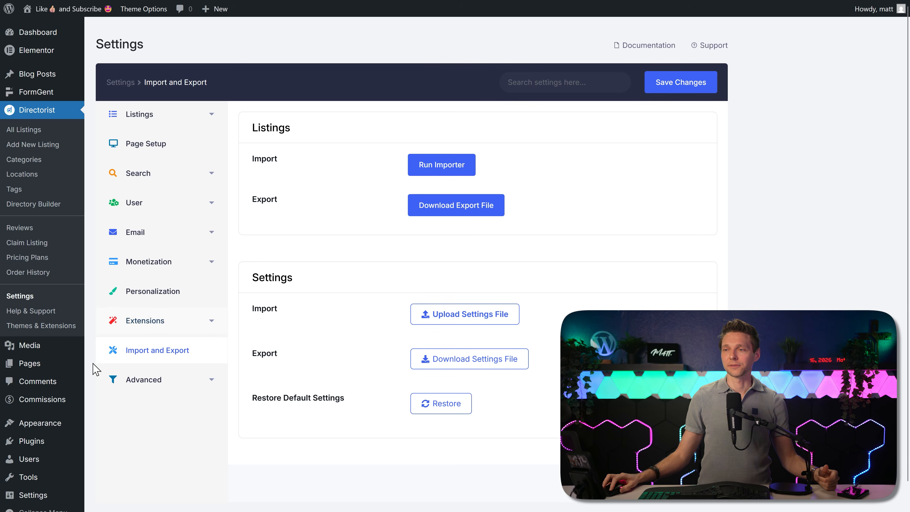
- Open the advanced Title & Meta (SEO) settings and review the meta title and description fields for each page
left_click(159, 390)
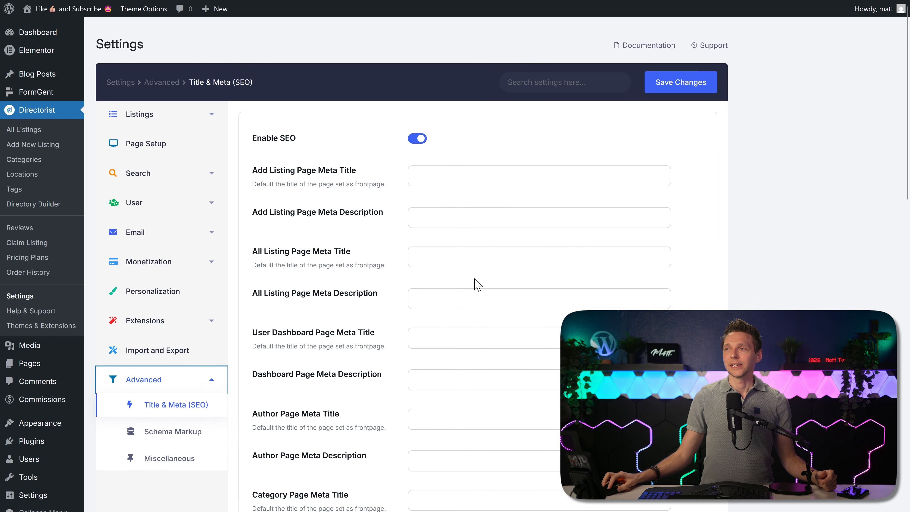
middle_click(495, 142)
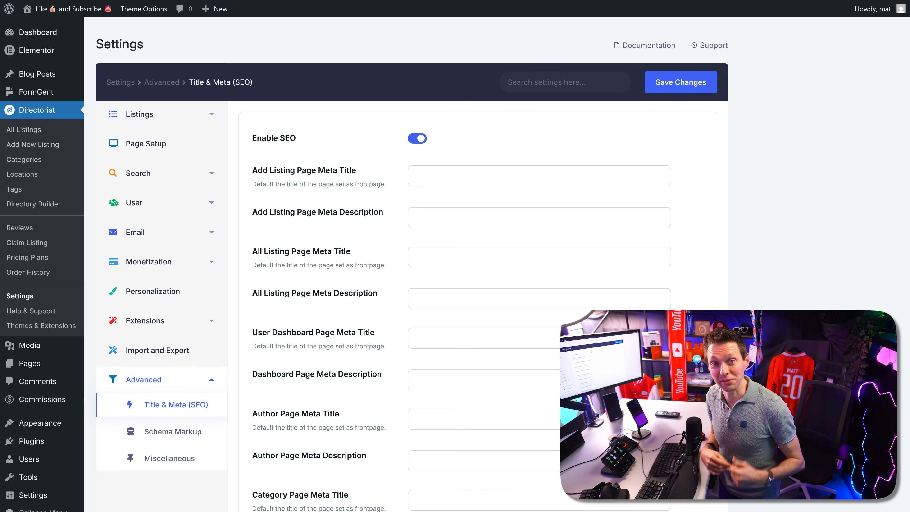
middle_click(510, 145)
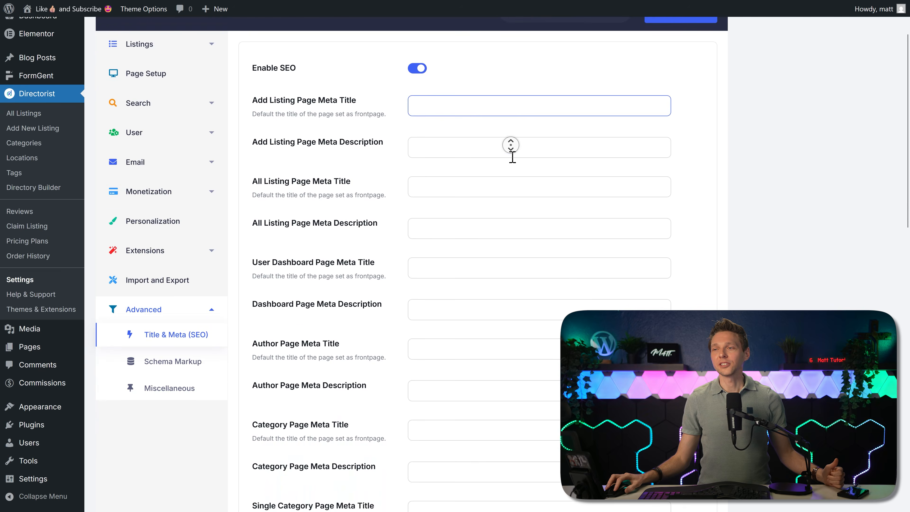
middle_click(521, 126)
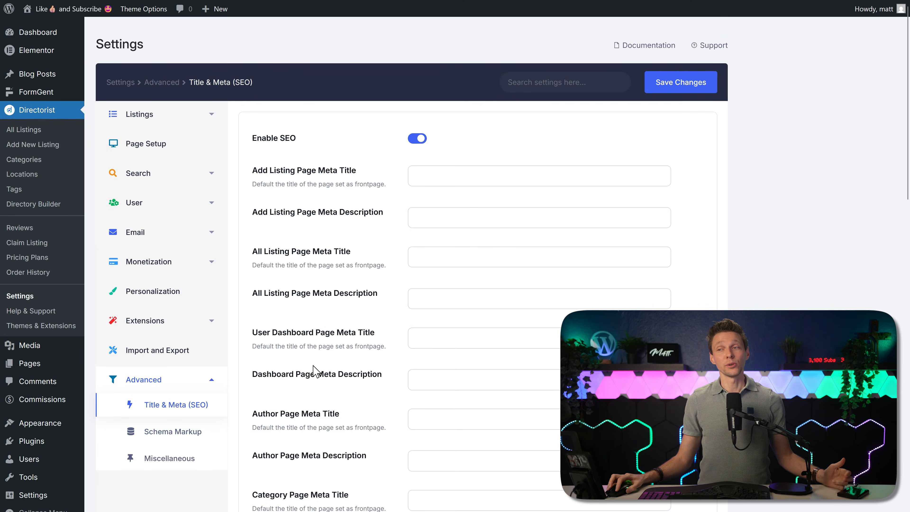
- Review the advanced Schema Markup settings, turn off Remove Data on Uninstall in the Miscellaneous settings and save
left_click(192, 432)
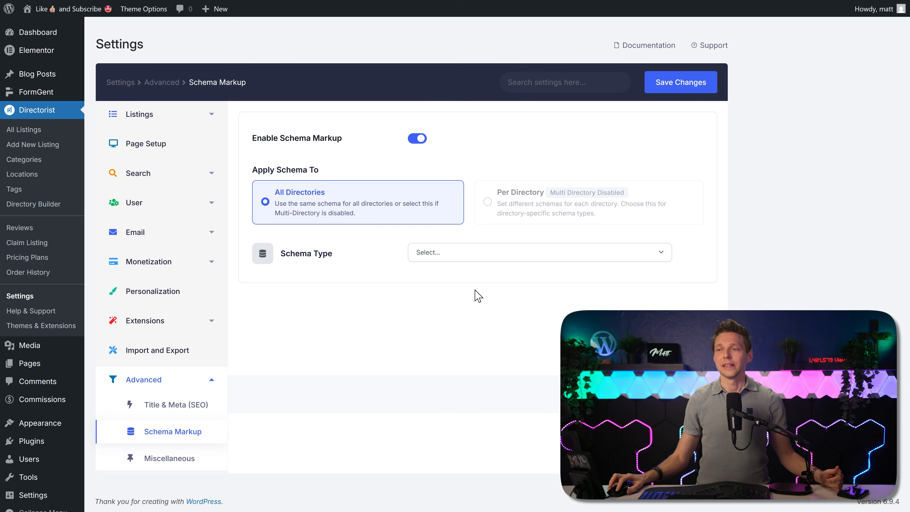
left_click(183, 463)
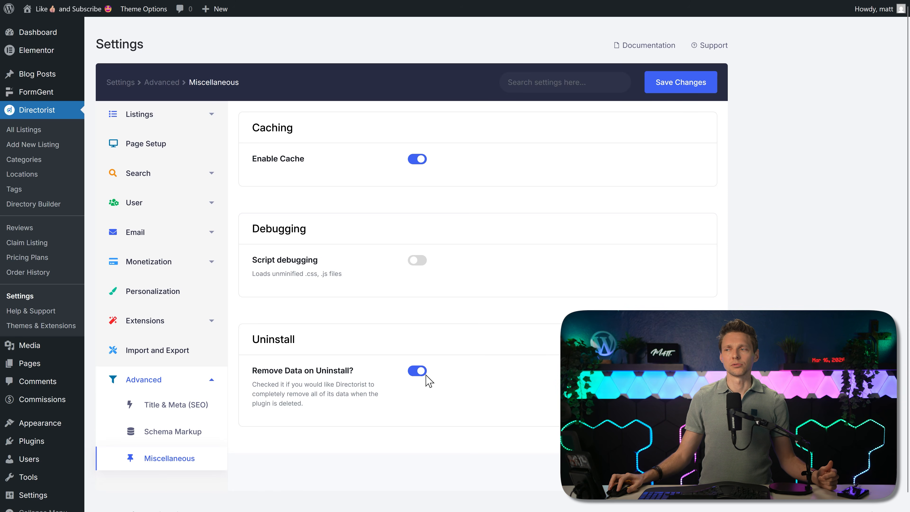
left_click(419, 371)
key("ctrl+s")
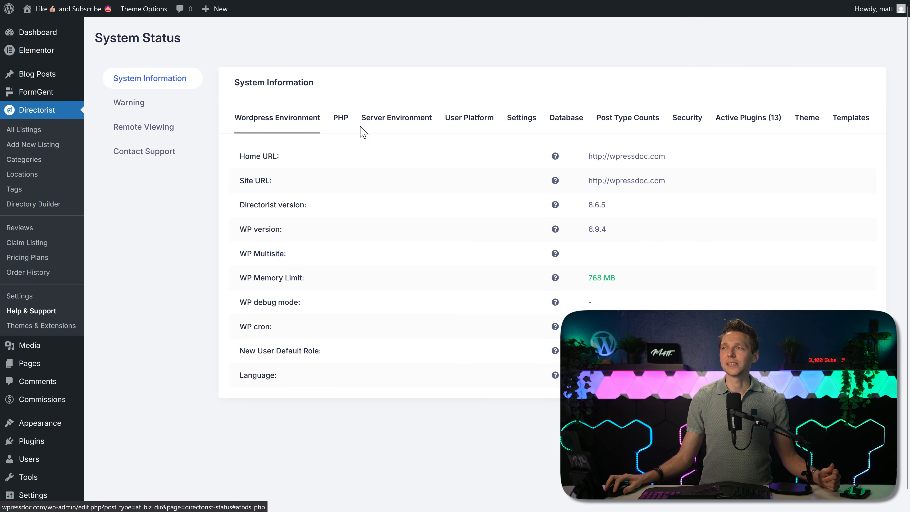
- Look through Directorist's Help & Support pages for PHP and WordPress Environment information, Warning and Remote Viewing
left_click(344, 120)
left_click(294, 122)
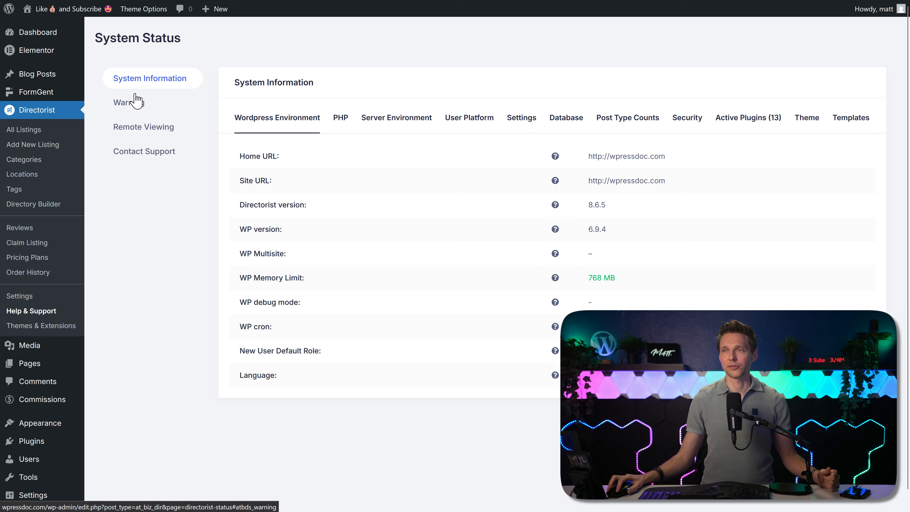
left_click(135, 103)
left_click(152, 129)
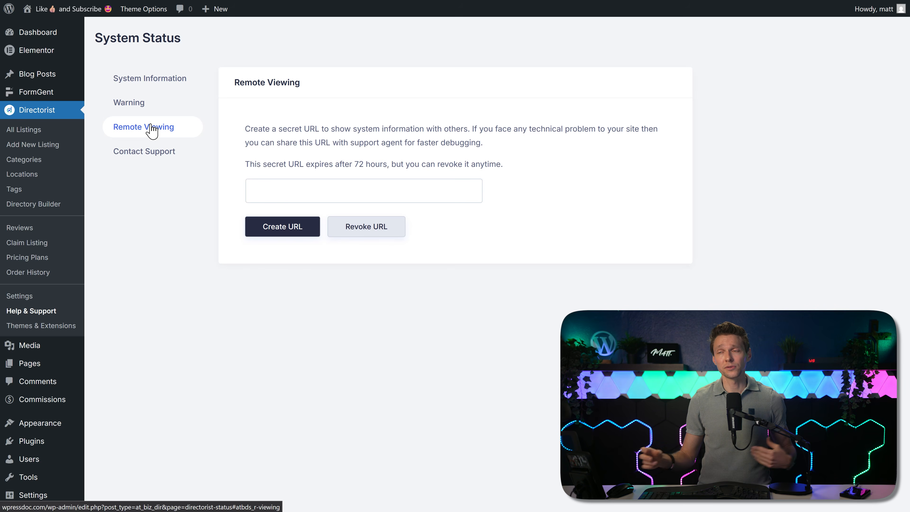
- View the query types on the Contact Support form and return to the dashboard to open Themes & Extensions
left_click(148, 160)
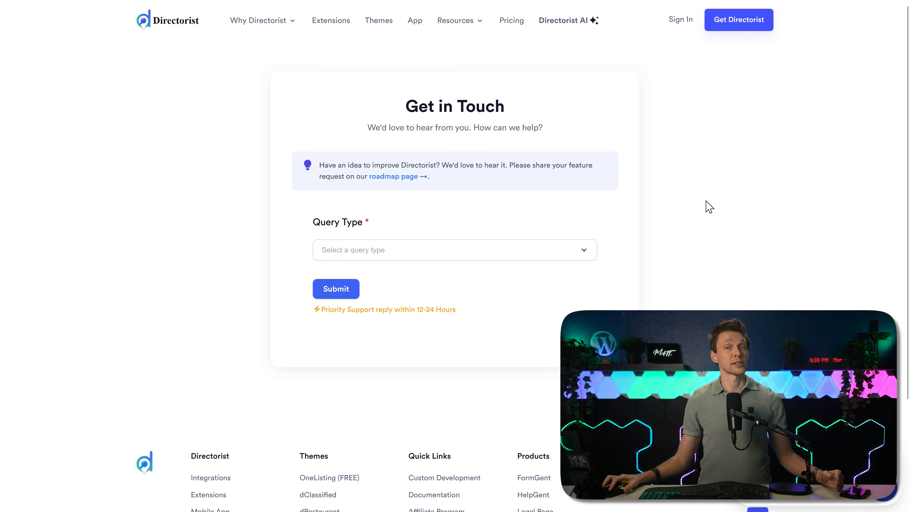
left_click(401, 251)
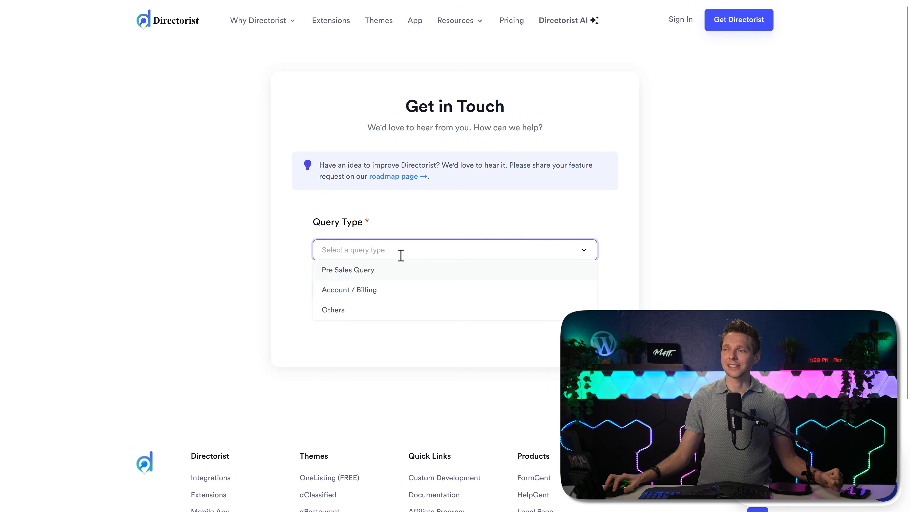
left_click(755, 259)
left_click(883, 485)
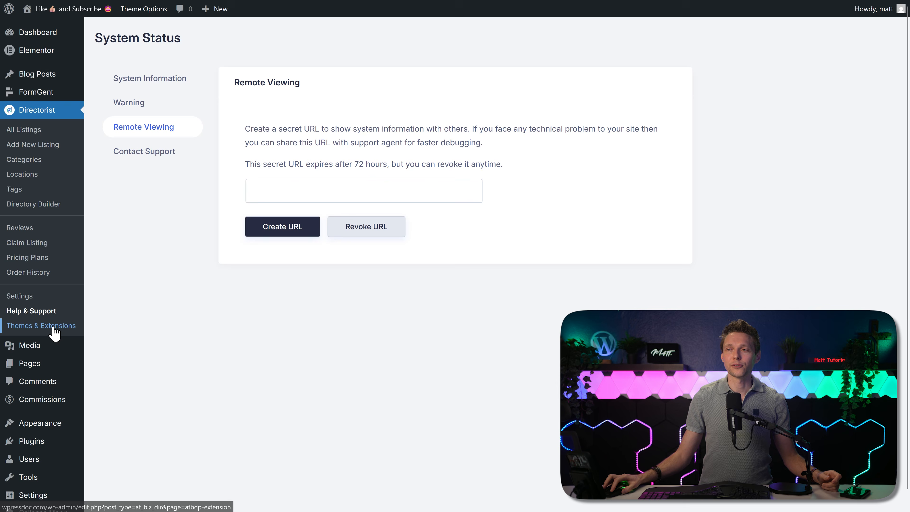
left_click(54, 326)
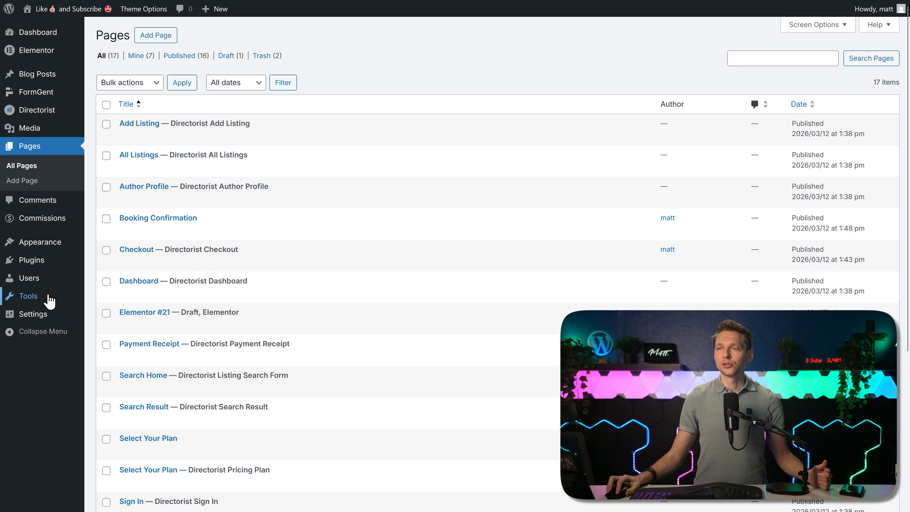
- Open the wpWax Demo Importer, read its overwrite warning and import the Full Demo
mouse_move(59, 303)
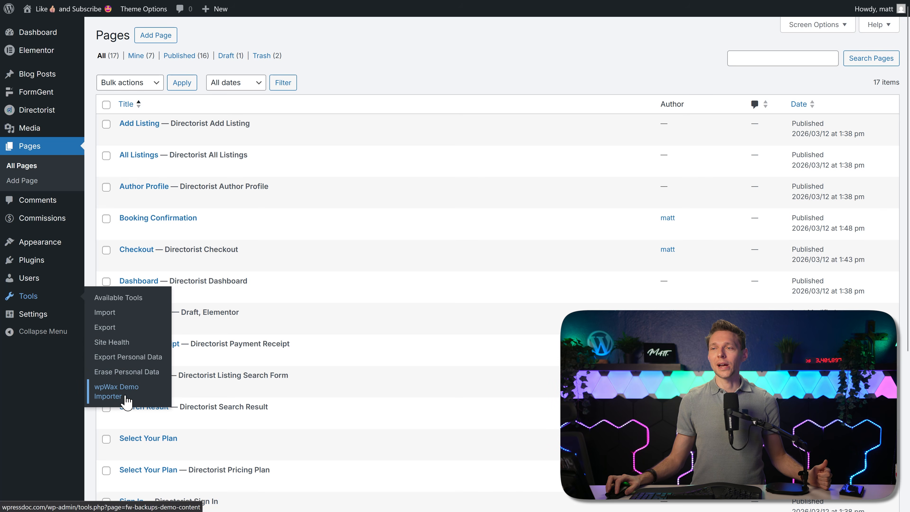
left_click(126, 398)
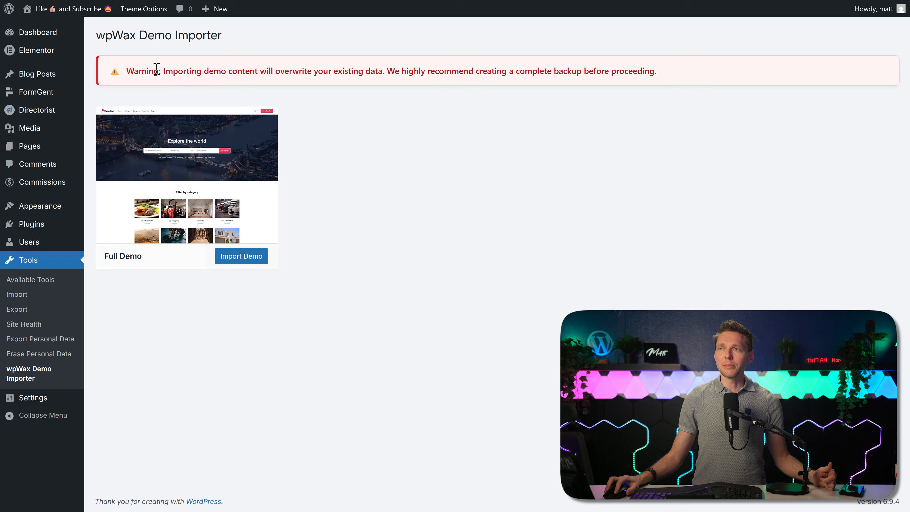
left_click_drag(160, 69, 428, 68)
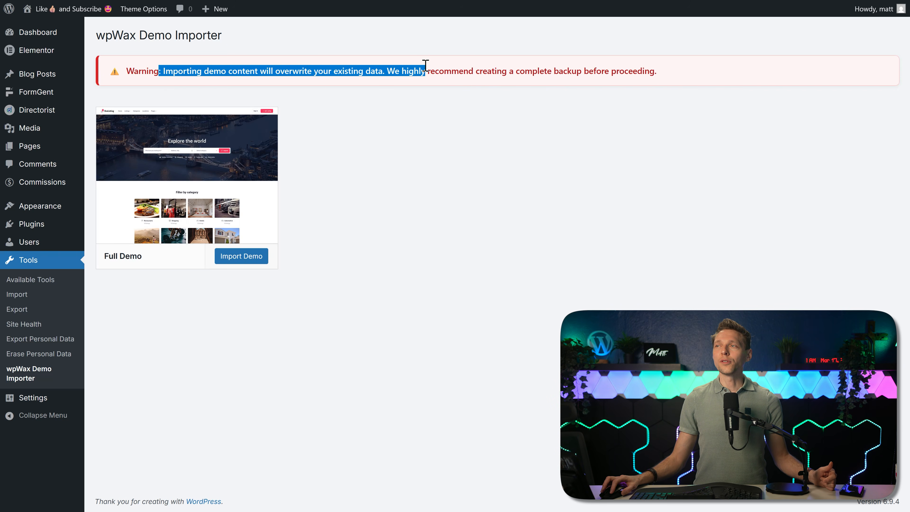
left_click(429, 168)
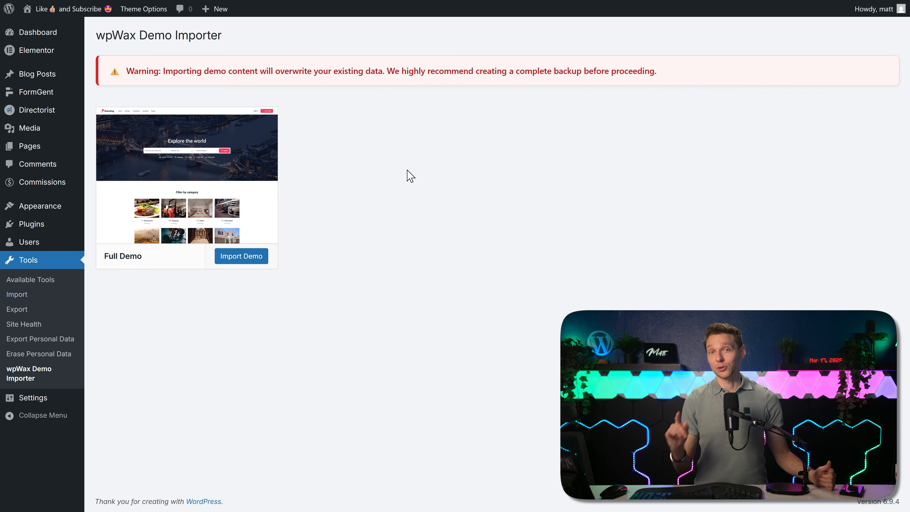
left_click(247, 257)
left_click(491, 279)
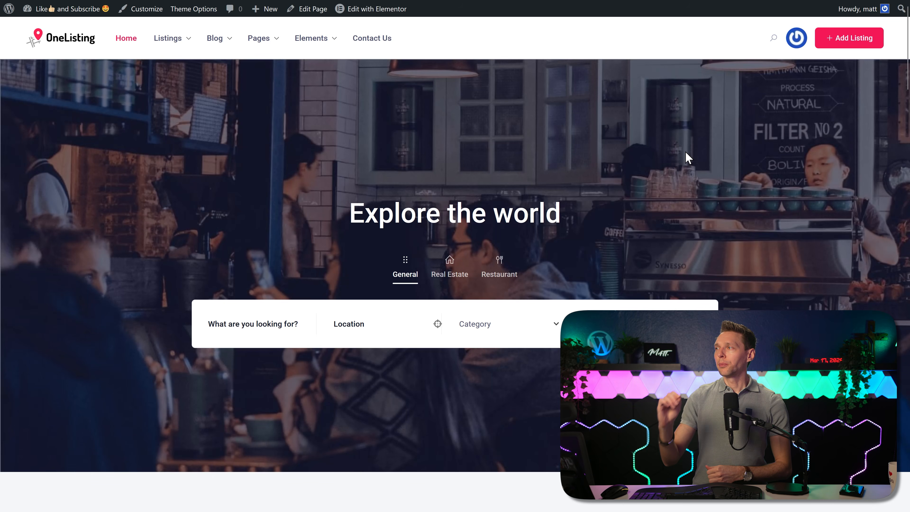
- Look over the sections of the imported demo home page on the live site
middle_click(851, 144)
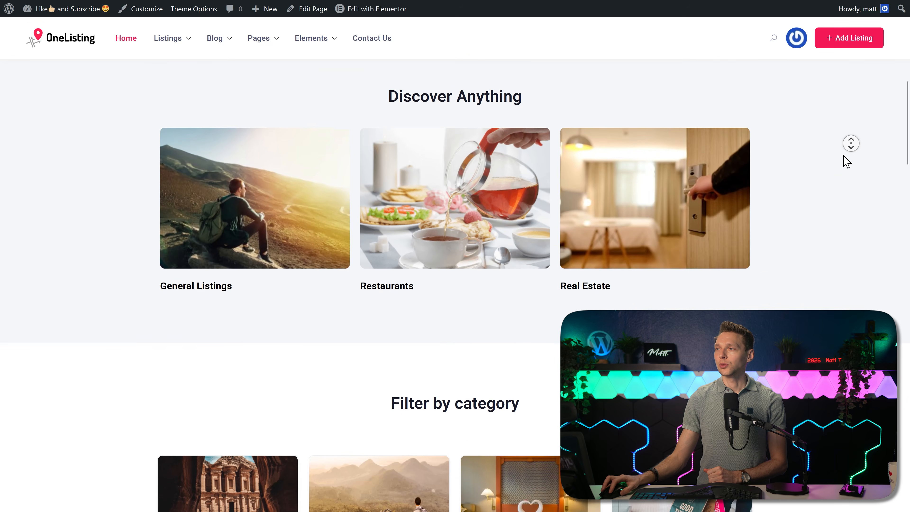
middle_click(844, 157)
middle_click(832, 169)
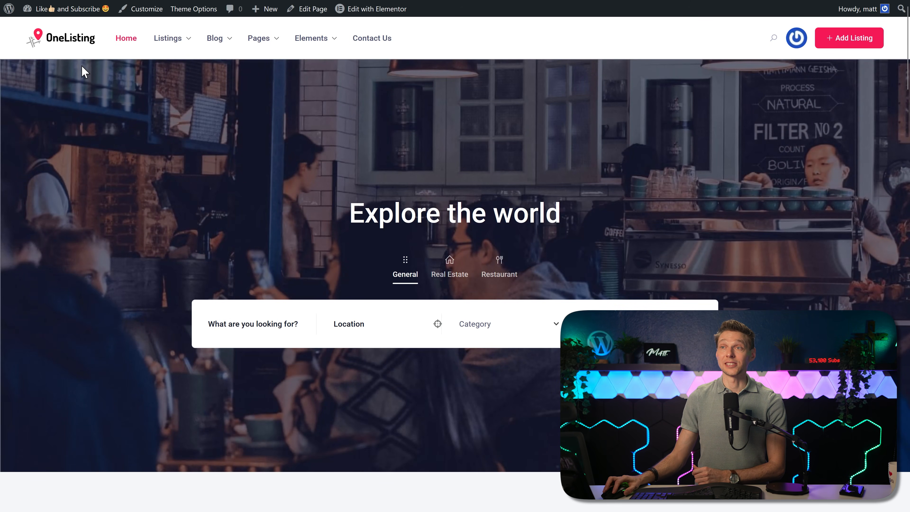
- Return to the dashboard's Pages list and set the number of items per page to 50
mouse_move(48, 11)
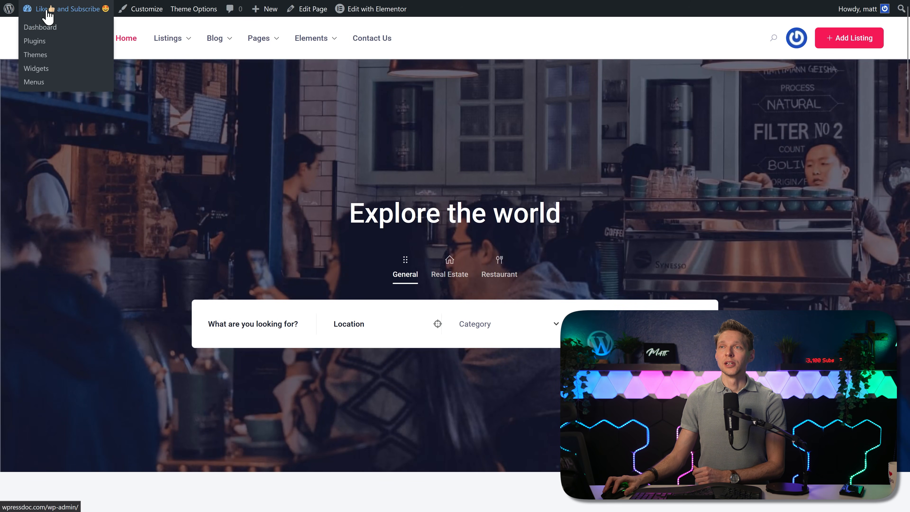
left_click(52, 31)
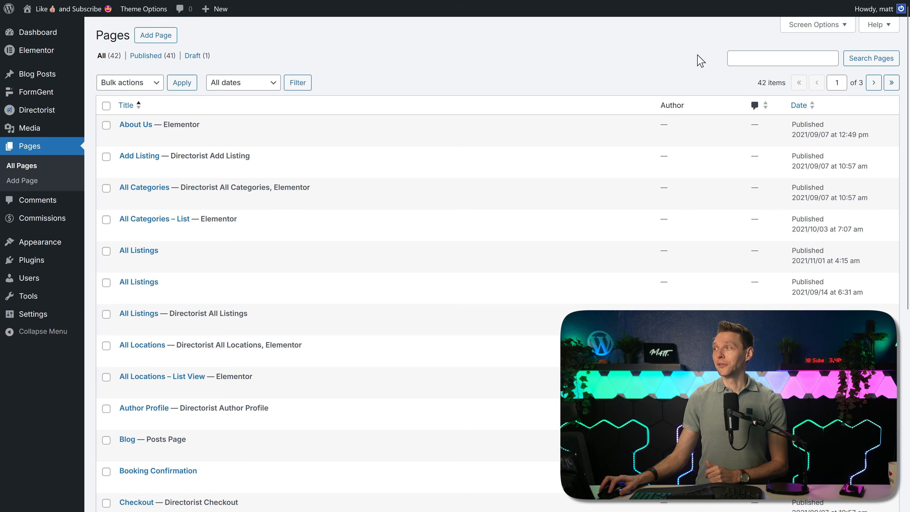
left_click(819, 33)
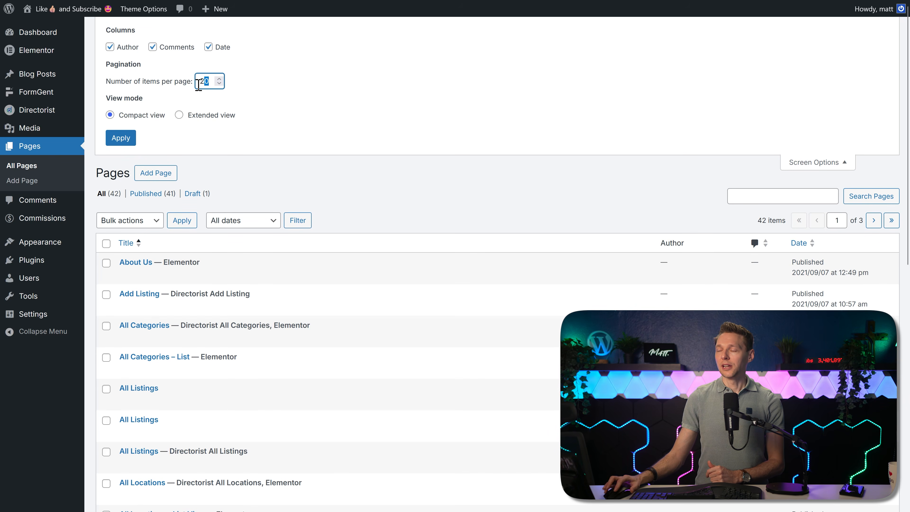
left_click(119, 142)
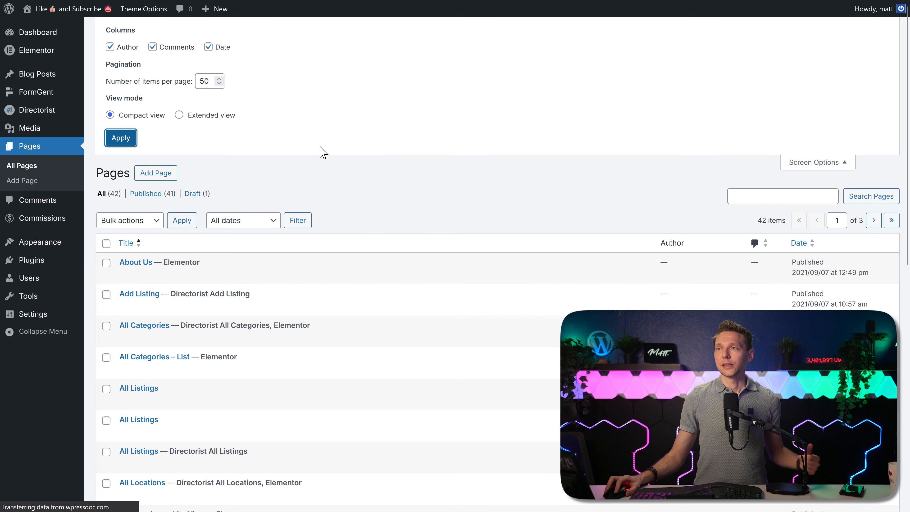
- Look through the imported pages and open the Home front page for editing with Elementor
middle_click(679, 52)
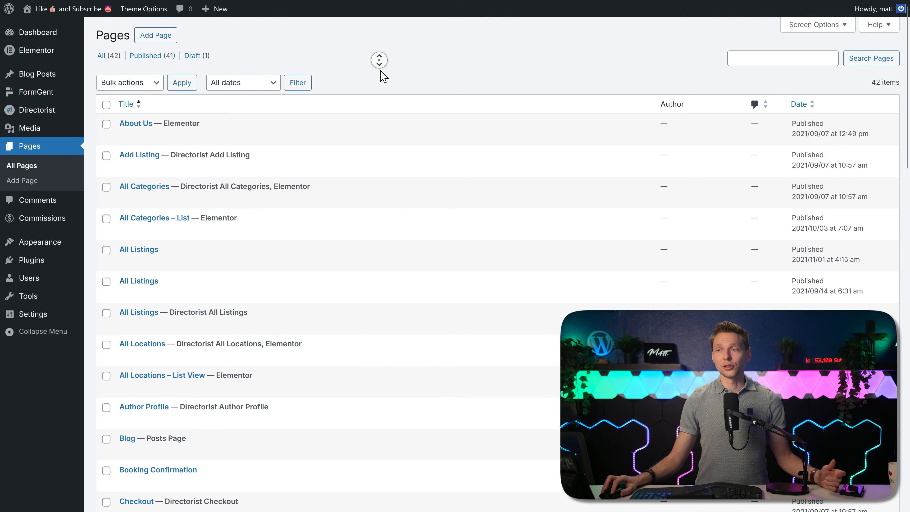
scroll(372, 85, "down", 14)
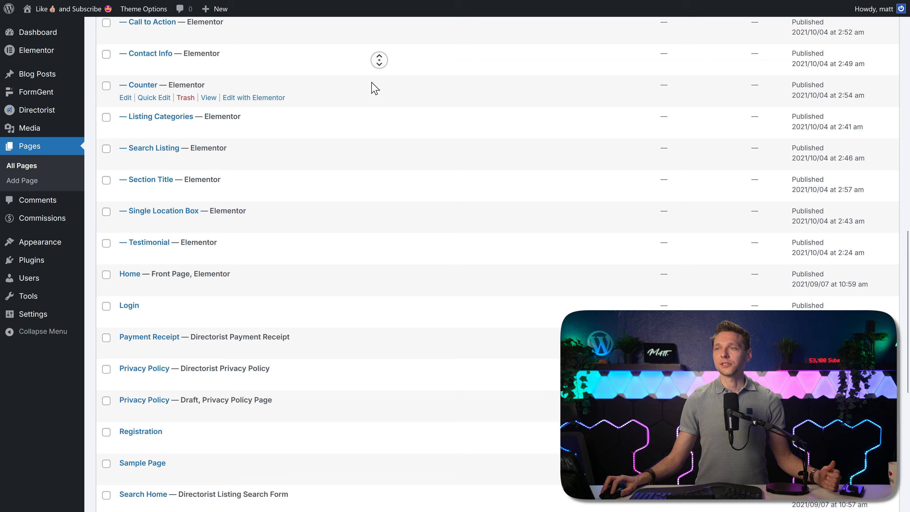
middle_click(372, 86)
left_click(241, 200)
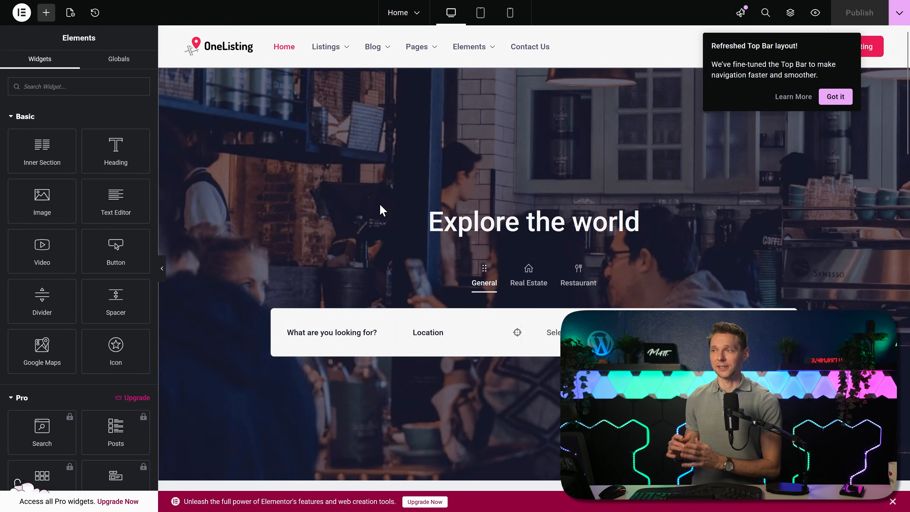
- Show the page structure and select the Search Form widget inside the first section's column
left_click(790, 13)
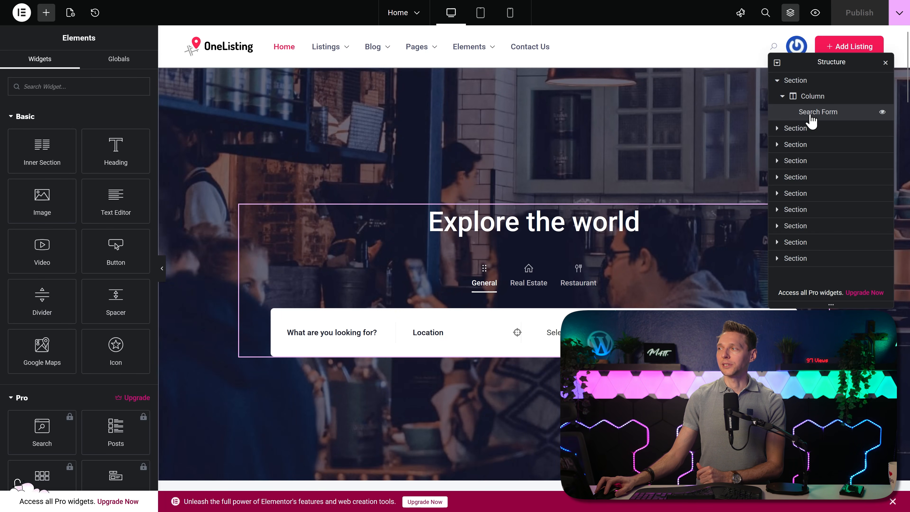
left_click(808, 81)
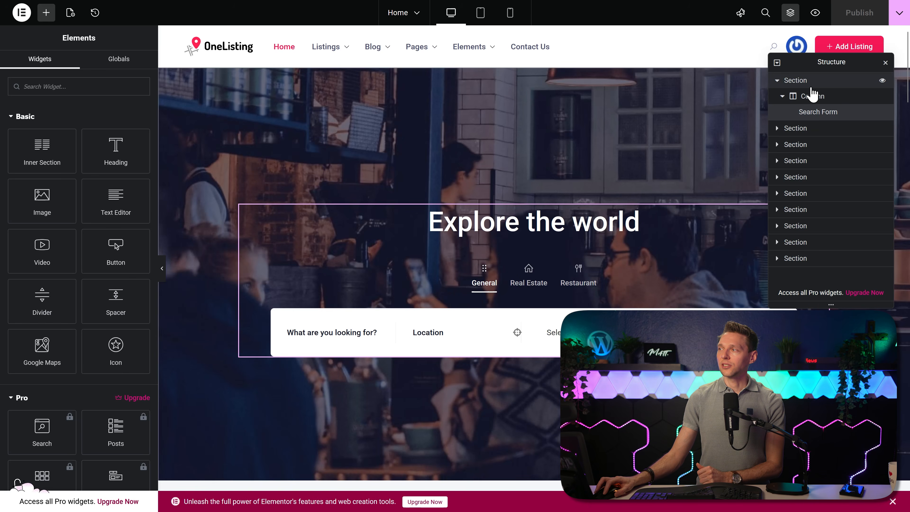
left_click(814, 96)
left_click(821, 112)
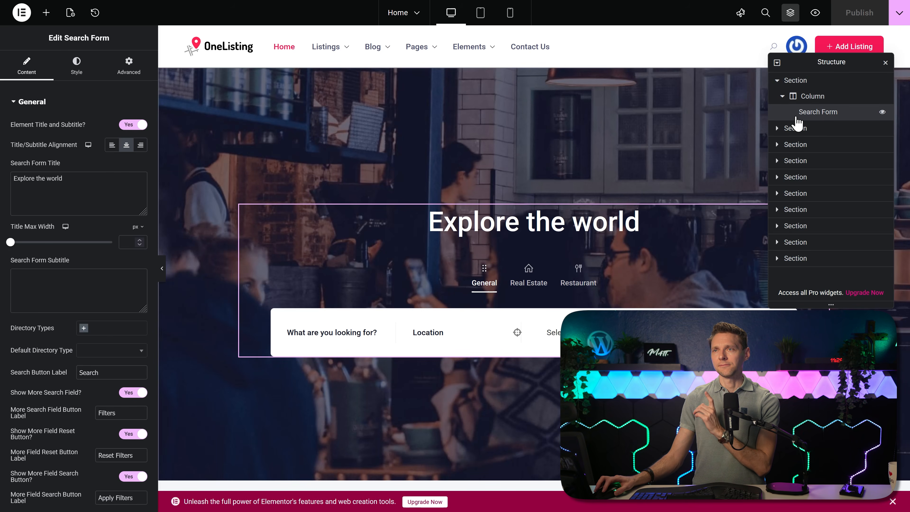
- Collapse the Basic, Pro, General and Link In Bio widget groups and examine the Directorist and Theme Elements widgets
left_click(46, 12)
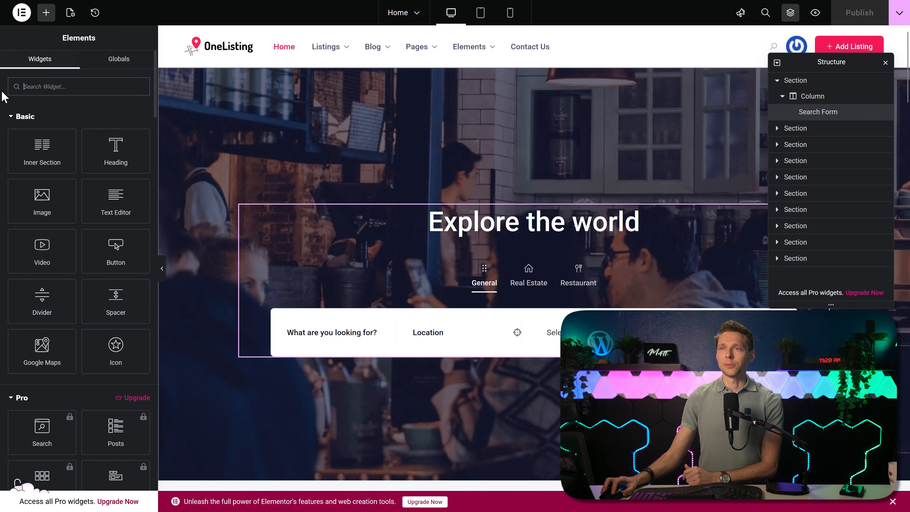
left_click(25, 117)
left_click(21, 142)
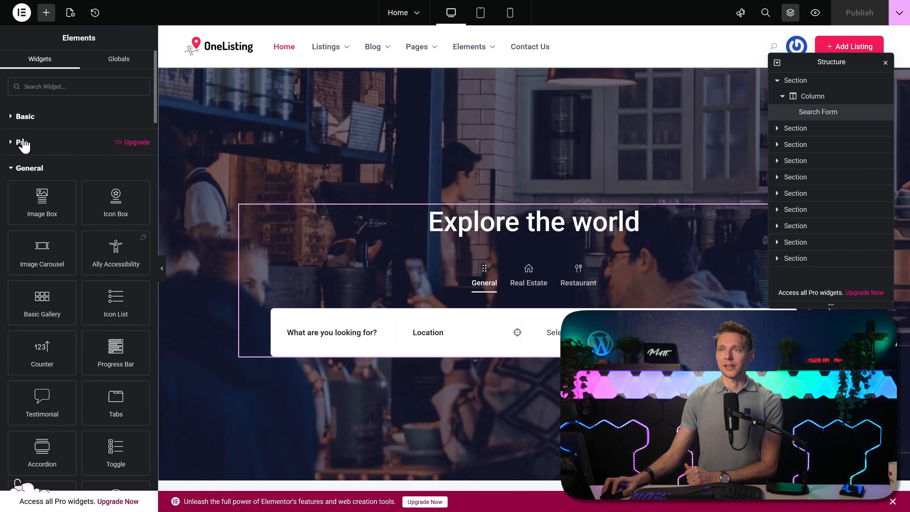
left_click(30, 168)
left_click(43, 194)
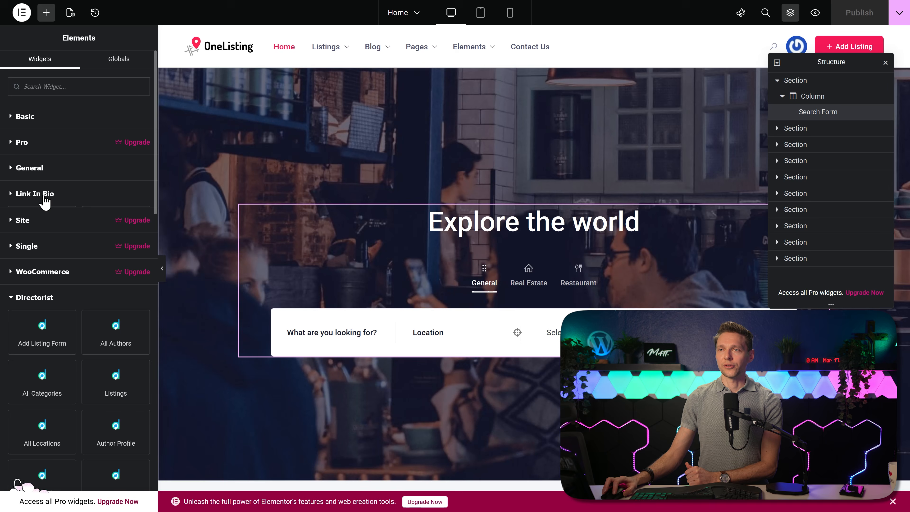
left_click_drag(156, 110, 151, 208)
scroll(147, 240, "down", 9)
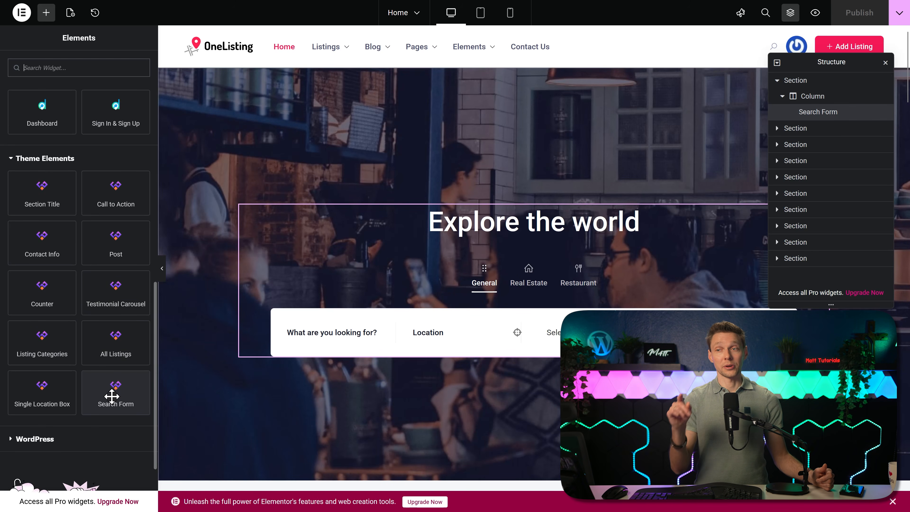
- Reopen the Search Form widget's content settings and review its title, directory type, button and filter options
left_click(819, 111)
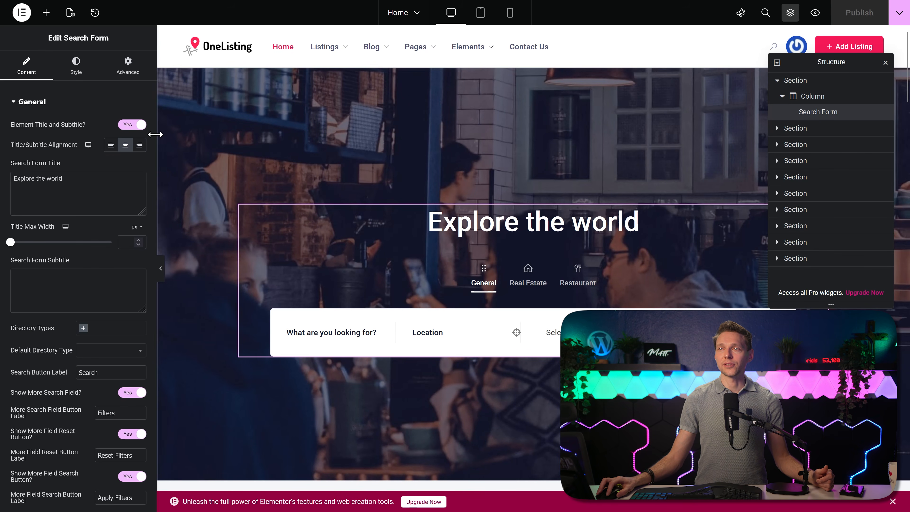
scroll(155, 168, "down", 1)
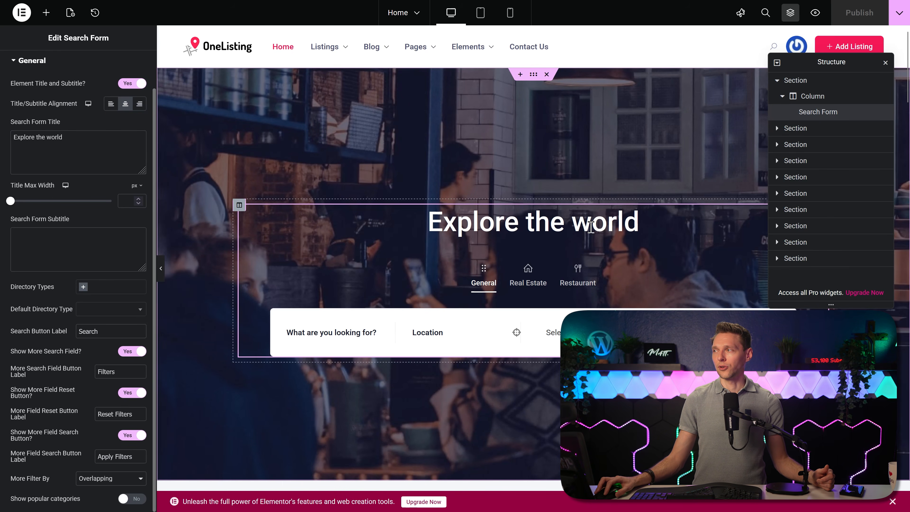
scroll(645, 150, "down", 2)
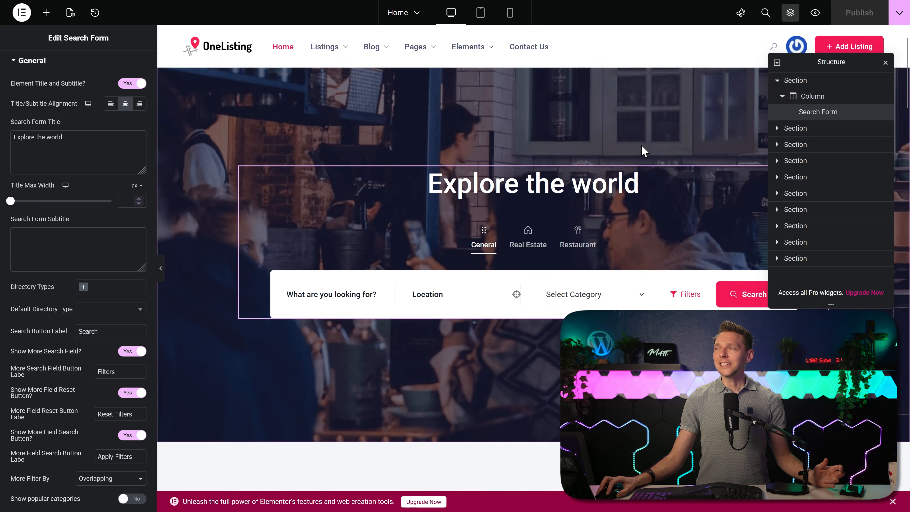
- Expand the second section and its column in the page structure and select the Discover Anything section title
left_click(795, 144)
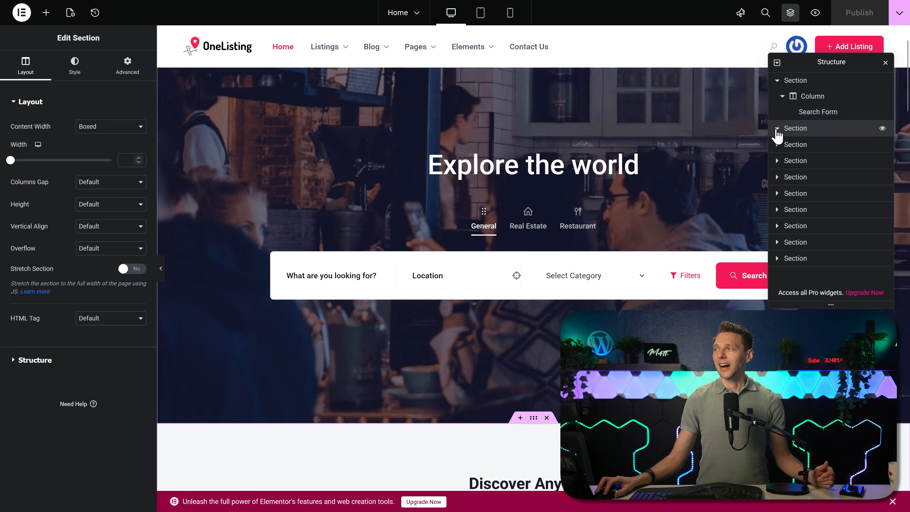
left_click(777, 130)
left_click(799, 145)
left_click(783, 144)
left_click(802, 159)
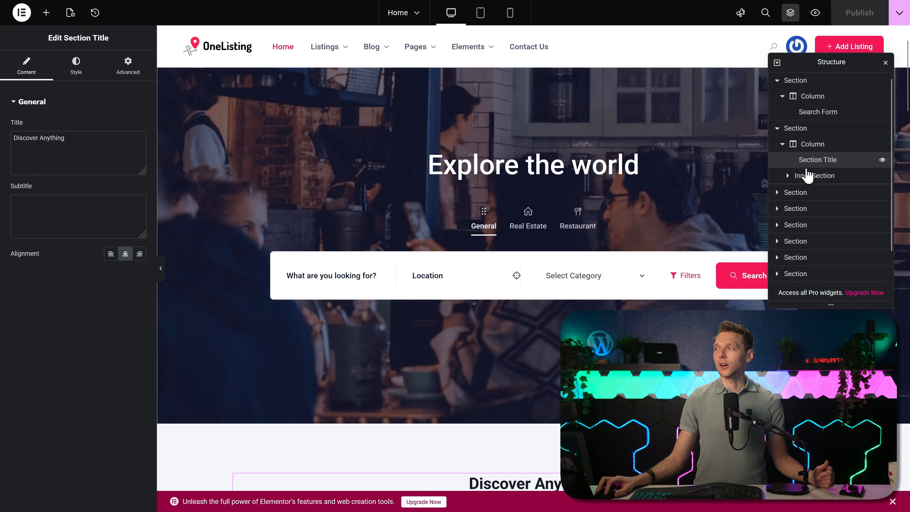
- Expand the inner section below the Discover Anything title and select its middle column
left_click(788, 175)
left_click(807, 207)
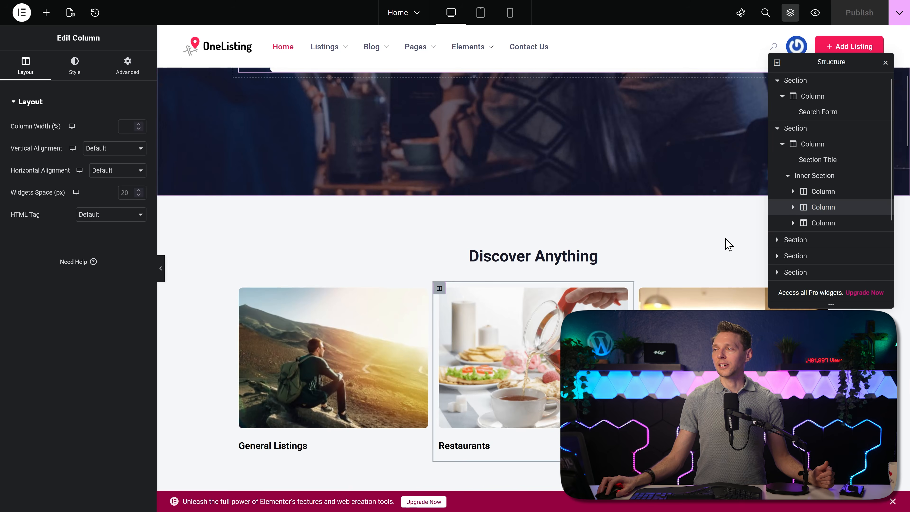
scroll(524, 198, "up", 2)
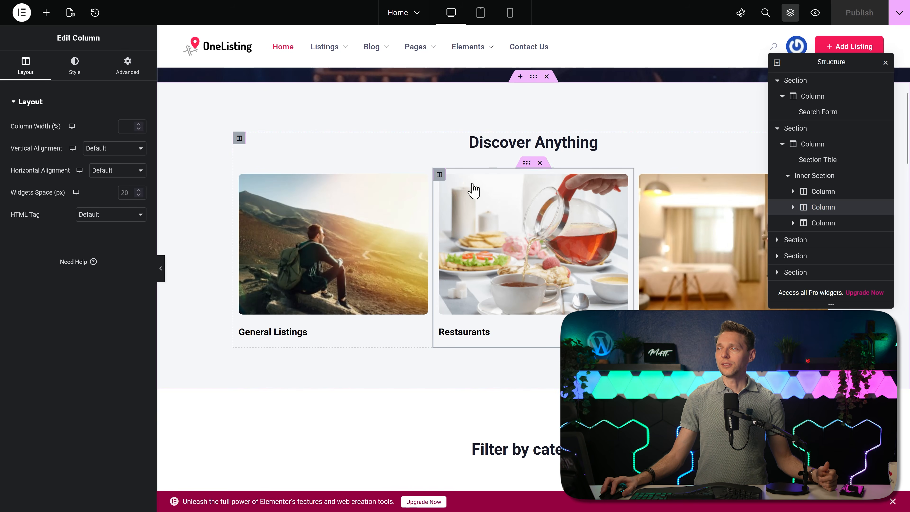
- Inspect the directory type in the links of the Restaurants and General Listings image boxes
left_click(298, 197)
left_click(502, 244)
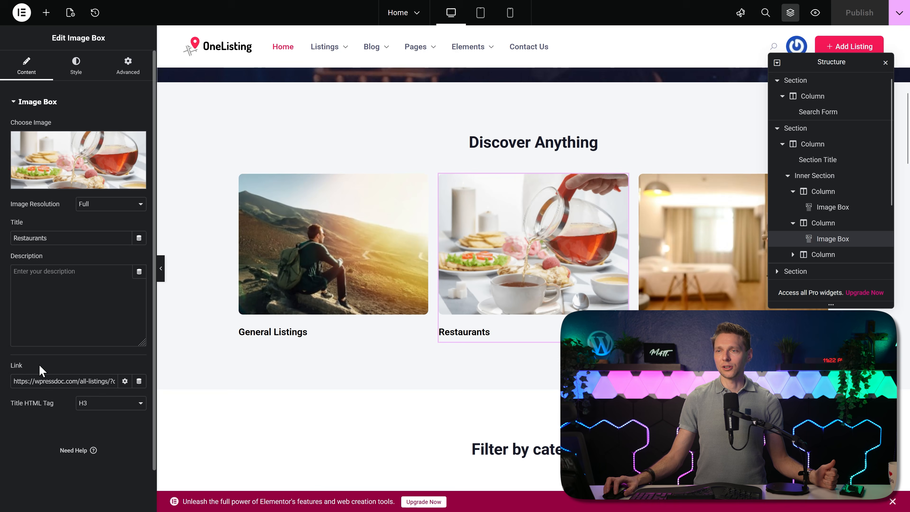
left_click_drag(115, 381, 124, 382)
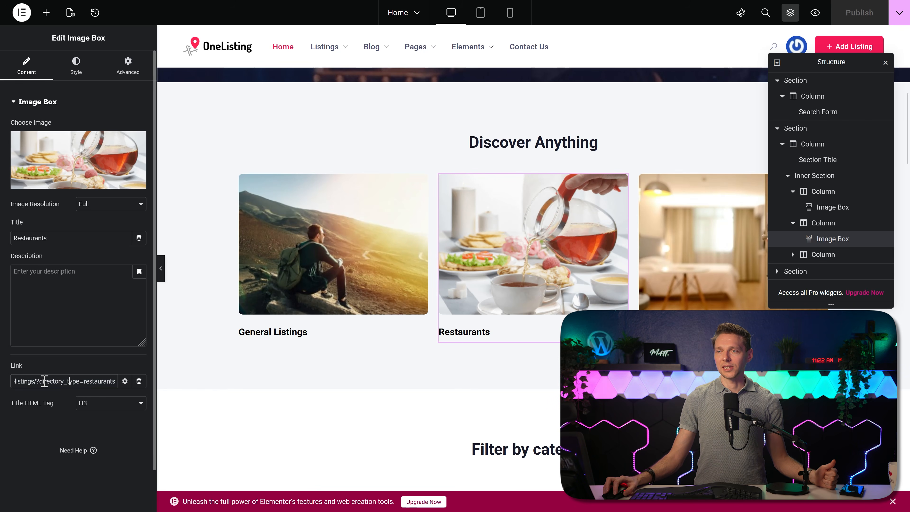
left_click(334, 244)
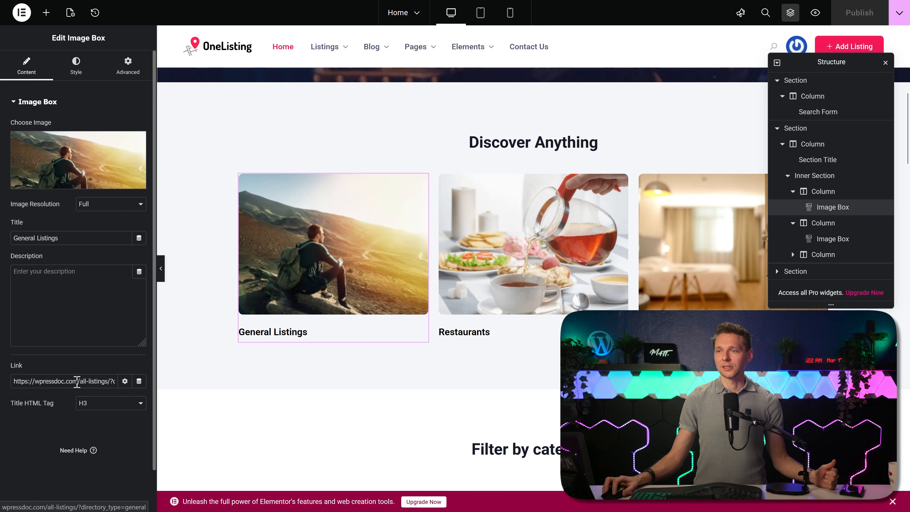
left_click_drag(74, 386, 119, 384)
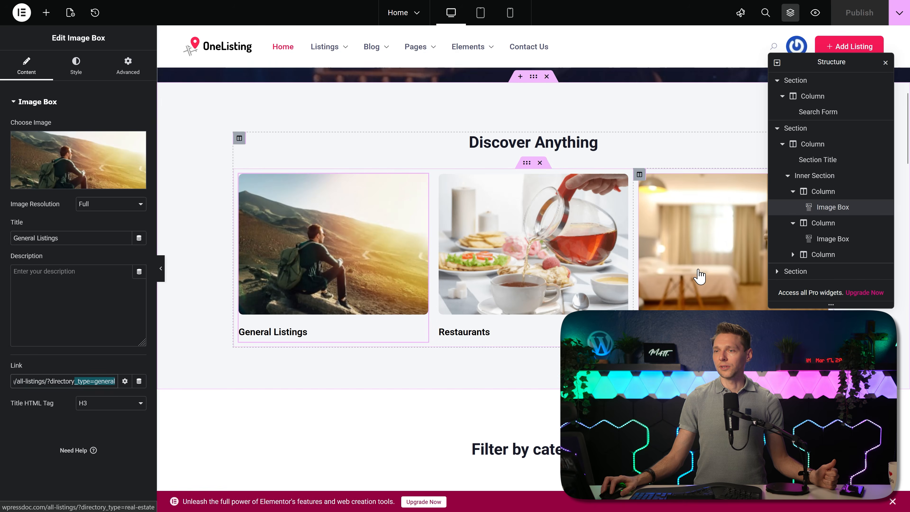
- Select the Listings widget in the popular listings section and review its general settings
middle_click(704, 209)
middle_click(707, 221)
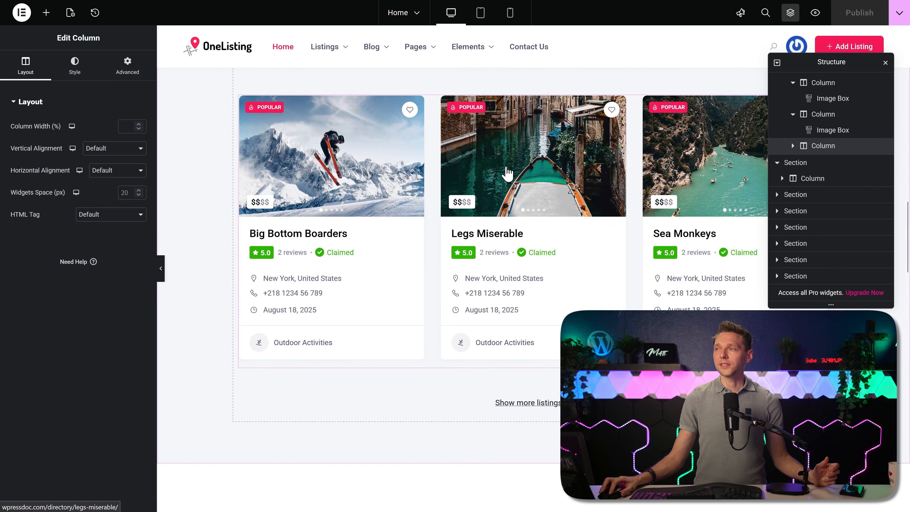
left_click(399, 128)
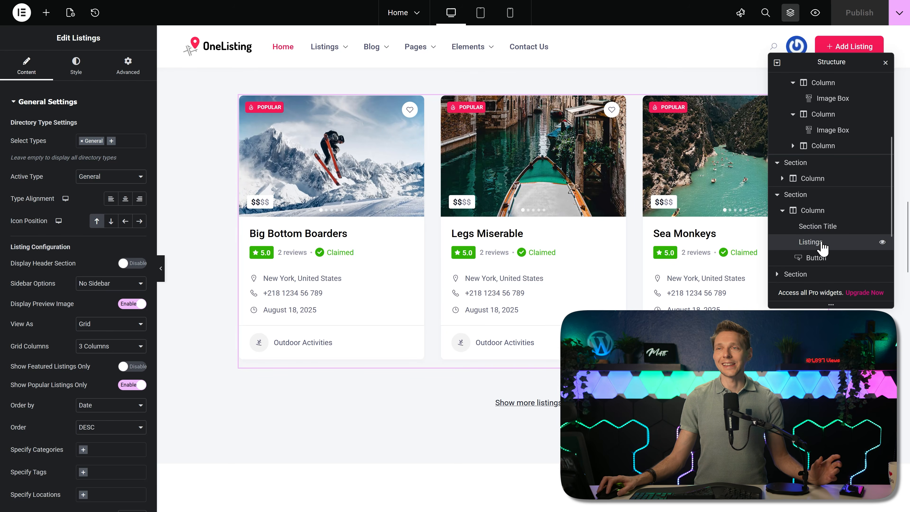
- Show the available widgets again and examine those in the Directorist group
left_click(46, 13)
scroll(84, 232, "down", 5)
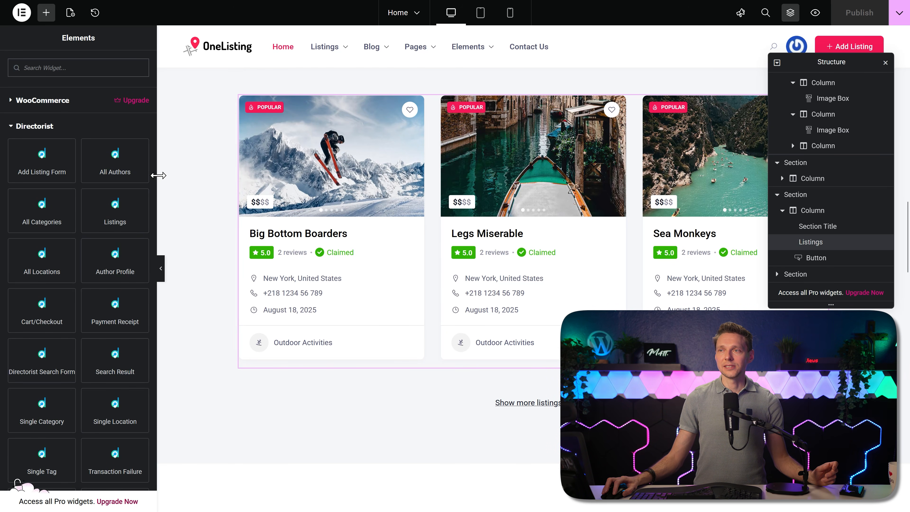
left_click_drag(155, 139, 155, 141)
scroll(128, 158, "down", 3)
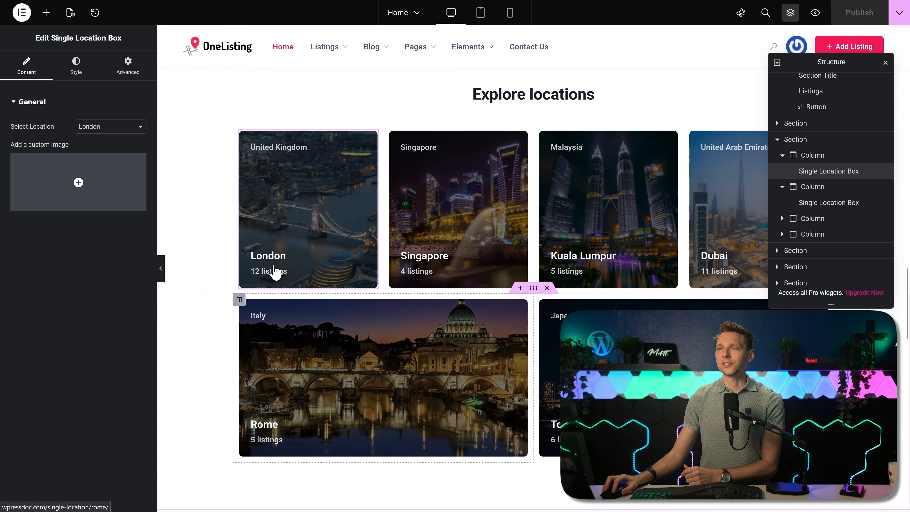
- Review the home page from the Explore locations boxes down to the testimonials and latest news sections
middle_click(208, 213)
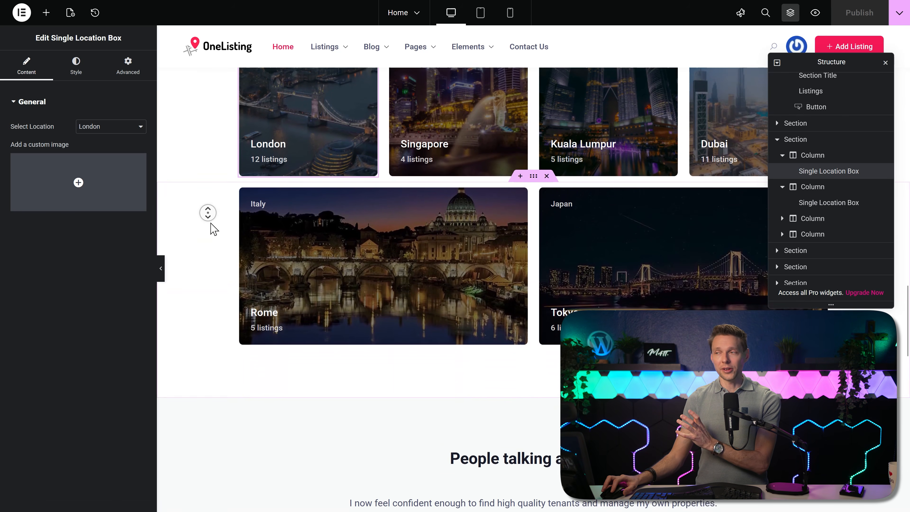
middle_click(210, 223)
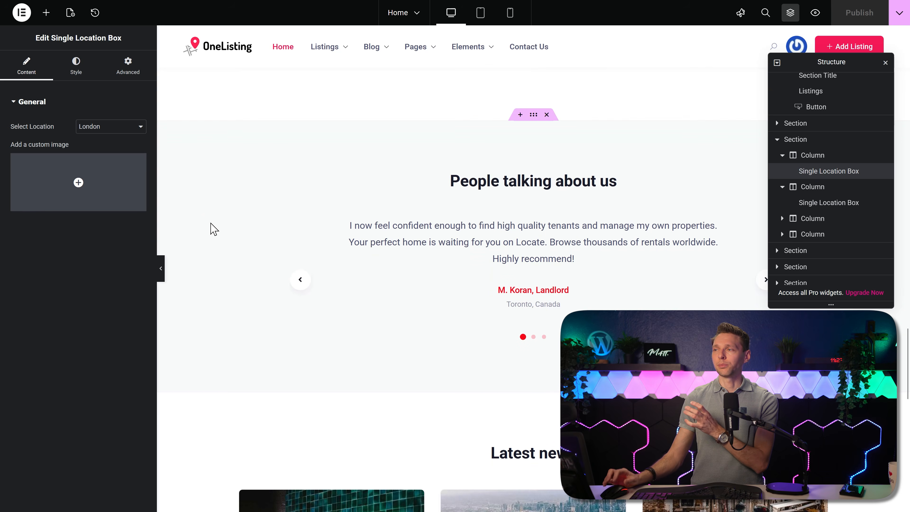
middle_click(380, 282)
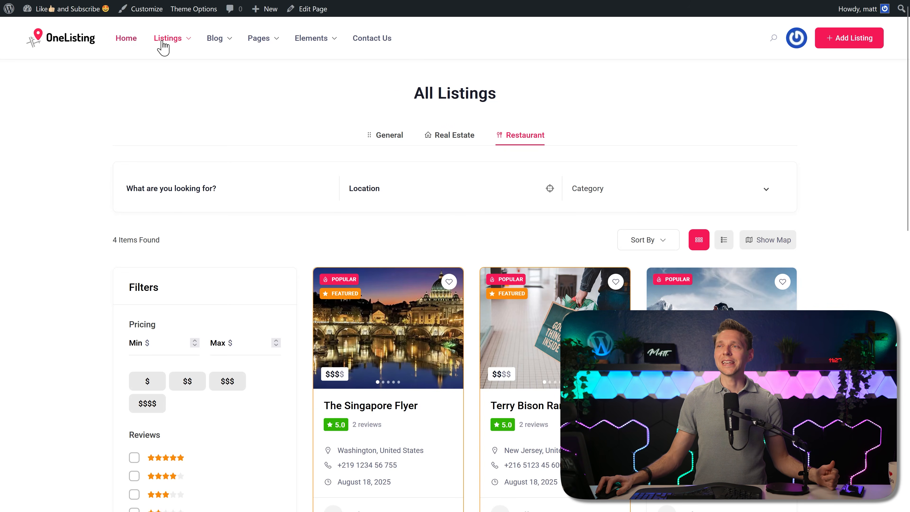
- Look over the entries under Listings, Blog and Pages in the live site's navigation
mouse_move(165, 43)
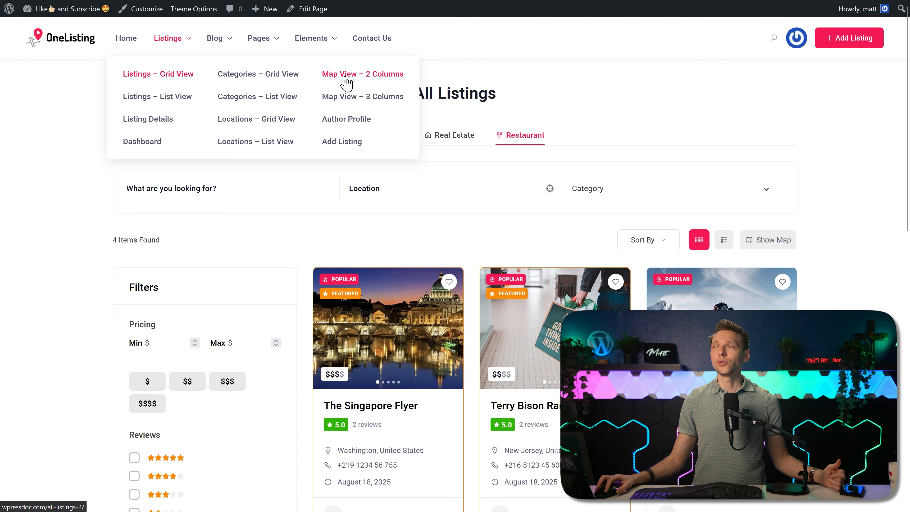
mouse_move(215, 45)
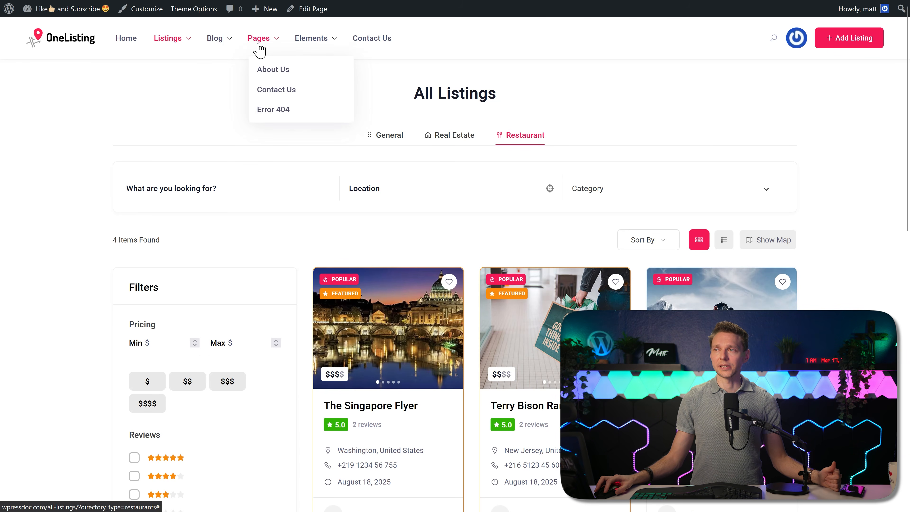
mouse_move(184, 61)
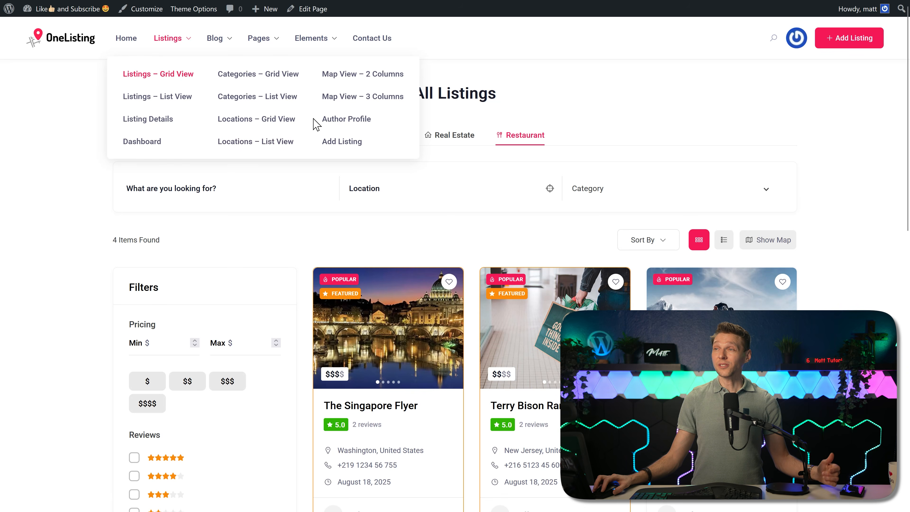
- Visit the Testimonial, All Listings and Blog element demo pages and look over their content
mouse_move(314, 52)
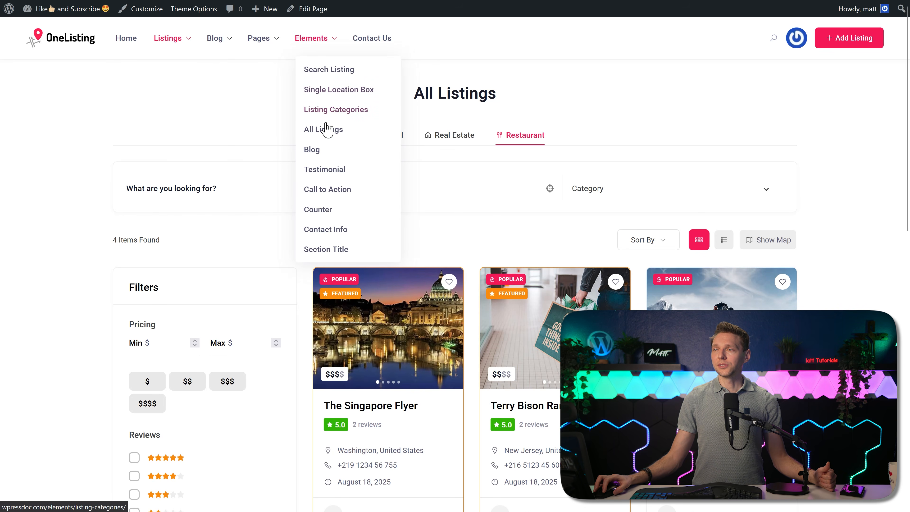
left_click(324, 170)
mouse_move(304, 53)
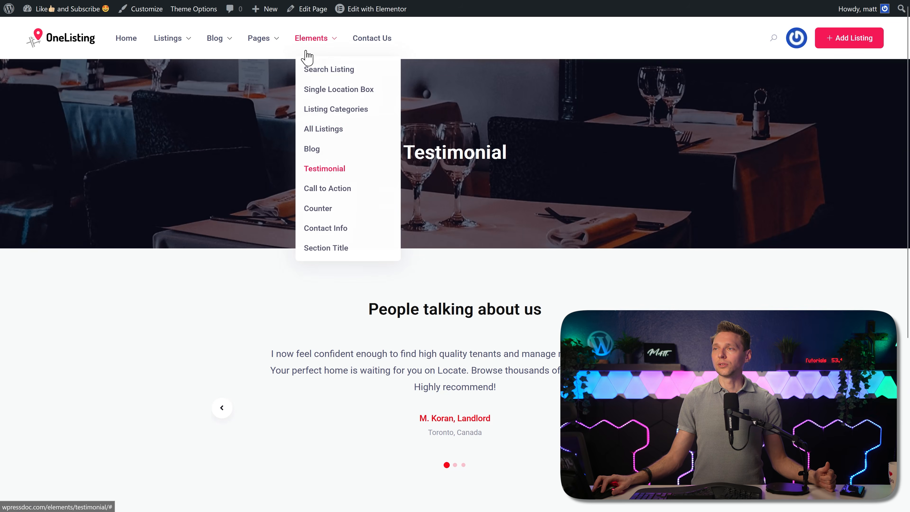
left_click(326, 133)
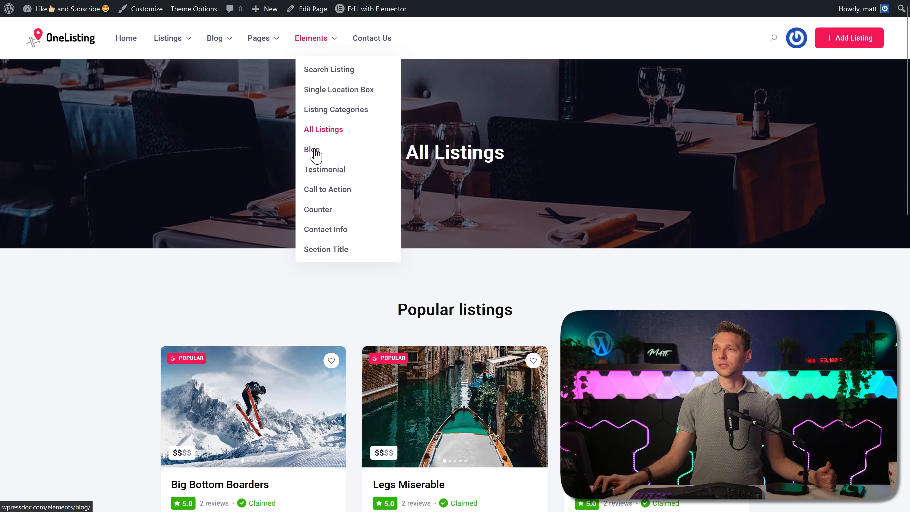
middle_click(695, 177)
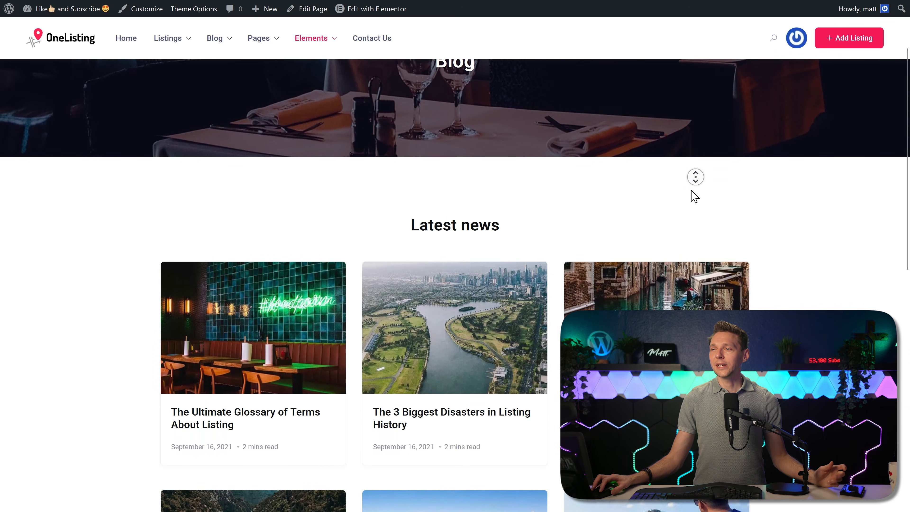
scroll(695, 172, "up", 8)
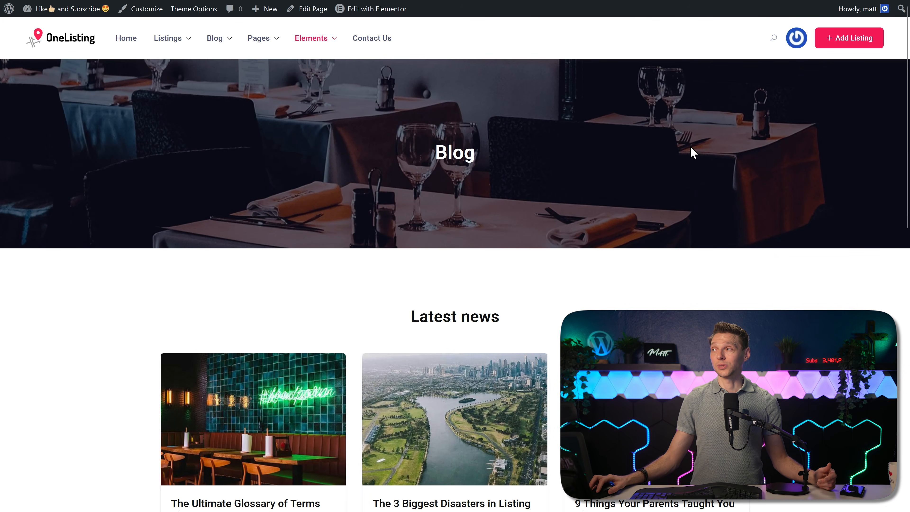
- Start adding a new listing on the site and choose the Restaurant directory type
left_click(866, 40)
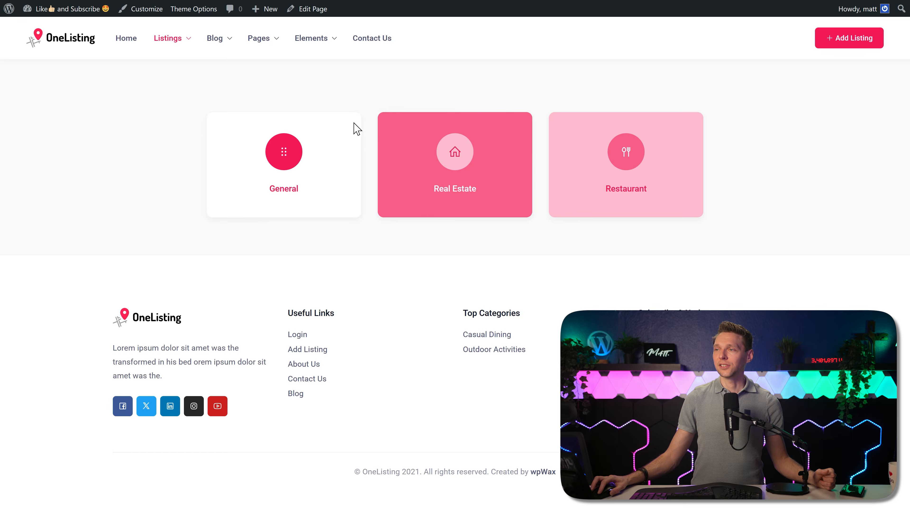
left_click(623, 170)
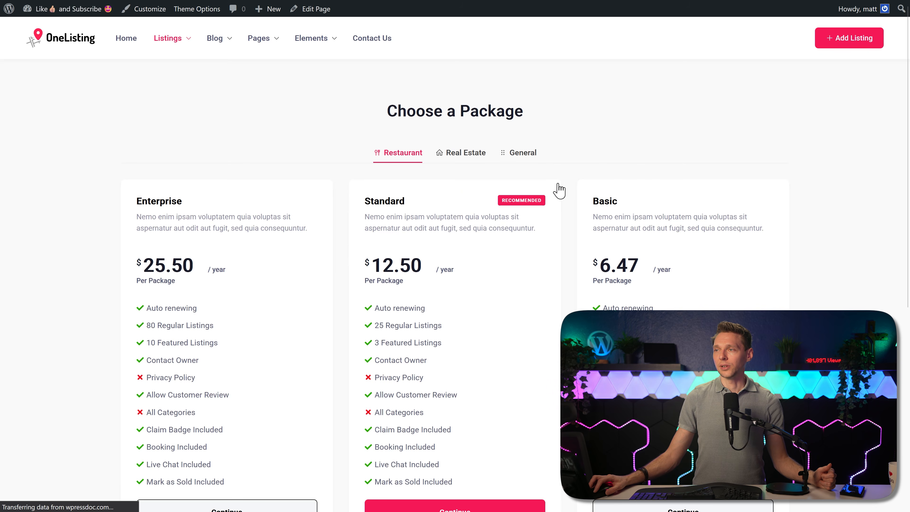
scroll(491, 208, "down", 2)
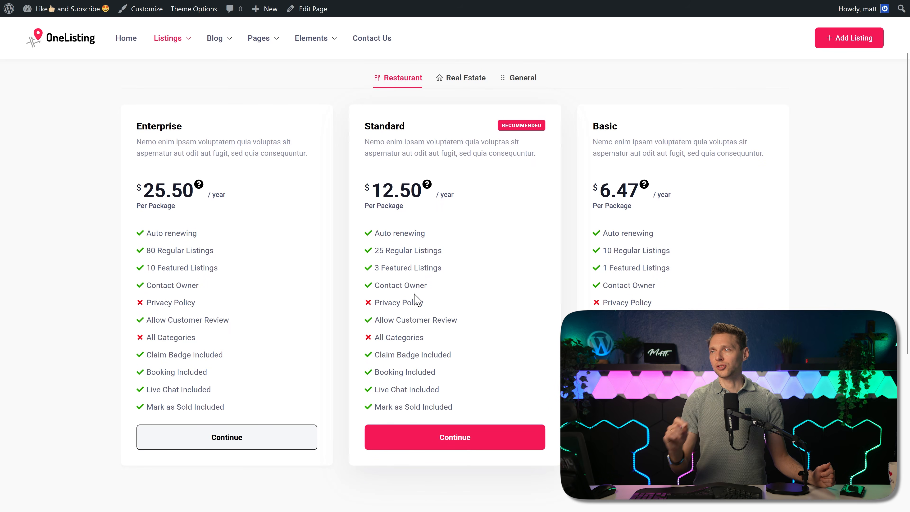
- Compare the packages for Real Estate, General and Restaurant, and continue with the Standard package for Restaurant
left_click(448, 80)
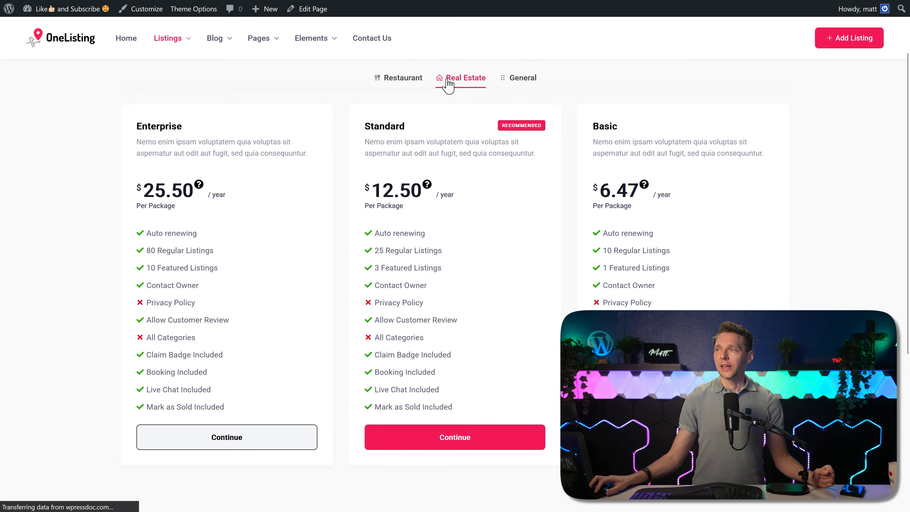
left_click(523, 155)
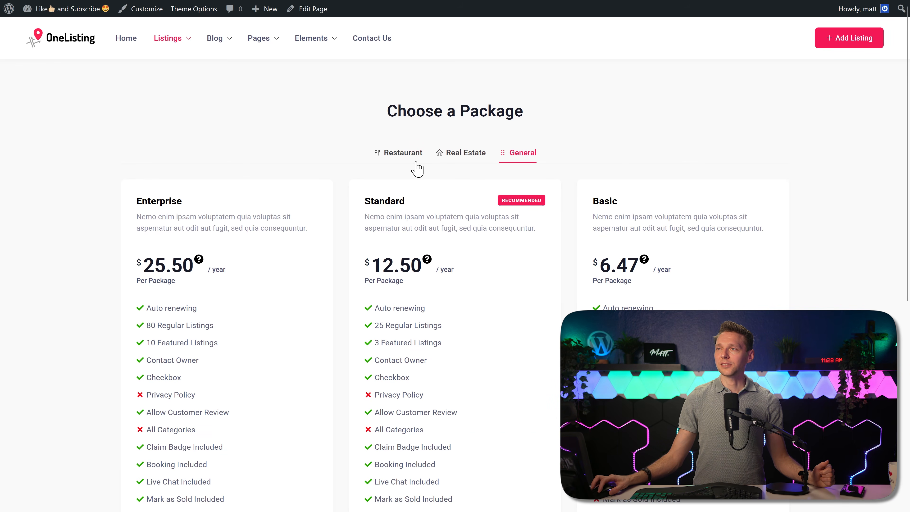
left_click(404, 155)
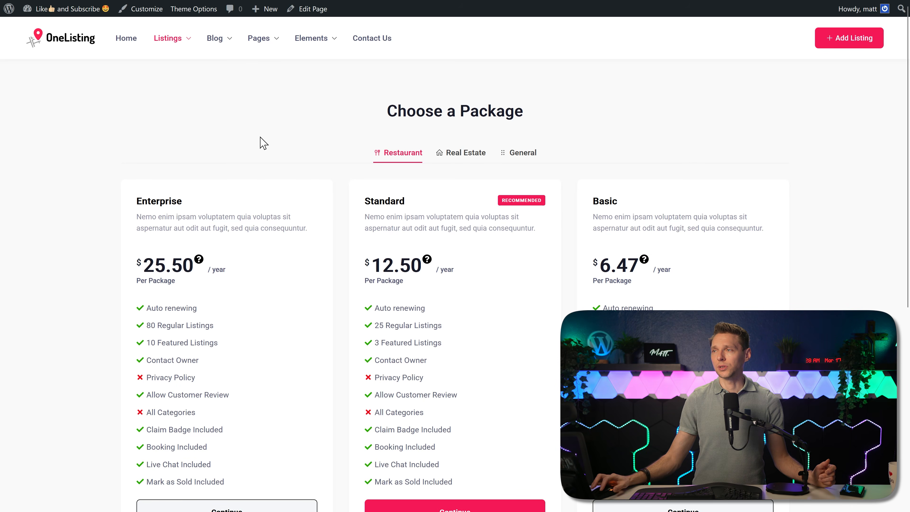
scroll(455, 179, "down", 3)
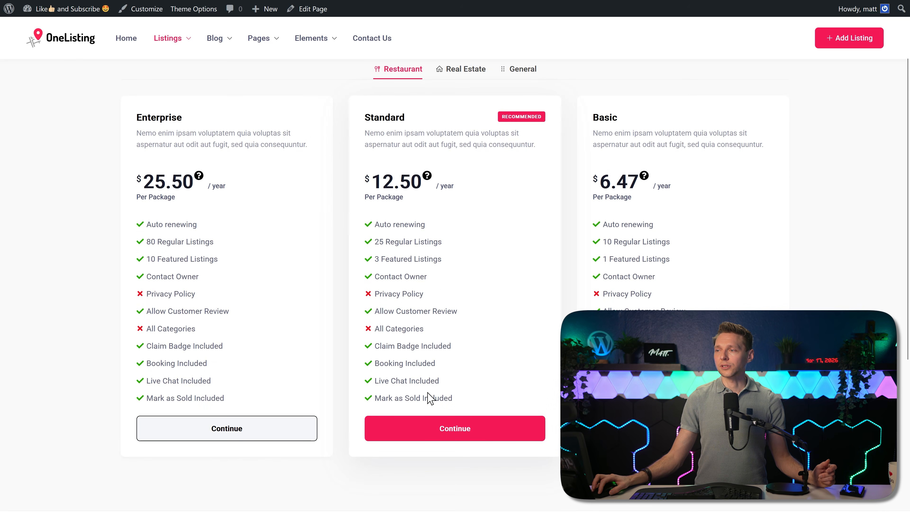
left_click(433, 430)
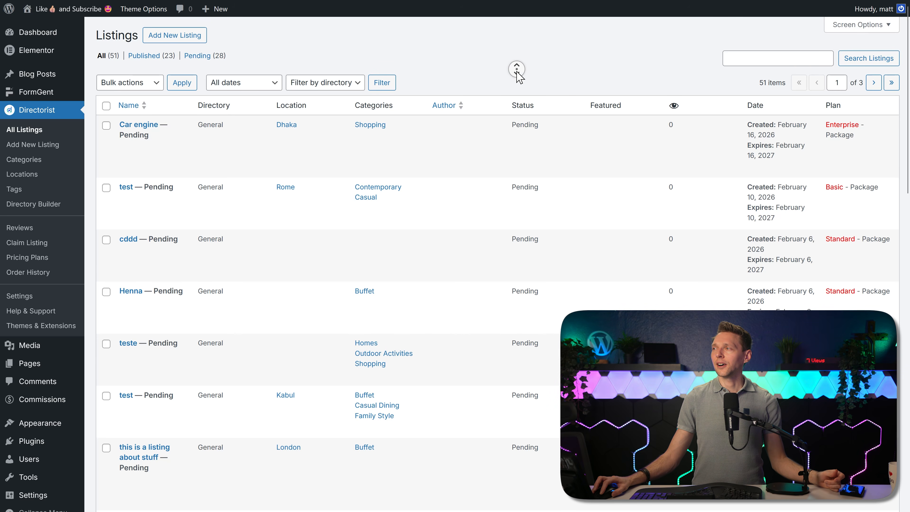
- Look through the Directorist listings in the WordPress admin, checking their directory, status and plan
scroll(517, 72, "down", 3)
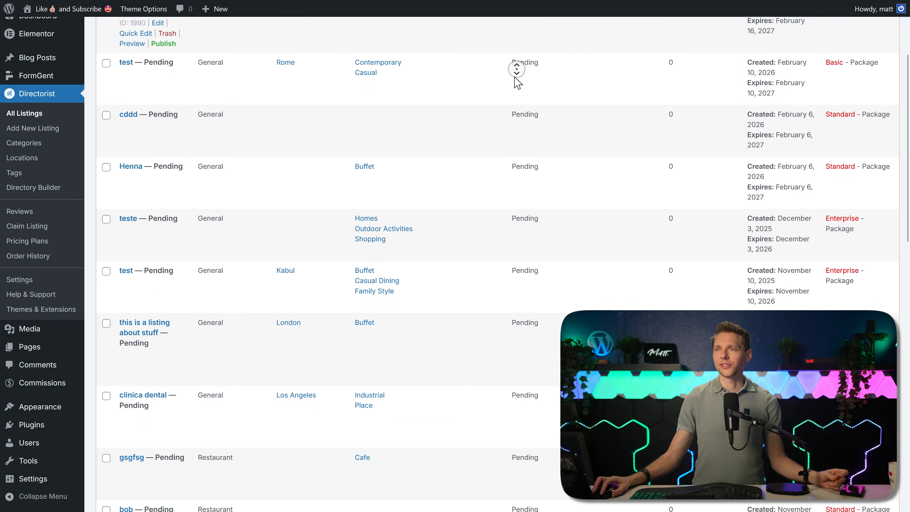
scroll(517, 72, "down", 6)
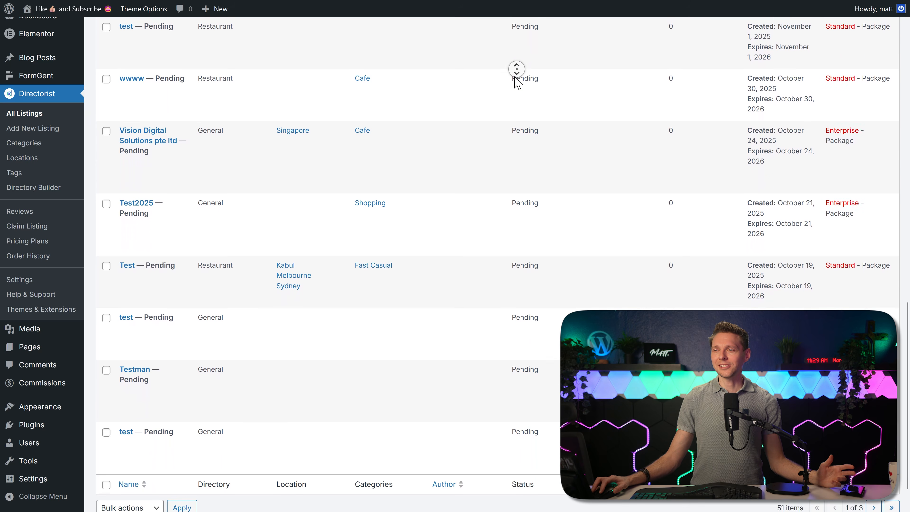
scroll(517, 72, "down", 2)
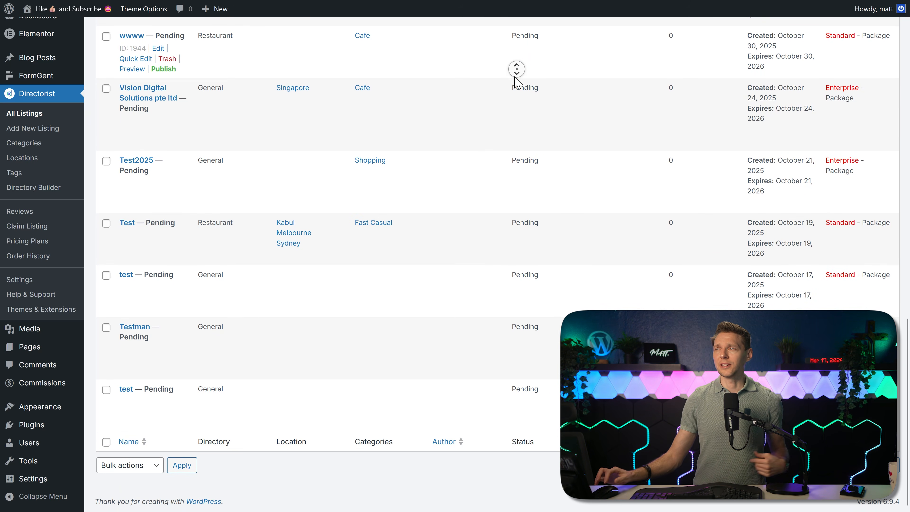
scroll(517, 69, "up", 20)
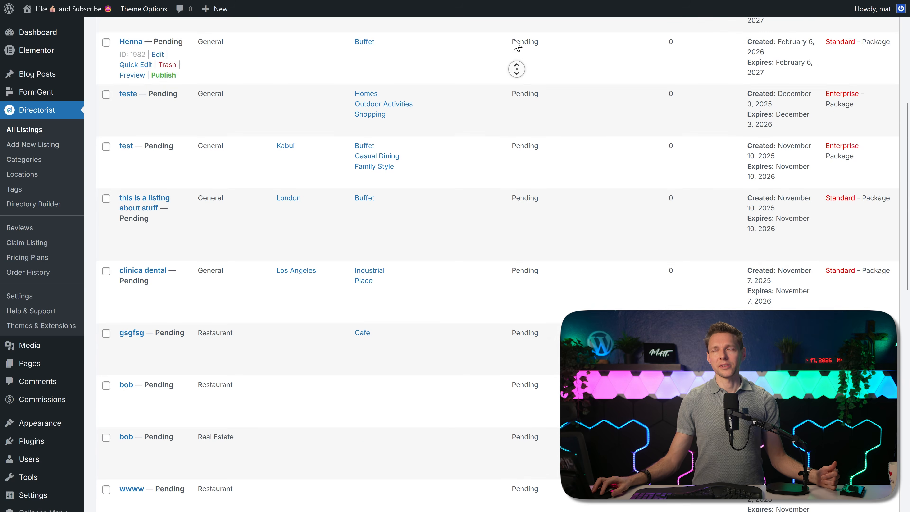
scroll(516, 68, "up", 6)
left_click(516, 49)
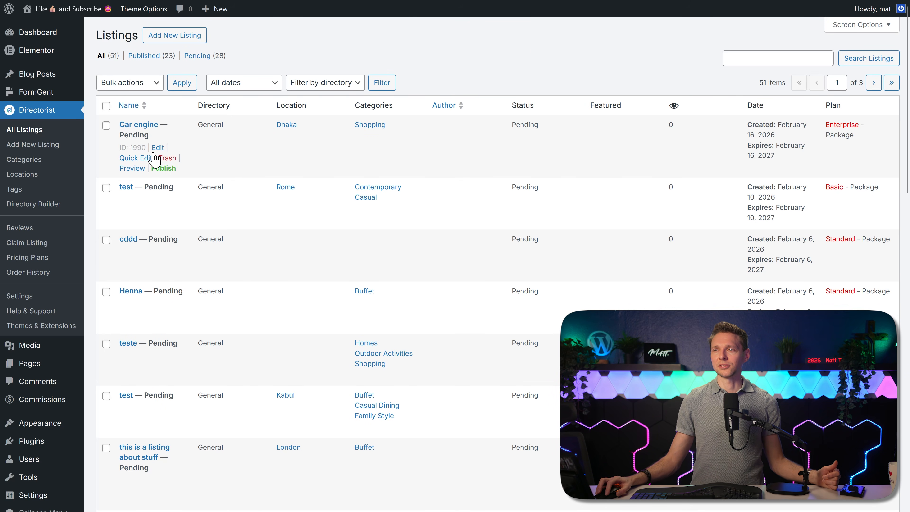
- Preview the pending Car engine listing on the site, look over its details and return to the listings overview
left_click(132, 168)
middle_click(588, 190)
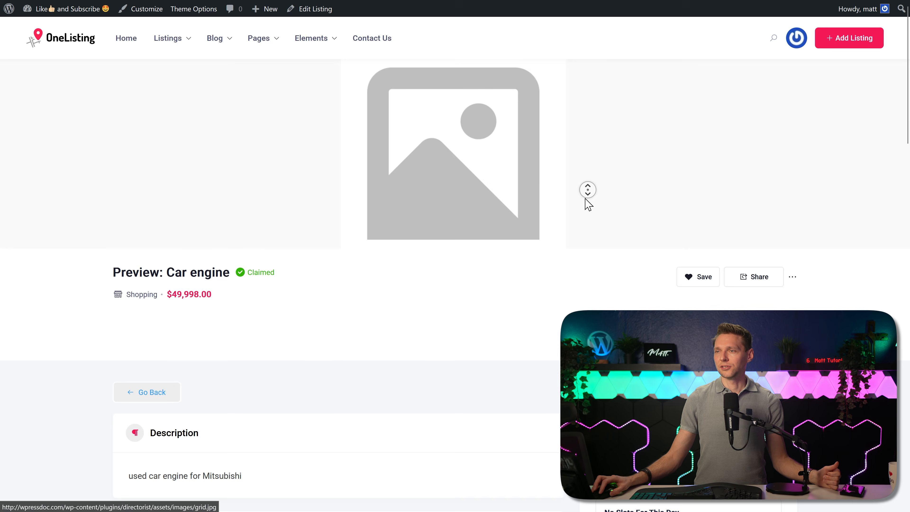
scroll(589, 205, "down", 7)
key("alt+Left")
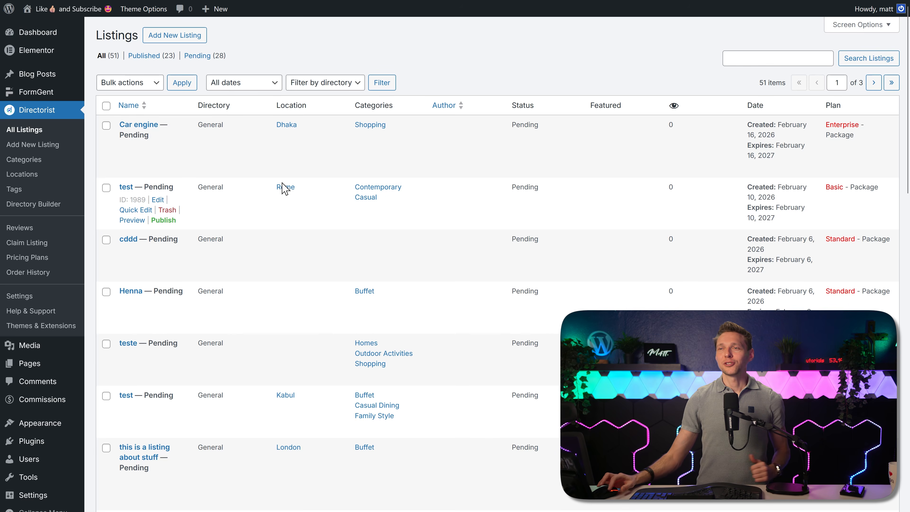
- Look at the Directorist listing reviews and claim requests
left_click(19, 229)
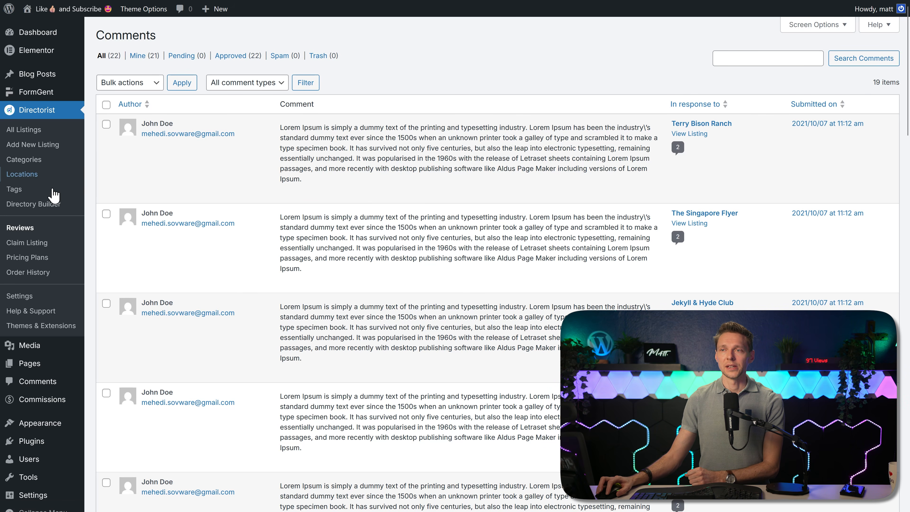
left_click(29, 242)
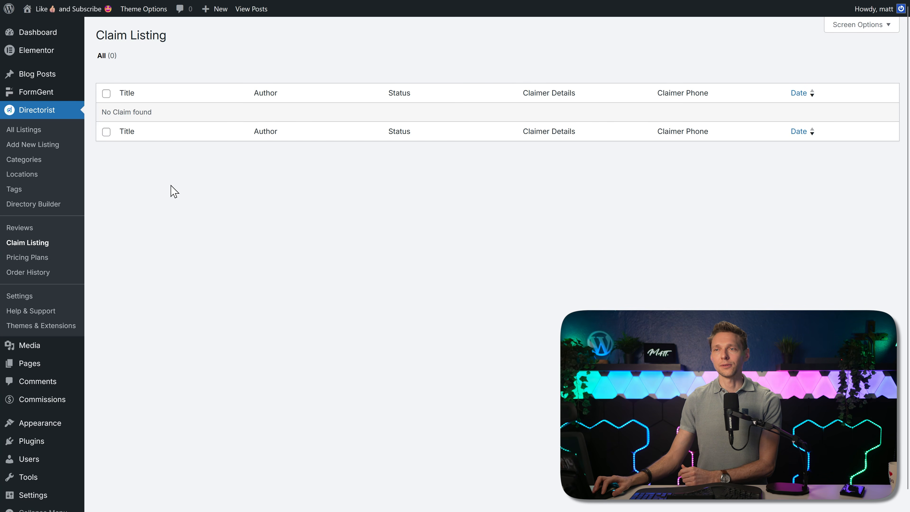
- Open the Restaurant Enterprise pricing plan for editing and examine its configuration down to the field options and shortcode
left_click(29, 257)
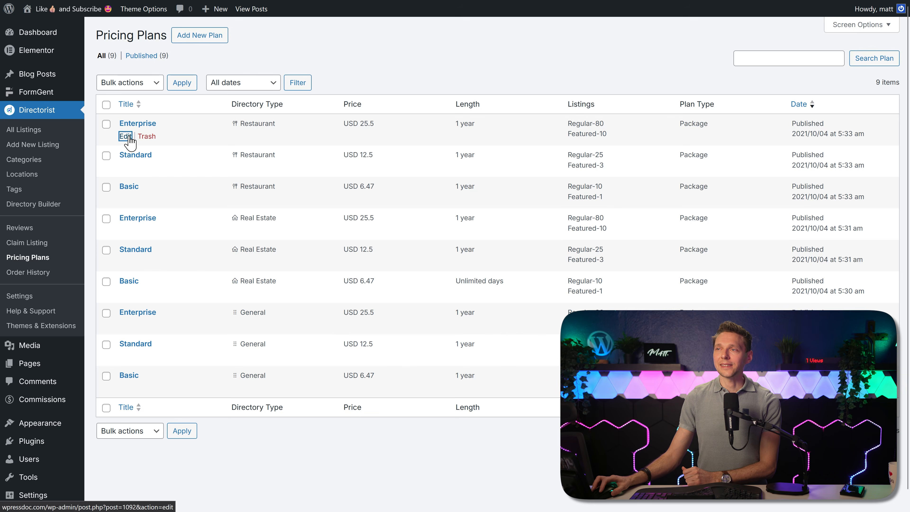
left_click(125, 136)
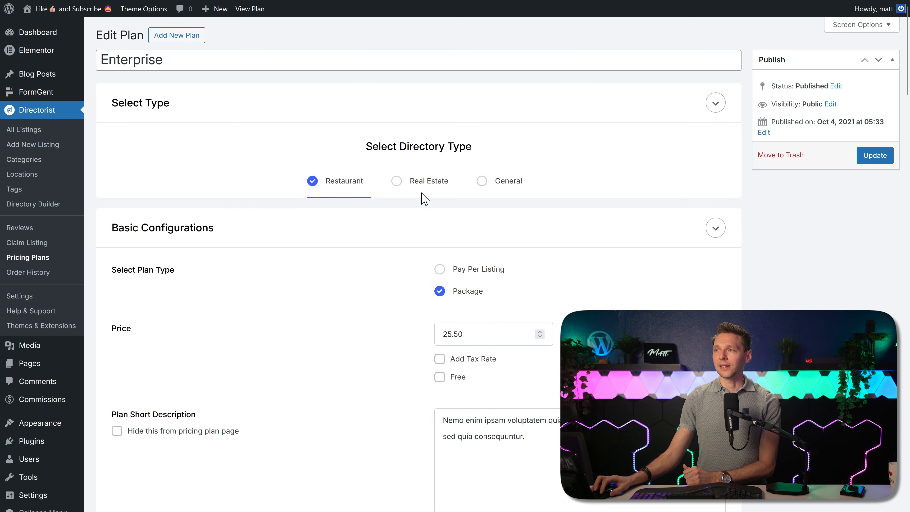
scroll(585, 204, "down", 4)
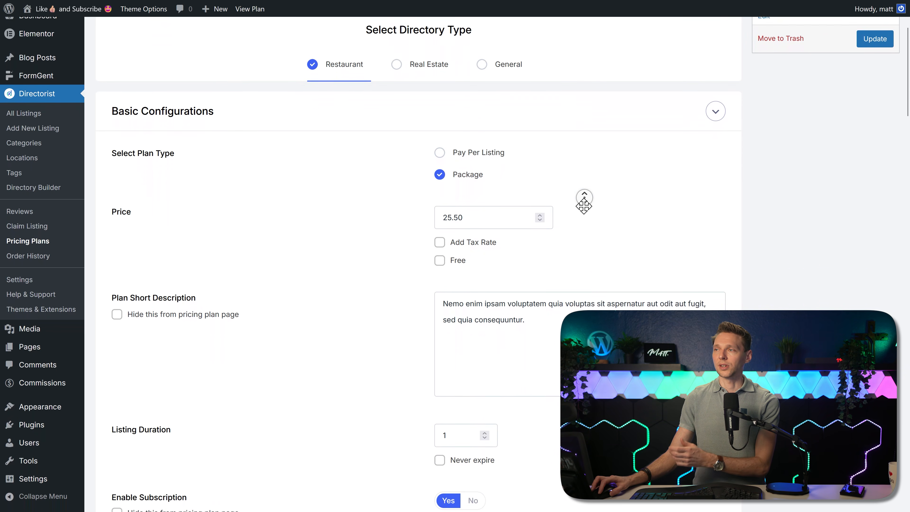
middle_click(584, 206)
middle_click(665, 202)
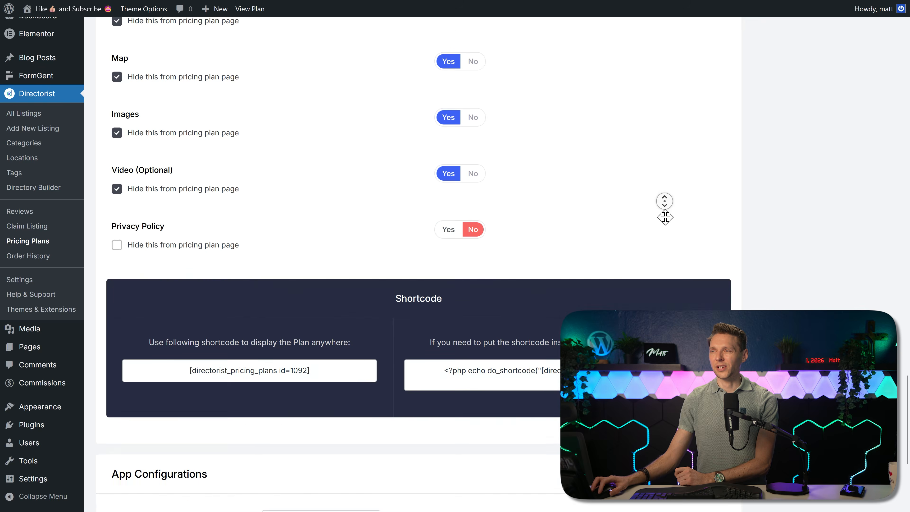
middle_click(666, 217)
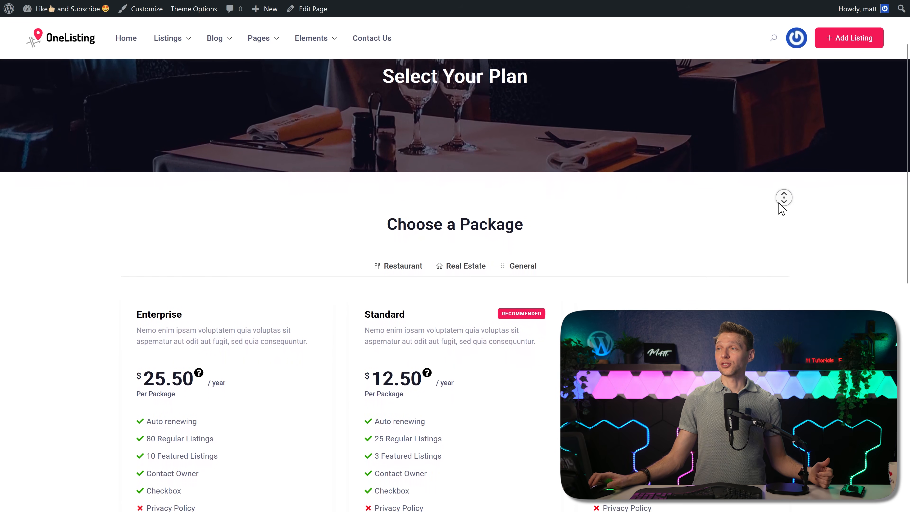
- Examine the Select Your Plan page in the editor, including its directorist_pricing_plans shortcode
left_click(465, 212)
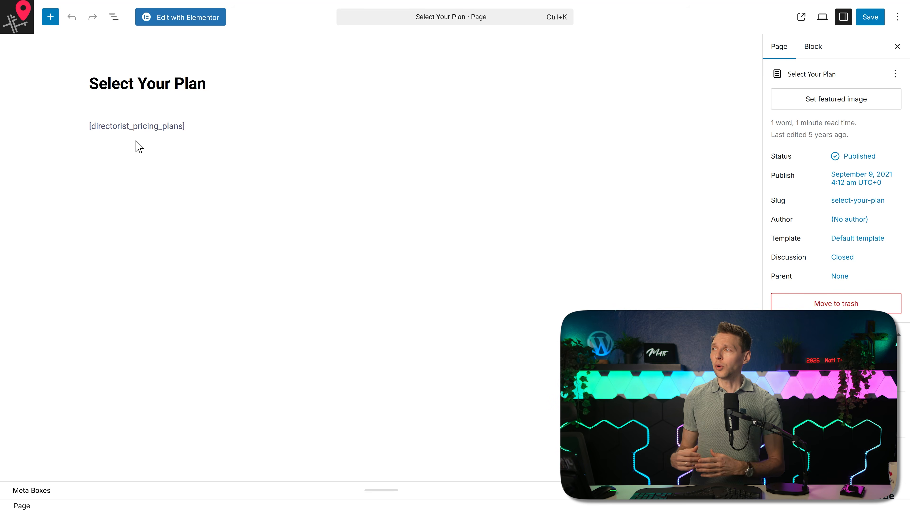
left_click(439, 178)
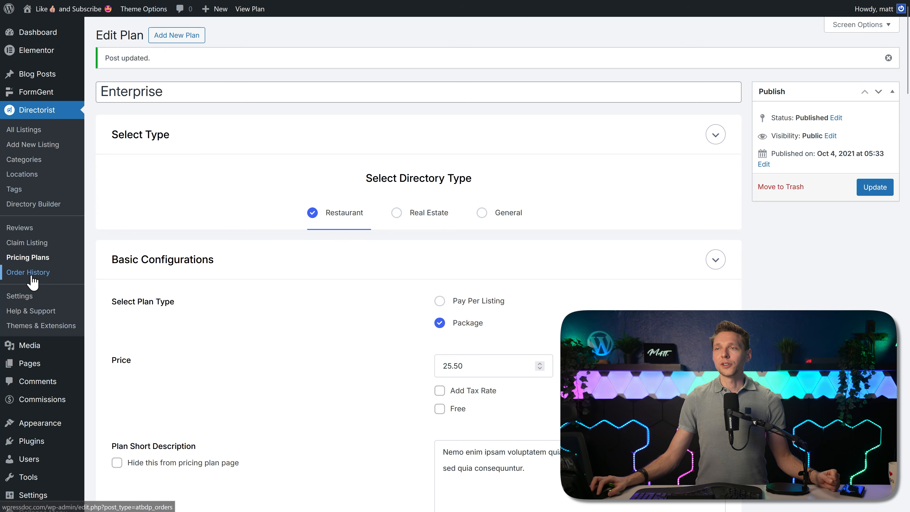
- Look through the Directorist order history and examine the receipt of a completed Enterprise free-submission order
left_click(29, 274)
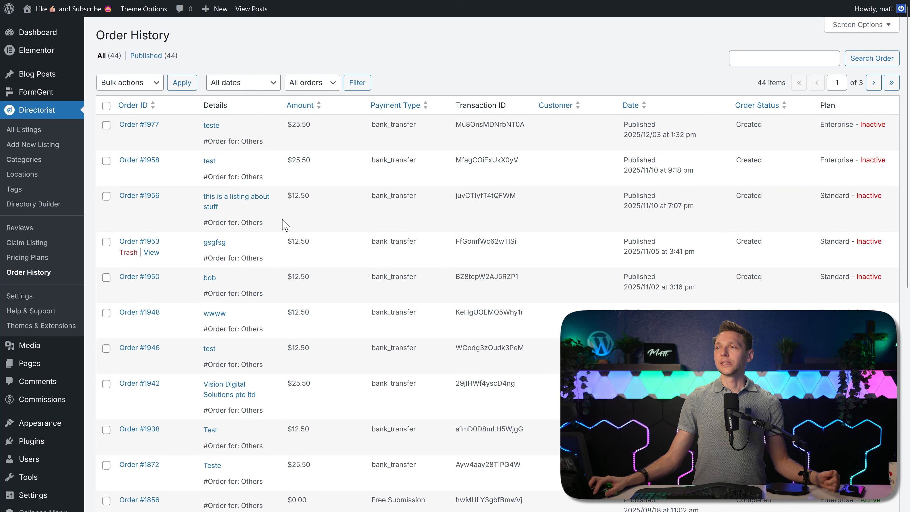
middle_click(529, 65)
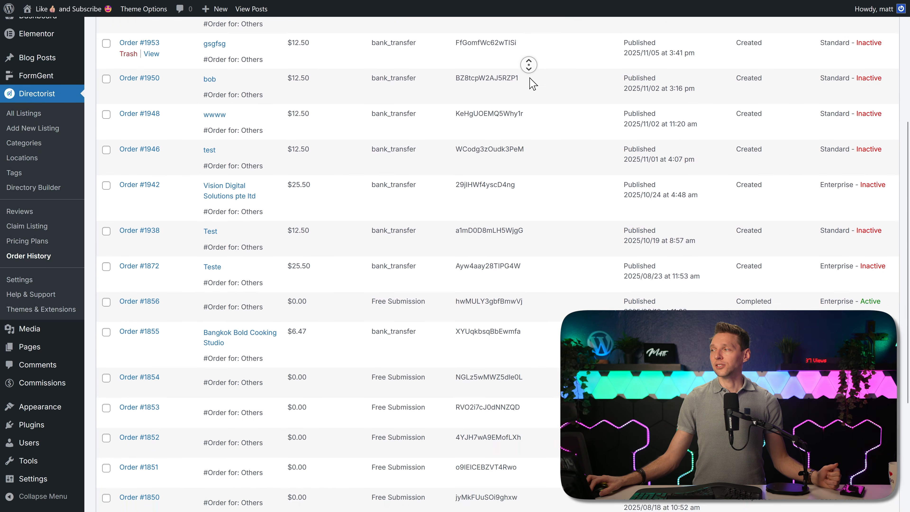
middle_click(533, 84)
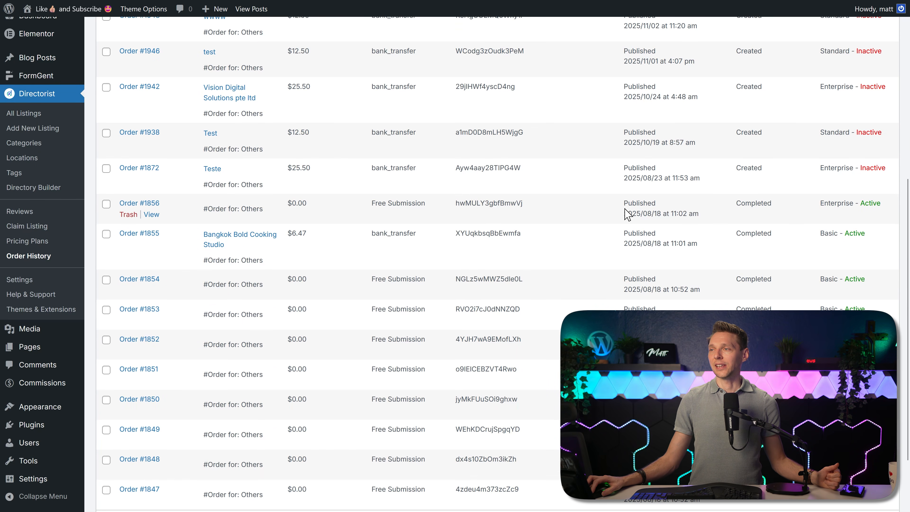
left_click(146, 205)
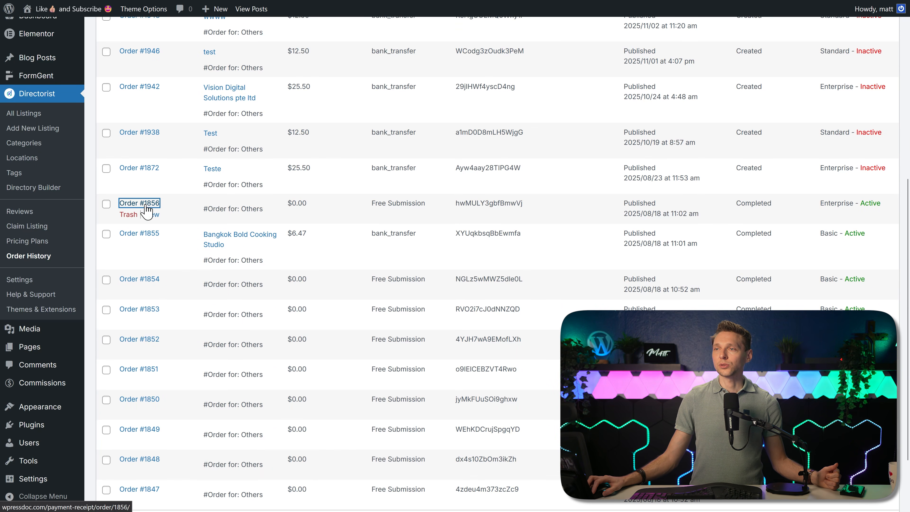
middle_click(802, 250)
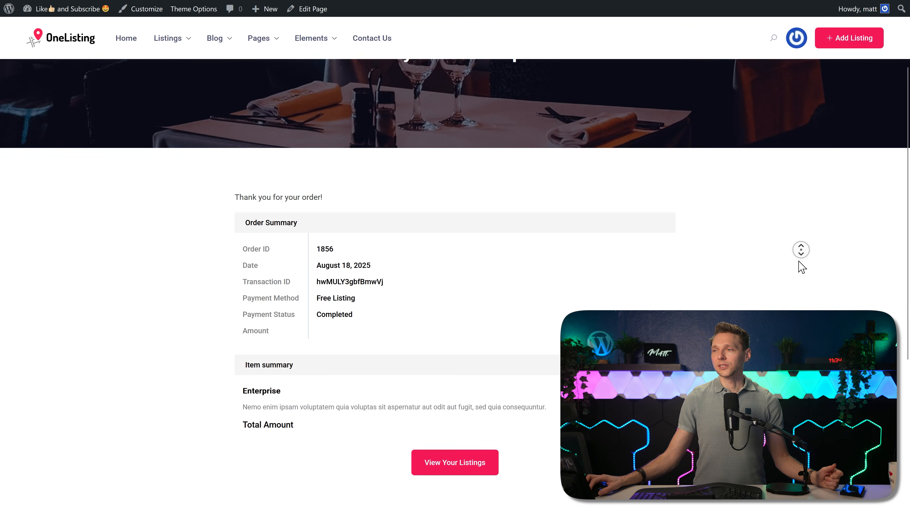
middle_click(799, 262)
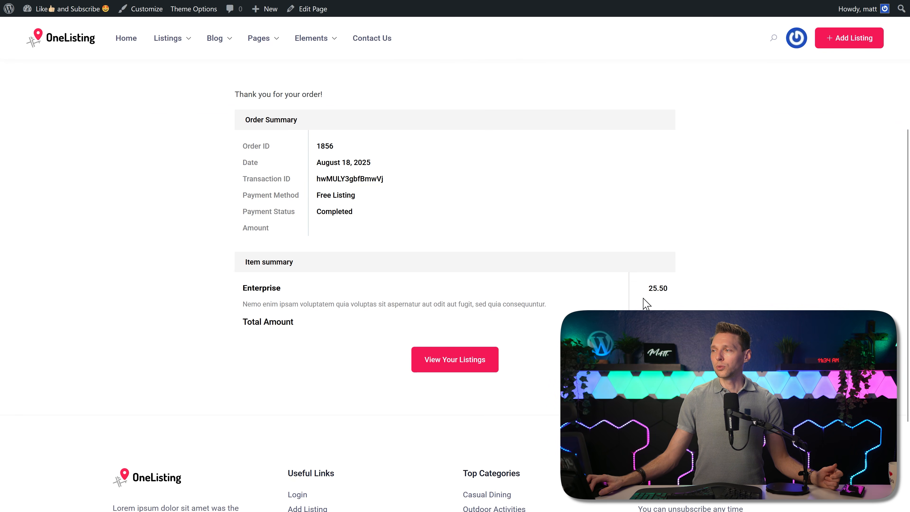
- Visit the front-end user dashboard and look through All Bookings, My Bookings, Preferences, Enquiries, My Profile and Listings
left_click(467, 360)
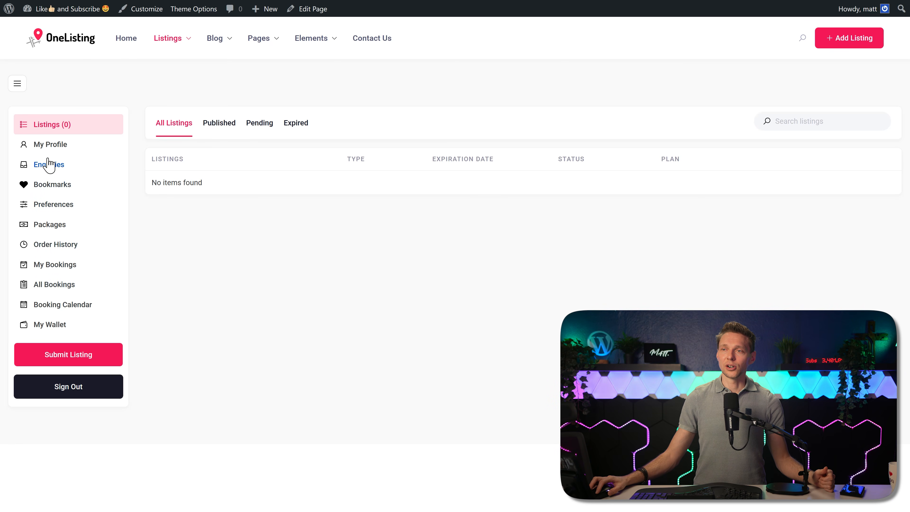
left_click(57, 287)
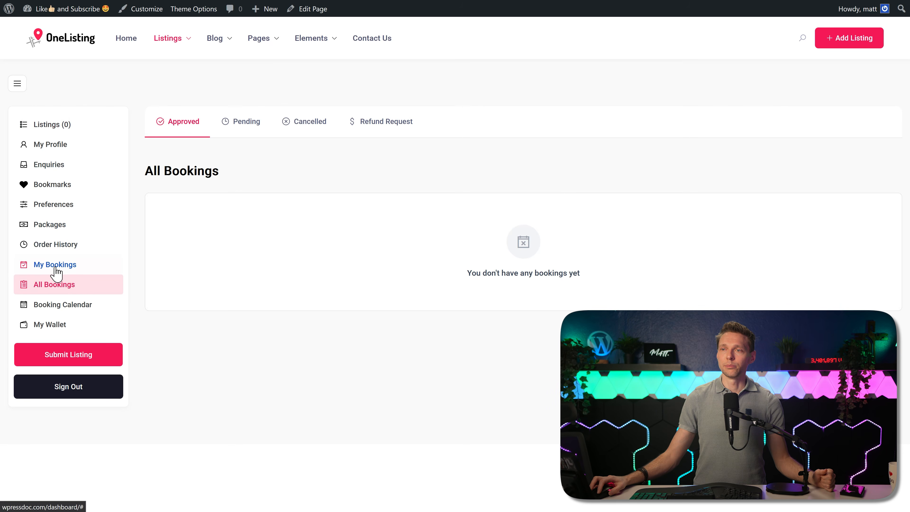
left_click(54, 266)
left_click(54, 205)
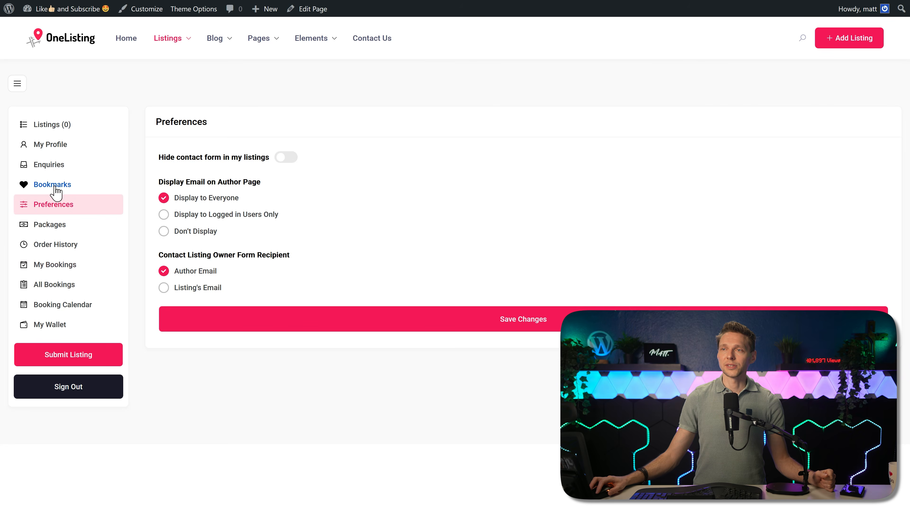
left_click(50, 168)
left_click(54, 147)
left_click(44, 126)
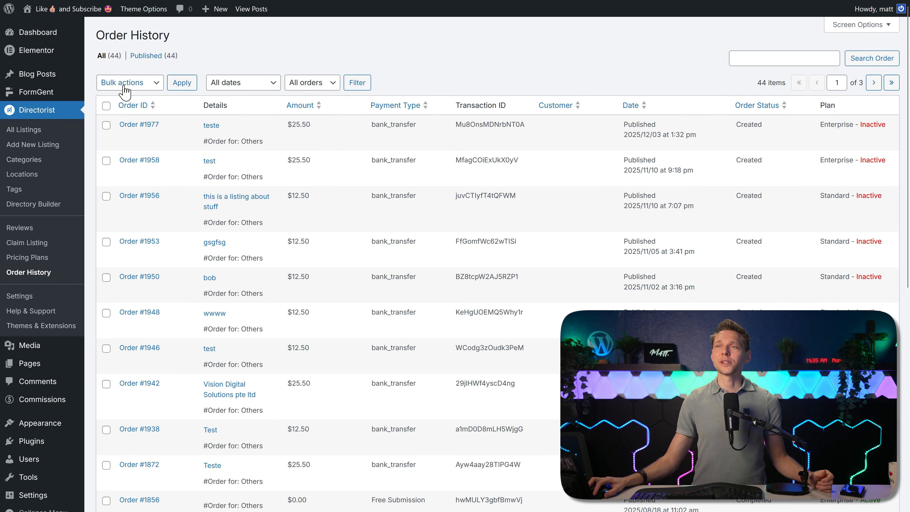
- Open FormGent's list of all forms in the WordPress admin and glance at its settings and entries
mouse_move(42, 95)
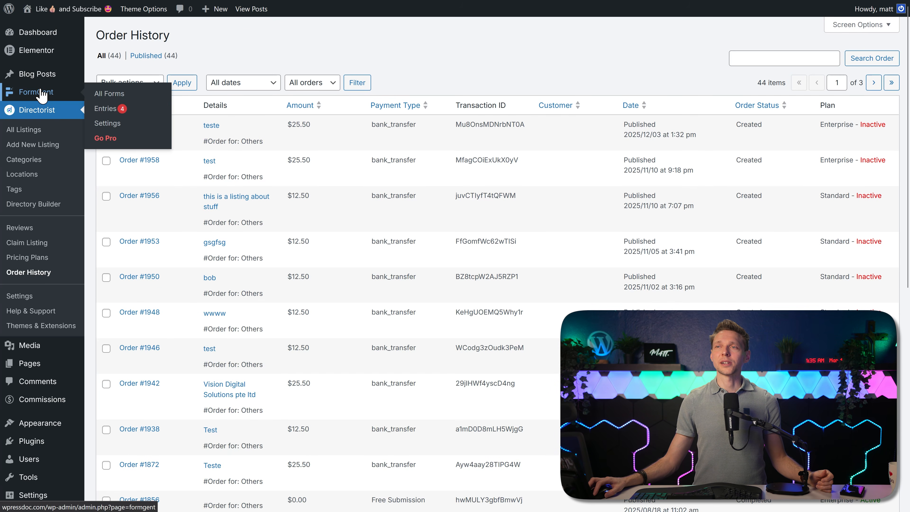
left_click(116, 94)
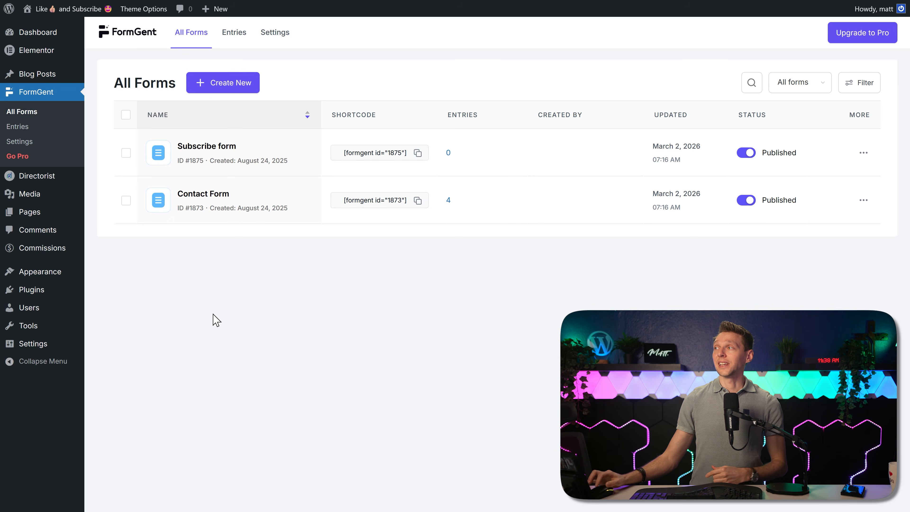
left_click(270, 39)
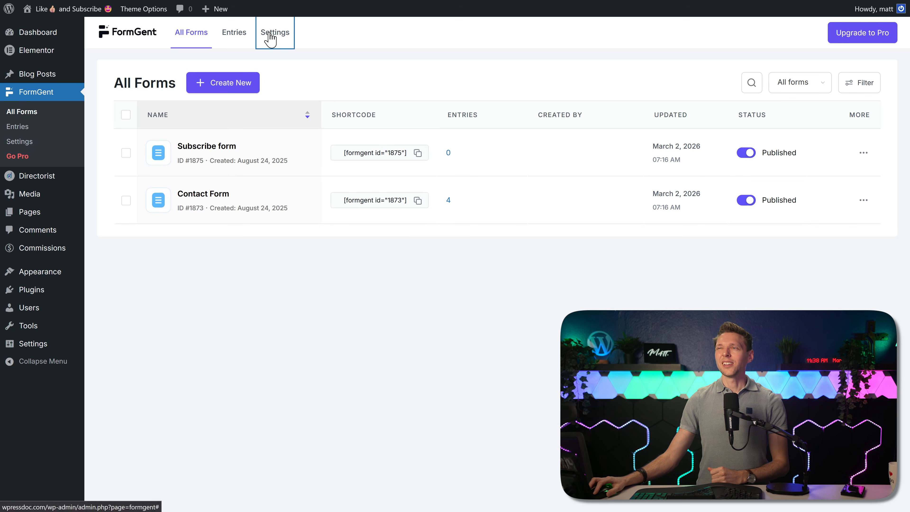
left_click(230, 42)
left_click(201, 39)
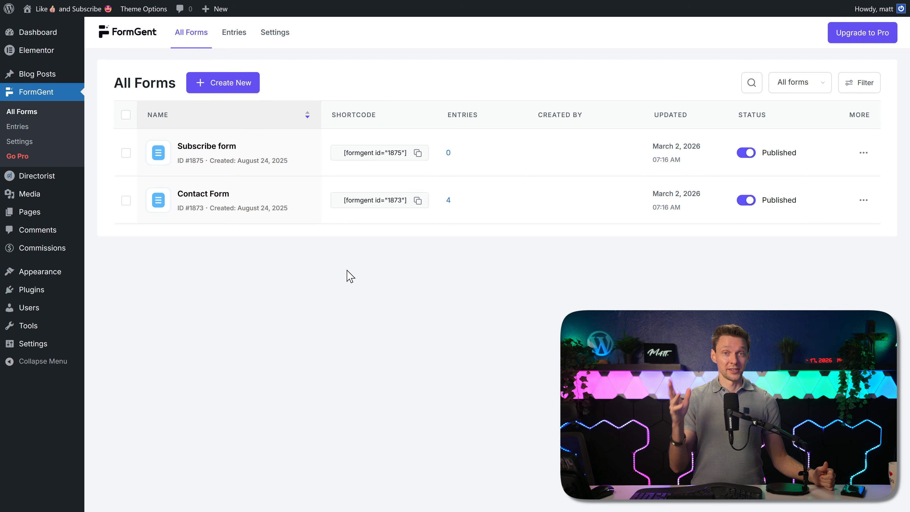
- Examine the Contact Form in the FormGent editor, checking the available blocks and the Name and Email field settings, and return to the forms list
mouse_move(184, 163)
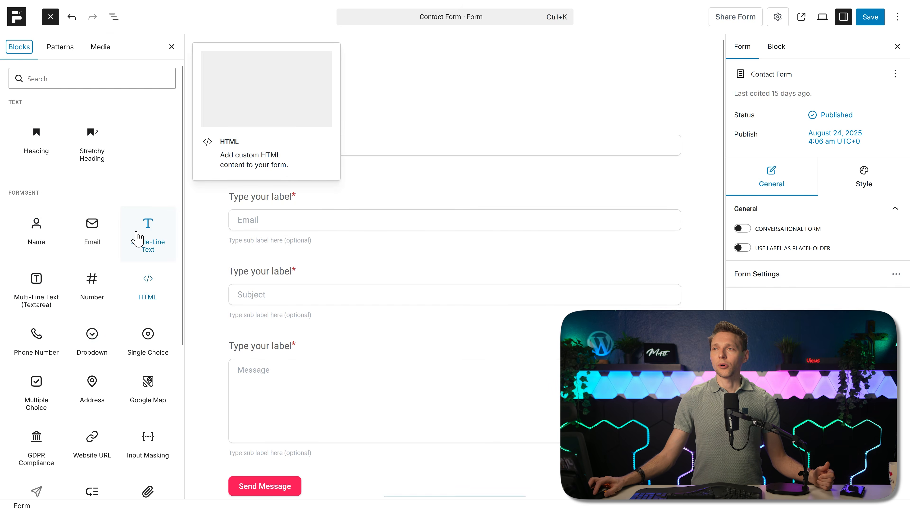
left_click_drag(182, 169, 269, 214)
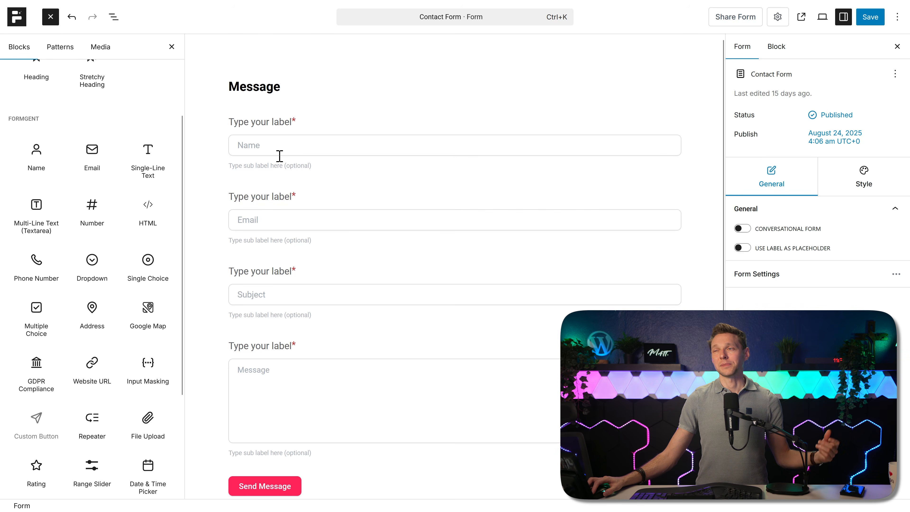
left_click(282, 142)
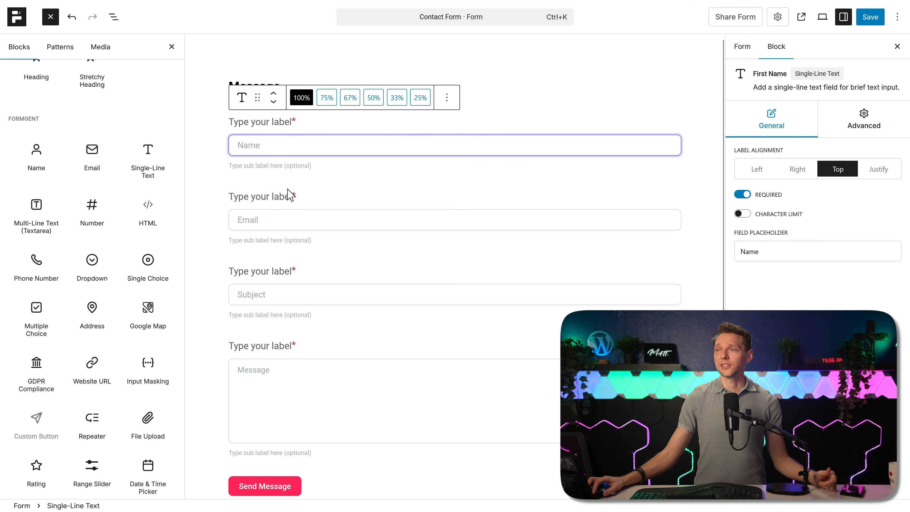
left_click(310, 228)
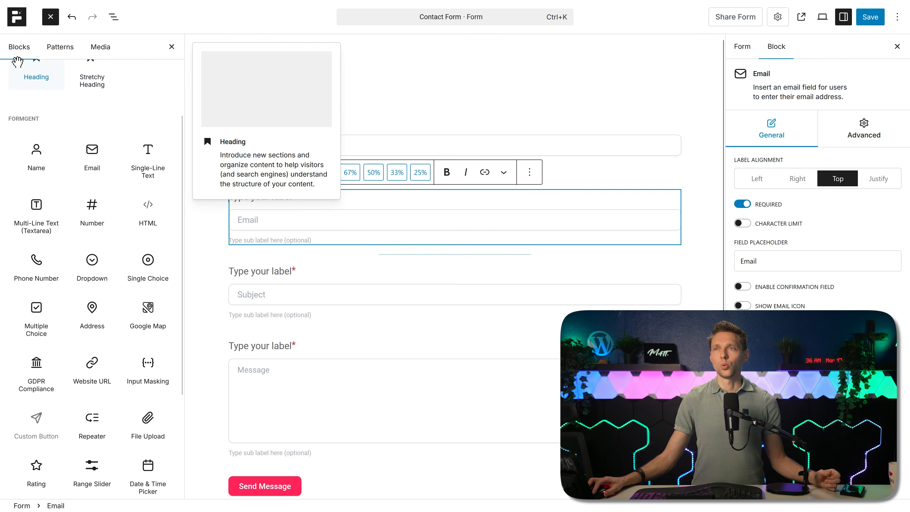
left_click(17, 22)
left_click(458, 279)
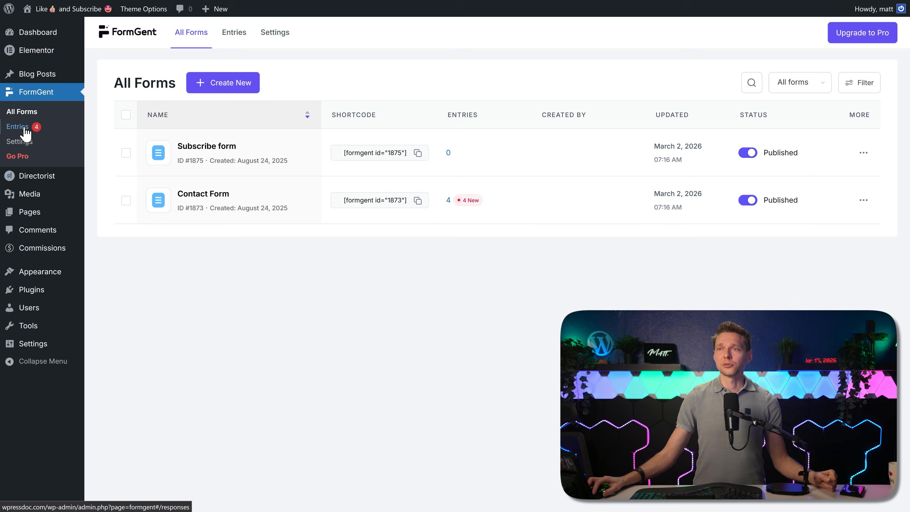
- Review the FormGent submission entries, viewing individual Contact Form entries and going back to the entries list
left_click(24, 128)
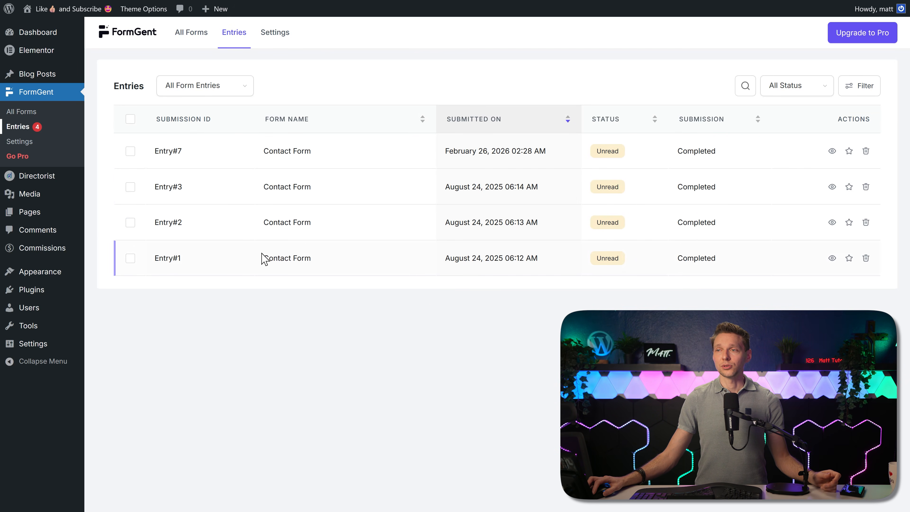
left_click(169, 259)
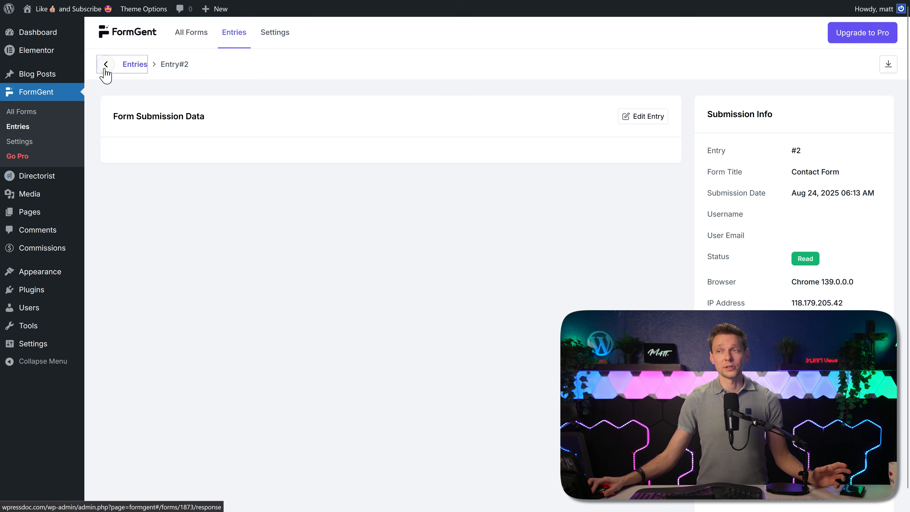
left_click(105, 68)
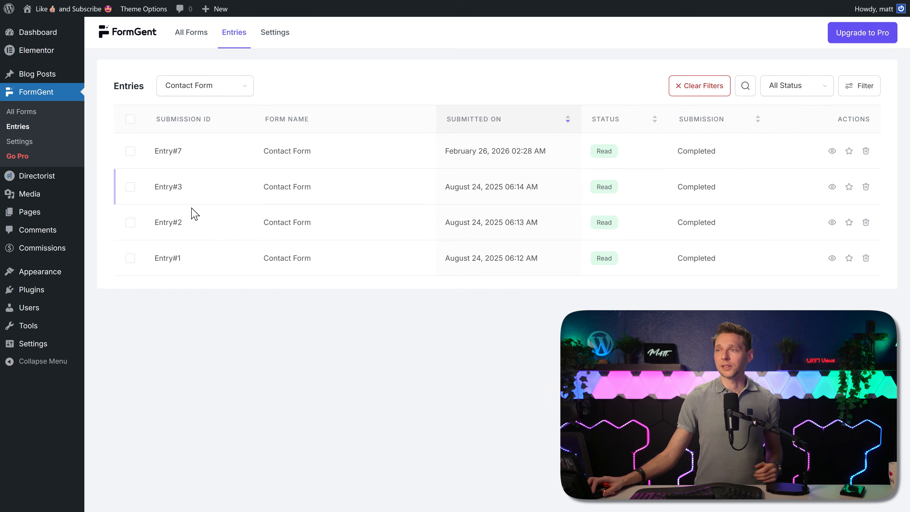